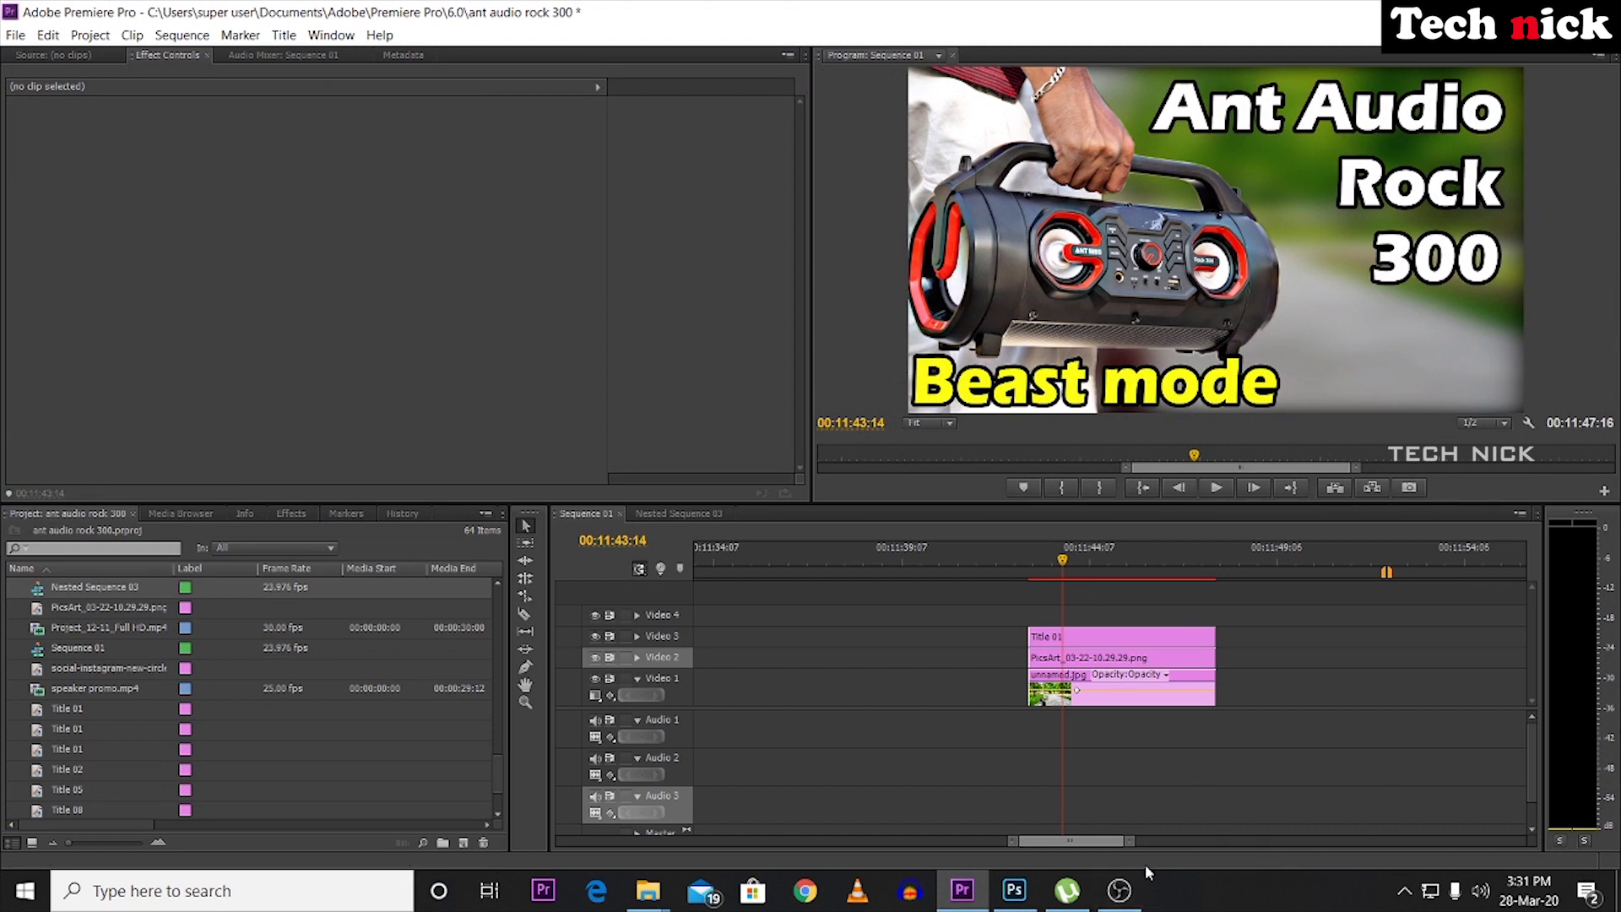
{"action": "left_click_drag", "start_coordinate": [1102, 841], "coordinate": [1088, 840]}
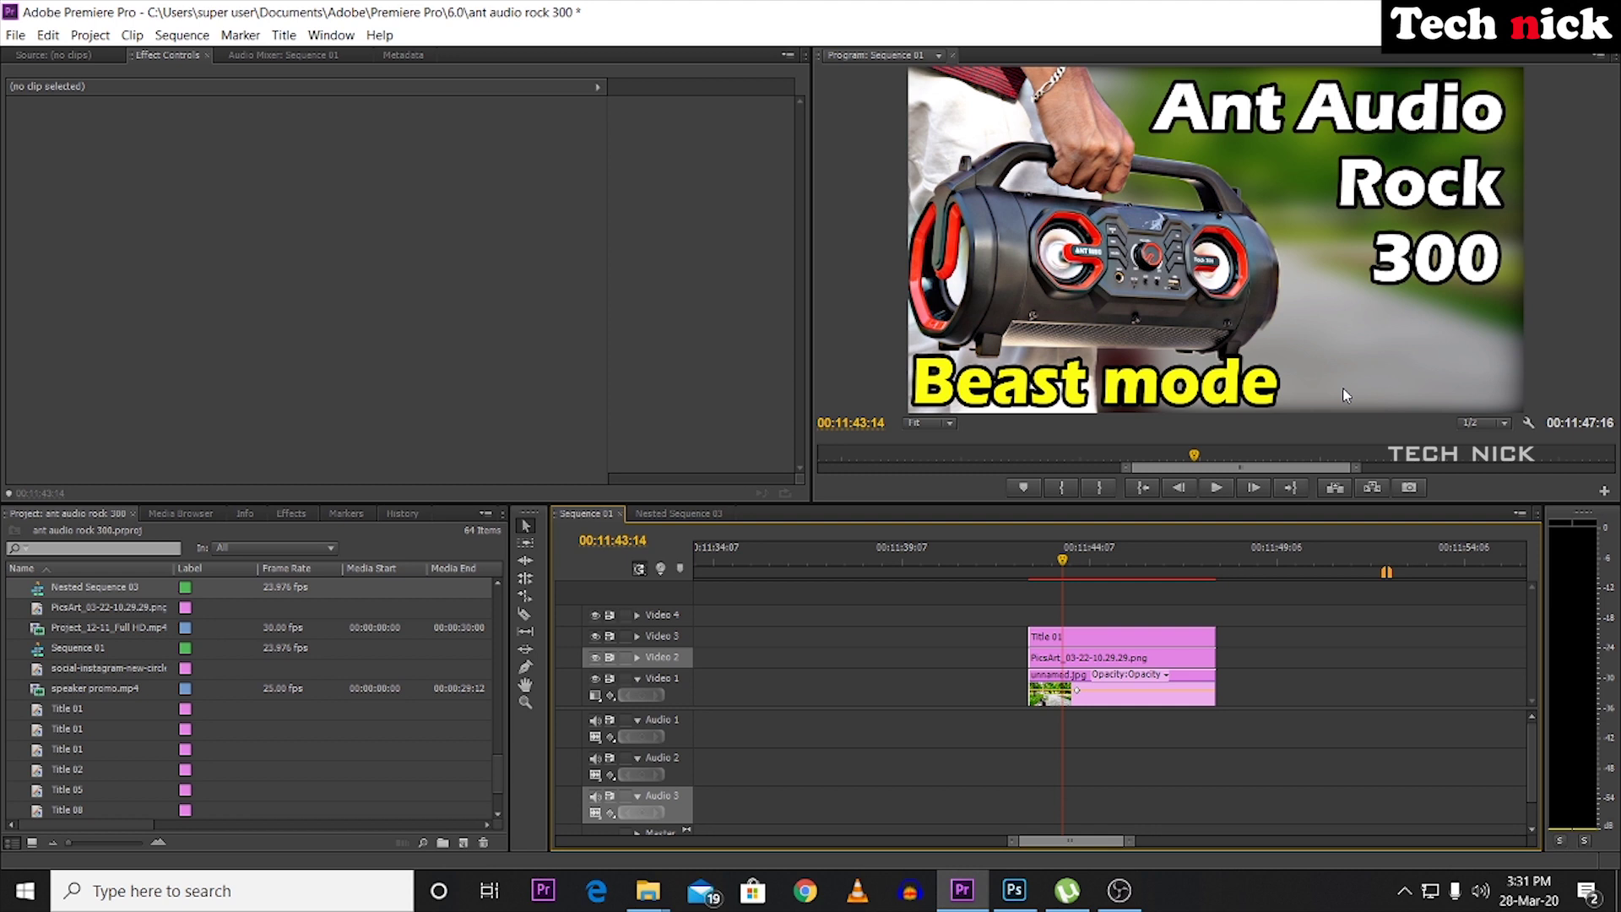
{"action": "left_click_drag", "start_coordinate": [1130, 842], "coordinate": [1223, 842]}
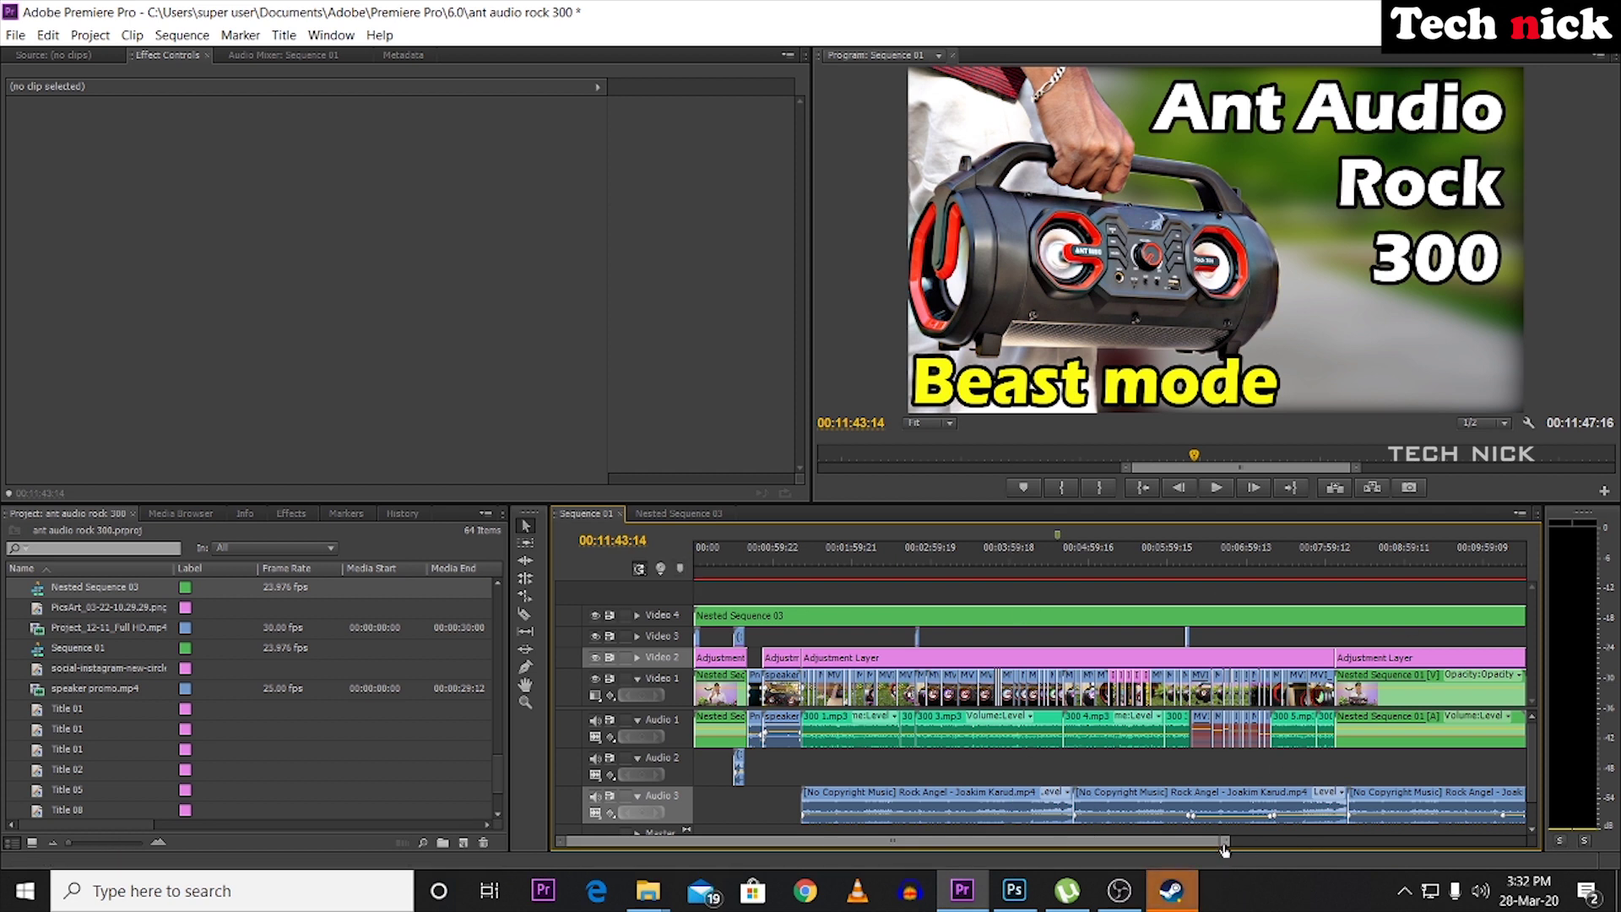
{"action": "key", "text": "="}
{"action": "key", "text": "="}
{"action": "key", "text": "="}
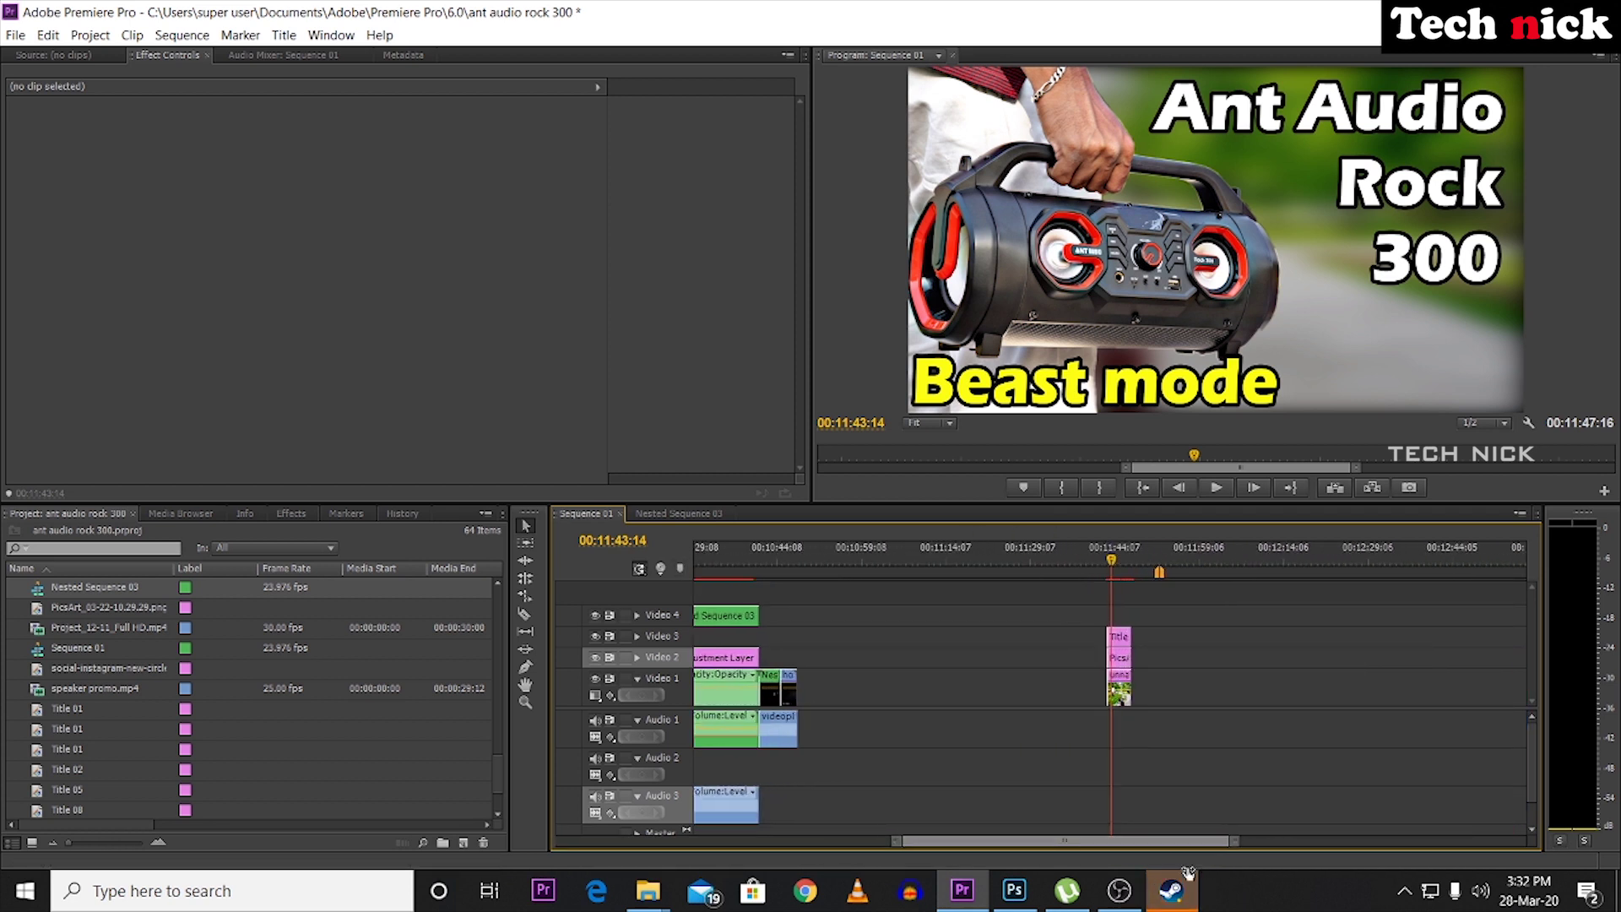
{"action": "key", "text": "="}
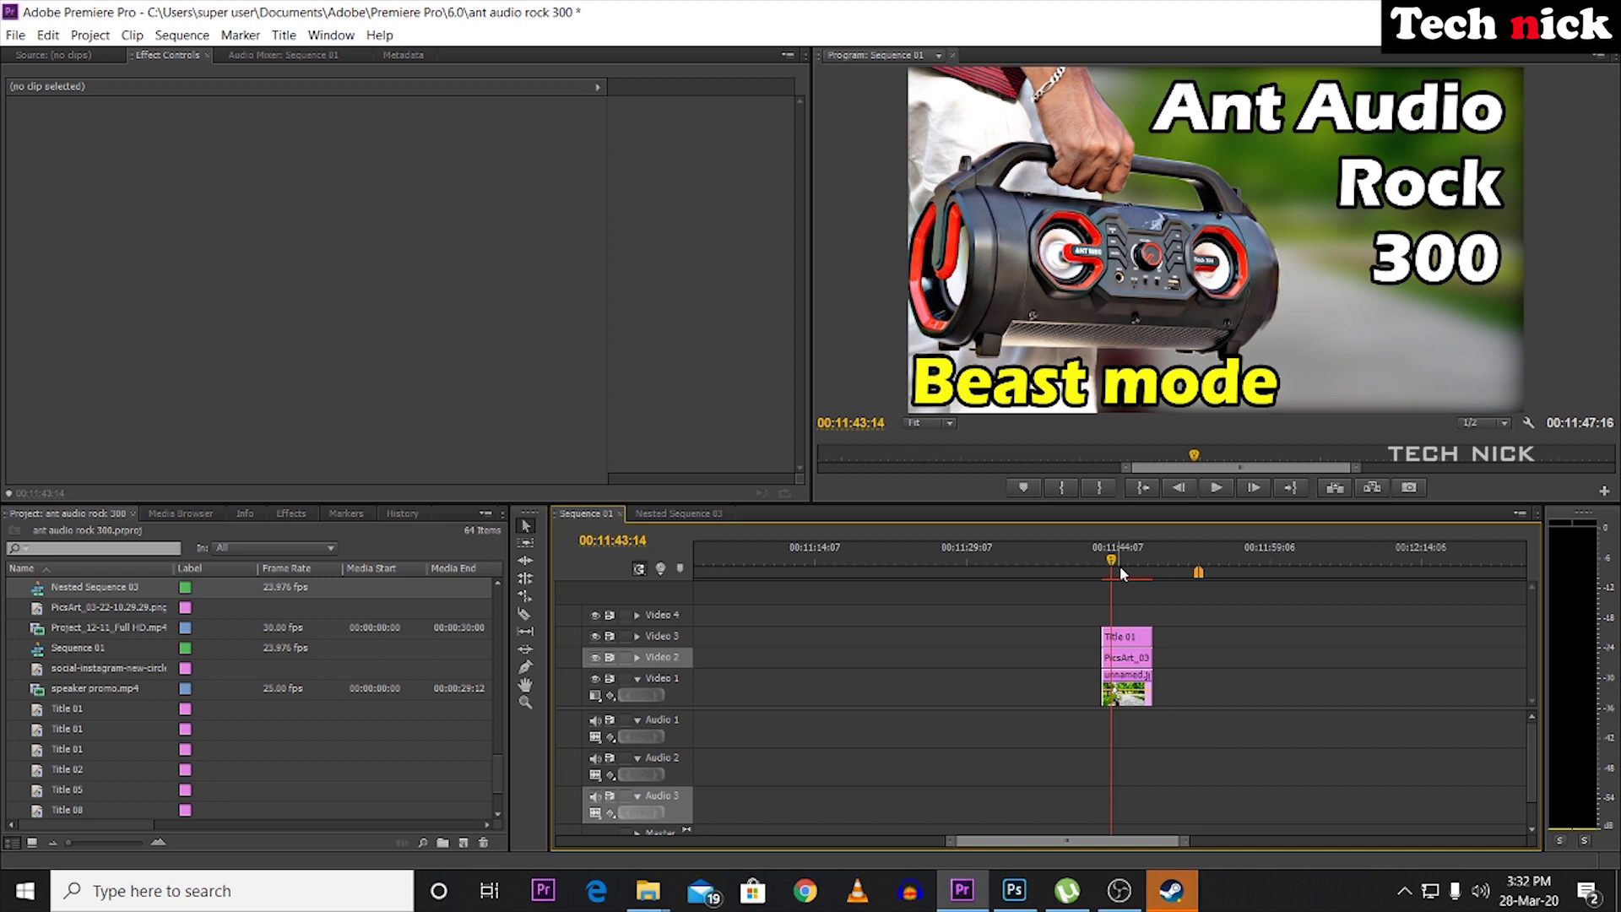
{"action": "key", "text": "ctrl+s"}
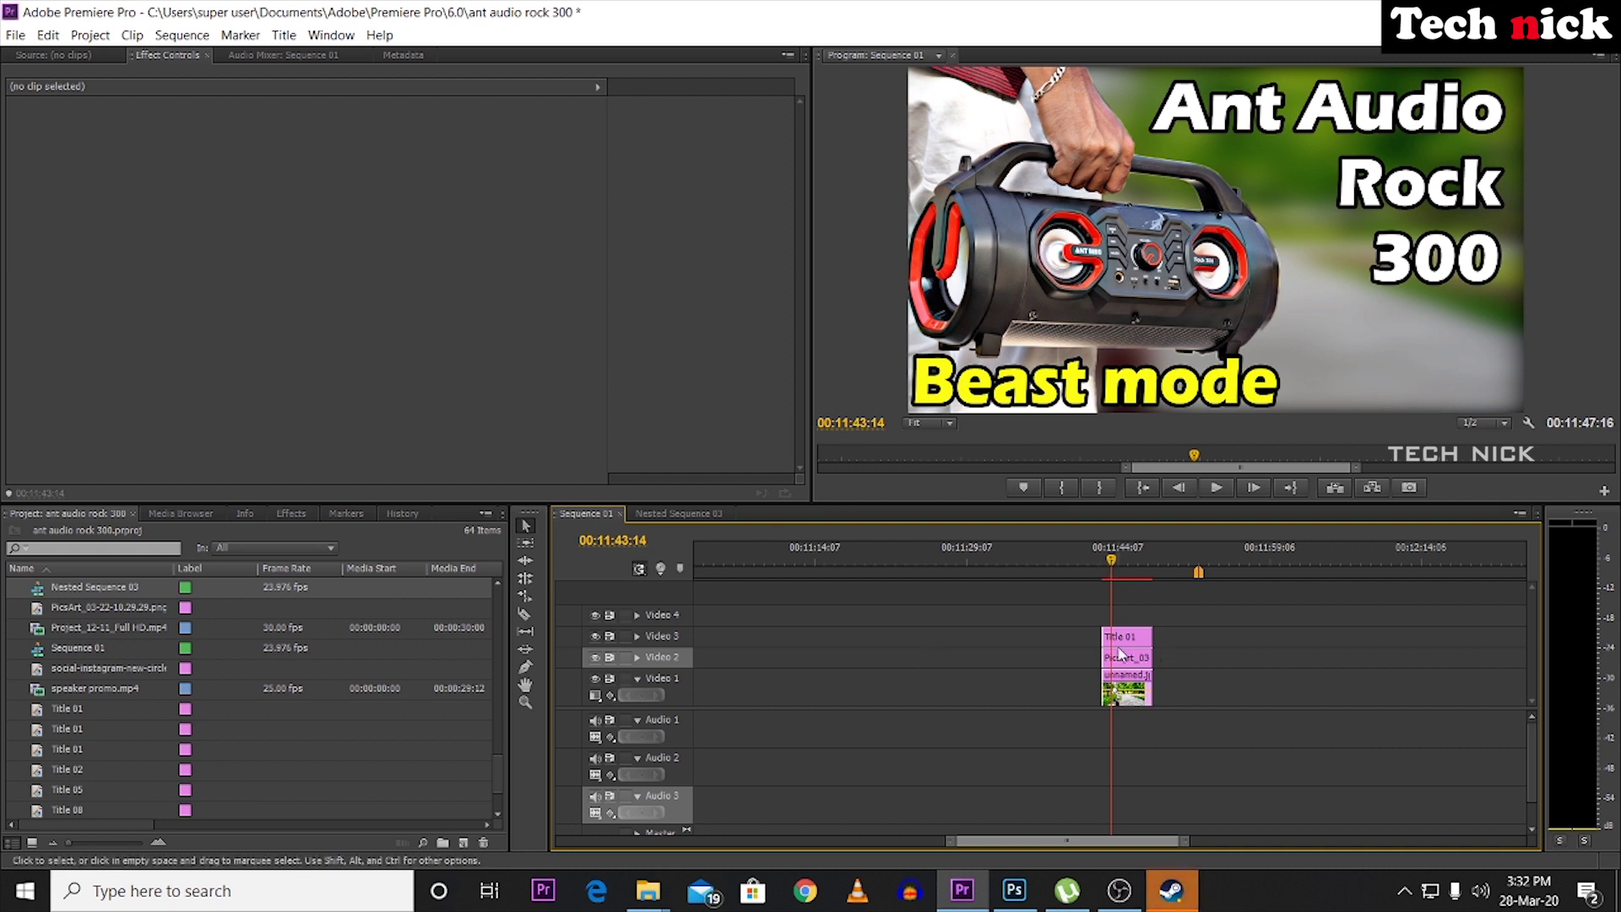
{"action": "key", "text": "equal"}
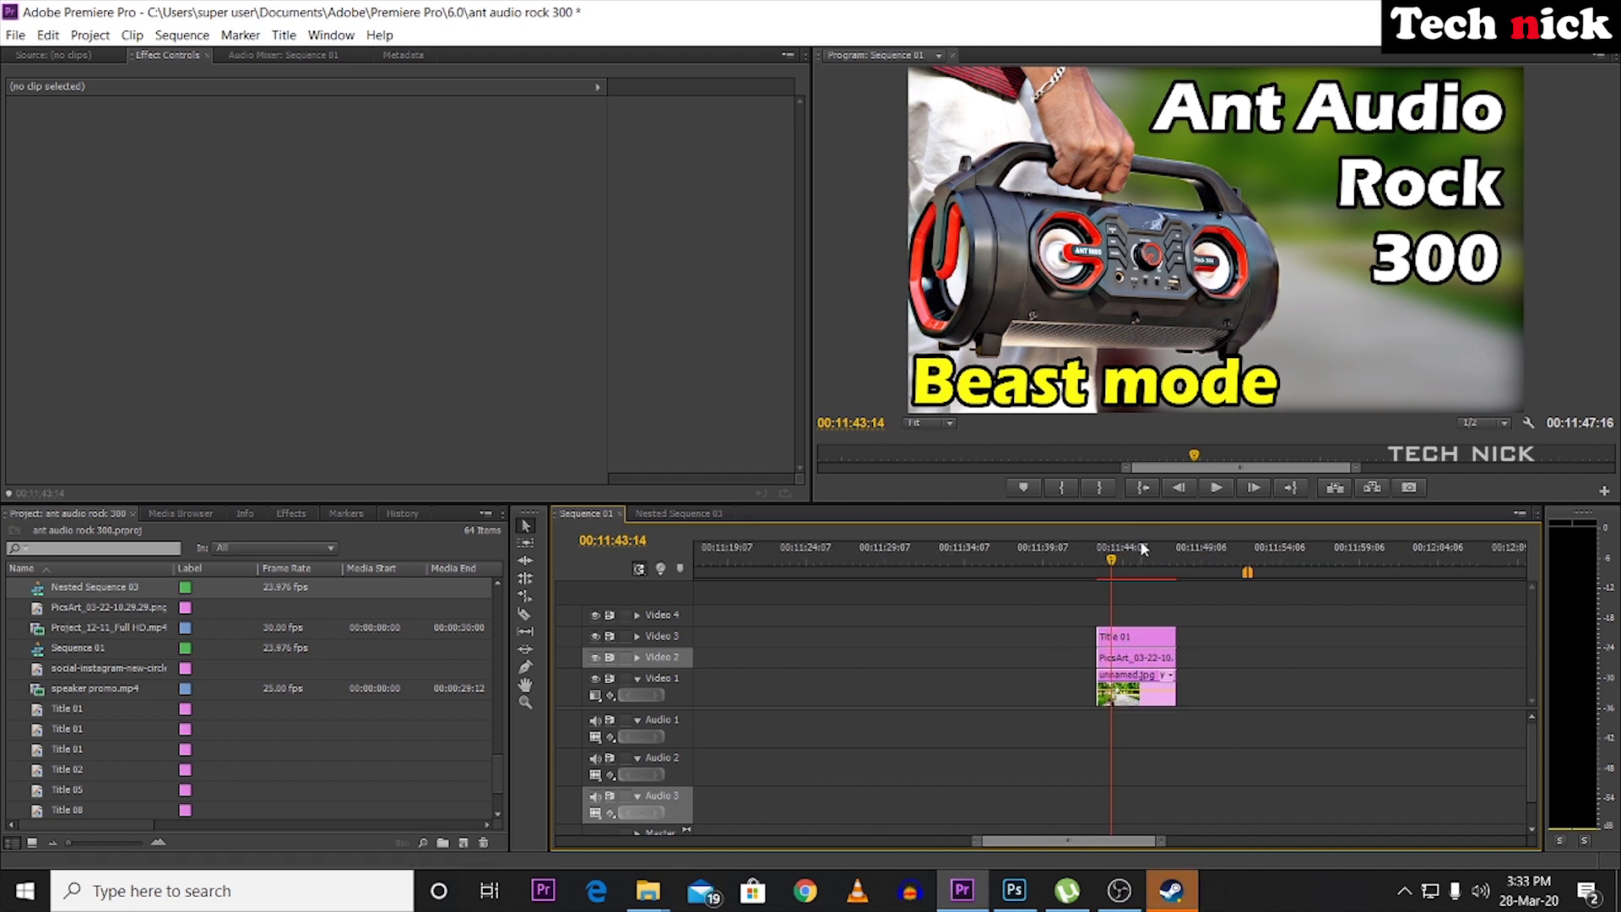
{"action": "scroll", "coordinate": [1142, 549], "scroll_direction": "down", "scroll_amount": 3}
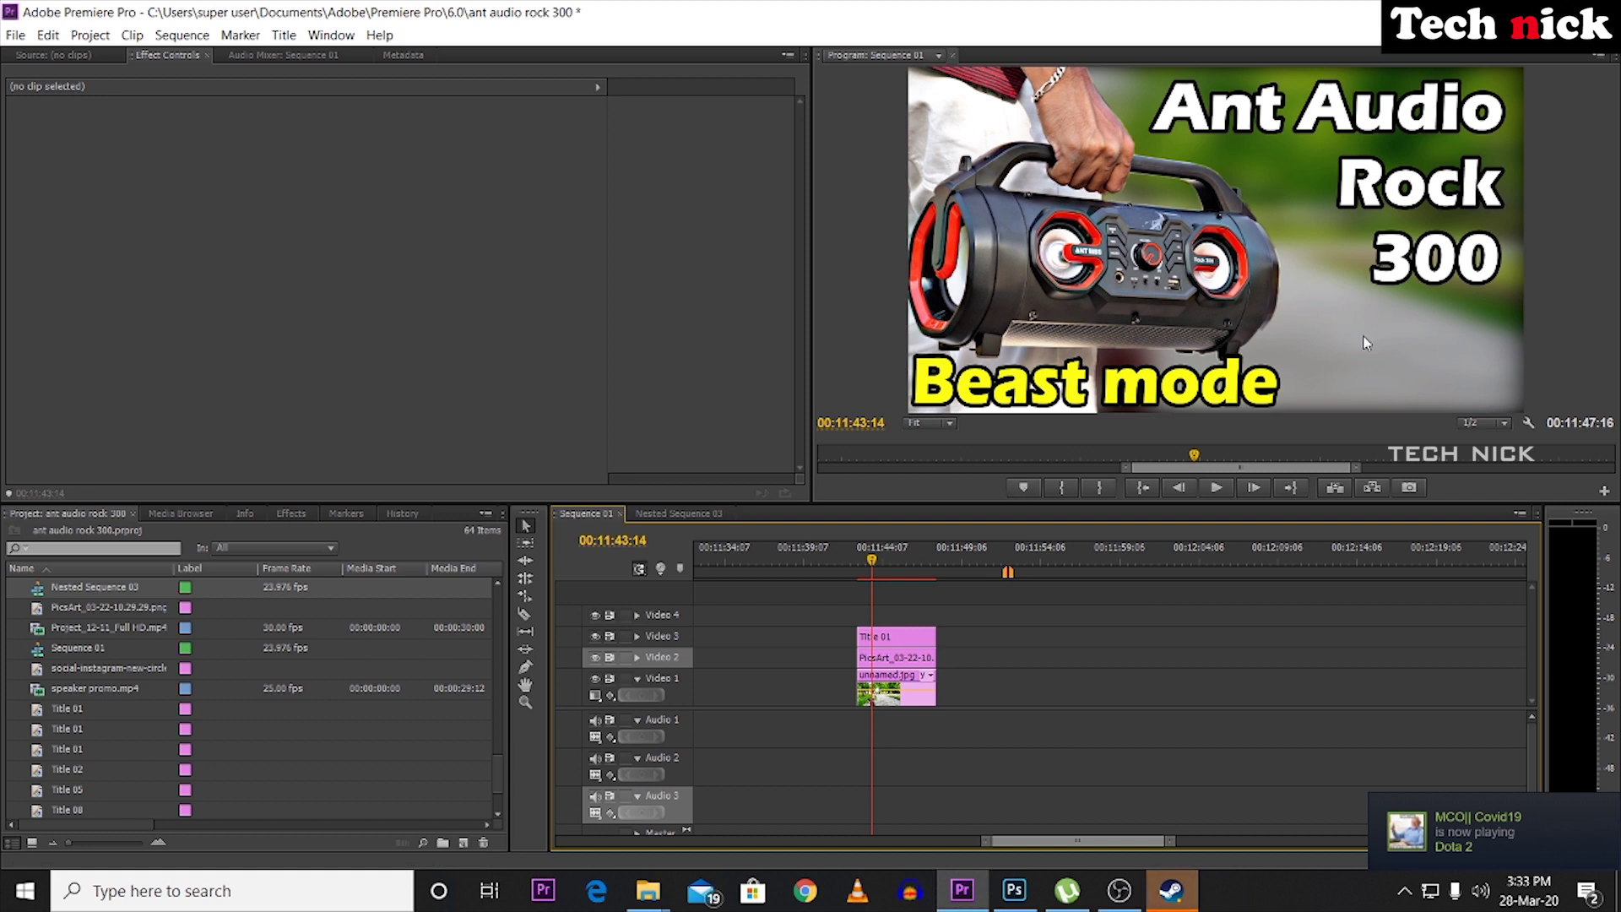
Toggle the output of the Video 1, Video 2 and Video 3 tracks off and on to examine each thumbnail layer.
{"action": "left_click", "coordinate": [912, 688]}
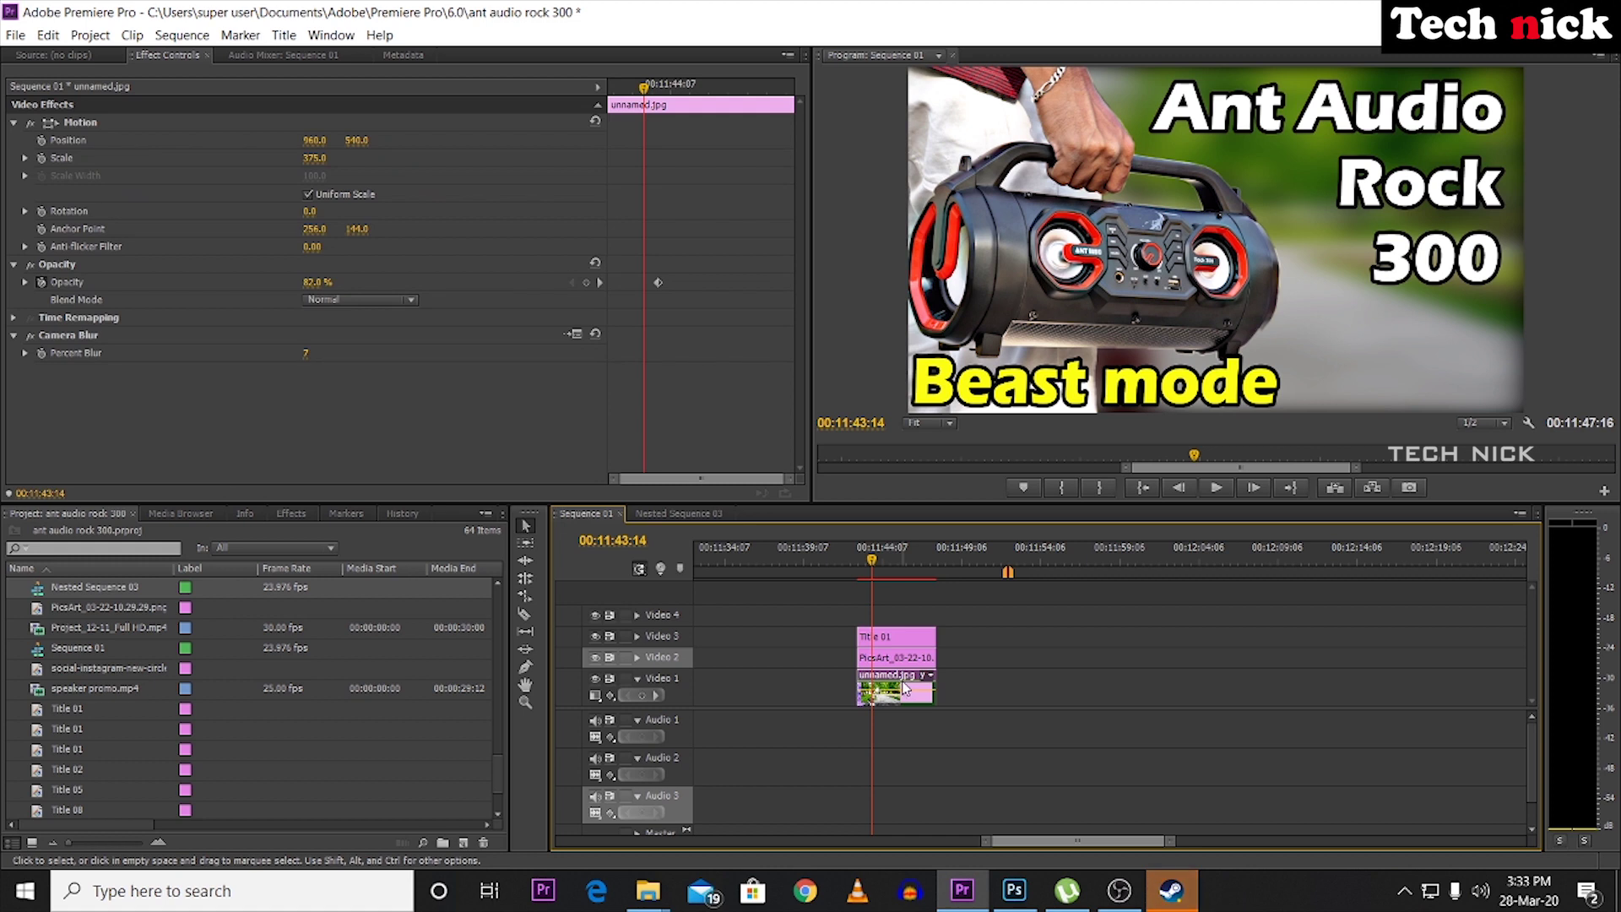
{"action": "left_click", "coordinate": [595, 680]}
{"action": "key", "text": "ctrl+z"}
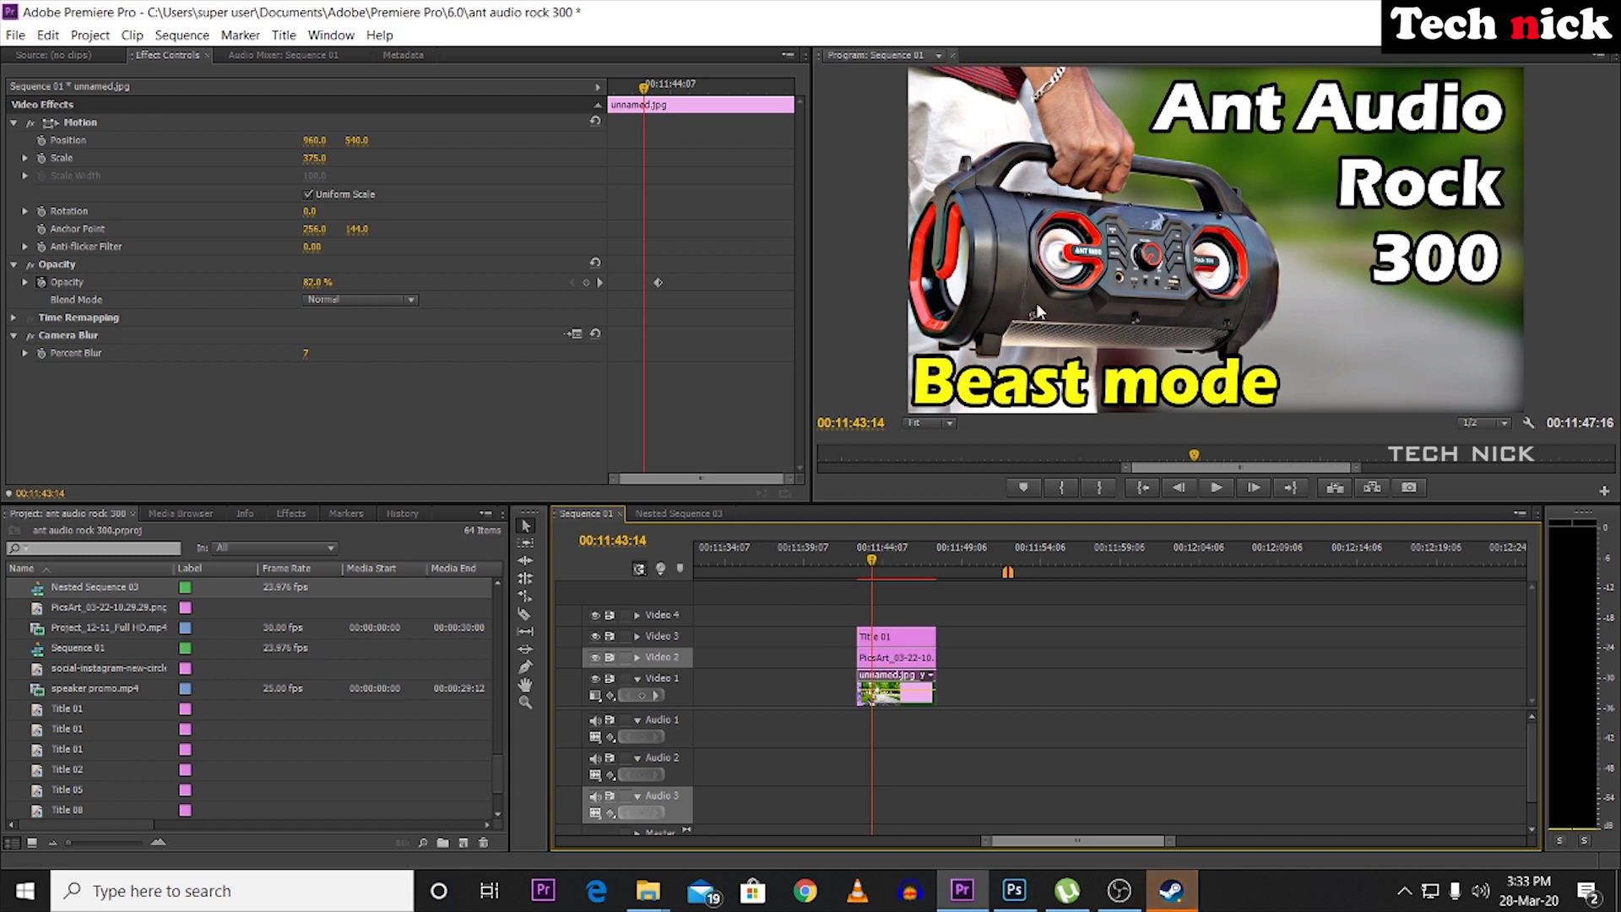
{"action": "left_click", "coordinate": [594, 657]}
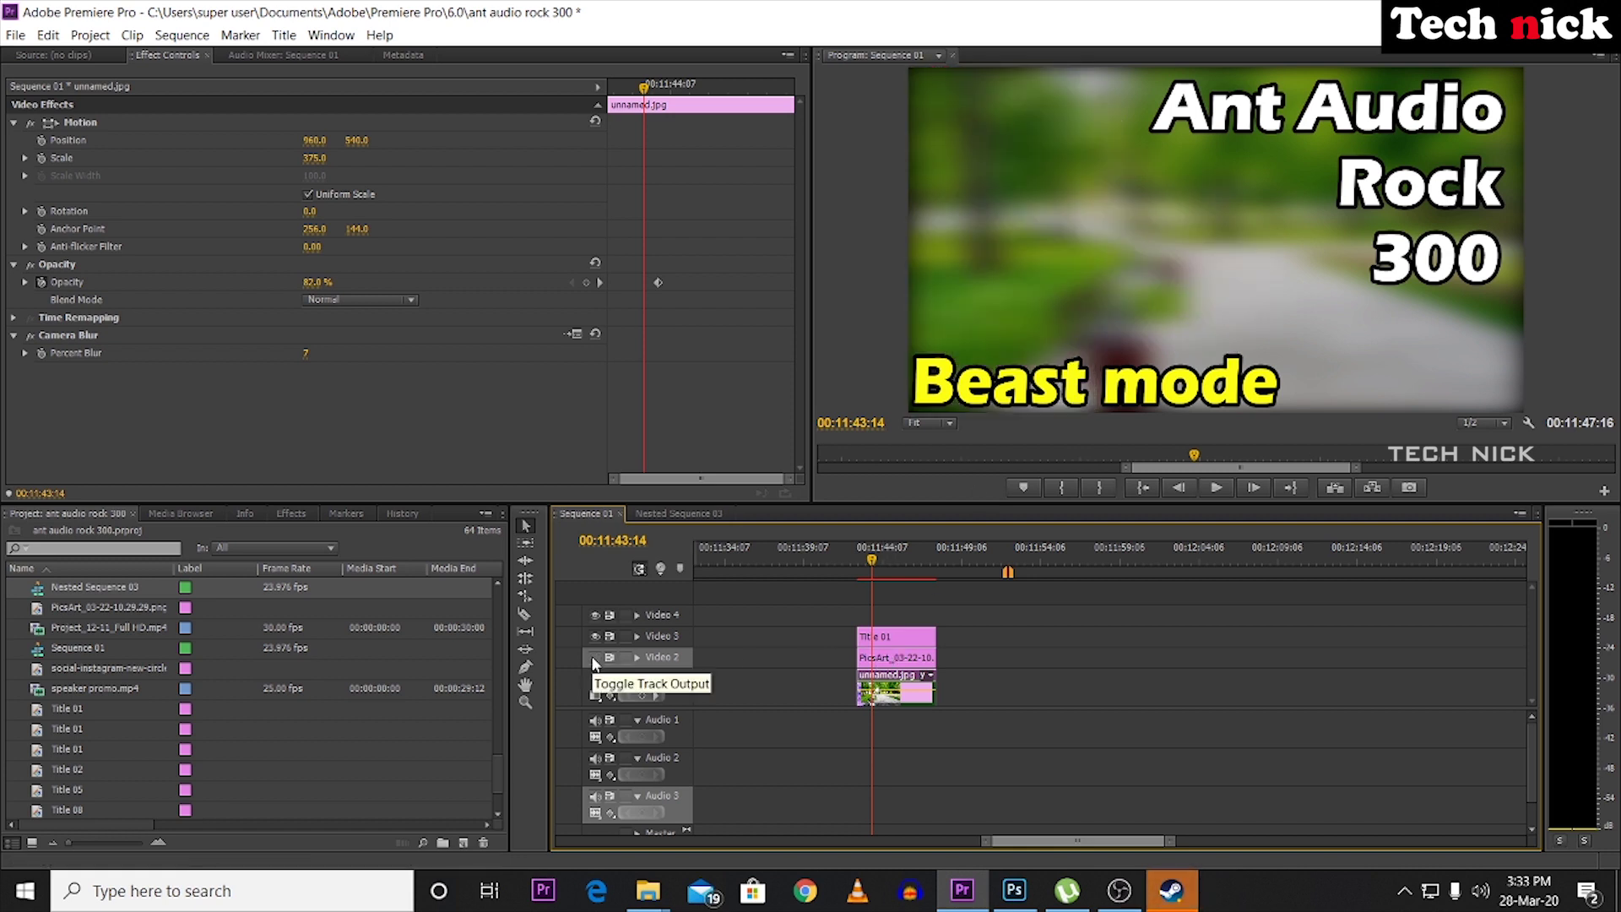
{"action": "left_click", "coordinate": [594, 657]}
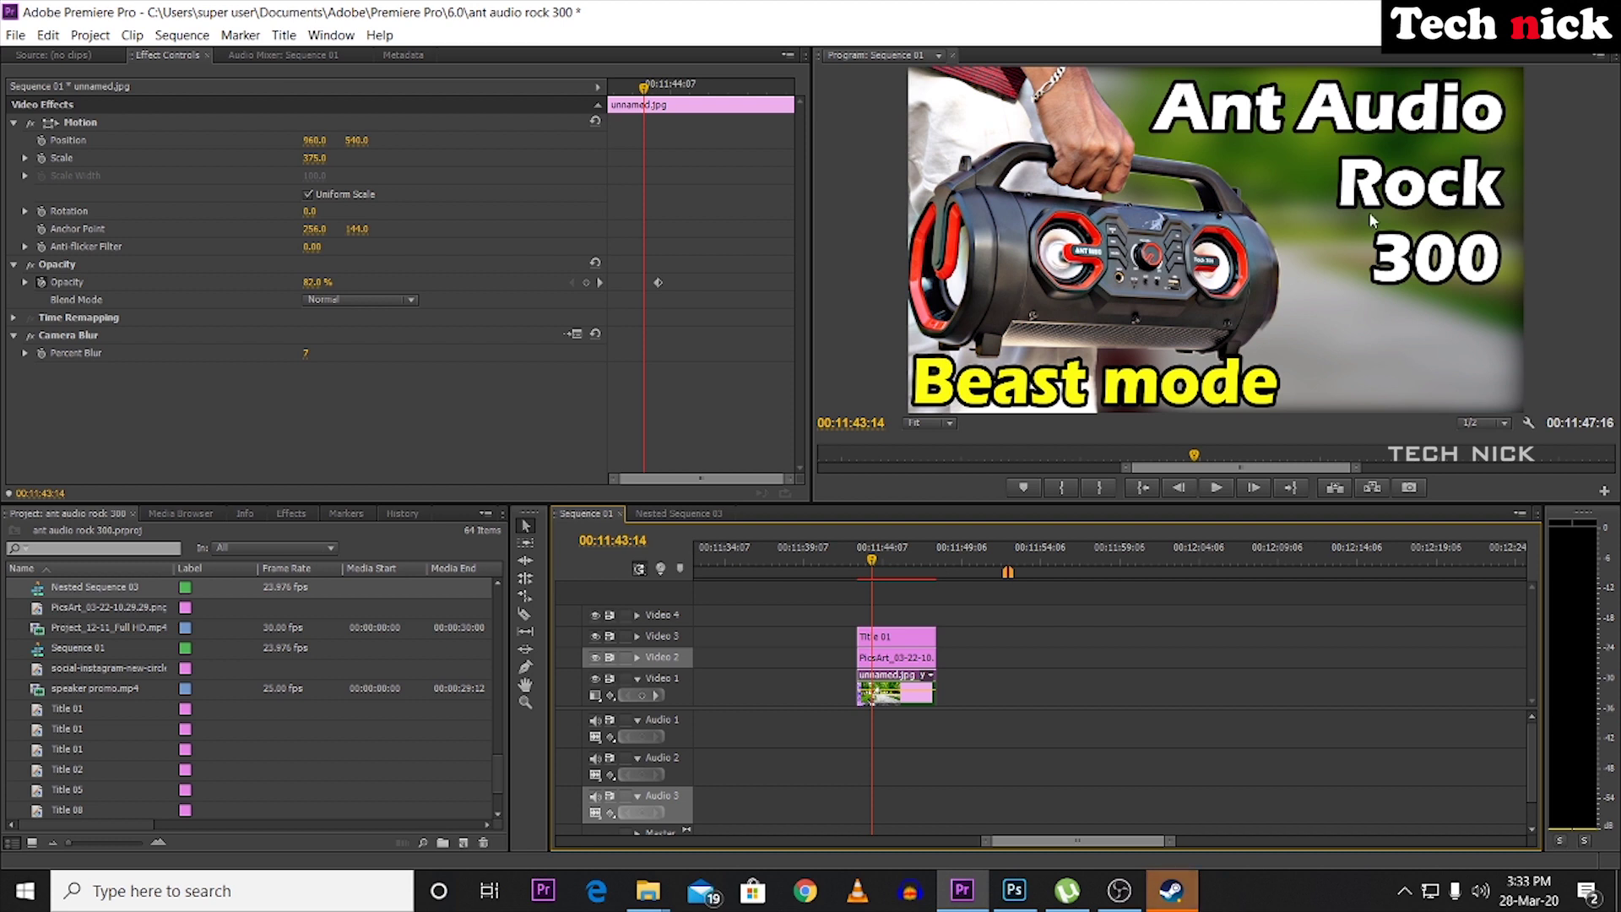
{"action": "left_click", "coordinate": [594, 636]}
{"action": "left_click", "coordinate": [595, 636]}
{"action": "key", "text": "="}
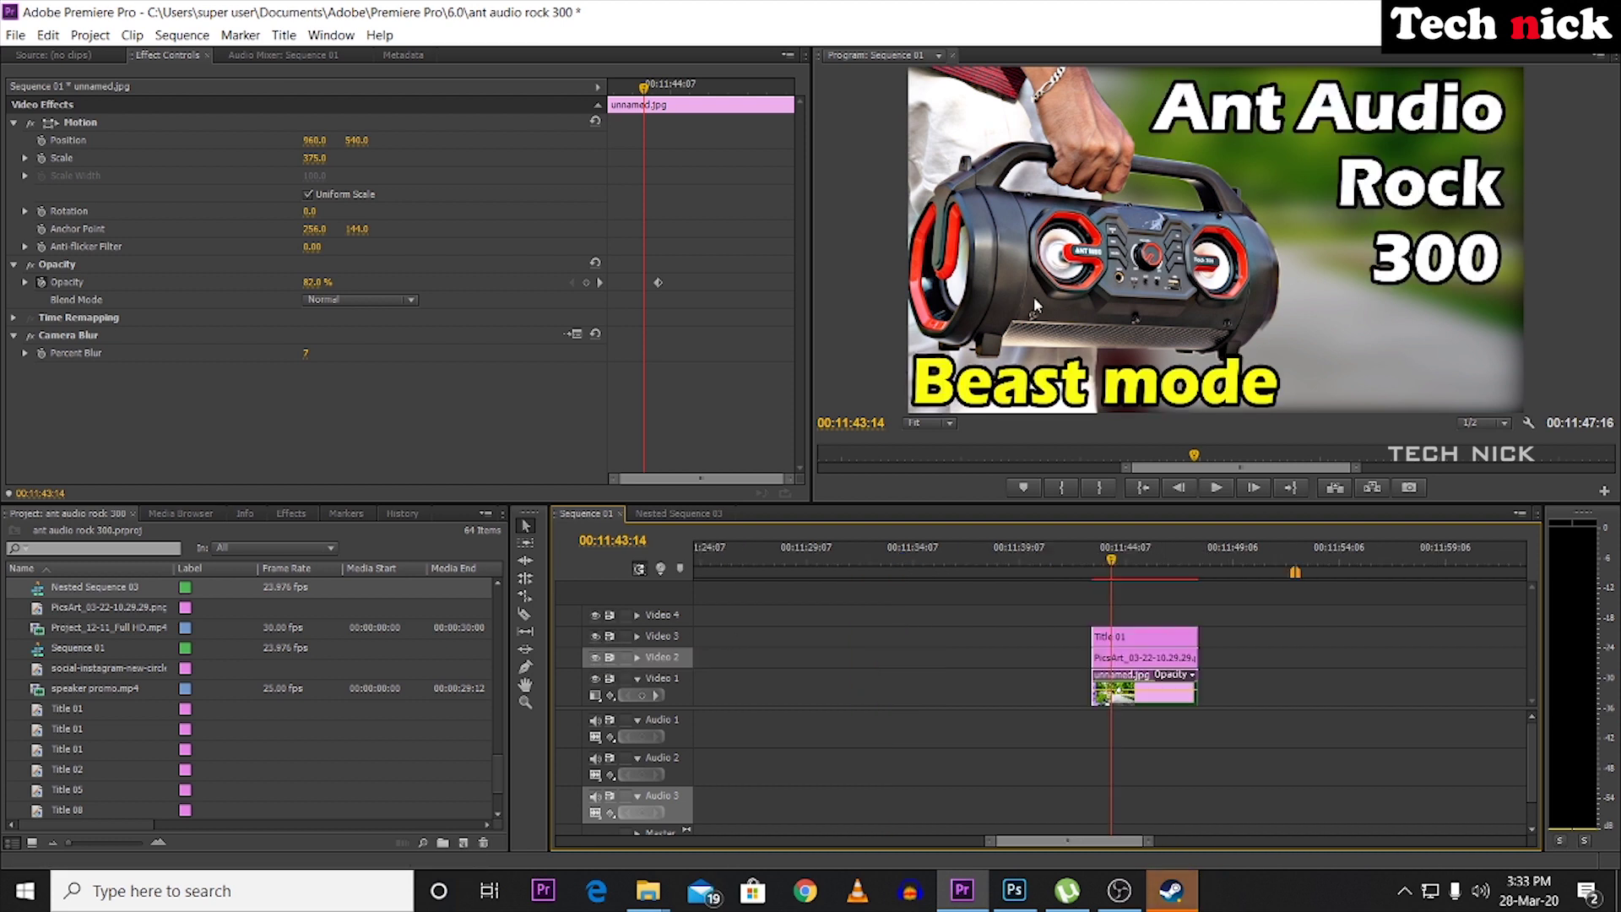
{"action": "left_click_drag", "start_coordinate": [1102, 845], "coordinate": [1107, 844]}
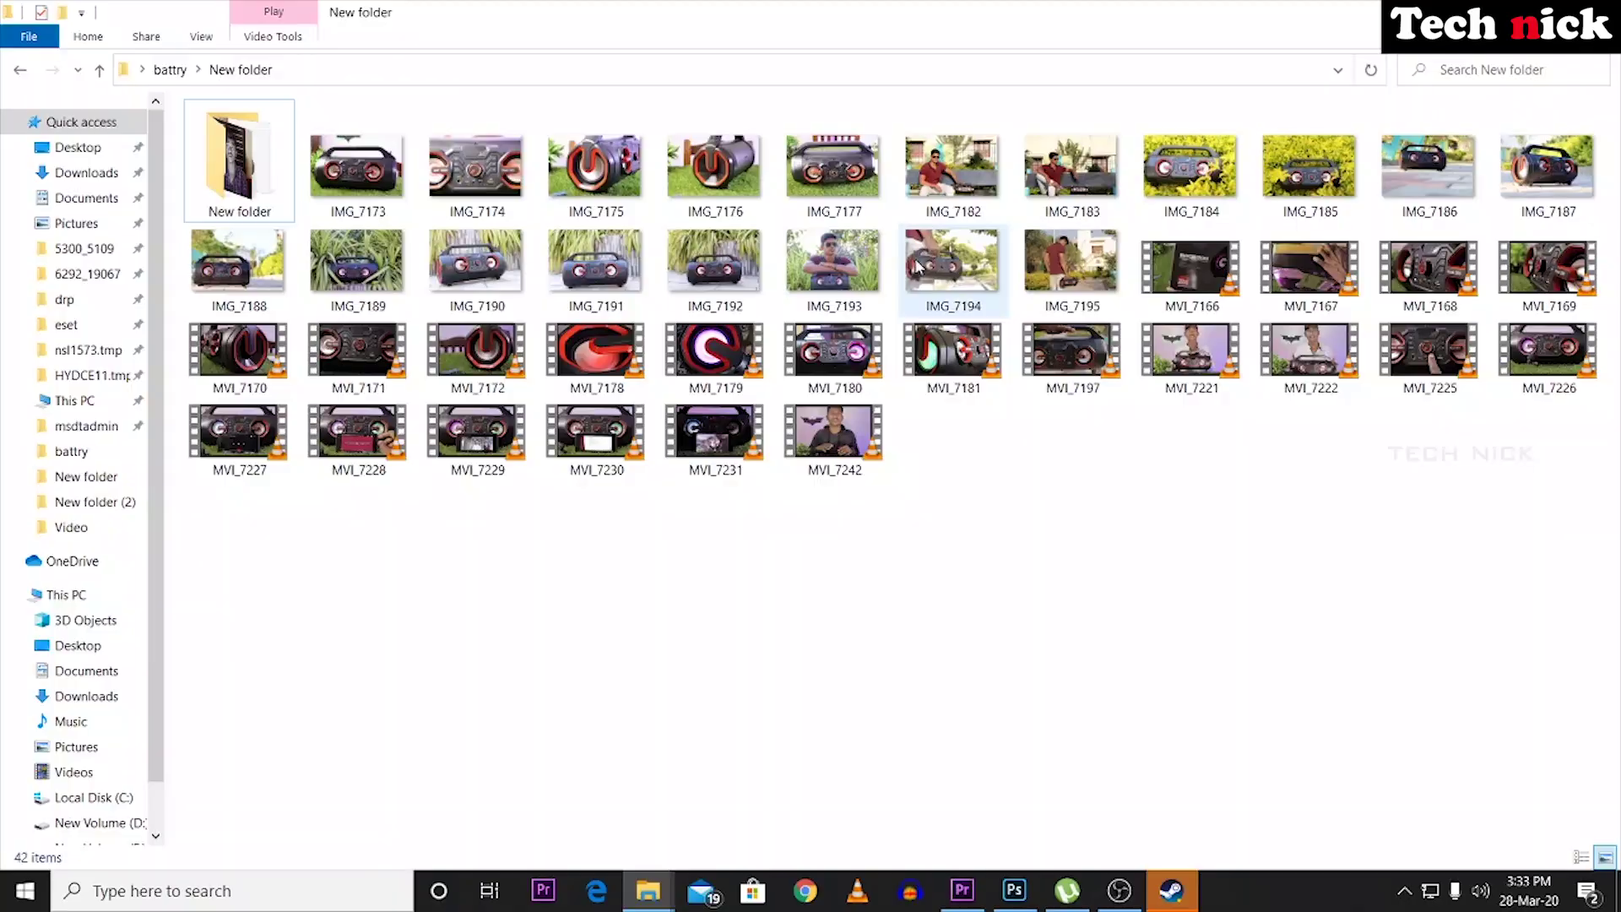
Preview photo IMG_7194 from the battry image folder and place it in the Untitled-3 document in Photoshop.
{"action": "double_click", "coordinate": [945, 253]}
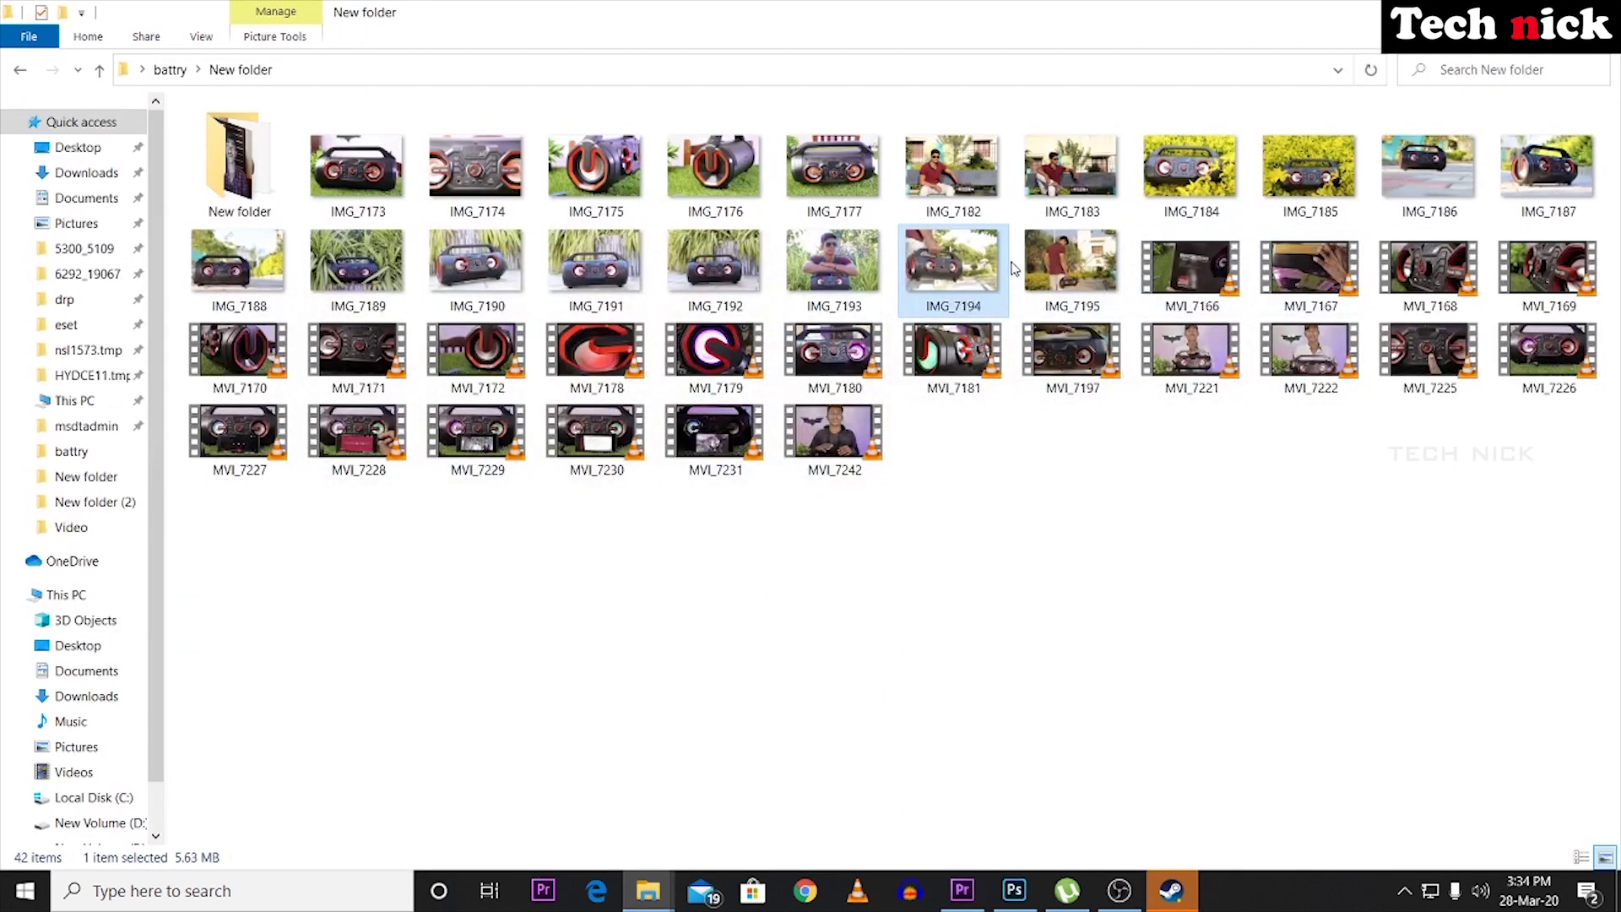
{"action": "left_click_drag", "start_coordinate": [952, 263], "coordinate": [730, 414]}
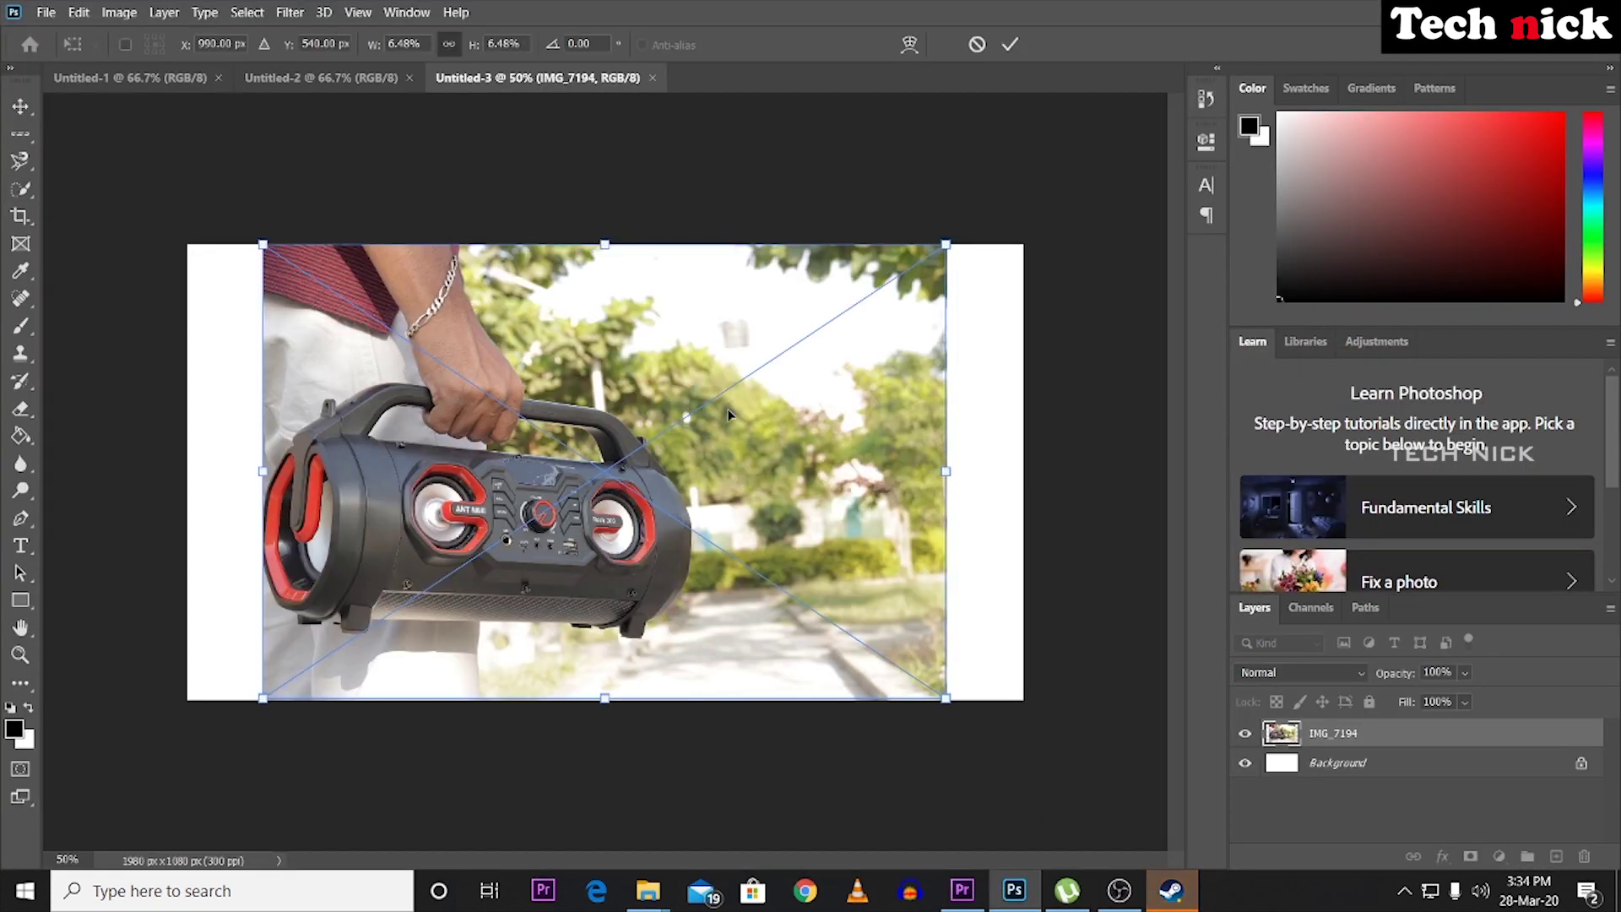
{"action": "left_click", "coordinate": [1011, 44]}
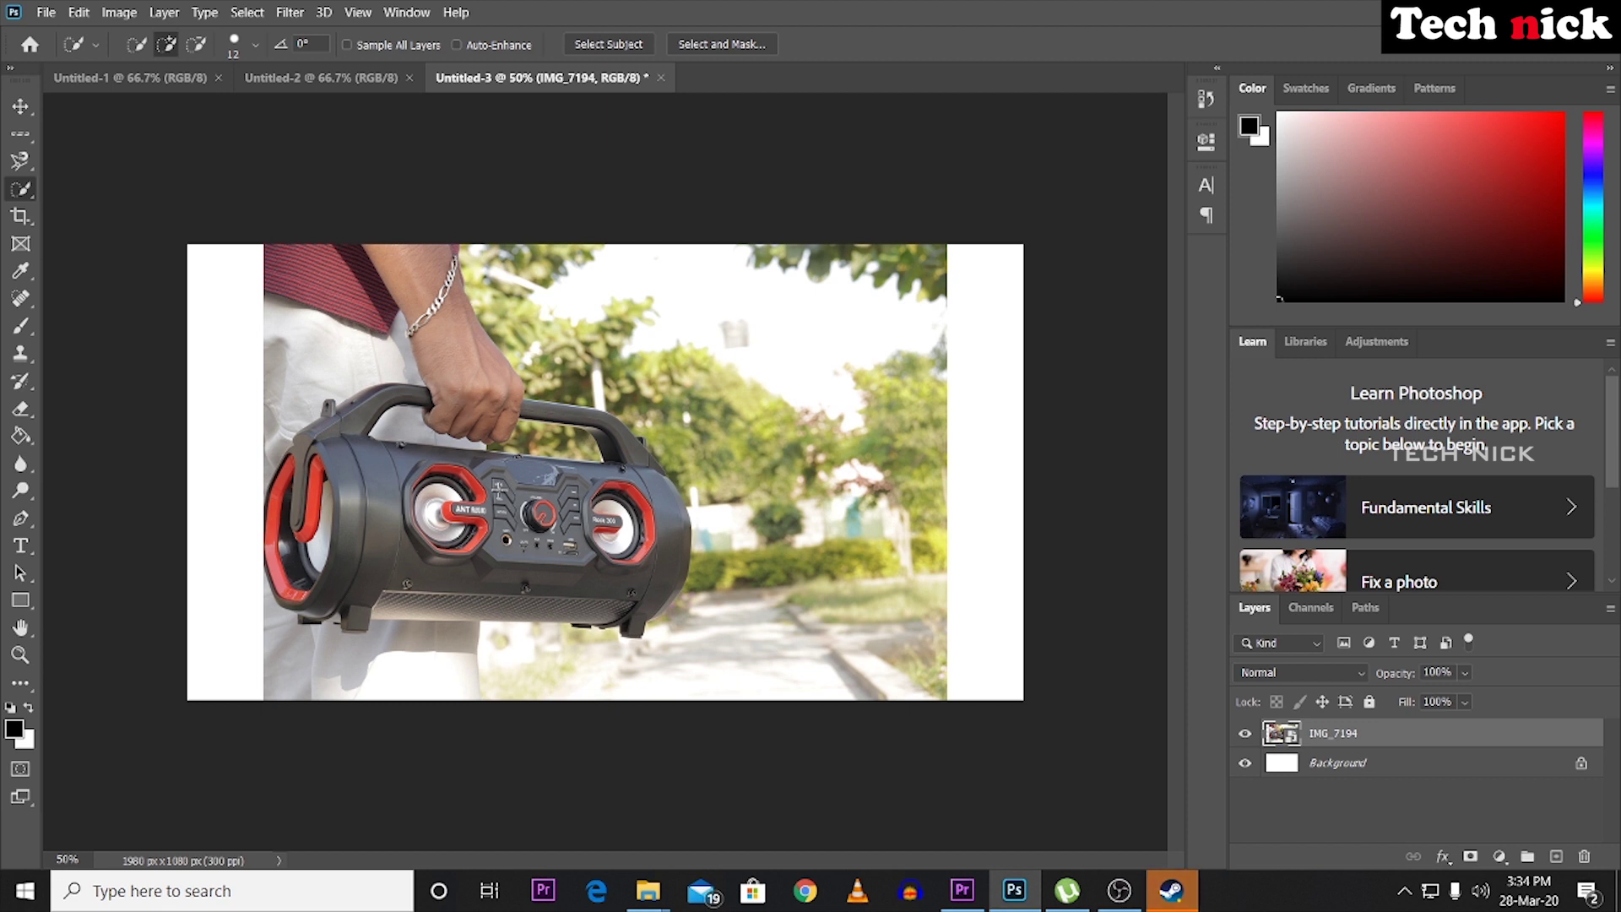
Select the person, hand and speaker with the Quick Selection tool, leaving out the background inside the handle.
{"action": "right_click", "coordinate": [22, 203]}
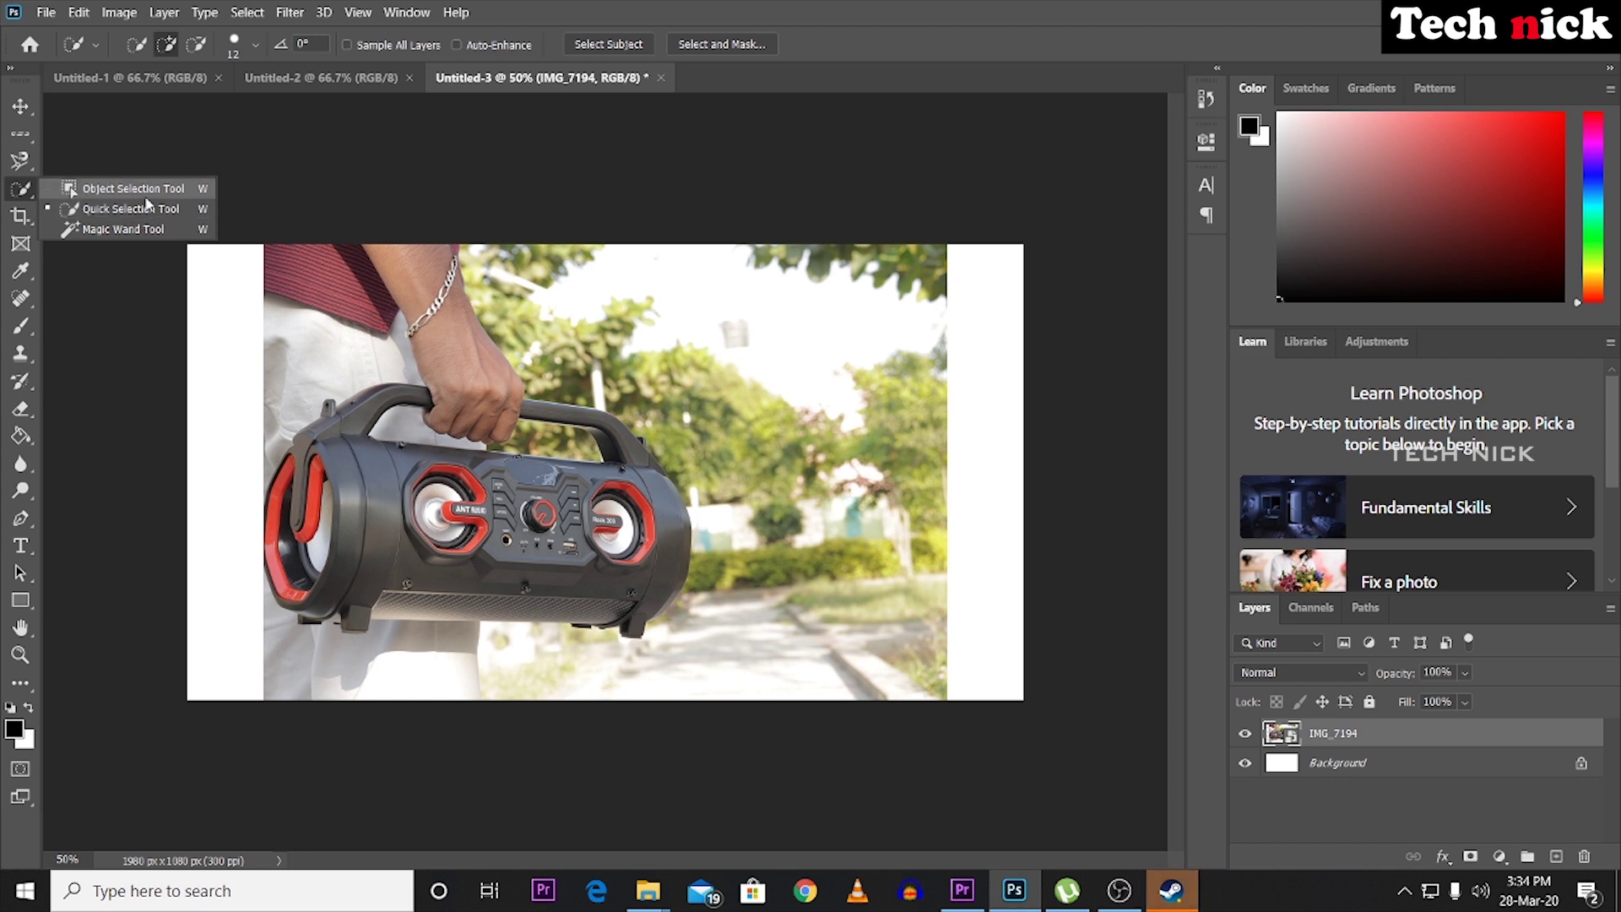
{"action": "left_click", "coordinate": [105, 215]}
{"action": "mouse_move", "coordinate": [445, 287]}
{"action": "left_mouse_down"}
{"action": "mouse_move", "coordinate": [515, 405]}
{"action": "mouse_move", "coordinate": [644, 512]}
{"action": "mouse_move", "coordinate": [667, 608]}
{"action": "mouse_move", "coordinate": [439, 541]}
{"action": "mouse_move", "coordinate": [338, 607]}
{"action": "mouse_move", "coordinate": [374, 654]}
{"action": "mouse_move", "coordinate": [439, 446]}
{"action": "mouse_move", "coordinate": [420, 442]}
{"action": "left_mouse_up"}
{"action": "key", "text": "alt"}
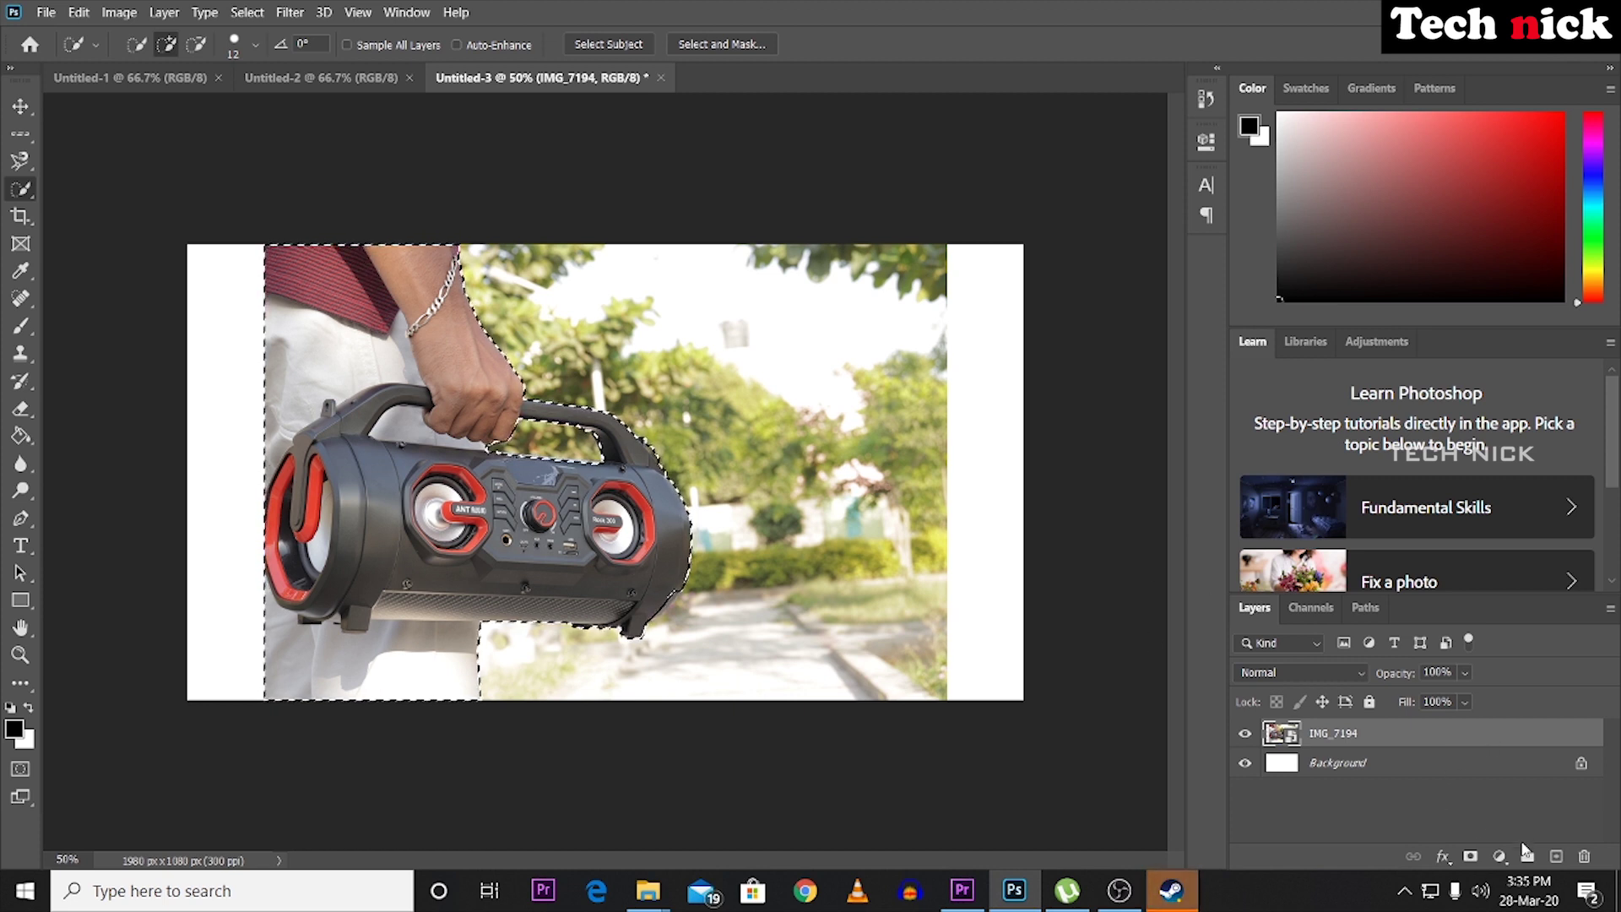
Paste the selected cutout onto a new layer and hide the IMG_7194 and Background layers.
{"action": "left_click", "coordinate": [1556, 857]}
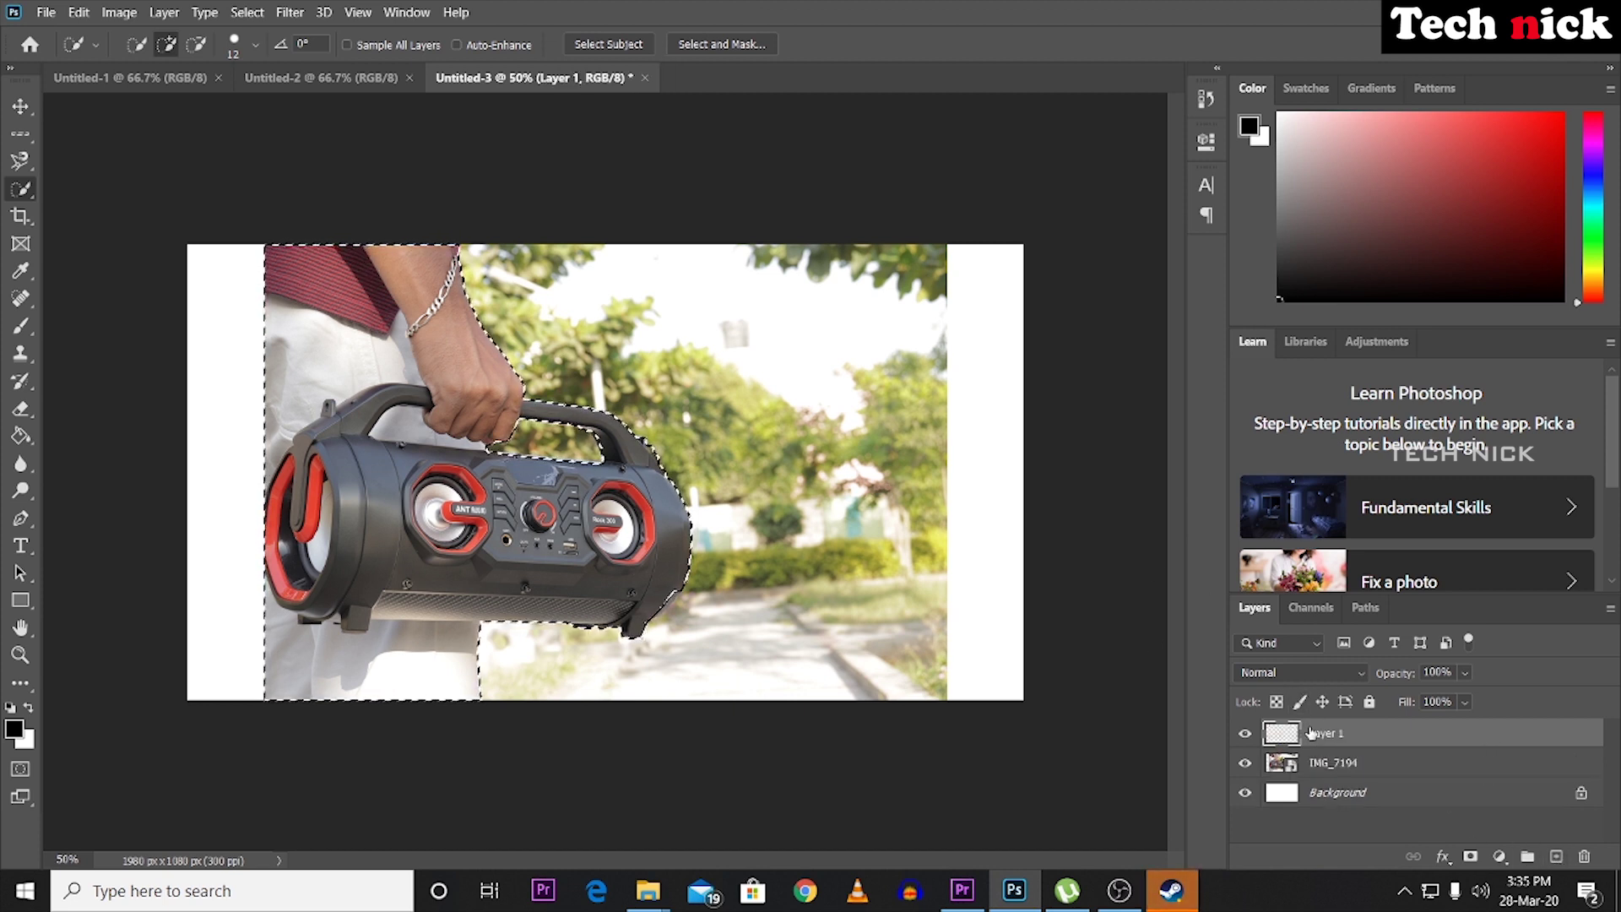
{"action": "left_click", "coordinate": [1246, 765]}
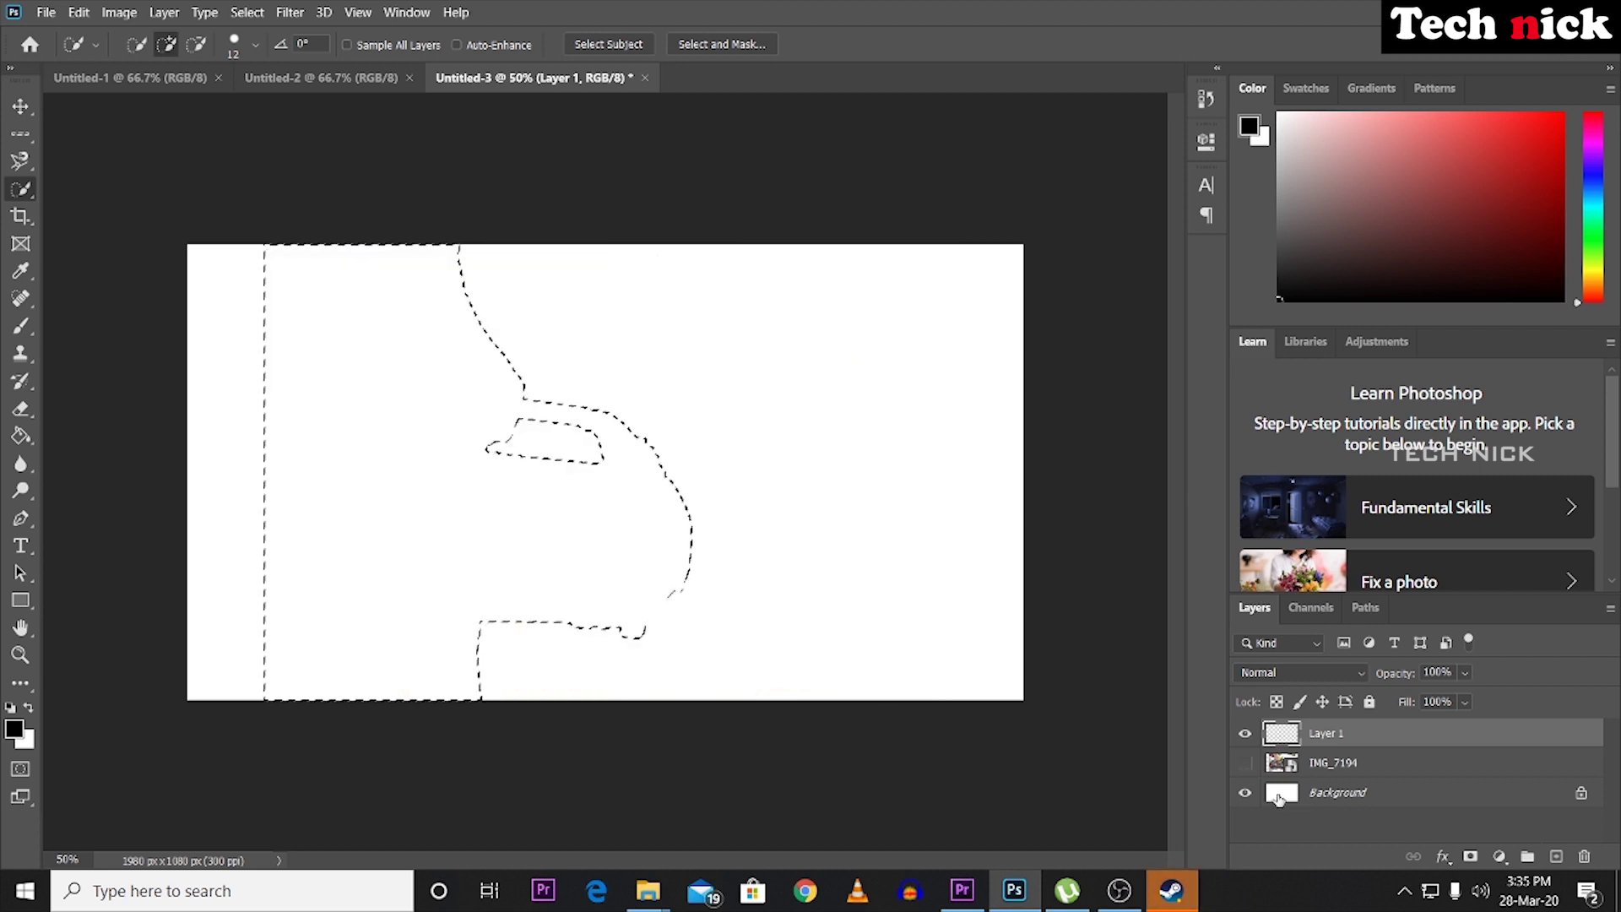
{"action": "key", "text": "ctrl+v"}
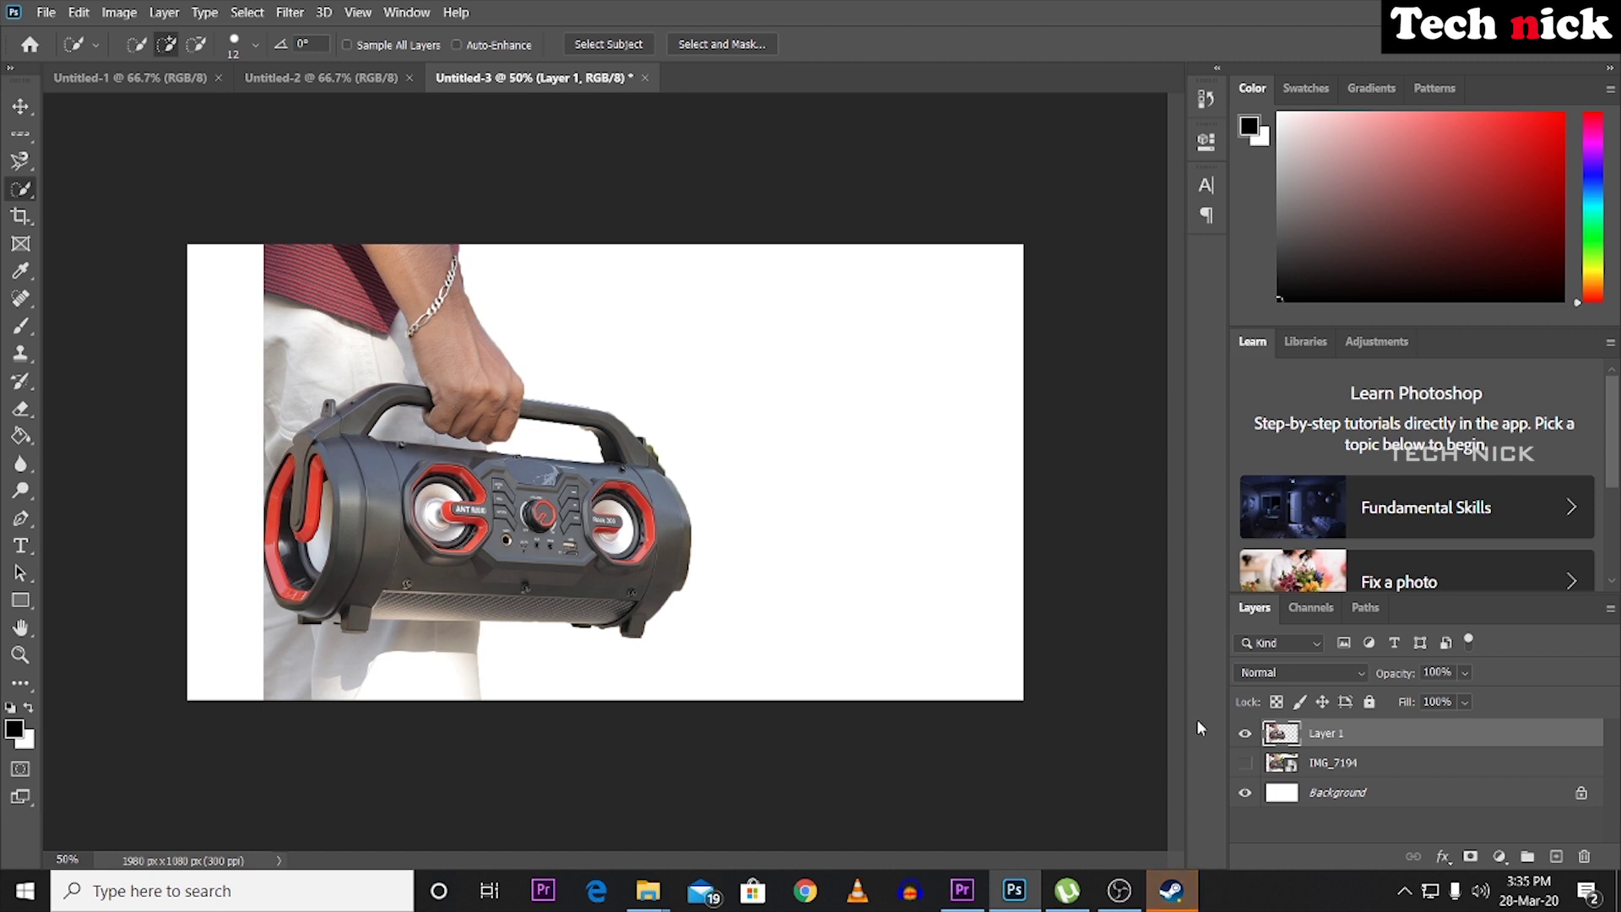
{"action": "left_click", "coordinate": [1245, 792]}
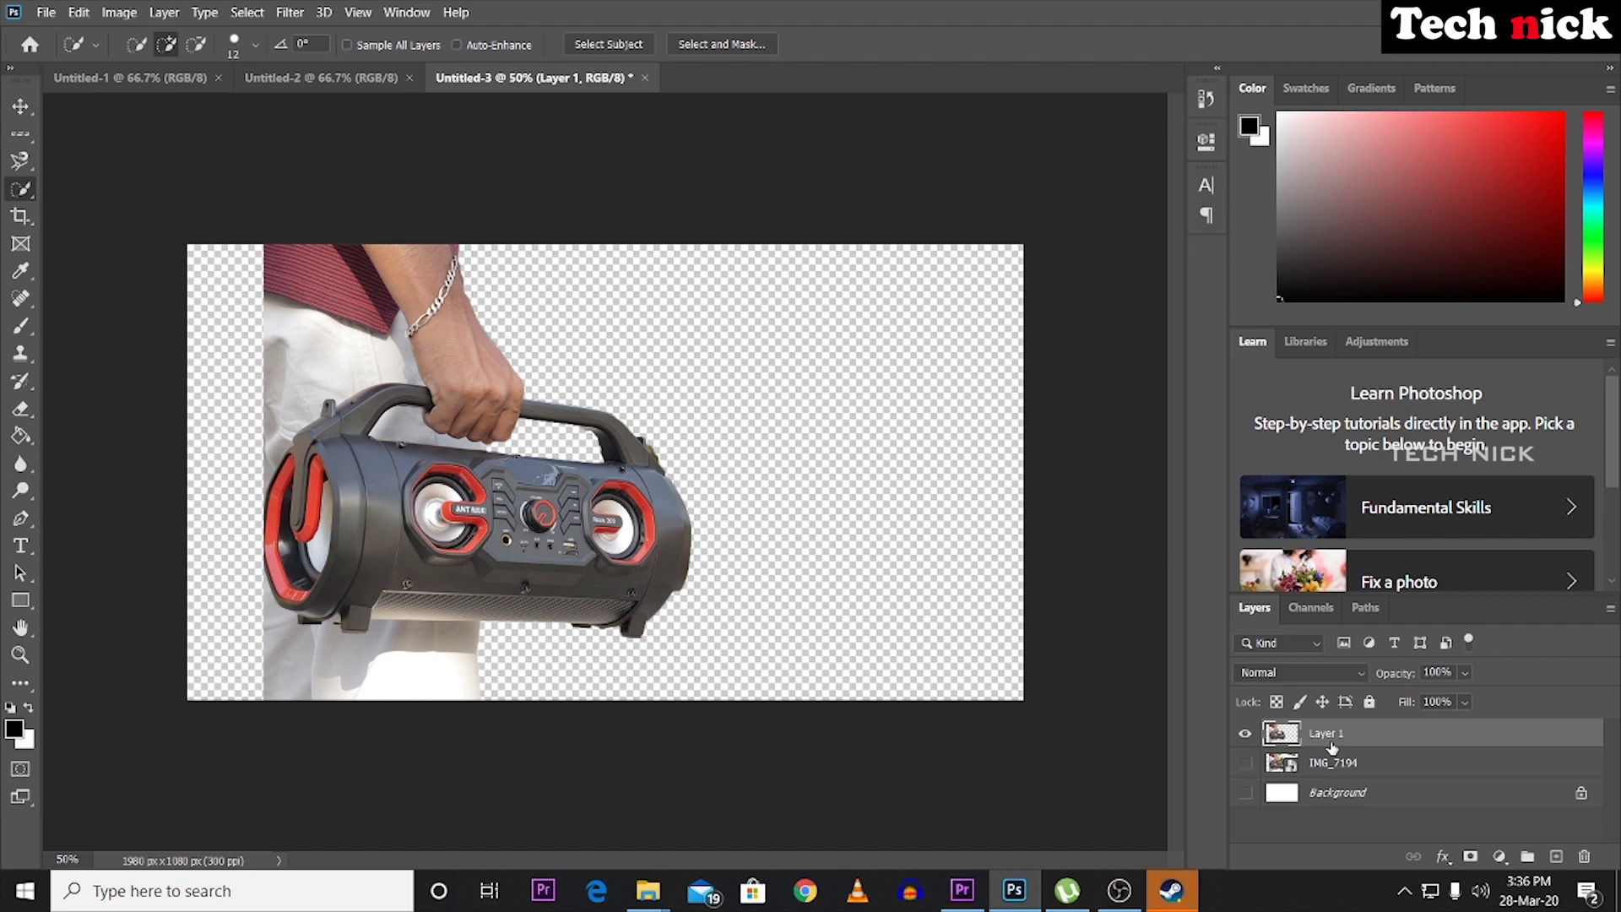
Add a white 13 px outside Stroke layer style to the speaker cutout on Layer 1.
{"action": "right_click", "coordinate": [1332, 748]}
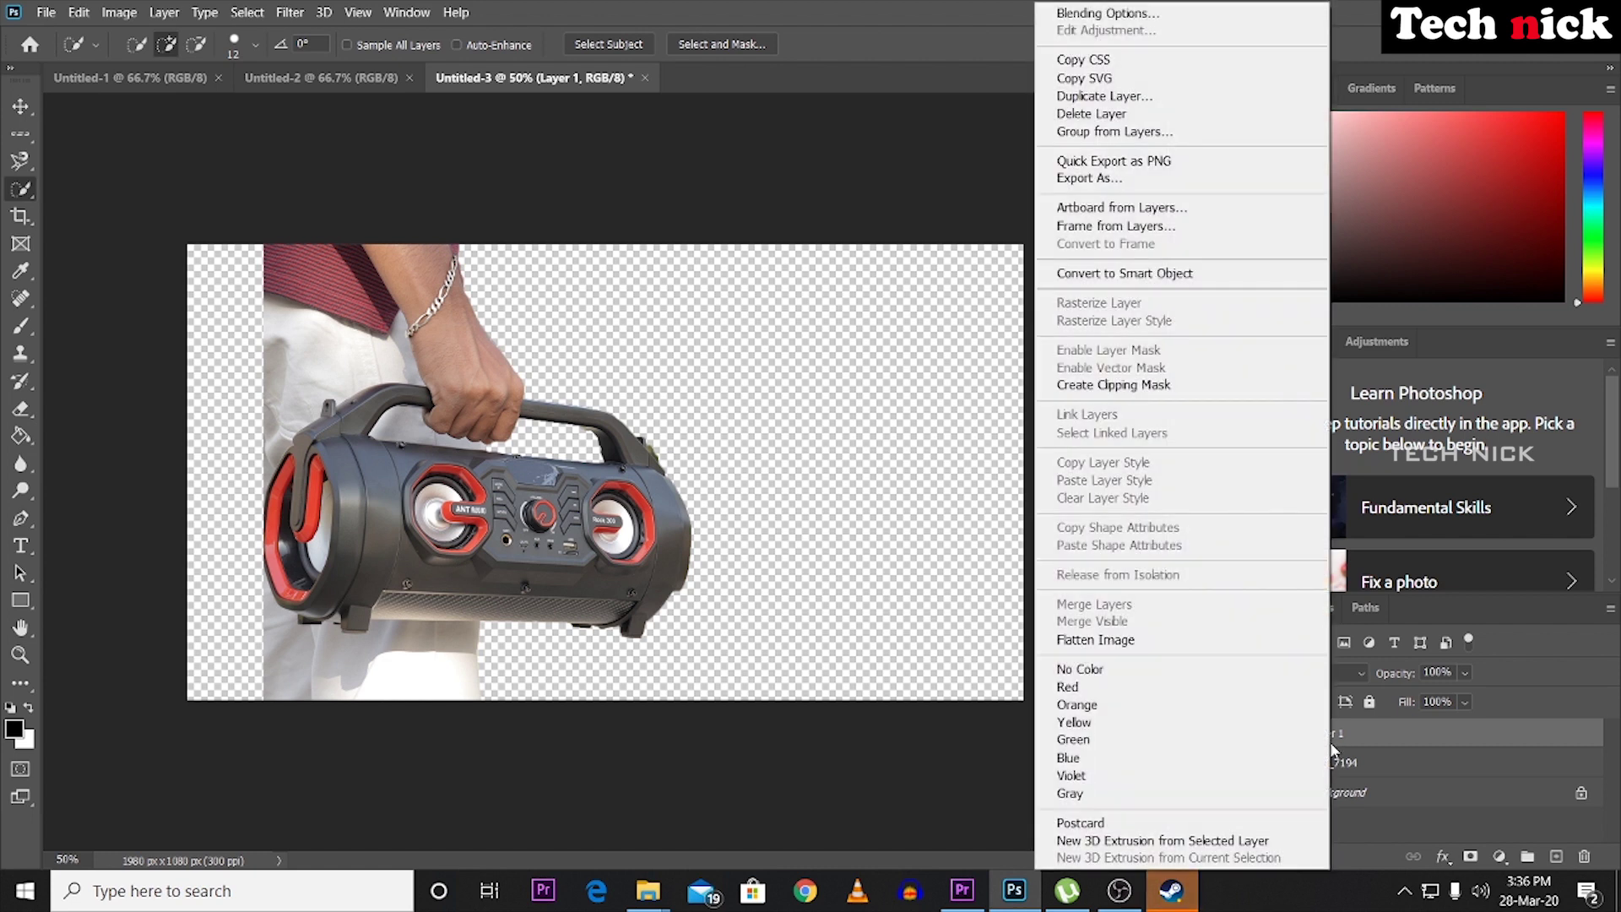
{"action": "left_click", "coordinate": [1160, 15]}
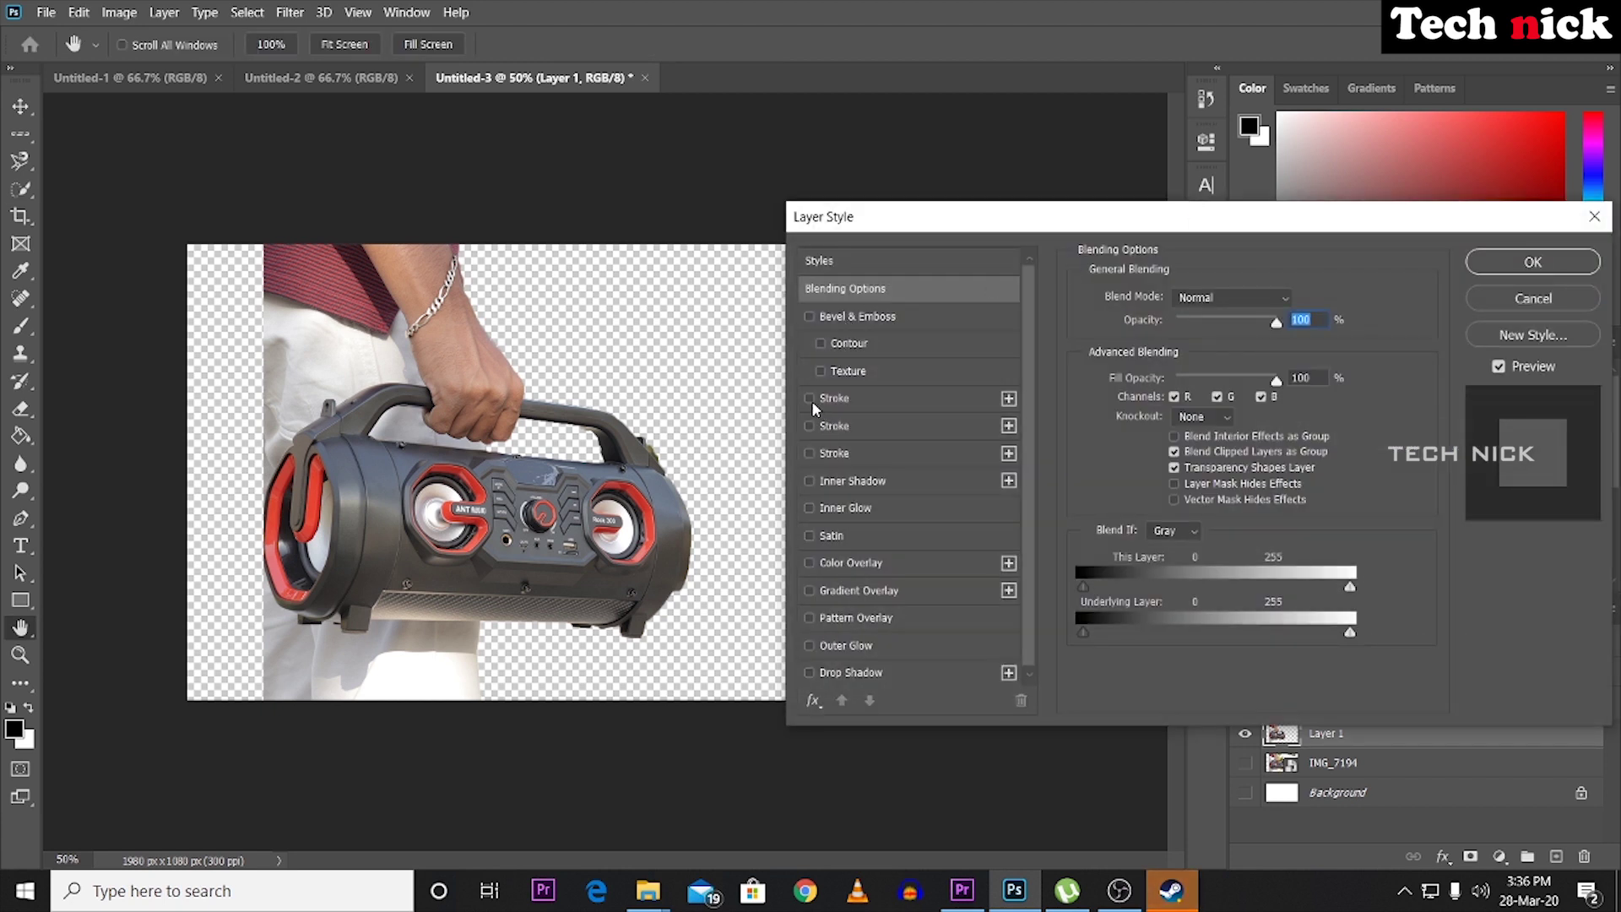
{"action": "left_click", "coordinate": [809, 399]}
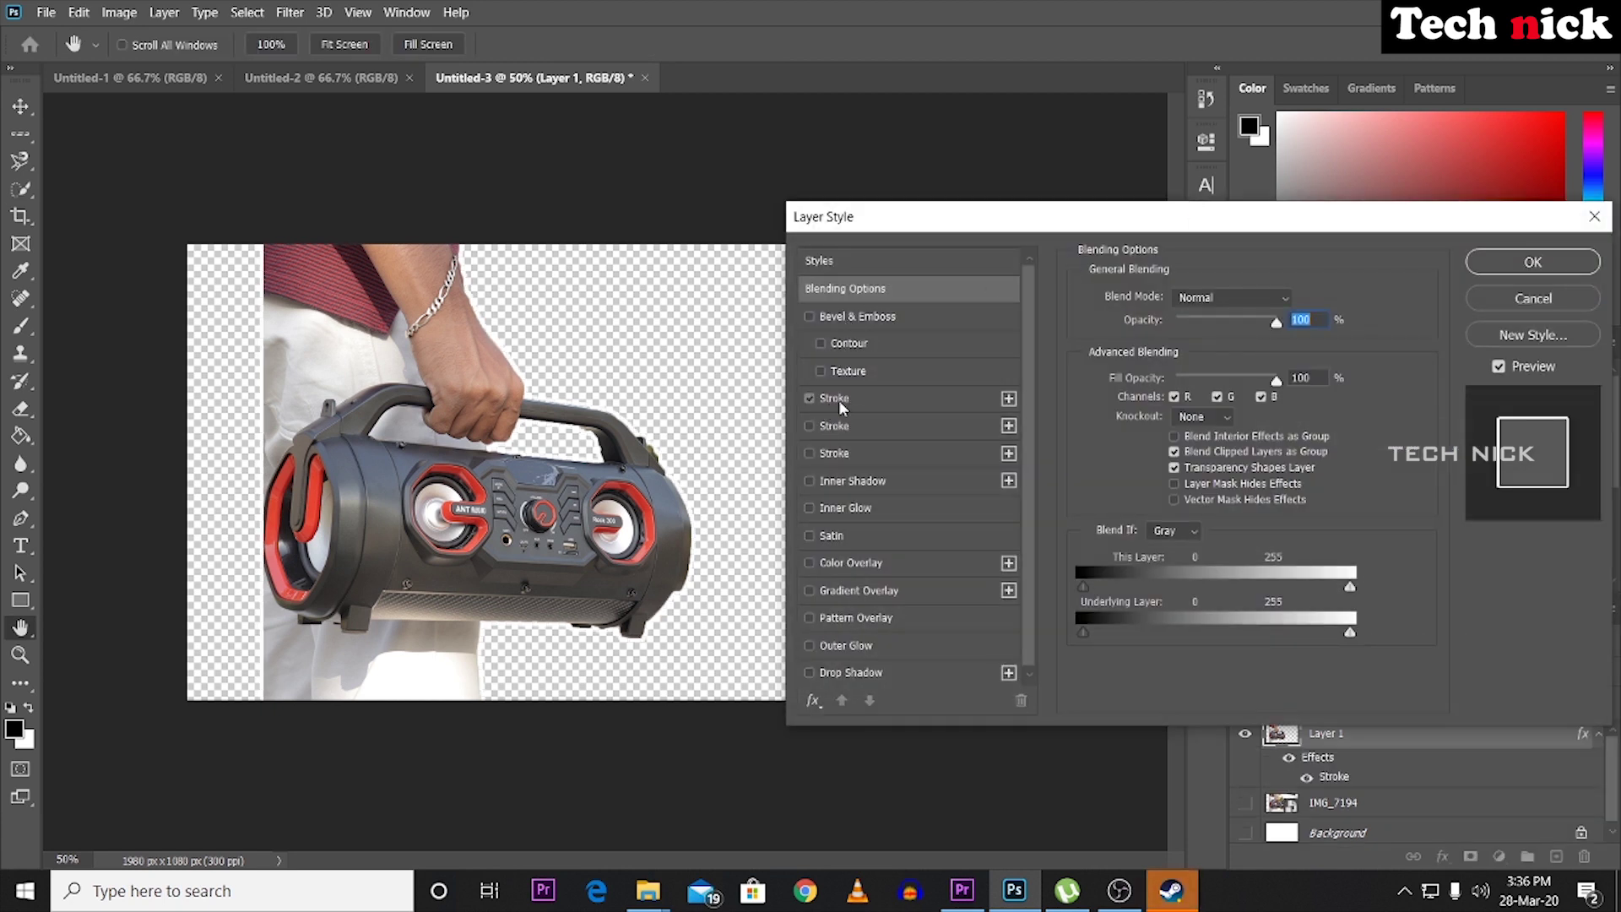
{"action": "left_click", "coordinate": [838, 399]}
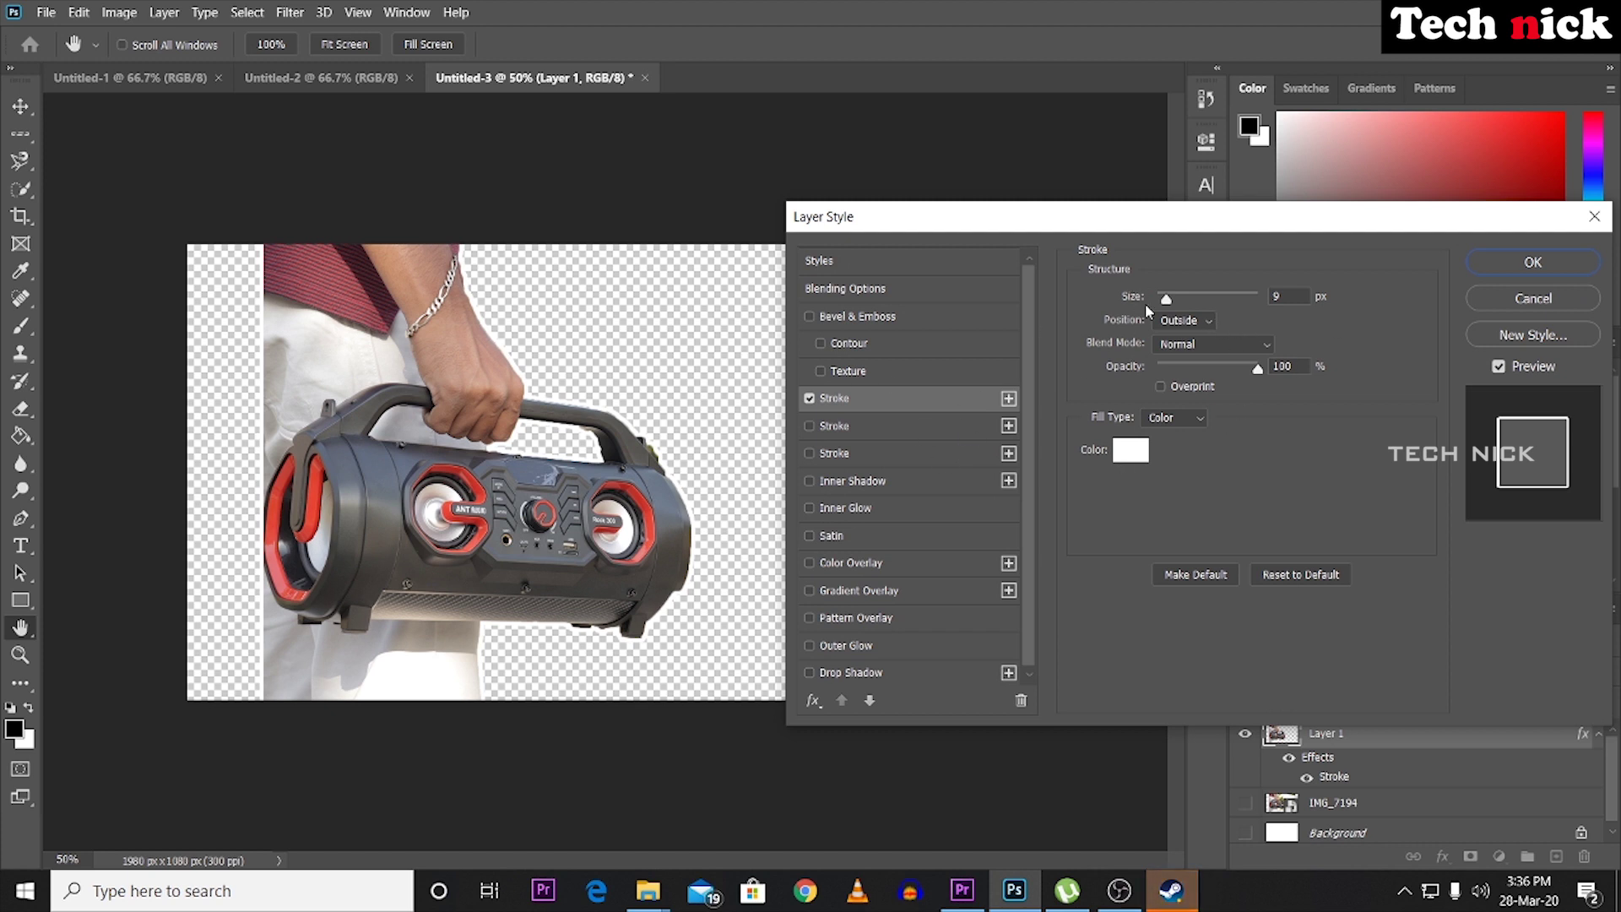
{"action": "left_click_drag", "start_coordinate": [1167, 303], "coordinate": [1197, 306]}
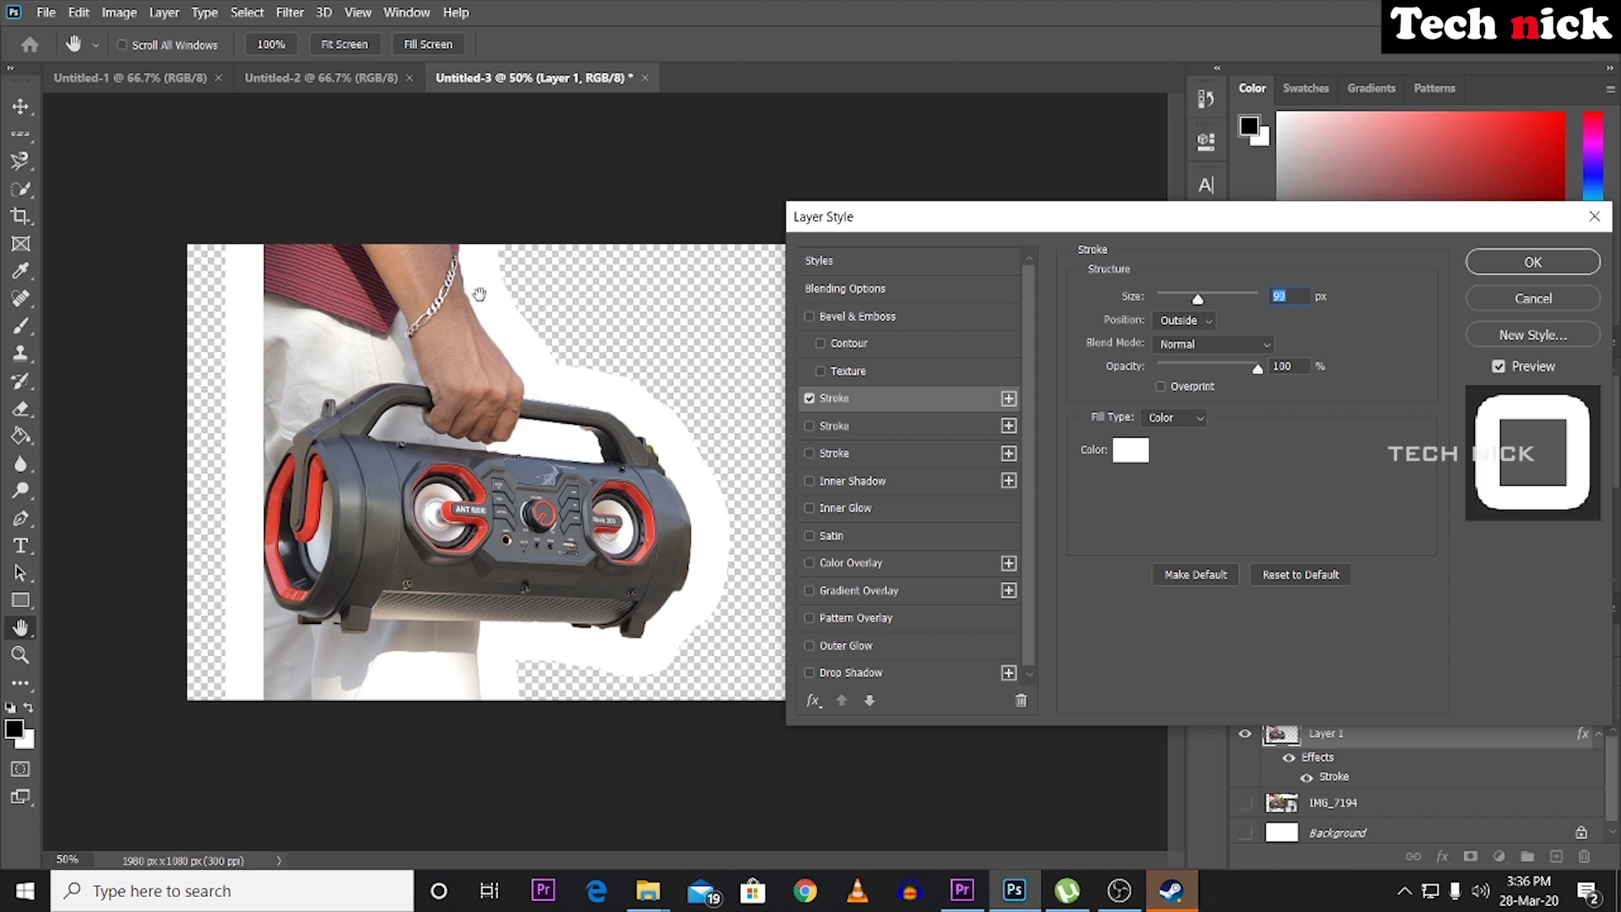
{"action": "mouse_move", "coordinate": [1199, 309]}
{"action": "left_mouse_down"}
{"action": "mouse_move", "coordinate": [1159, 310]}
{"action": "mouse_move", "coordinate": [1171, 316]}
{"action": "left_mouse_up"}
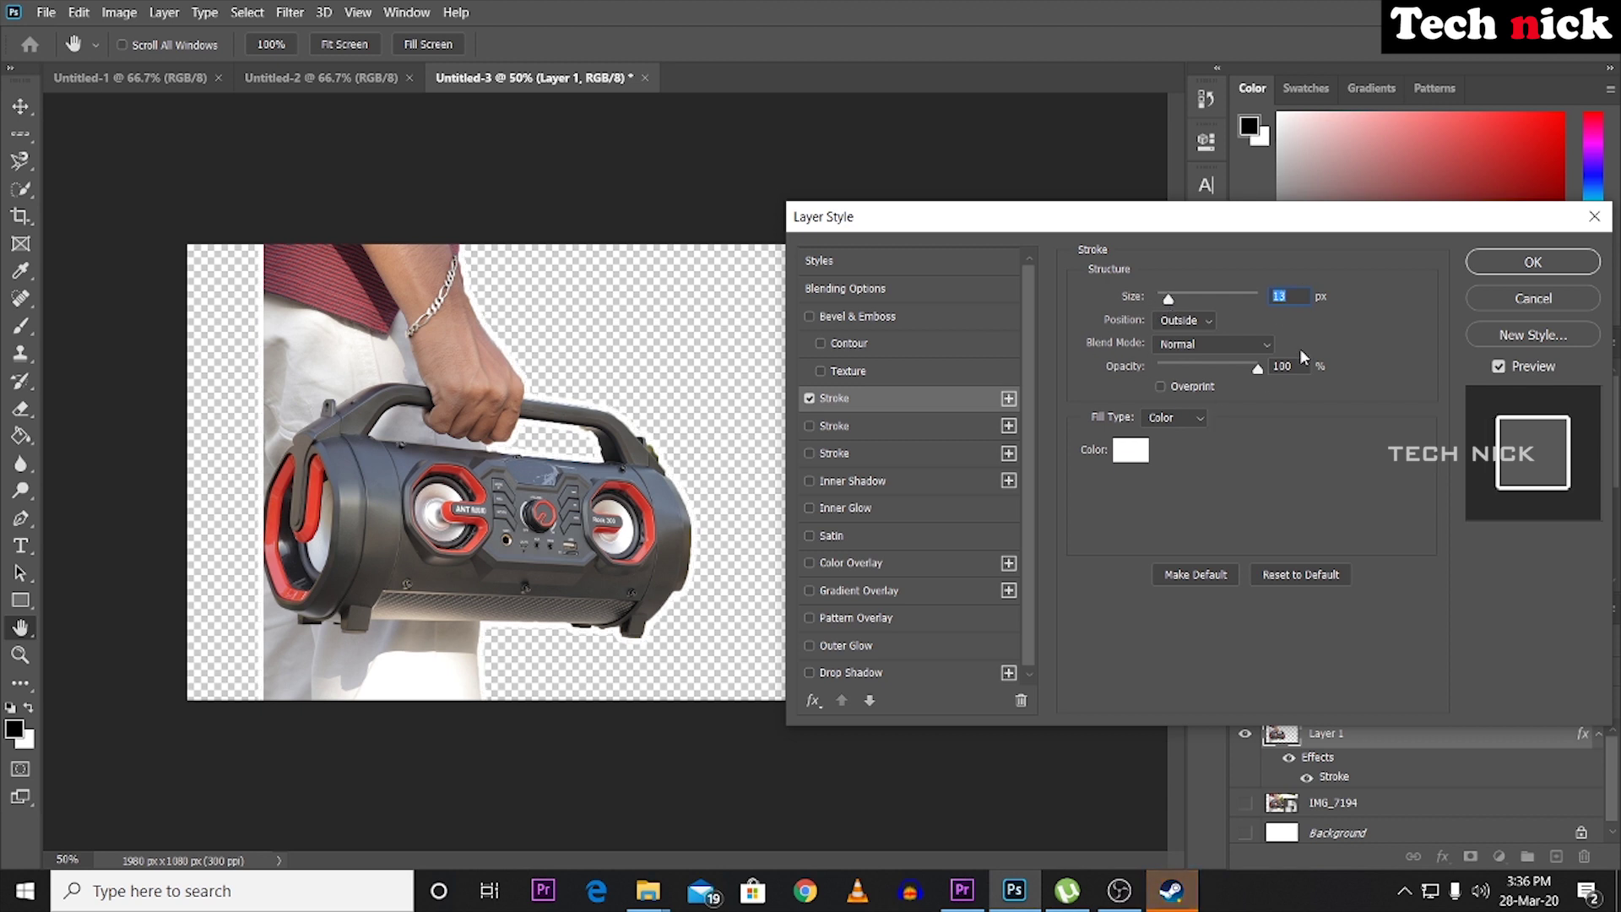
{"action": "left_click", "coordinate": [1533, 262]}
{"action": "key", "text": "w"}
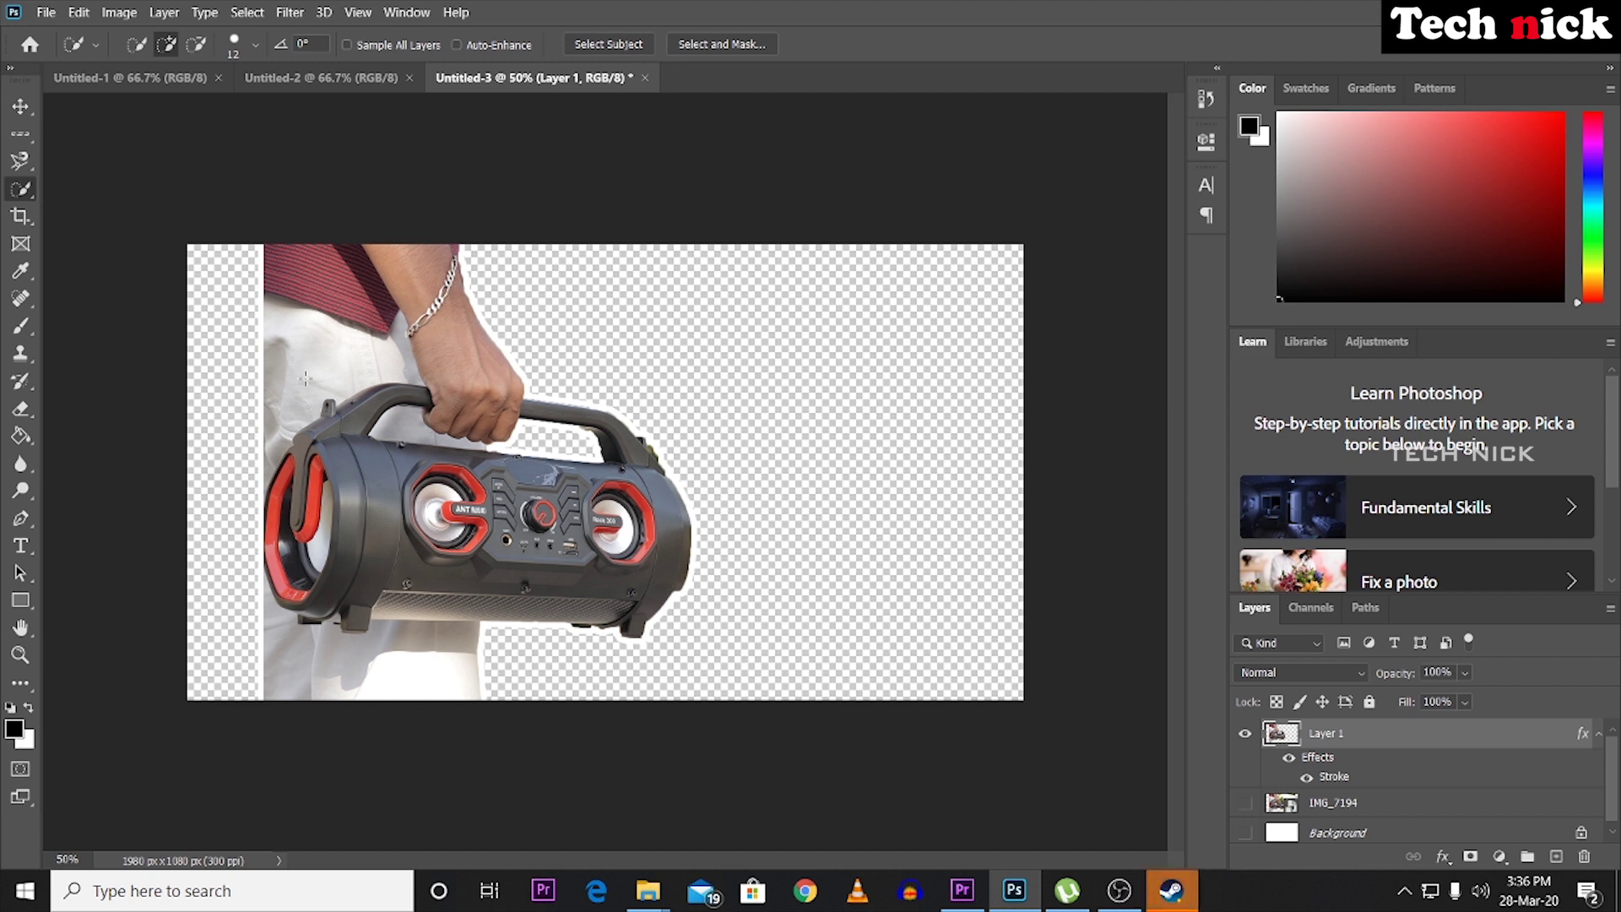
Save the cutout on the computer as a PNG named 1 in battry's New folder (2).
{"action": "left_click", "coordinate": [46, 14]}
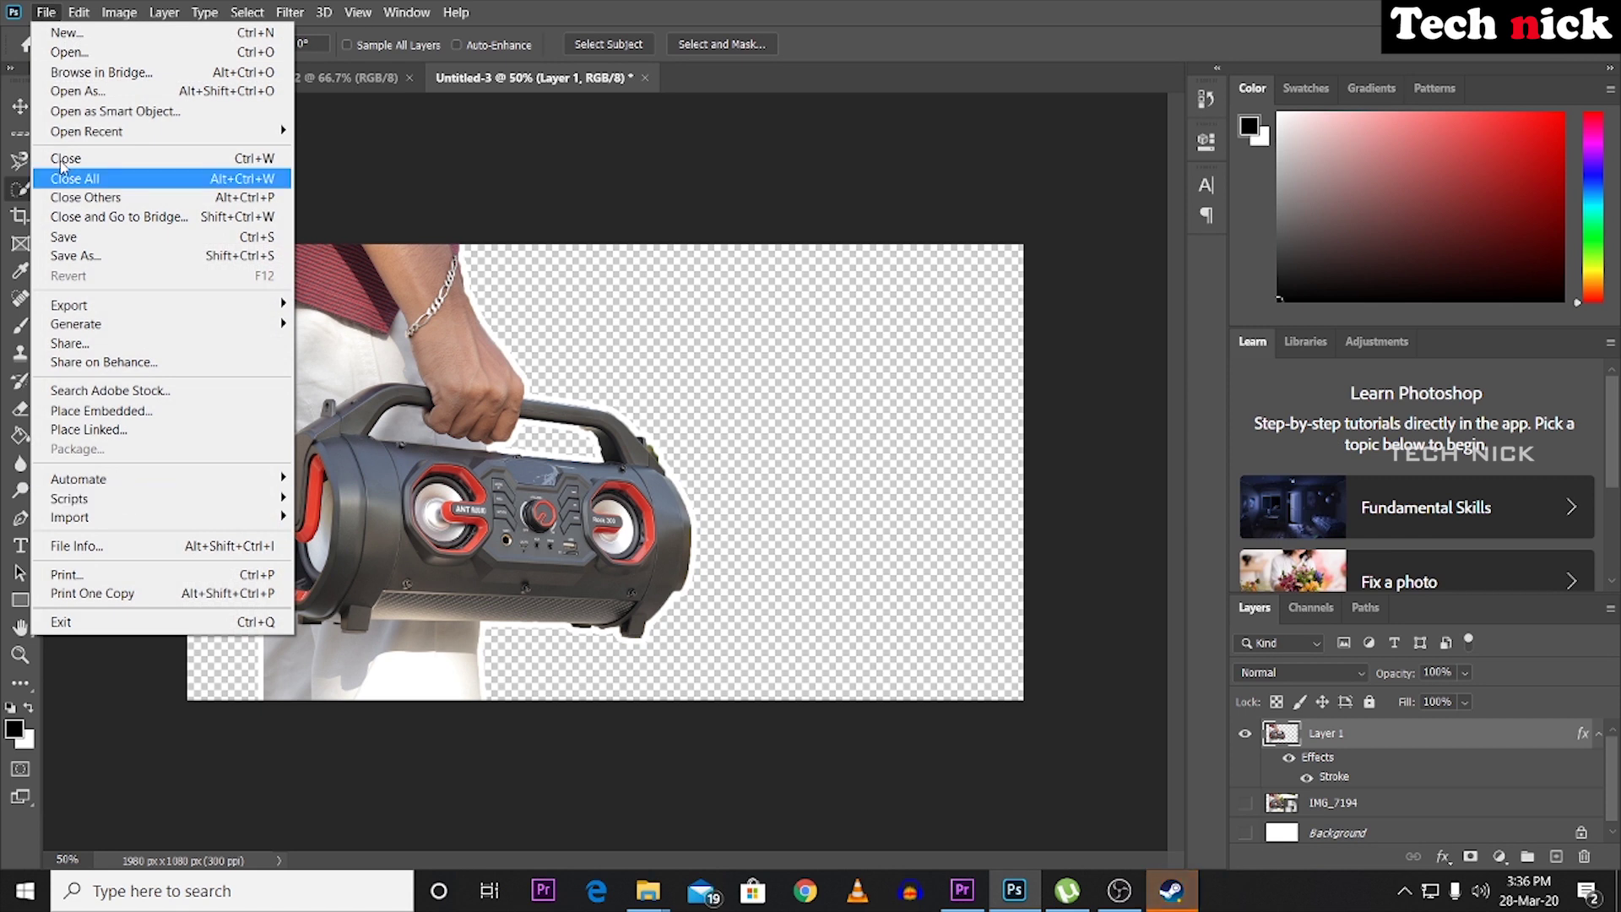
{"action": "left_click", "coordinate": [82, 255]}
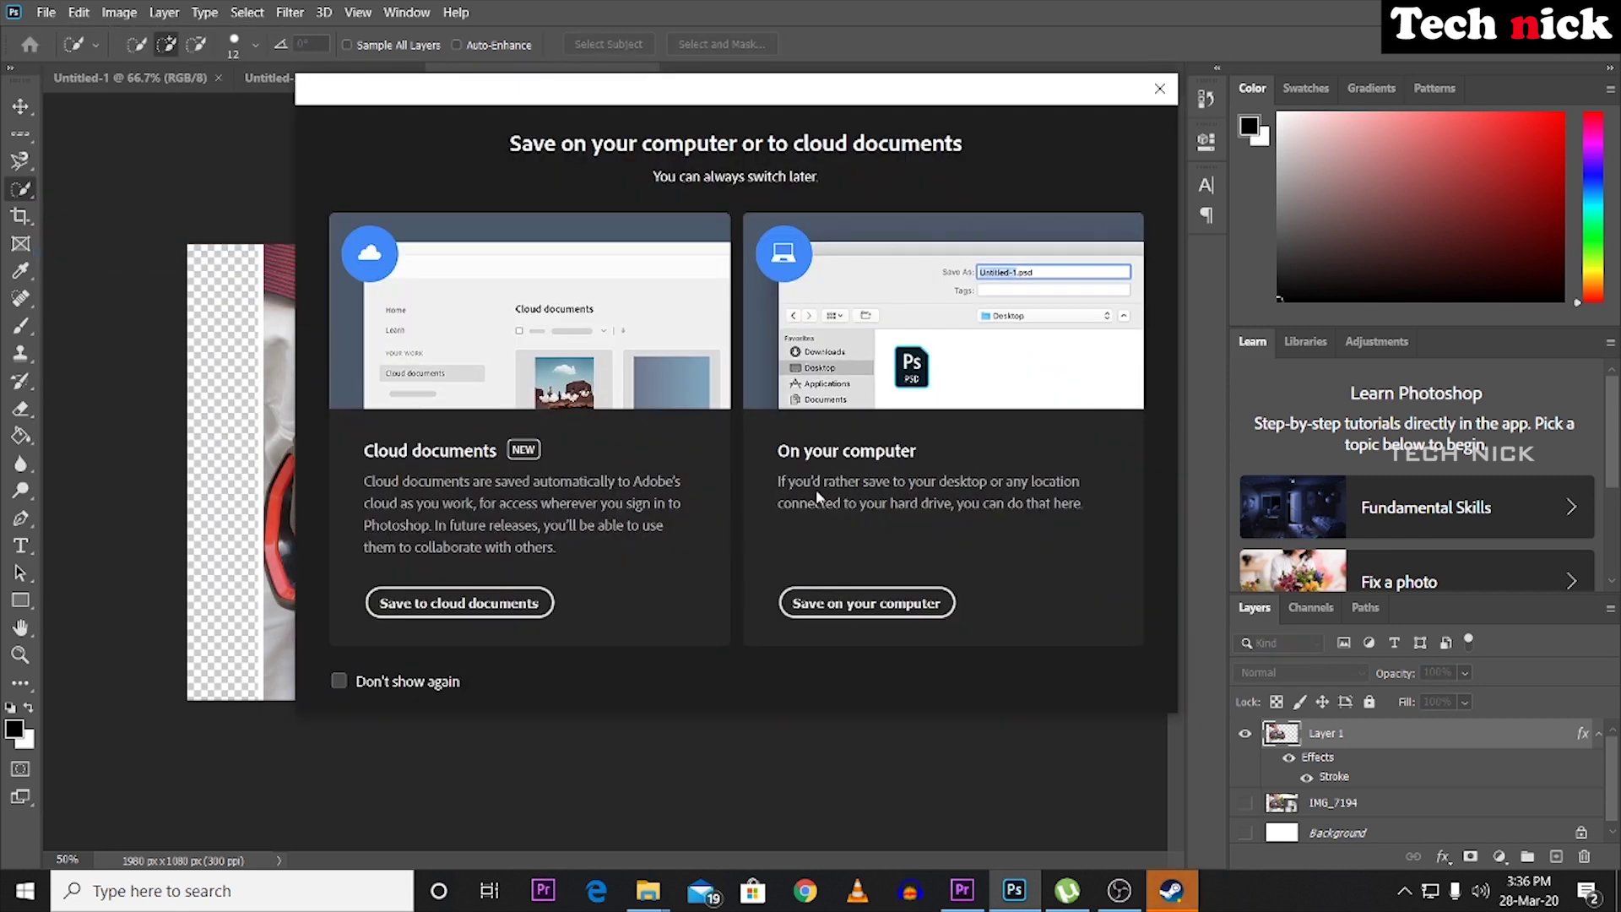
{"action": "left_click", "coordinate": [860, 605]}
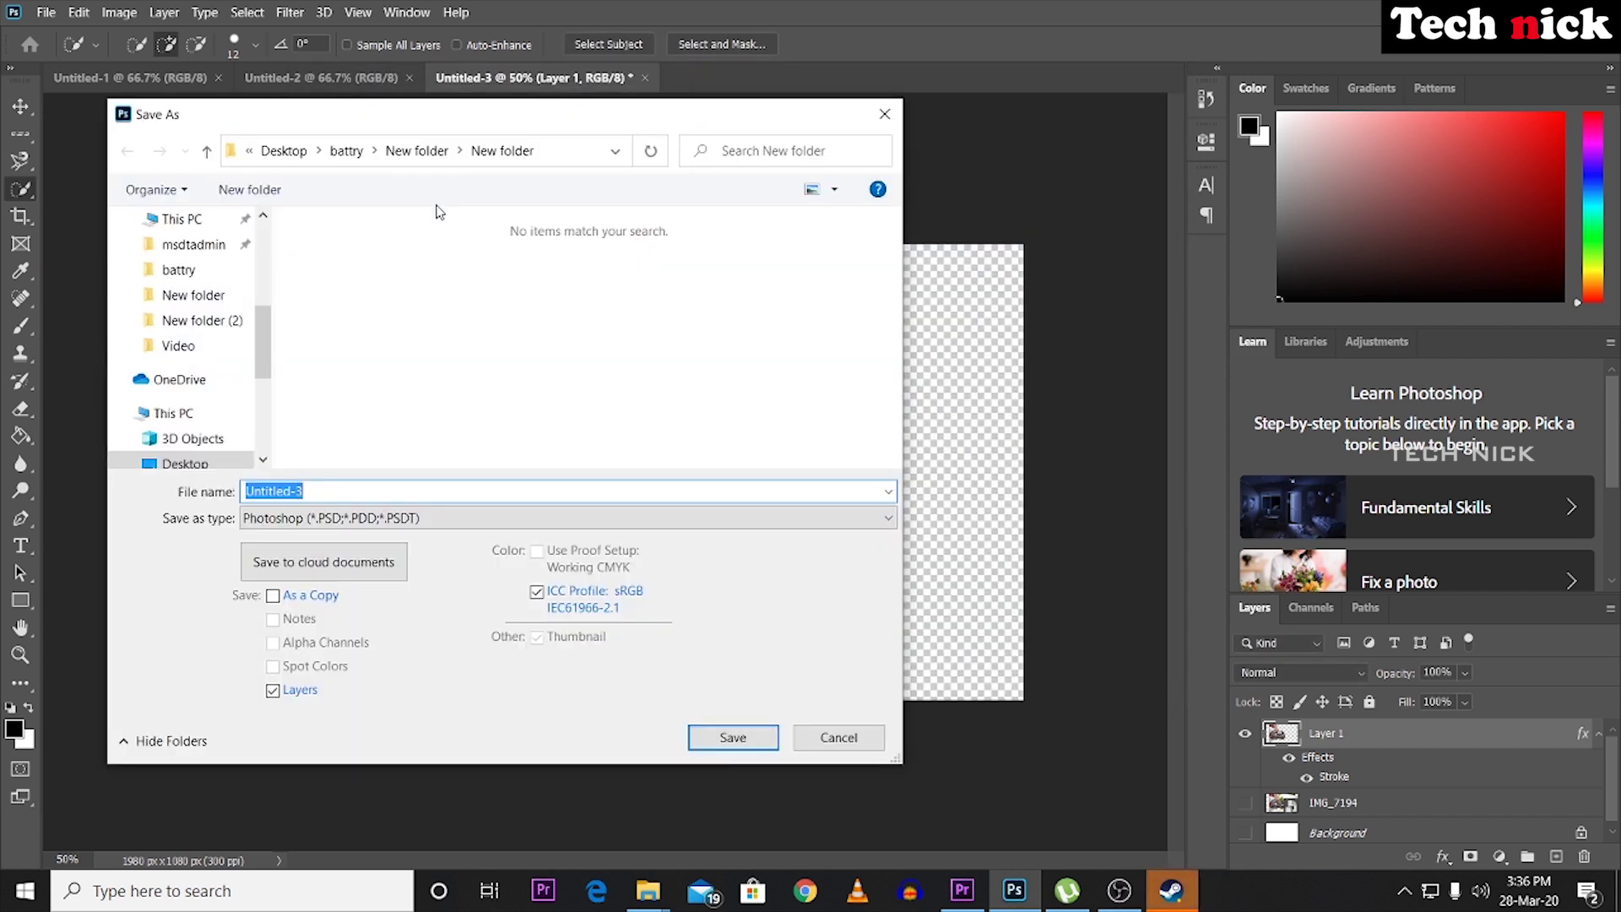
{"action": "left_click", "coordinate": [343, 490]}
{"action": "left_click_drag", "start_coordinate": [330, 491], "coordinate": [215, 496]}
{"action": "type", "text": "1"}
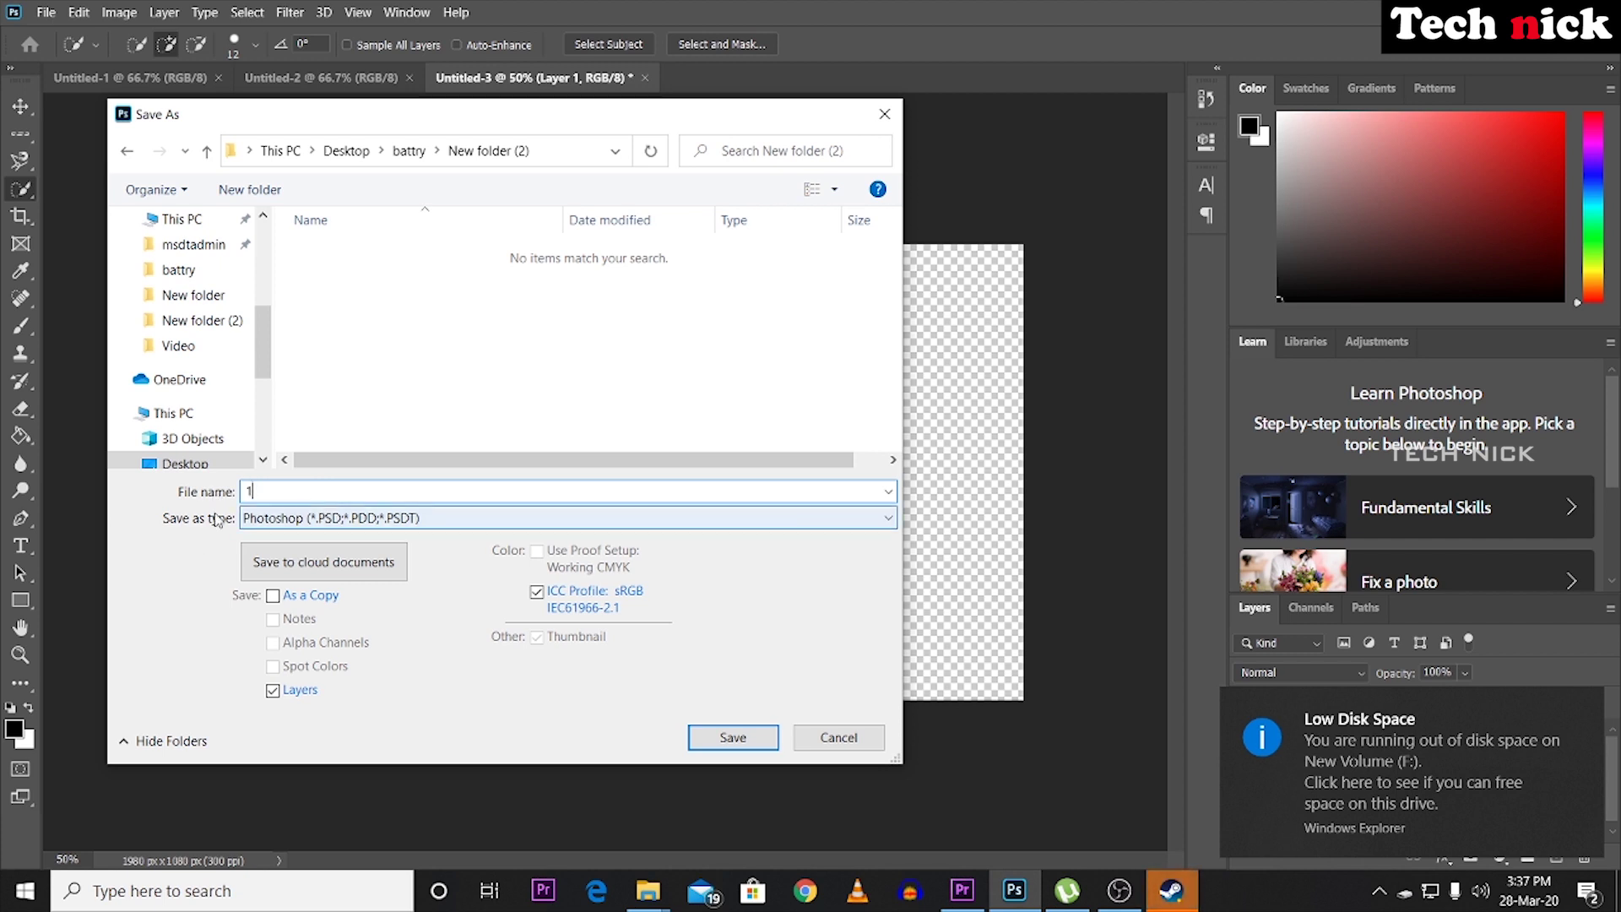
{"action": "left_click", "coordinate": [457, 520]}
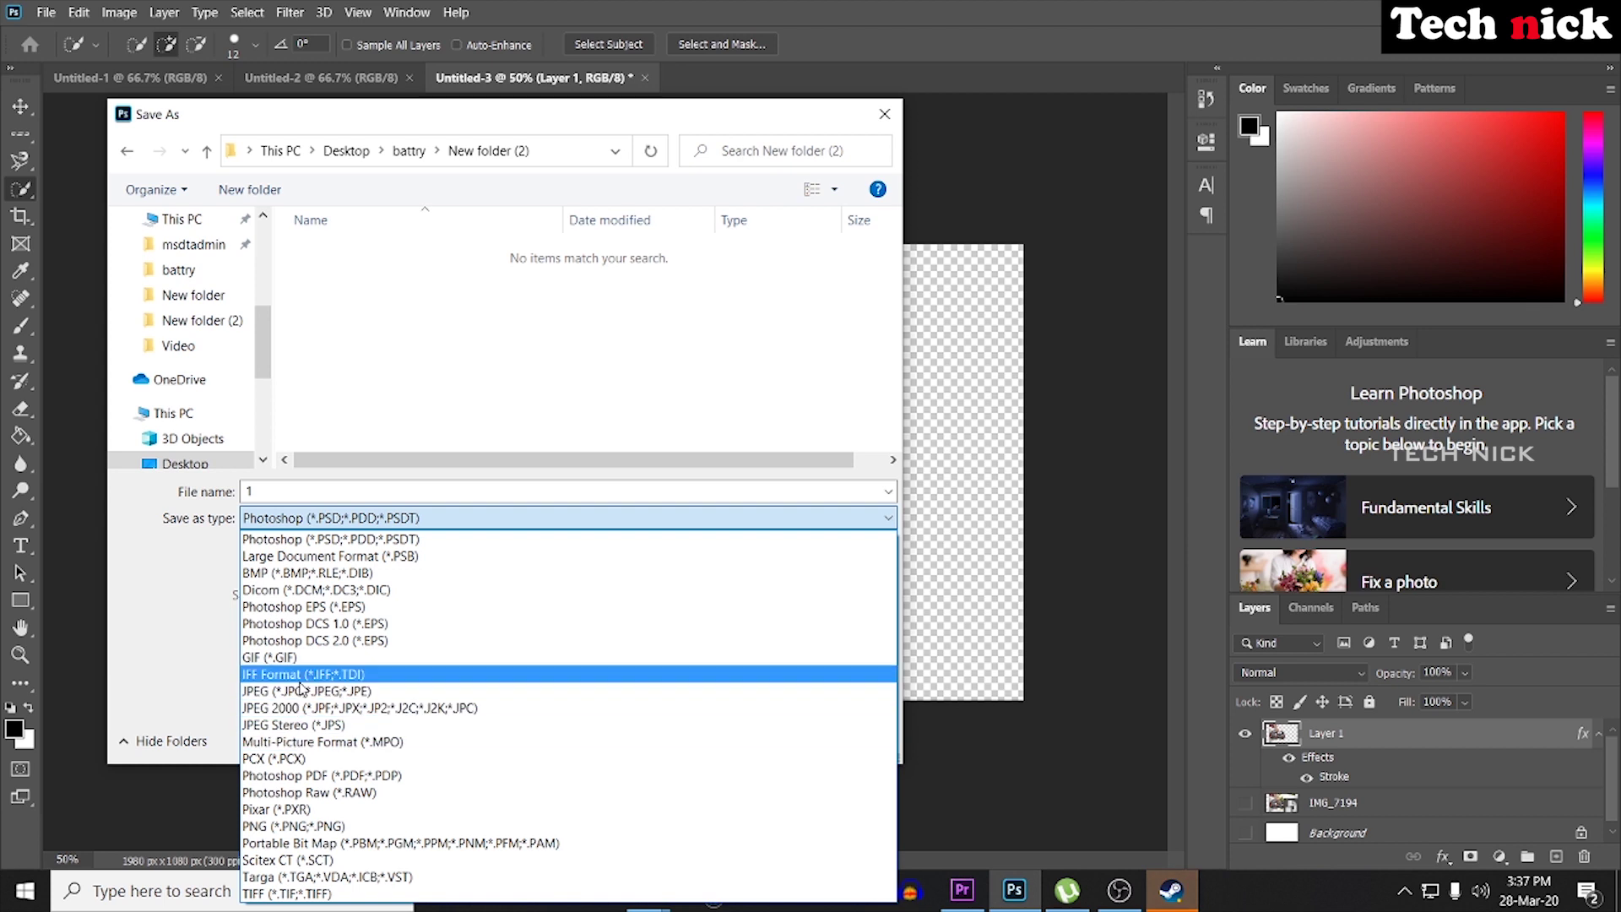
{"action": "left_click", "coordinate": [274, 829]}
{"action": "left_click", "coordinate": [741, 741]}
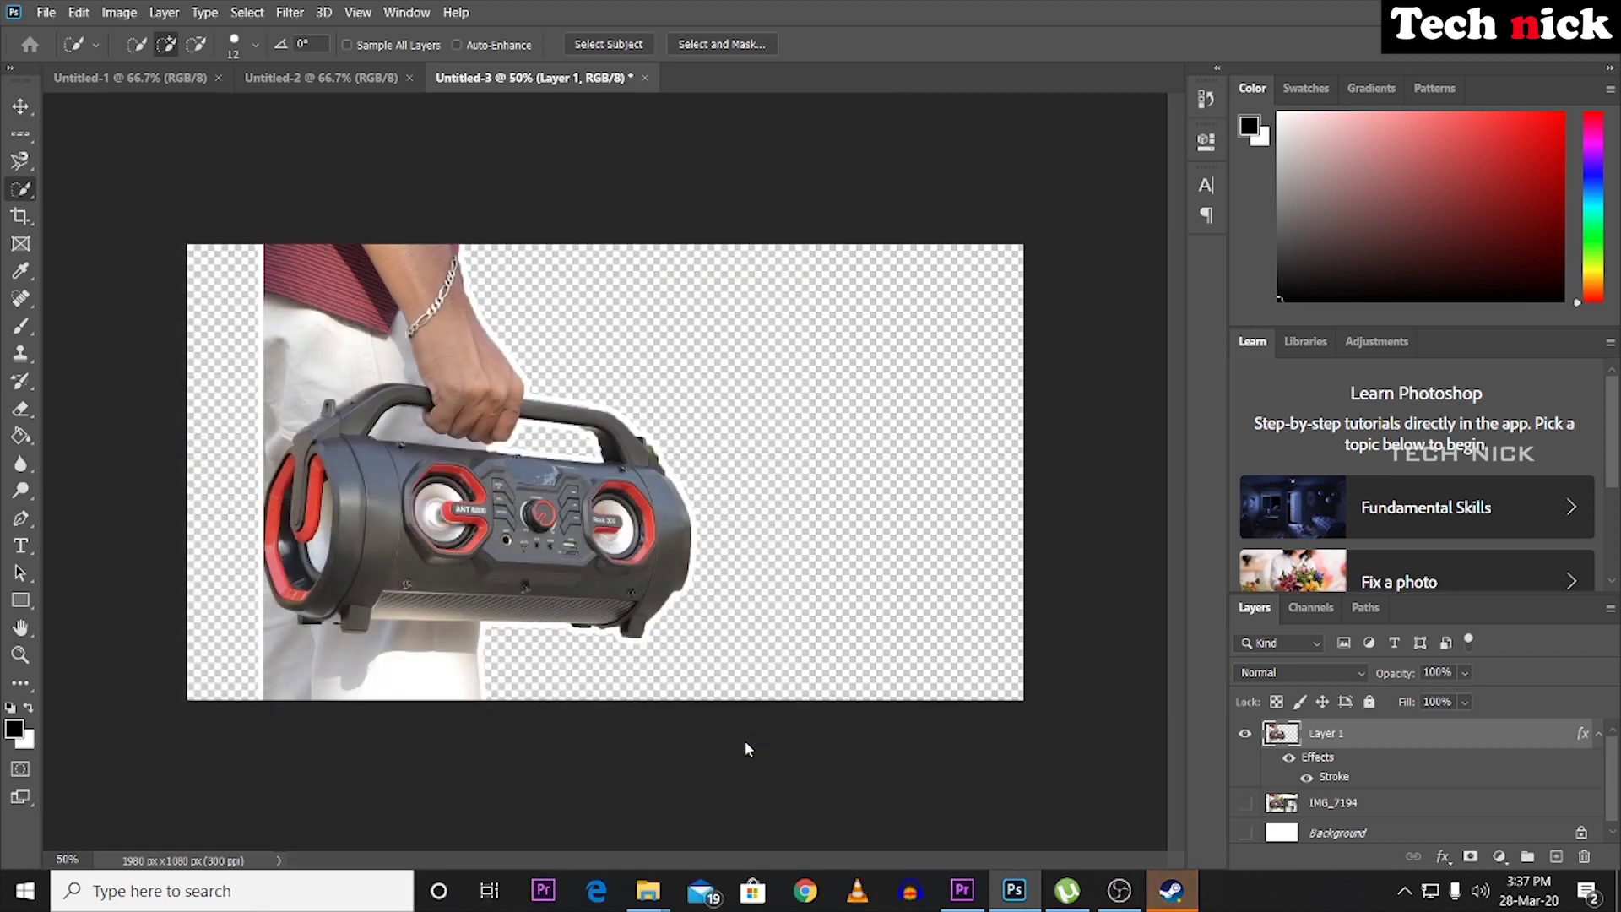
Switch to Premiere Pro, import the saved 1 PNG and place it on Video 1 after the existing thumbnail clips.
{"action": "key", "text": "Return"}
{"action": "key", "text": "alt+Tab"}
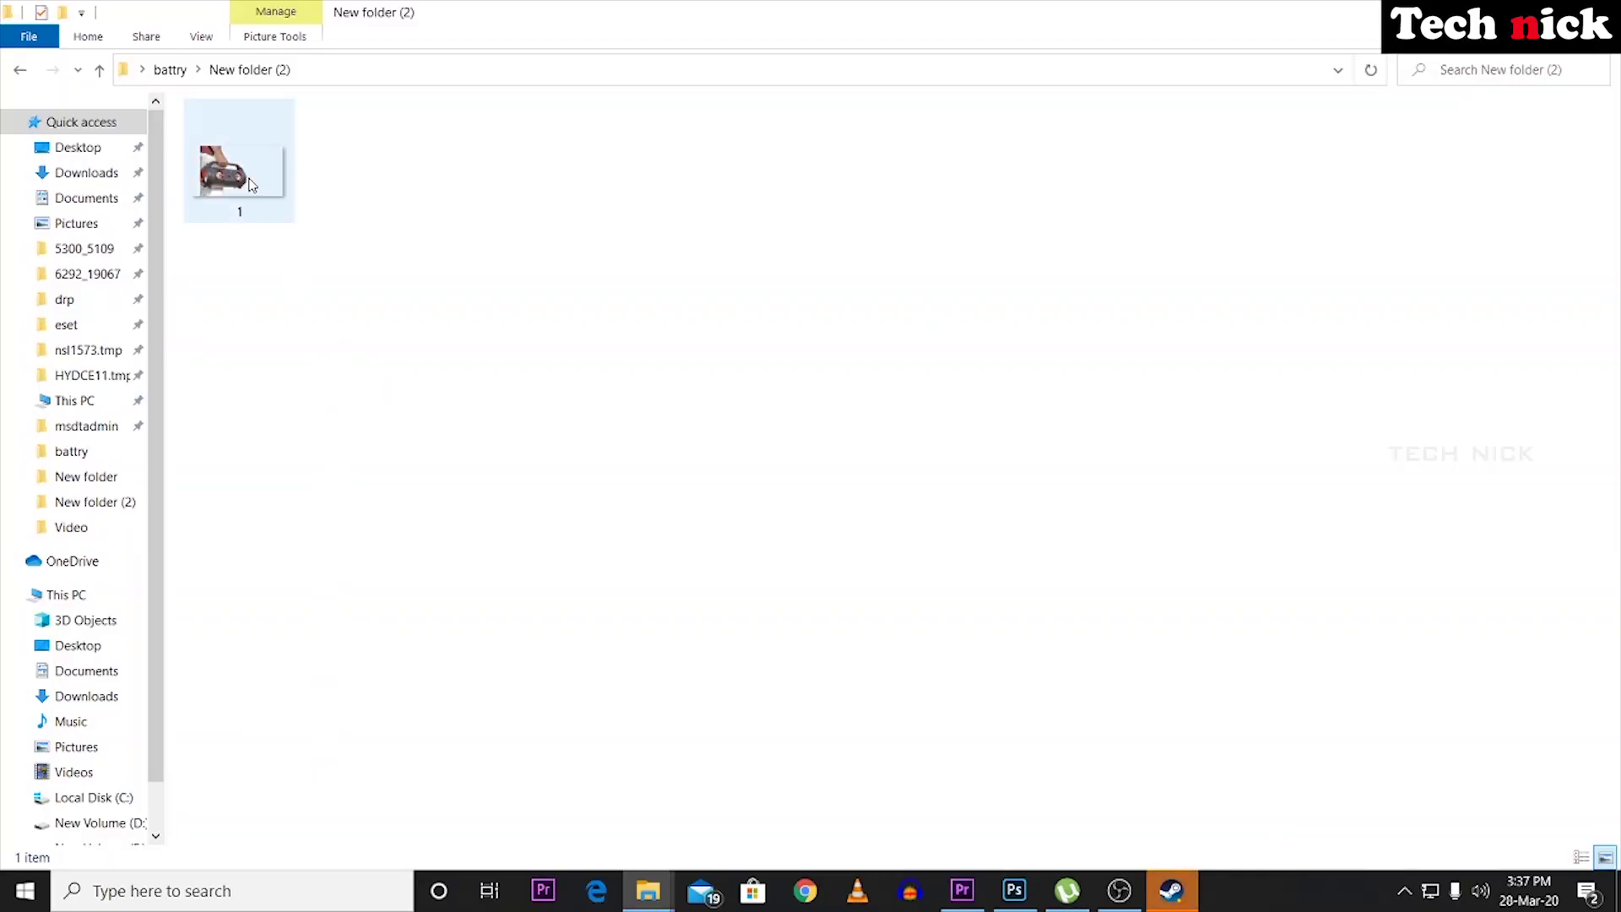
{"action": "left_click_drag", "start_coordinate": [223, 169], "coordinate": [93, 650]}
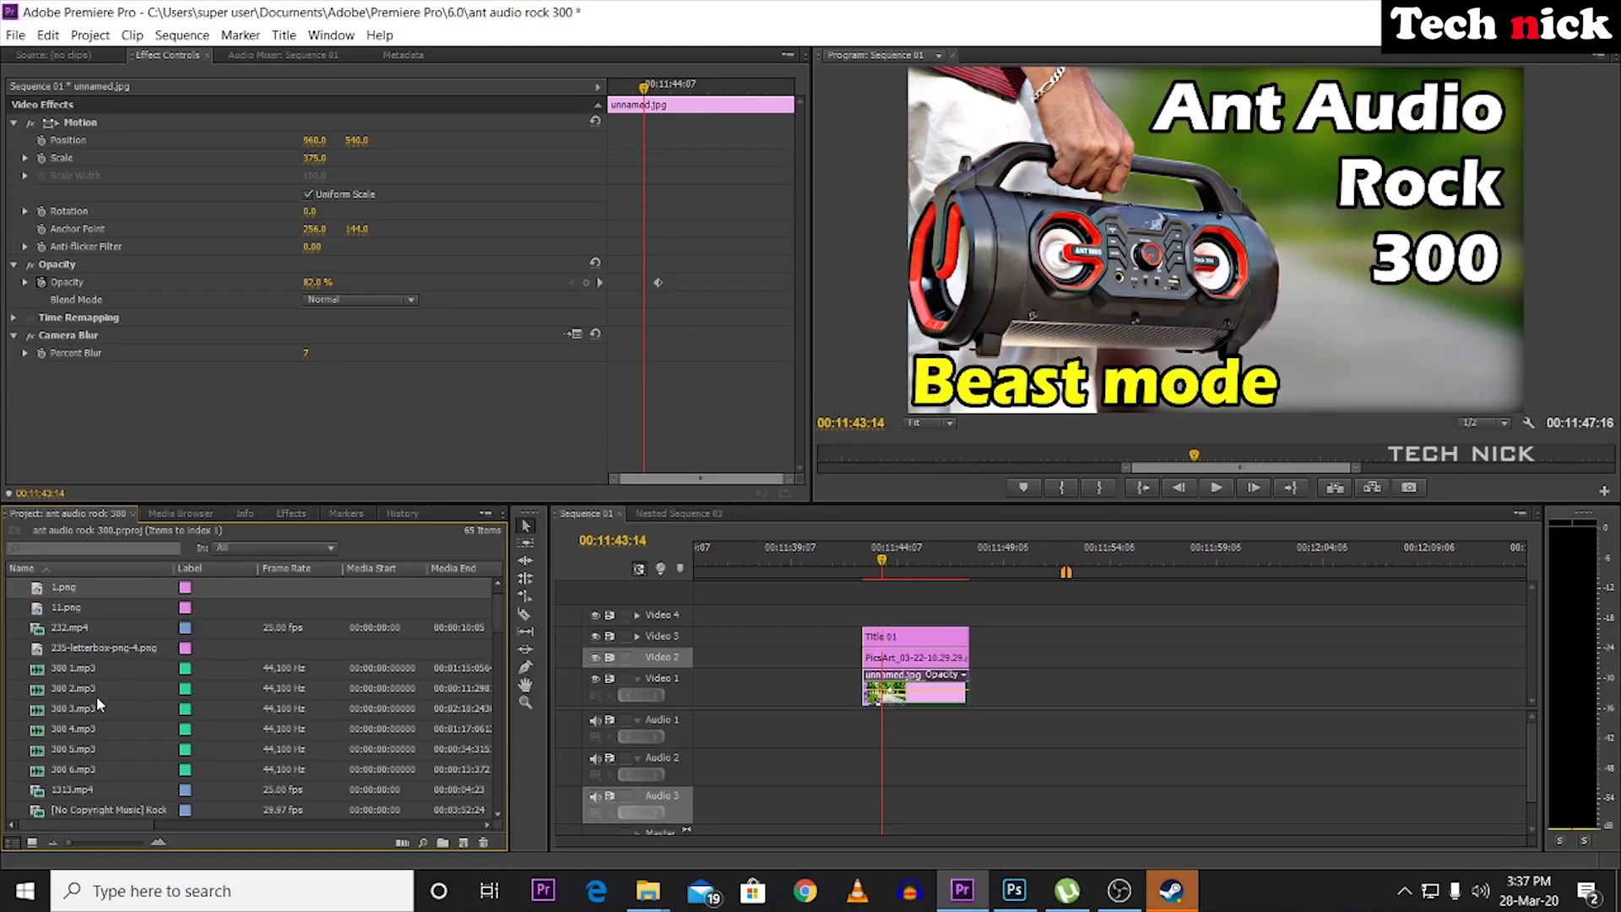
{"action": "left_click_drag", "start_coordinate": [55, 594], "coordinate": [1051, 702]}
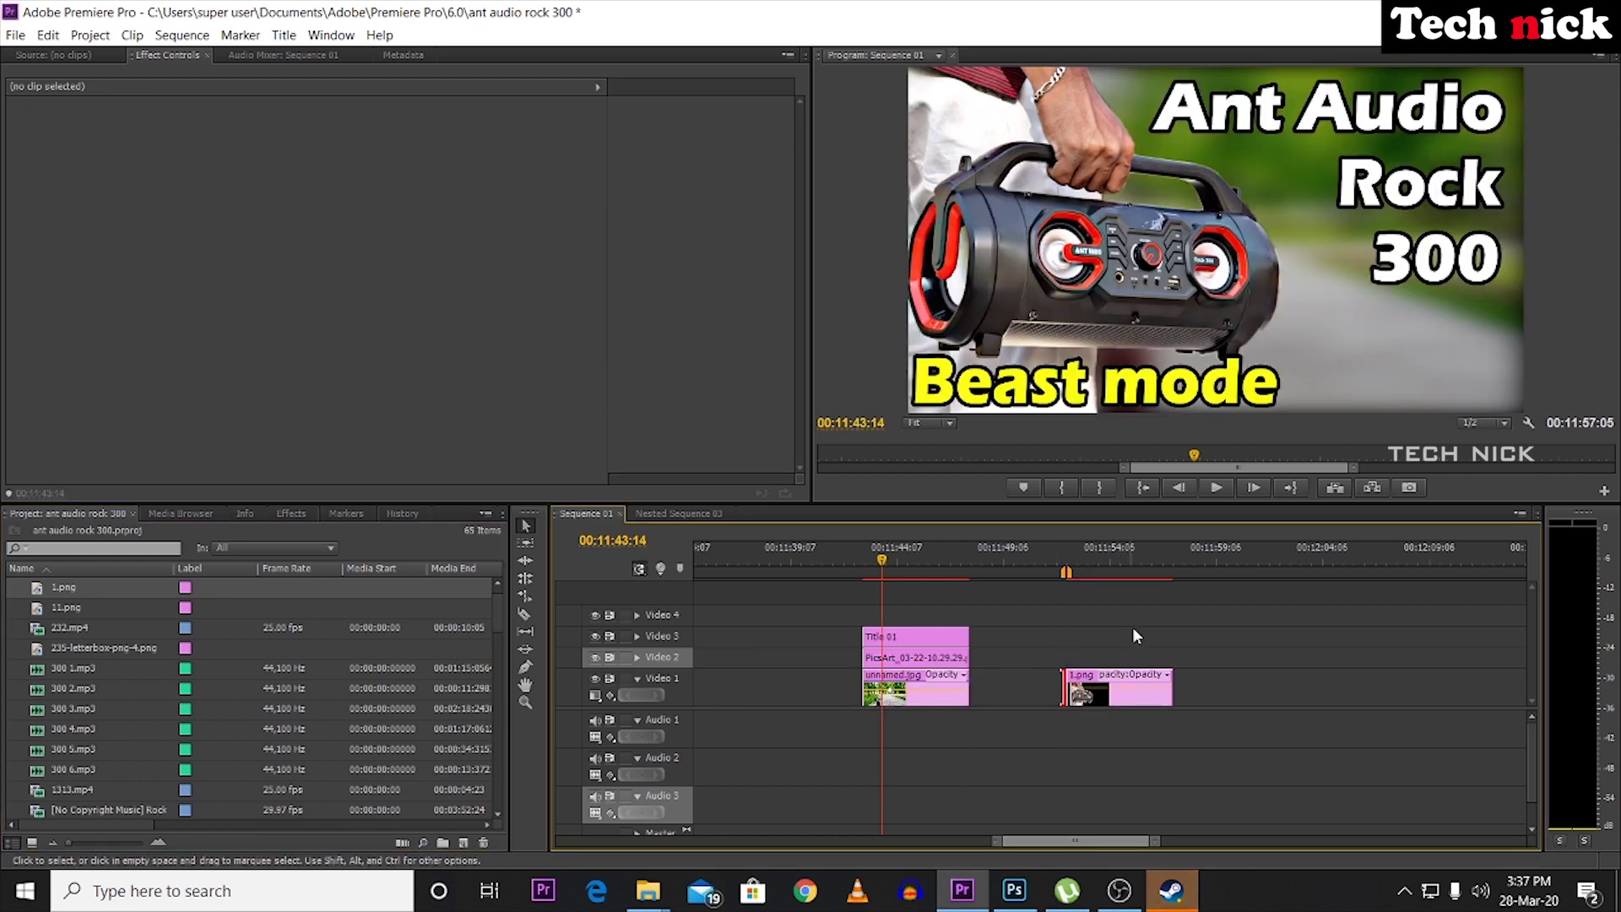
{"action": "left_click", "coordinate": [1091, 562]}
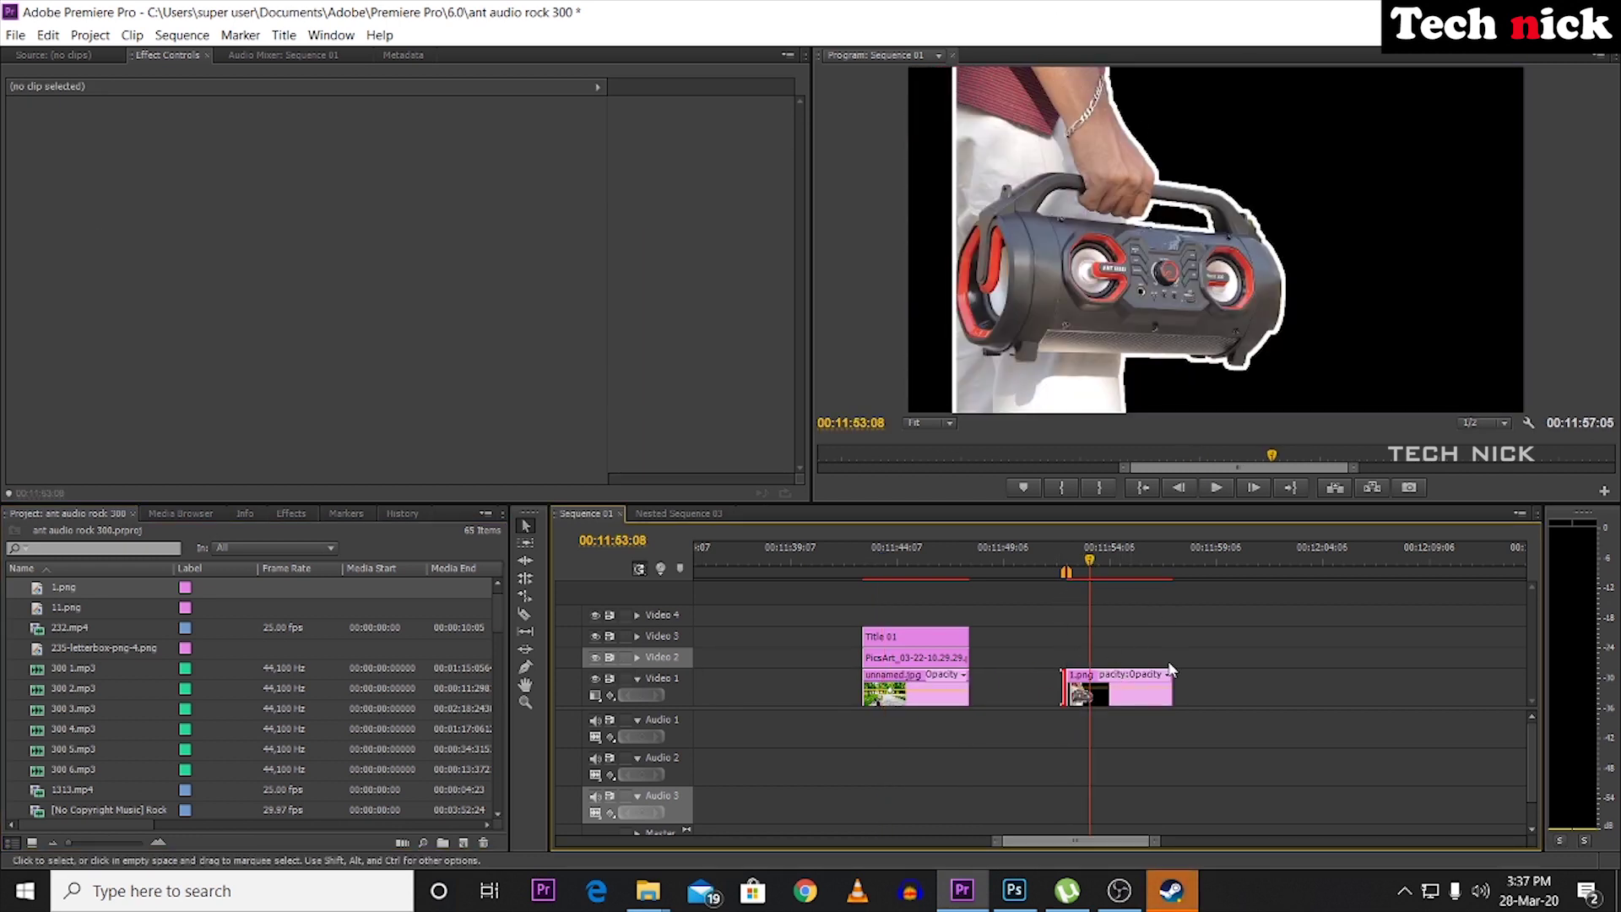
Shift the 1.png clip to the frame's left edge by setting its horizontal position to 810.
{"action": "left_click_drag", "start_coordinate": [1153, 841], "coordinate": [1119, 841]}
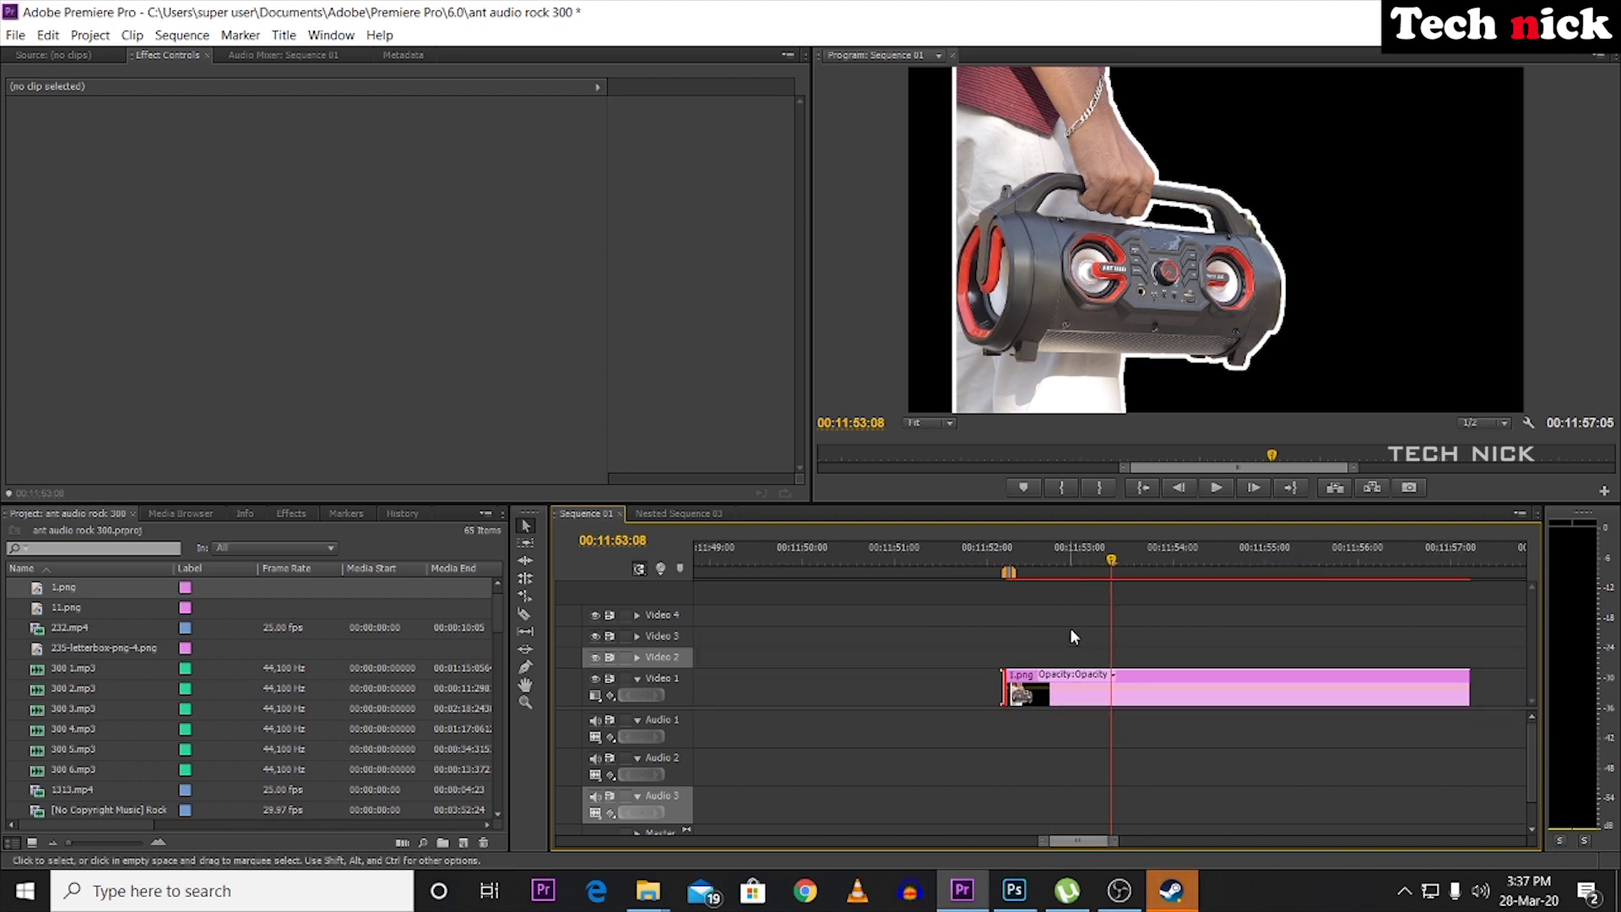
{"action": "left_click", "coordinate": [1068, 680]}
{"action": "left_click", "coordinate": [1232, 689]}
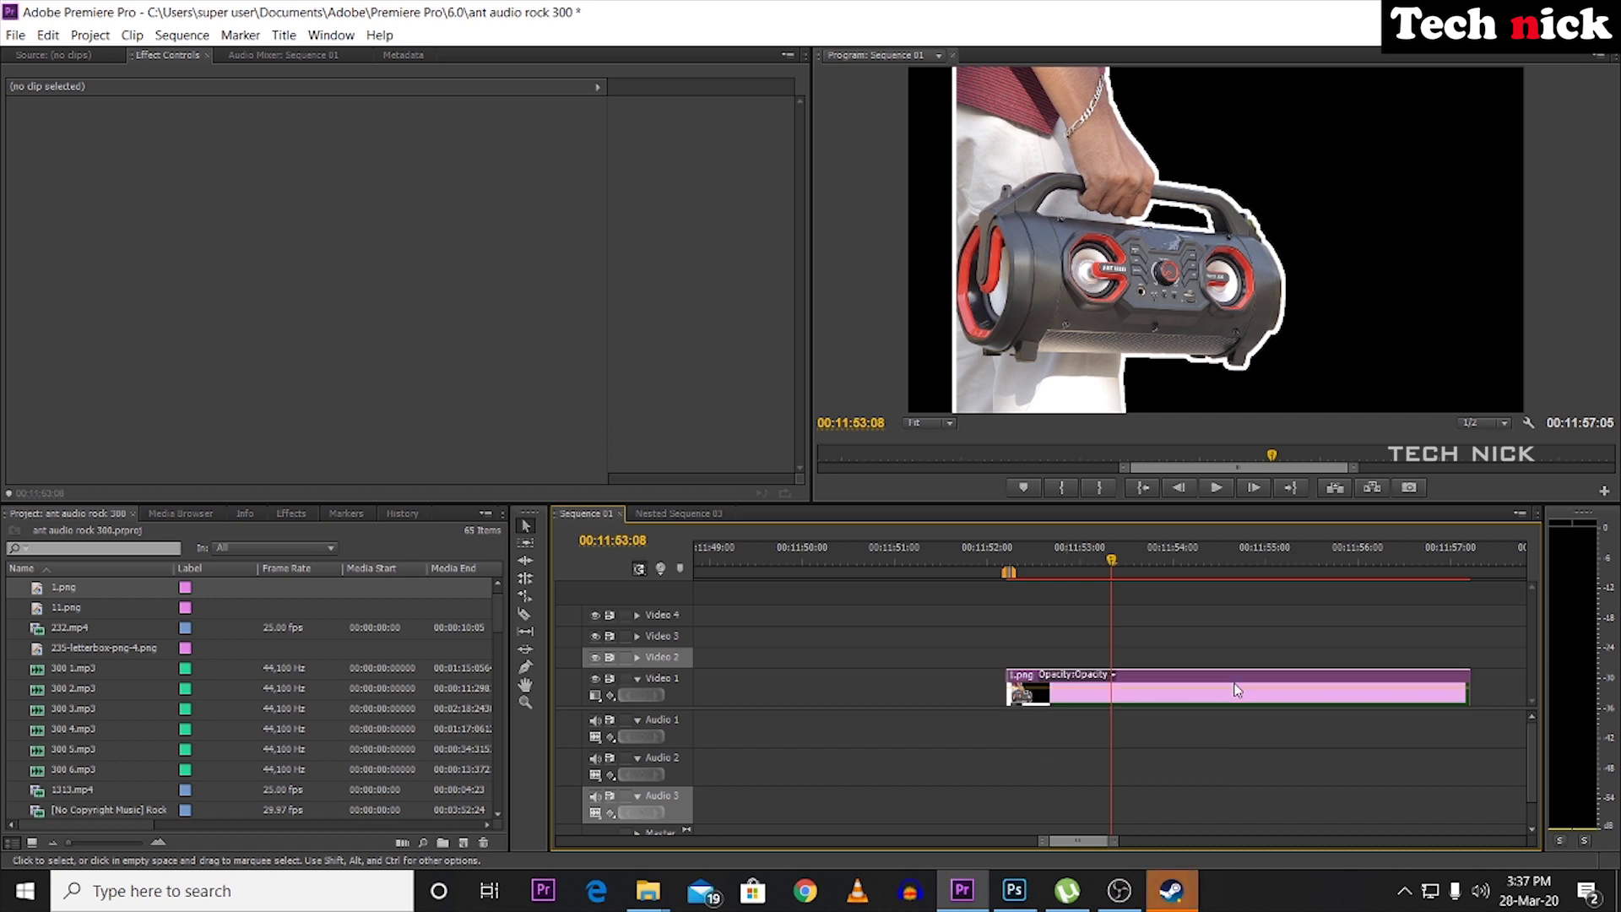
{"action": "left_click", "coordinate": [12, 129]}
{"action": "left_click", "coordinate": [14, 124]}
{"action": "left_click", "coordinate": [314, 140]}
{"action": "type", "text": "860"}
{"action": "key", "text": "Return"}
{"action": "left_click_drag", "start_coordinate": [314, 140], "coordinate": [272, 140]}
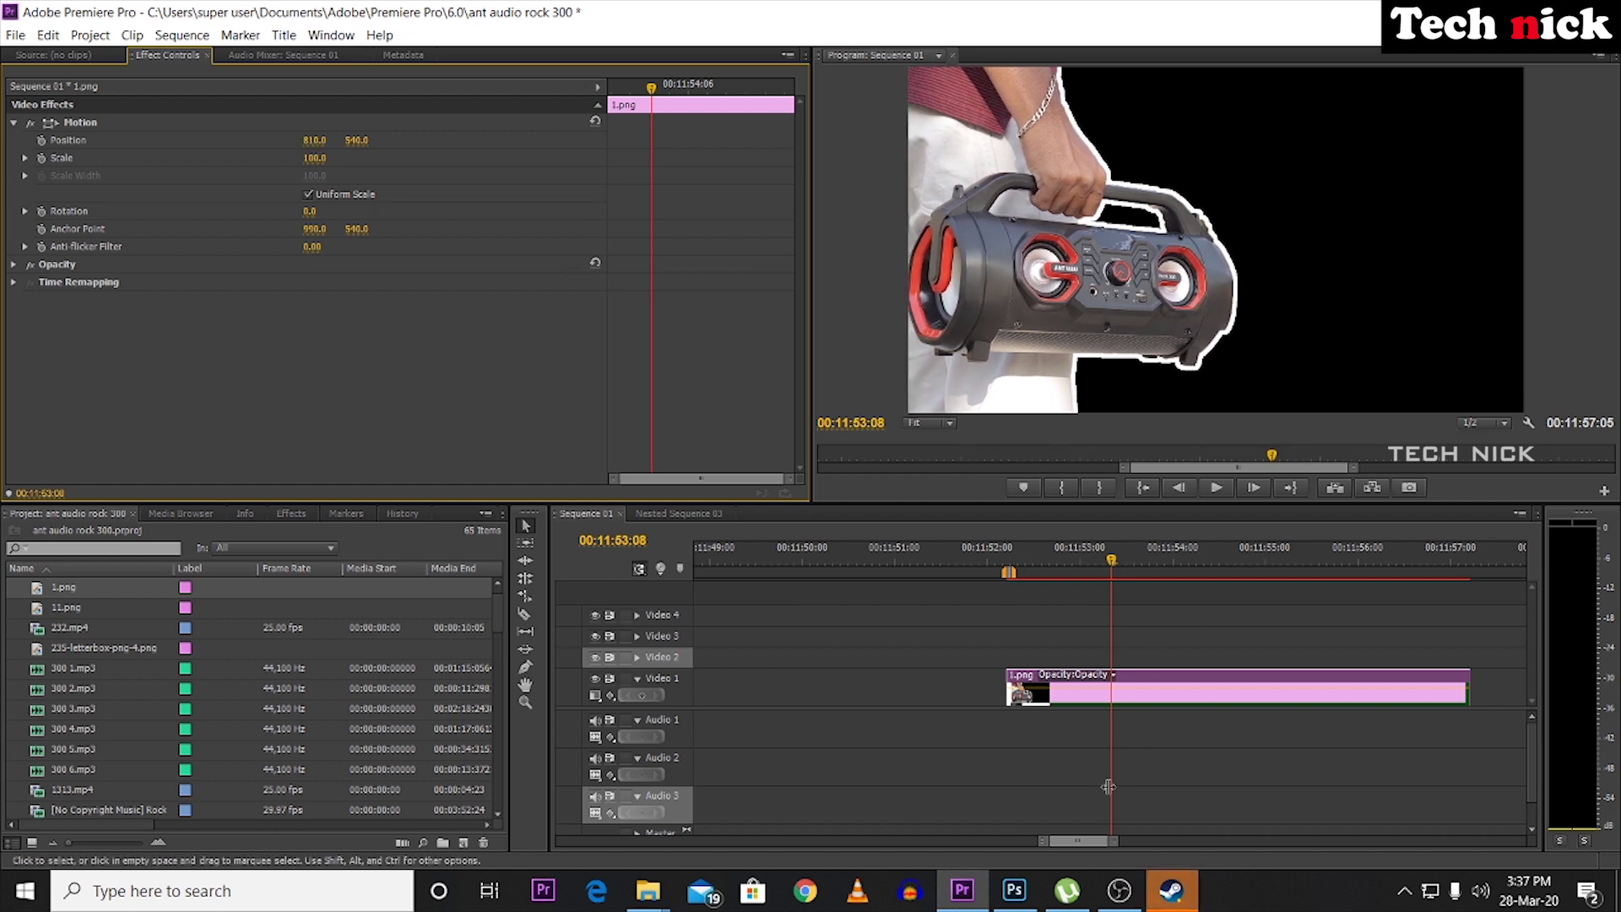
Import the unnamed park picture from the battry folder and place it on Video 2 above the 1.png clip.
{"action": "mouse_move", "coordinate": [1115, 842]}
{"action": "left_mouse_down"}
{"action": "mouse_move", "coordinate": [1163, 843]}
{"action": "mouse_move", "coordinate": [1123, 844]}
{"action": "left_mouse_up"}
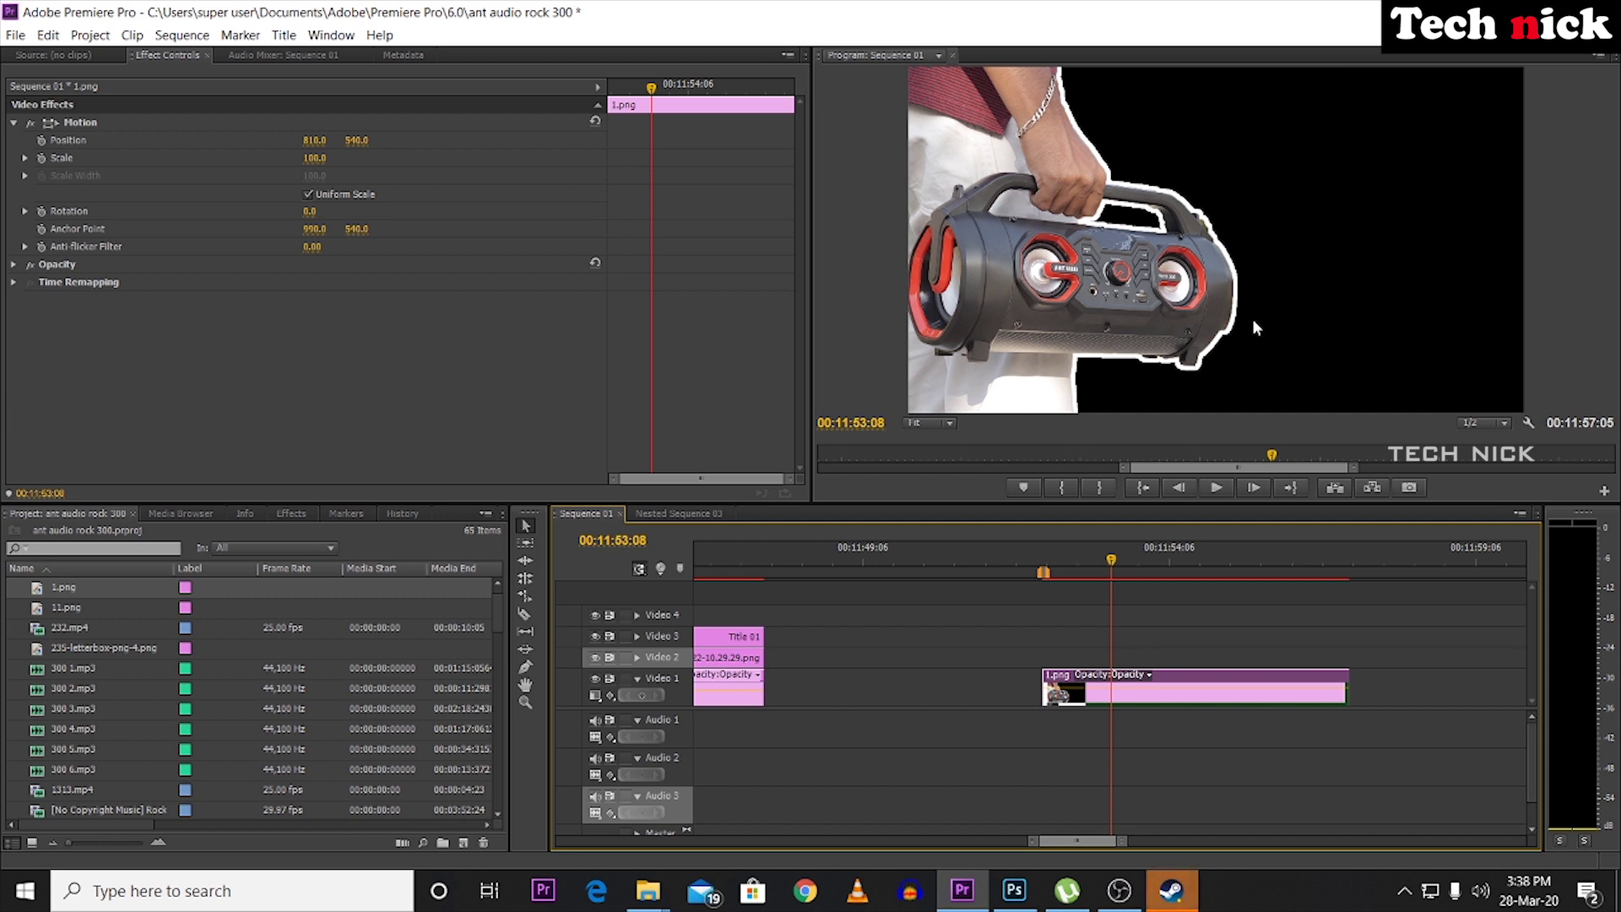
{"action": "mouse_move", "coordinate": [648, 891]}
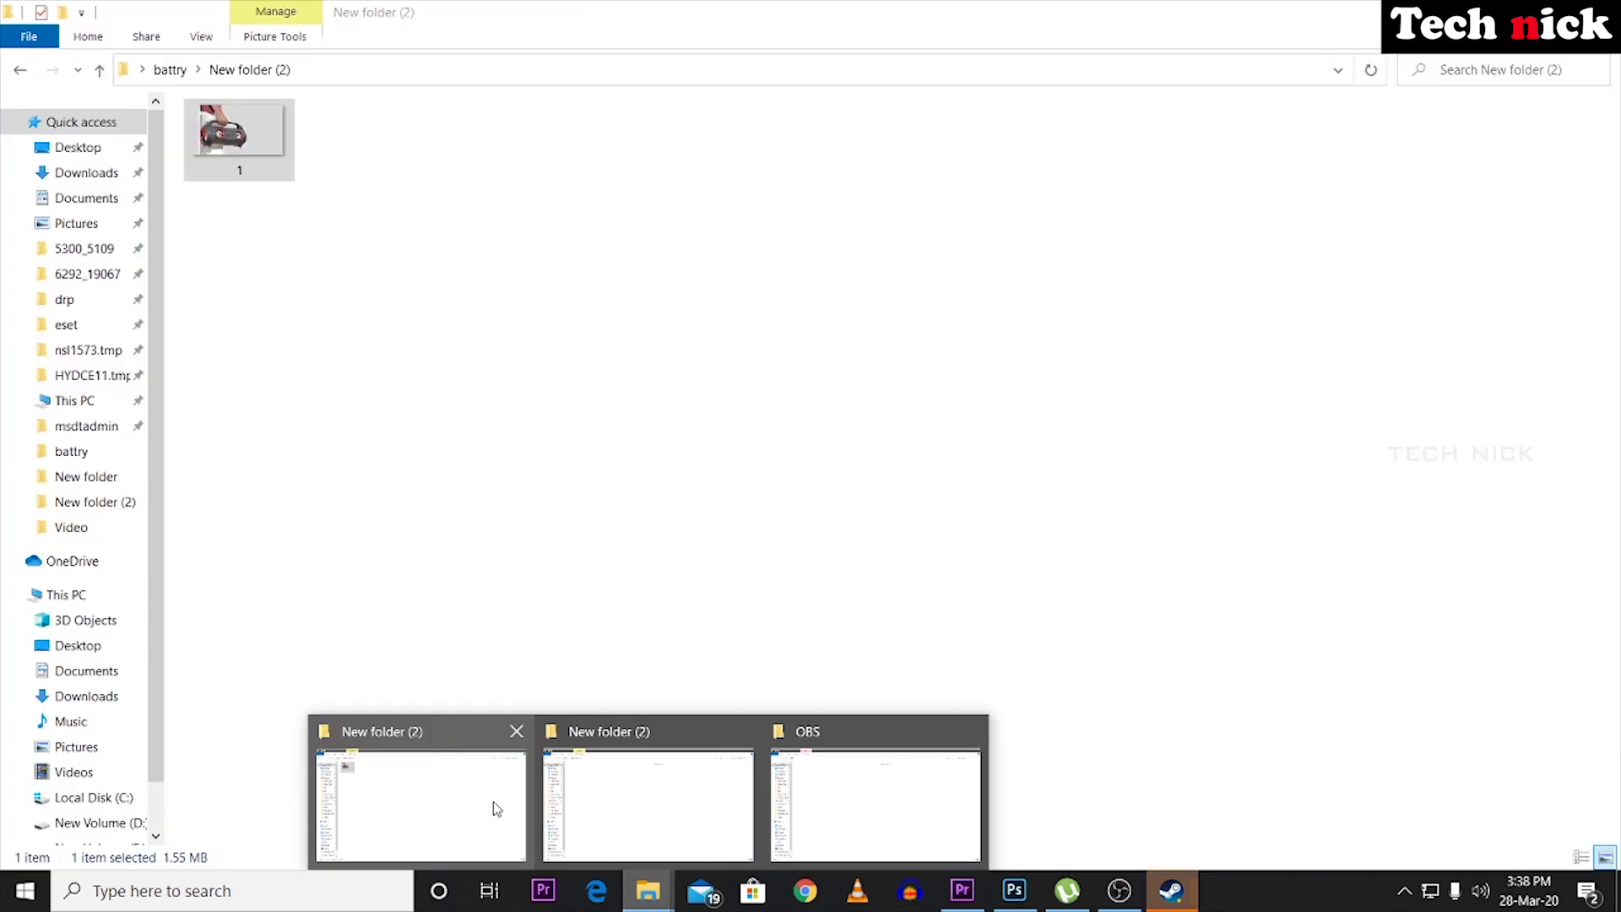
{"action": "left_click", "coordinate": [496, 802]}
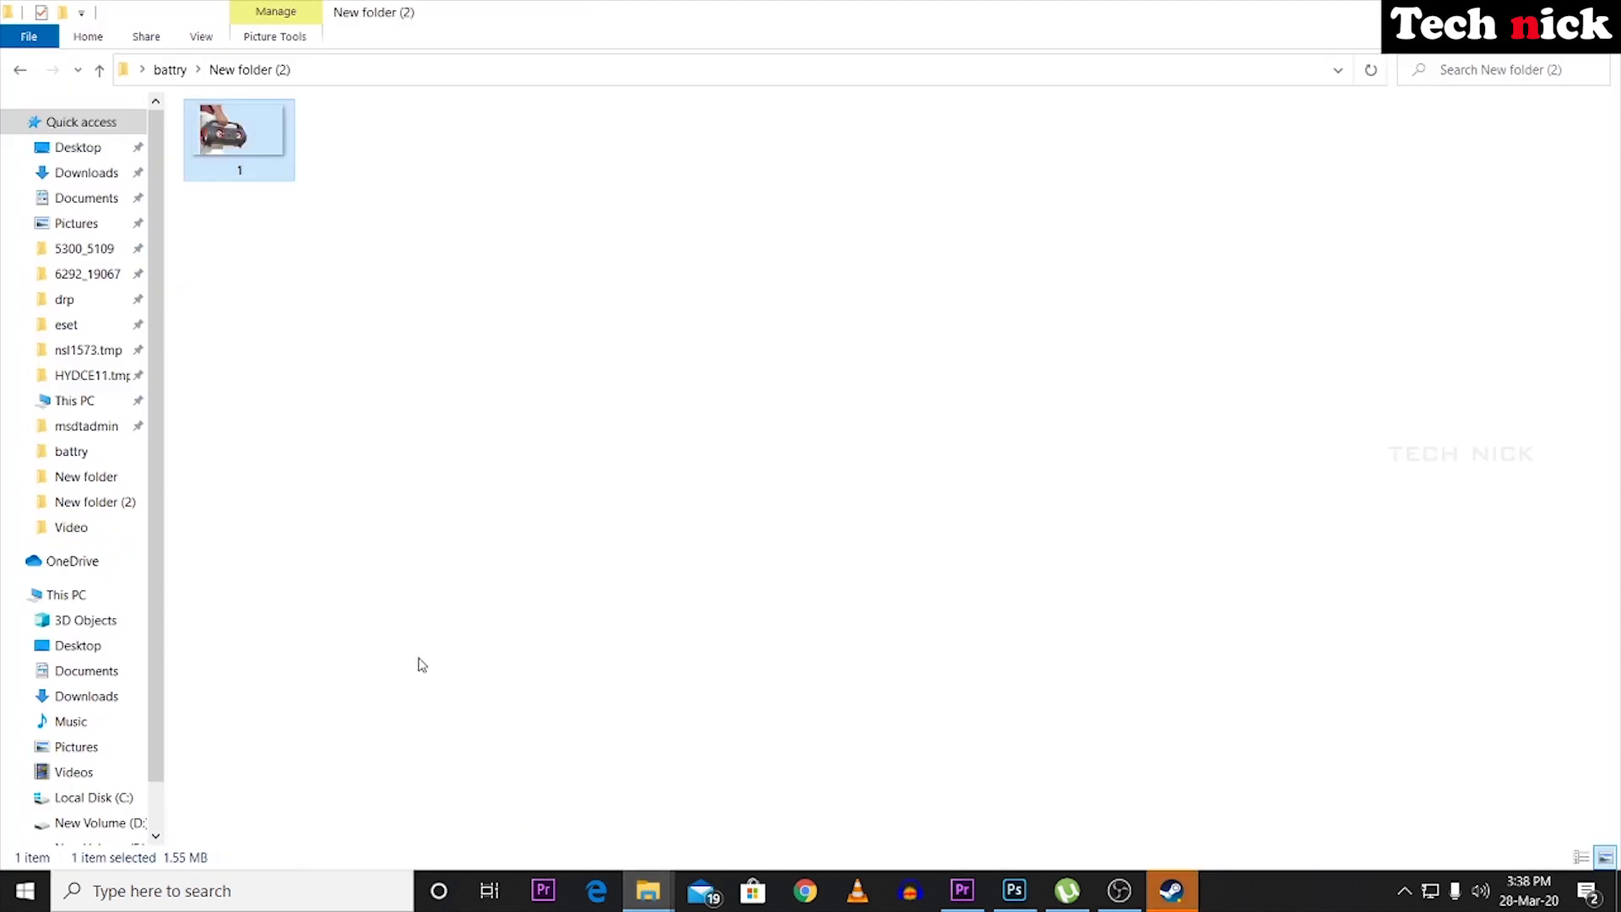
{"action": "left_click", "coordinate": [18, 72]}
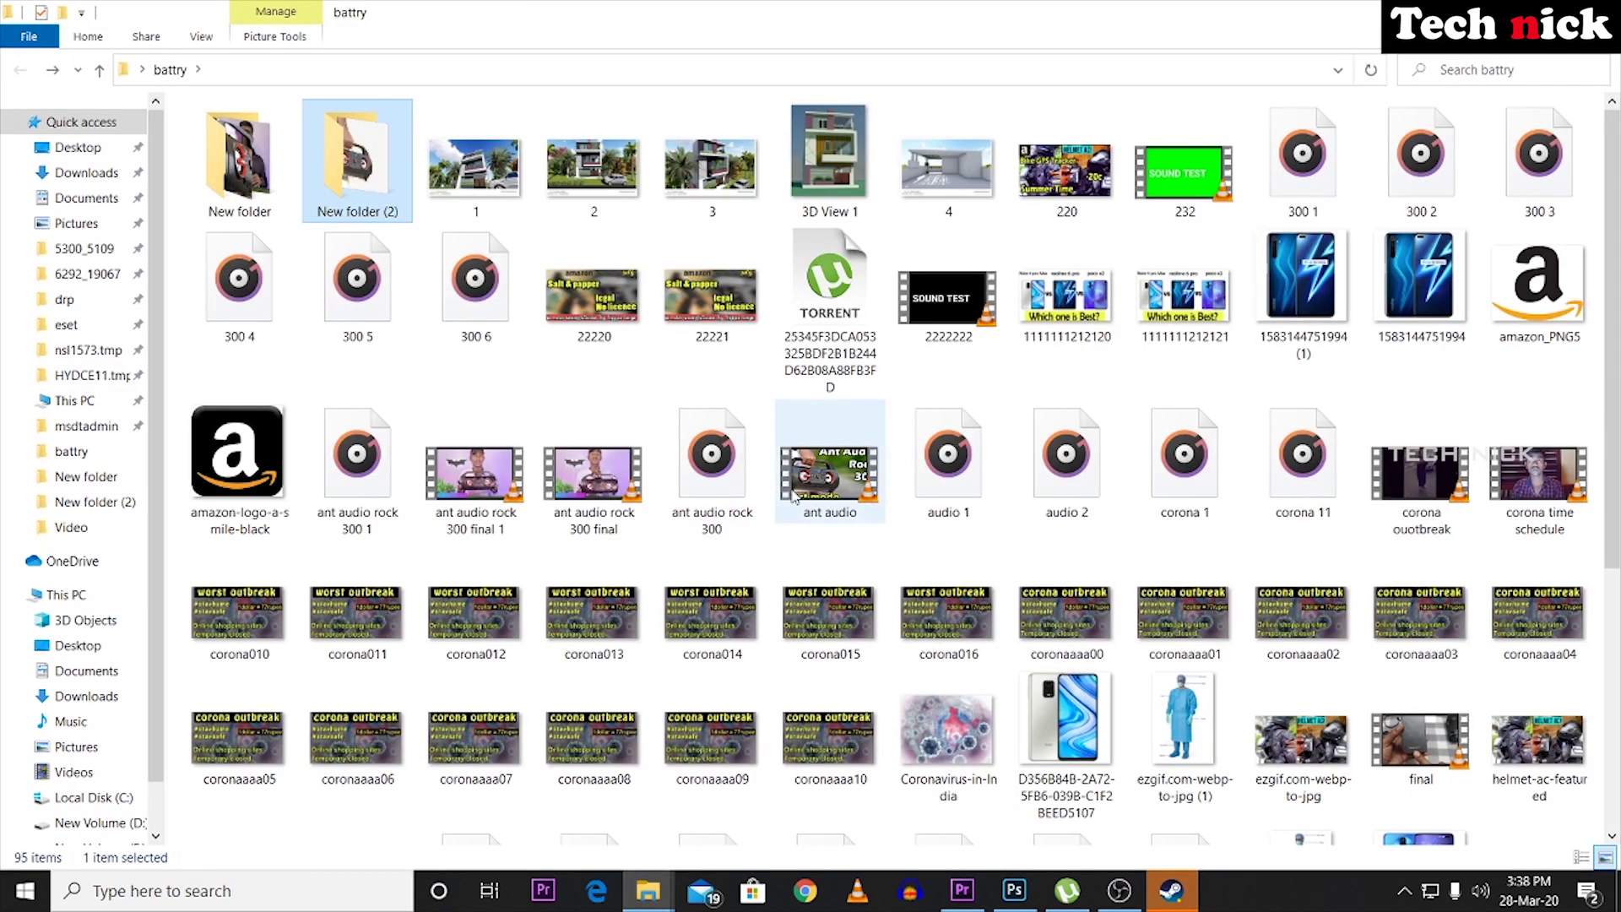
{"action": "scroll", "coordinate": [831, 650], "scroll_direction": "down", "scroll_amount": 8}
{"action": "left_click", "coordinate": [946, 740]}
{"action": "left_click_drag", "start_coordinate": [951, 716], "coordinate": [186, 718]}
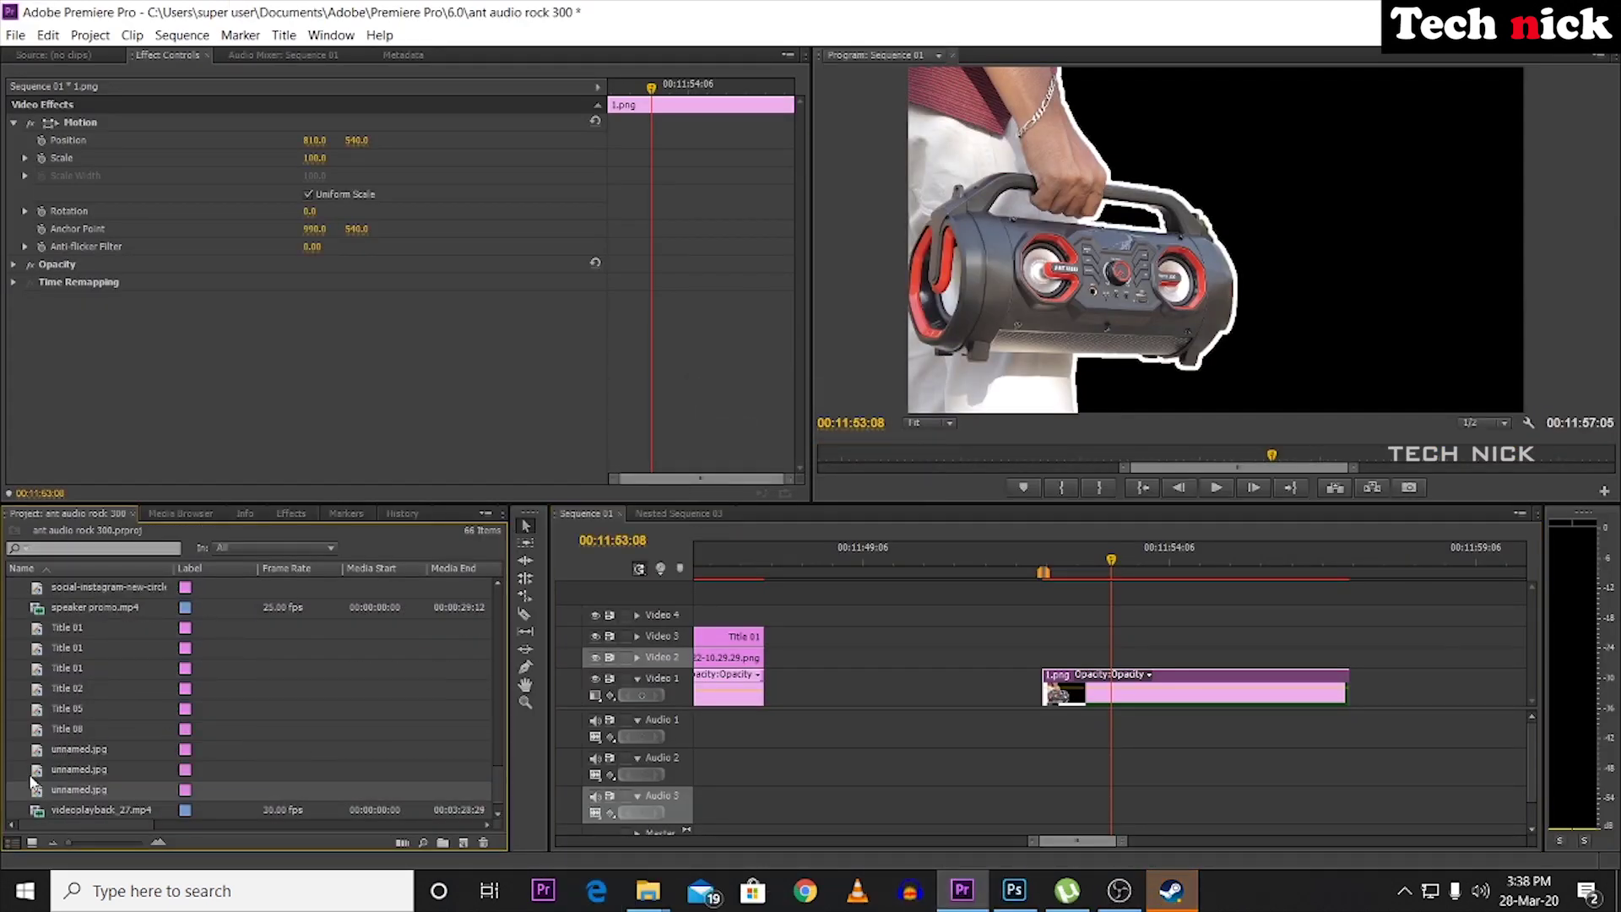
{"action": "left_click_drag", "start_coordinate": [55, 795], "coordinate": [891, 762]}
{"action": "left_click_drag", "start_coordinate": [1076, 733], "coordinate": [1086, 682]}
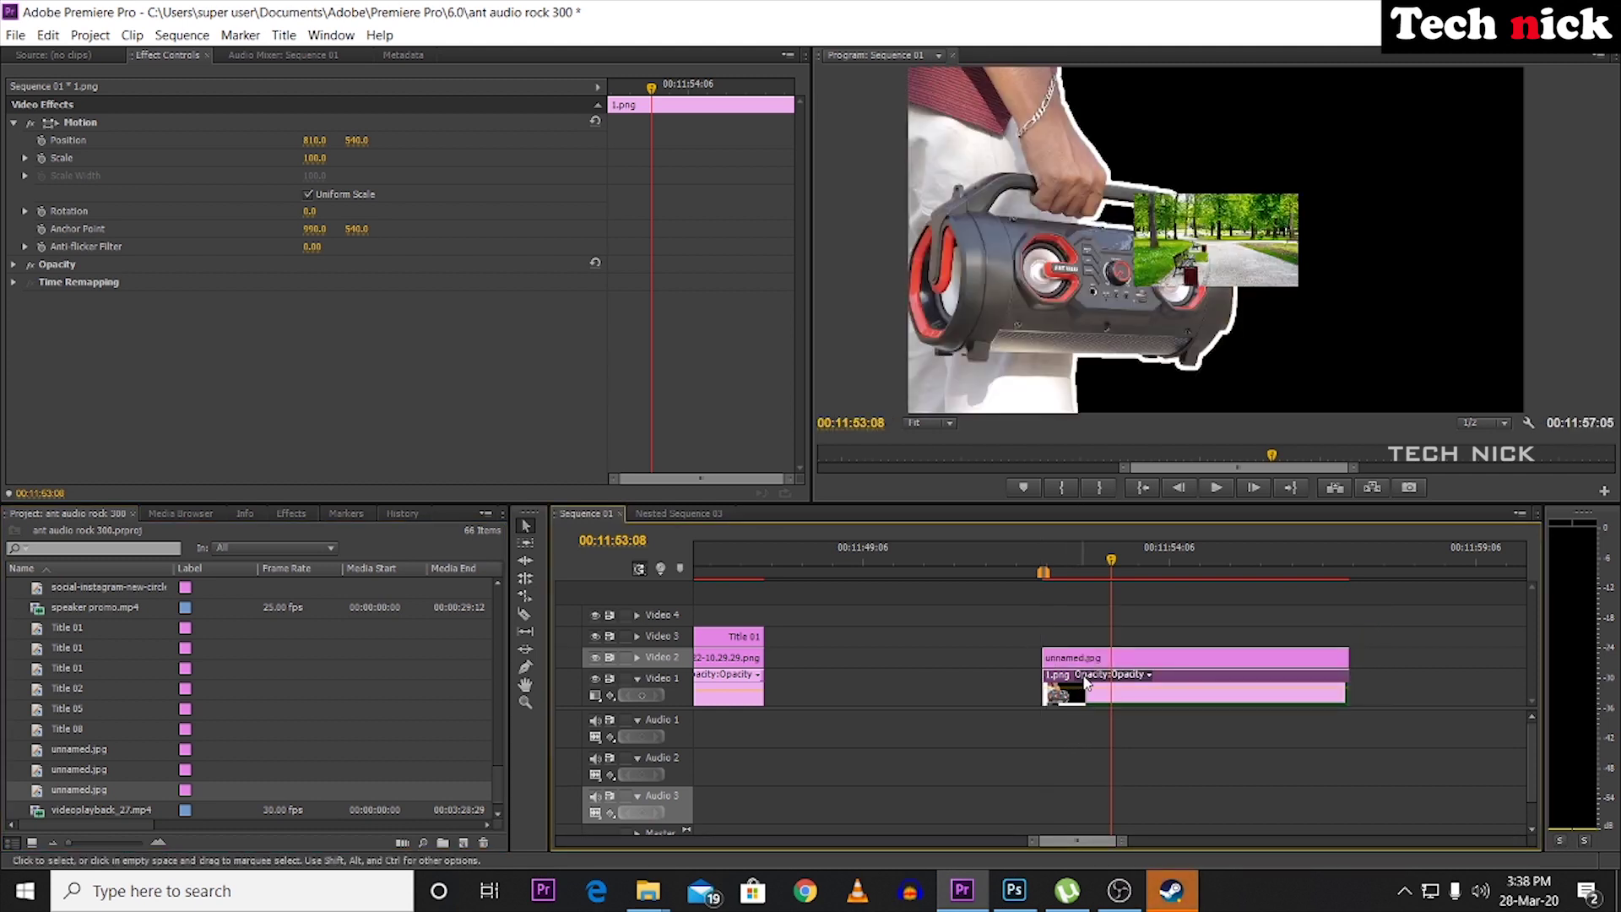
Swap the two clips so that 1.png sits on Video 2 and unnamed.jpg on Video 1.
{"action": "left_click", "coordinate": [1087, 680]}
{"action": "left_click", "coordinate": [940, 605]}
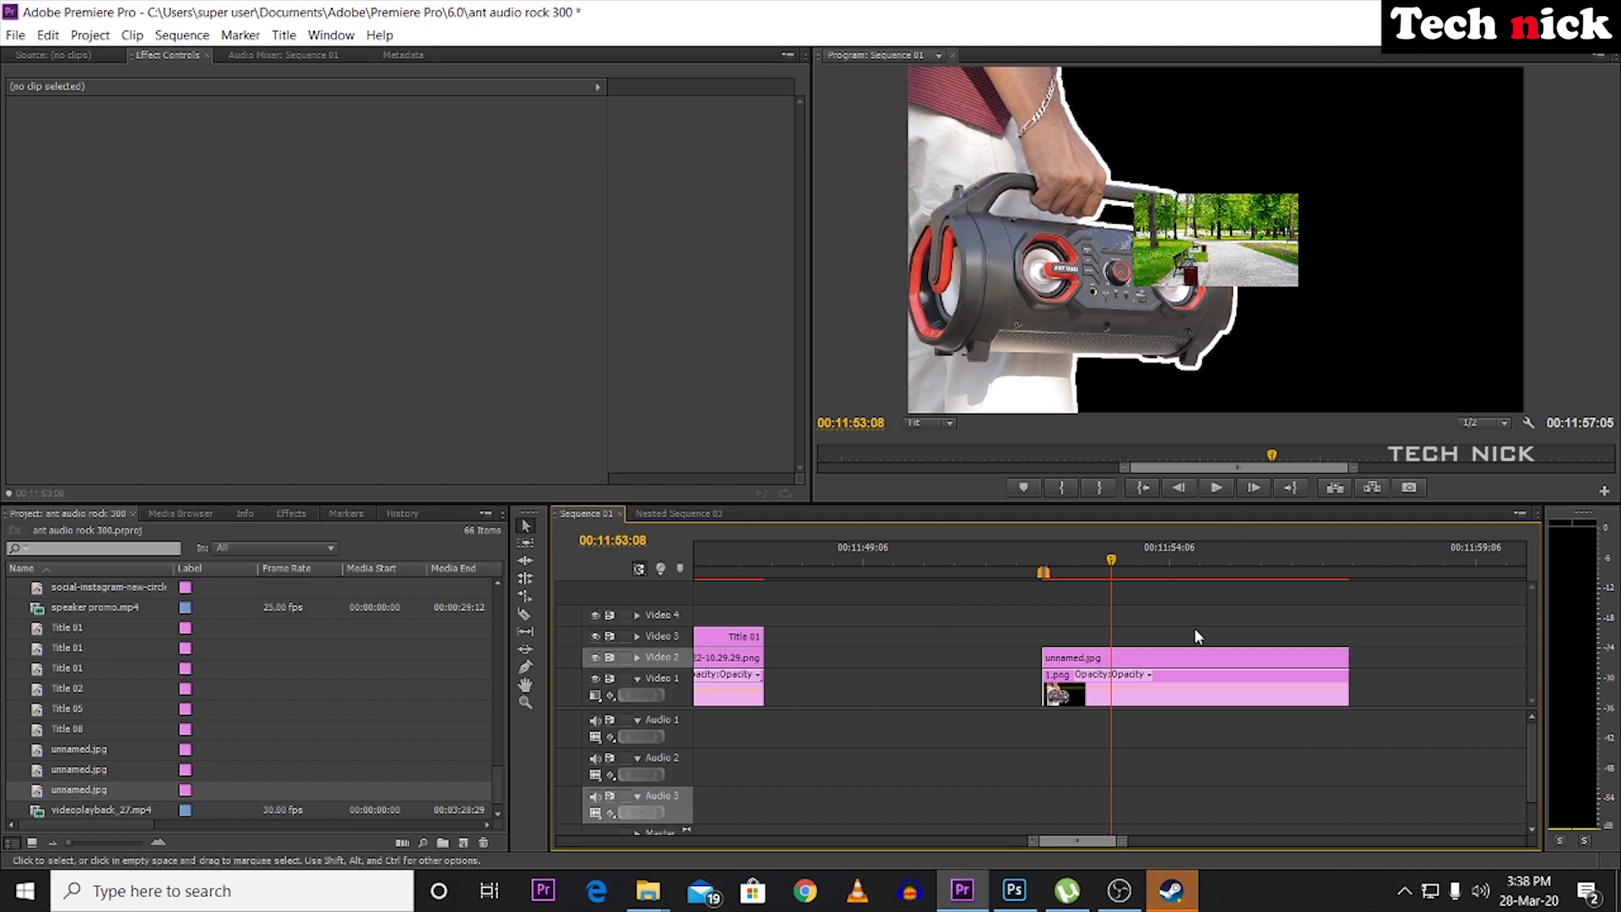
{"action": "left_click_drag", "start_coordinate": [1165, 692], "coordinate": [1169, 635]}
{"action": "left_click_drag", "start_coordinate": [1230, 712], "coordinate": [1171, 688]}
{"action": "left_click", "coordinate": [1161, 659]}
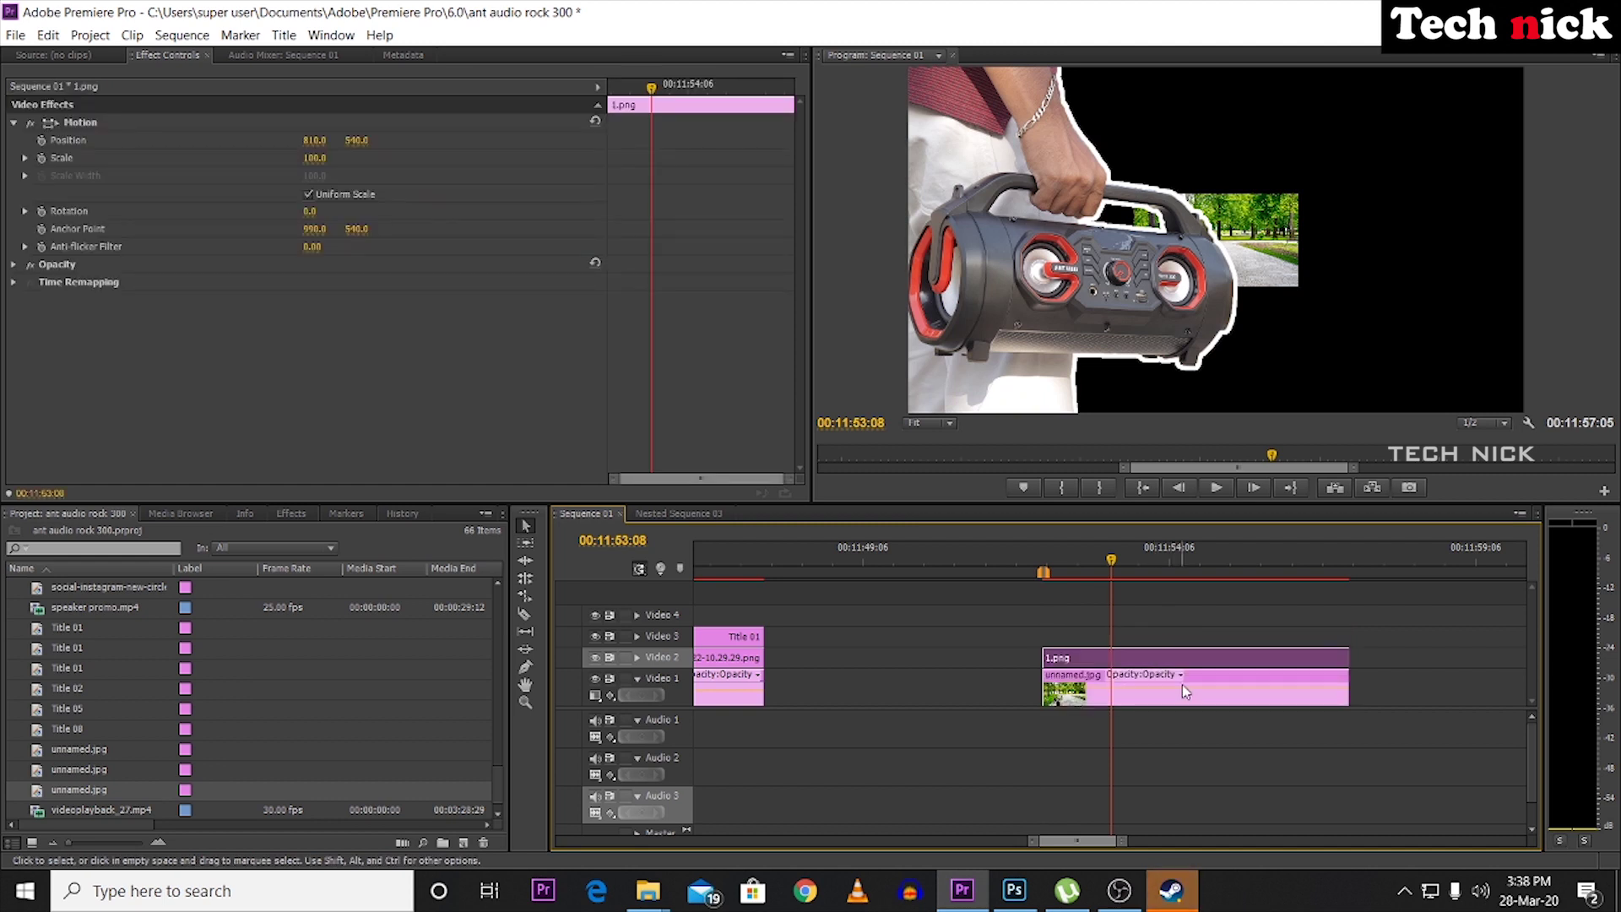
Enlarge the unnamed.jpg background clip to a scale of 379 so it fills the frame.
{"action": "left_click", "coordinate": [1178, 686]}
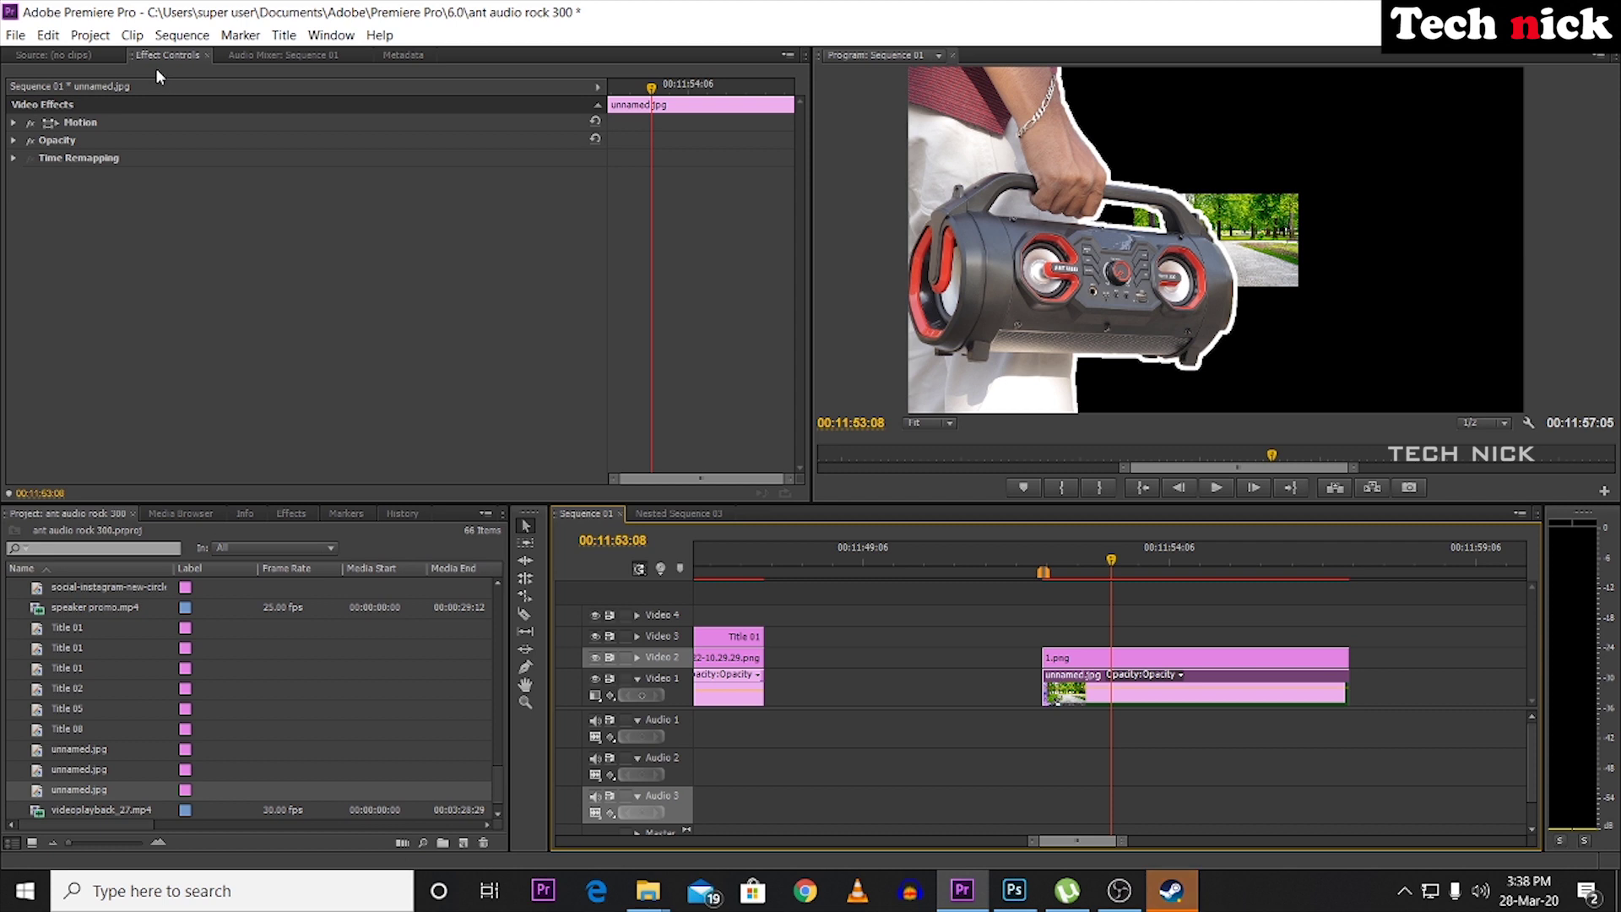
{"action": "left_click", "coordinate": [11, 123]}
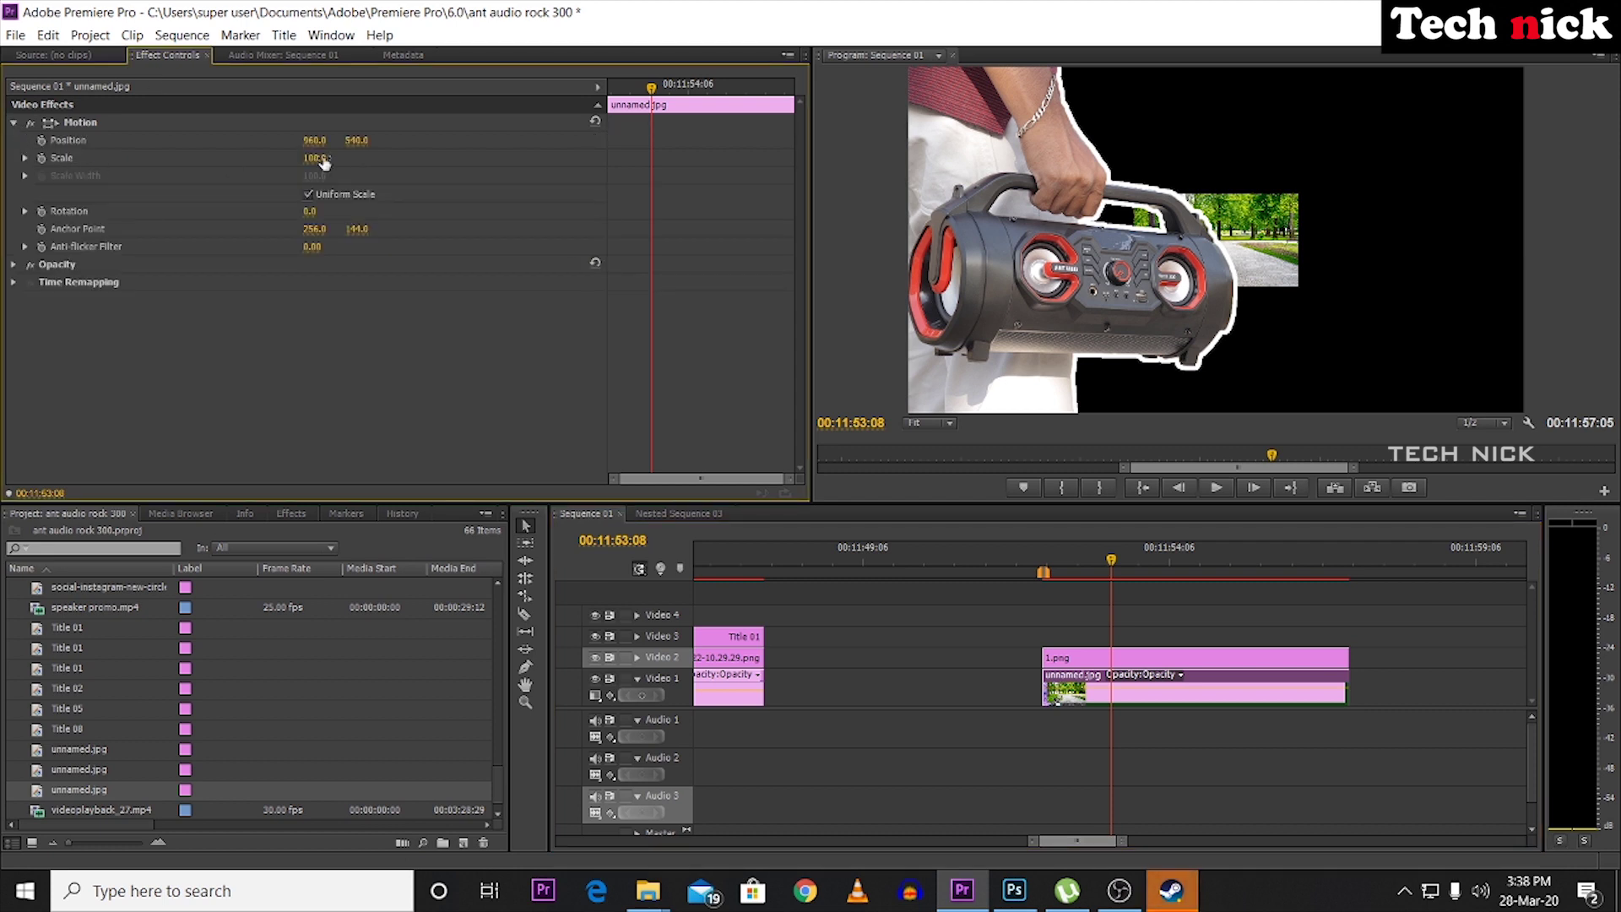
{"action": "left_click_drag", "start_coordinate": [314, 158], "coordinate": [444, 158]}
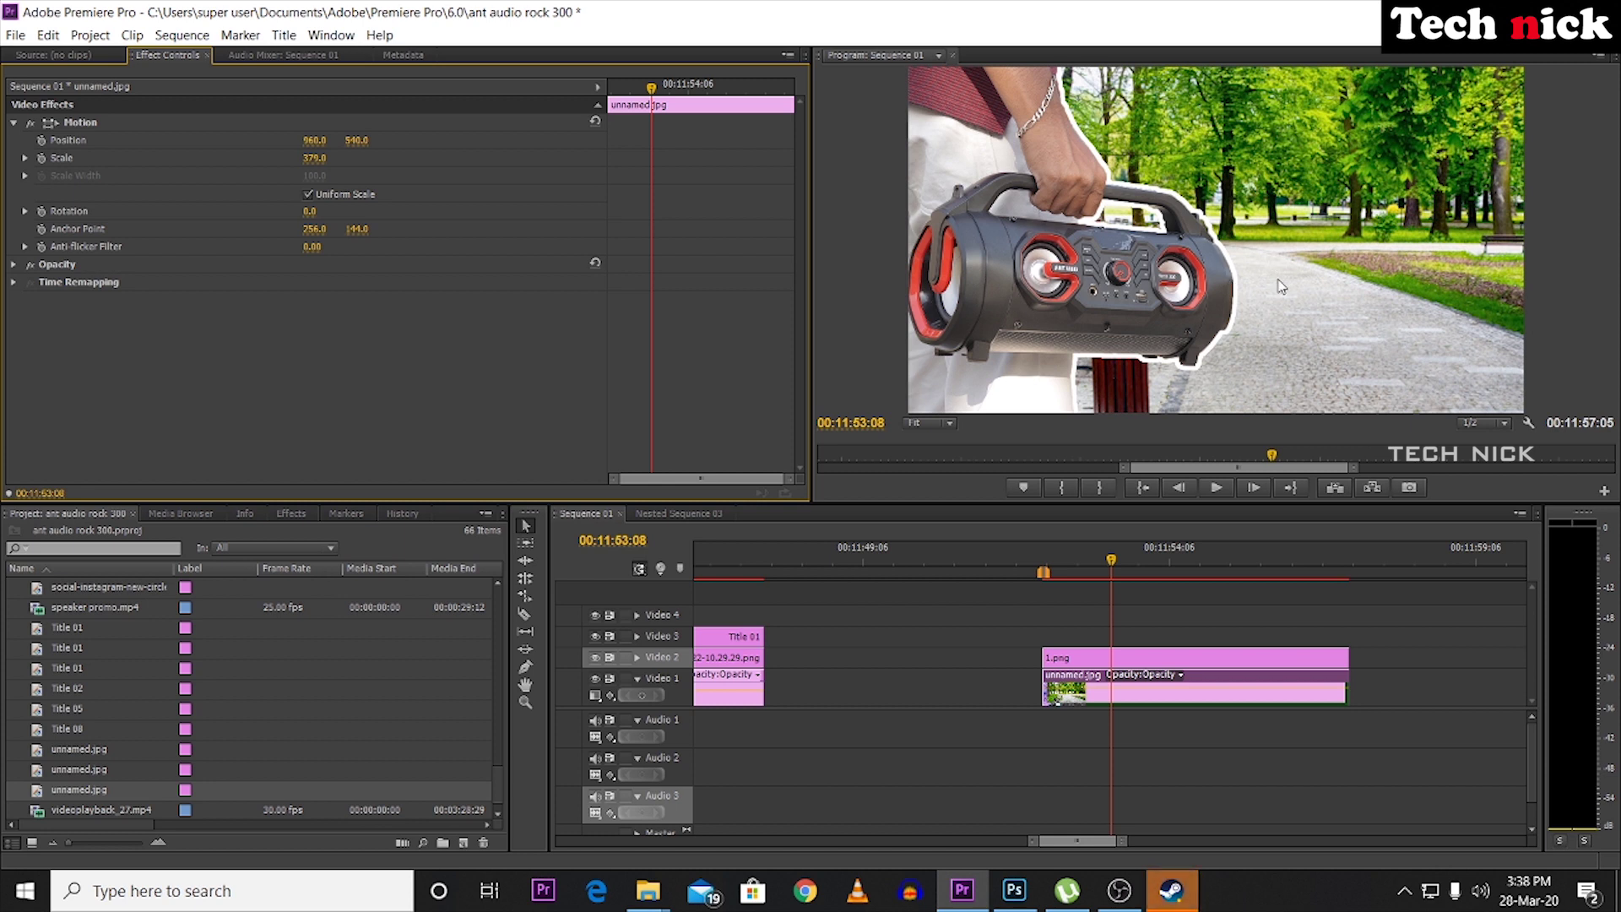
Search the effects for BLUR and apply Camera Blur to the unnamed.jpg background clip.
{"action": "left_click", "coordinate": [1130, 840]}
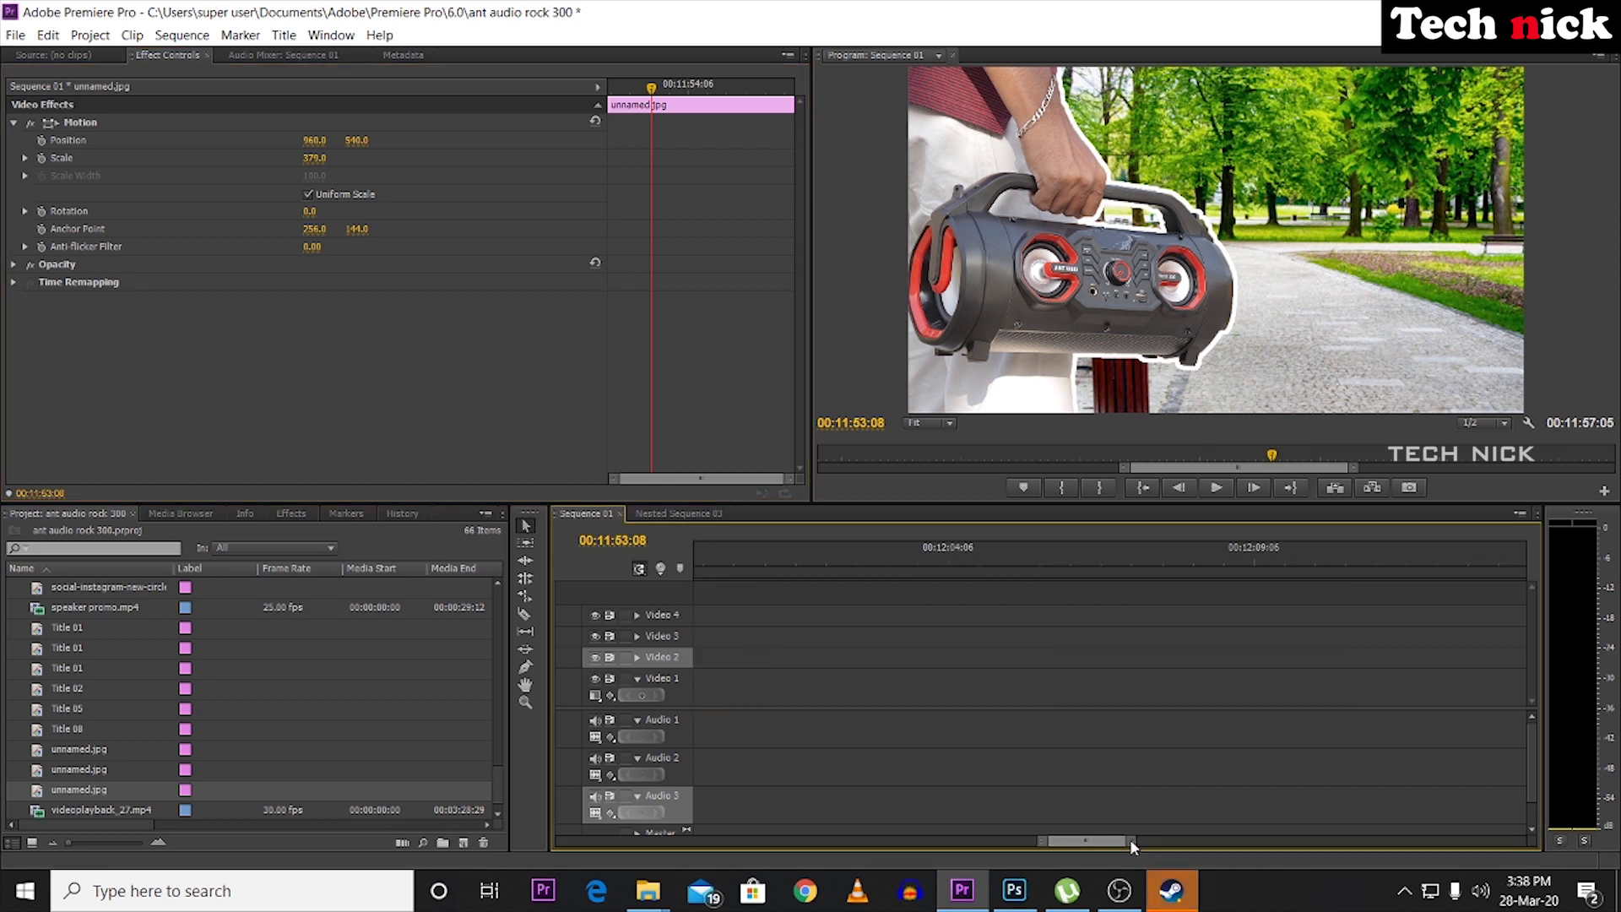
{"action": "left_click_drag", "start_coordinate": [1130, 841], "coordinate": [1120, 842]}
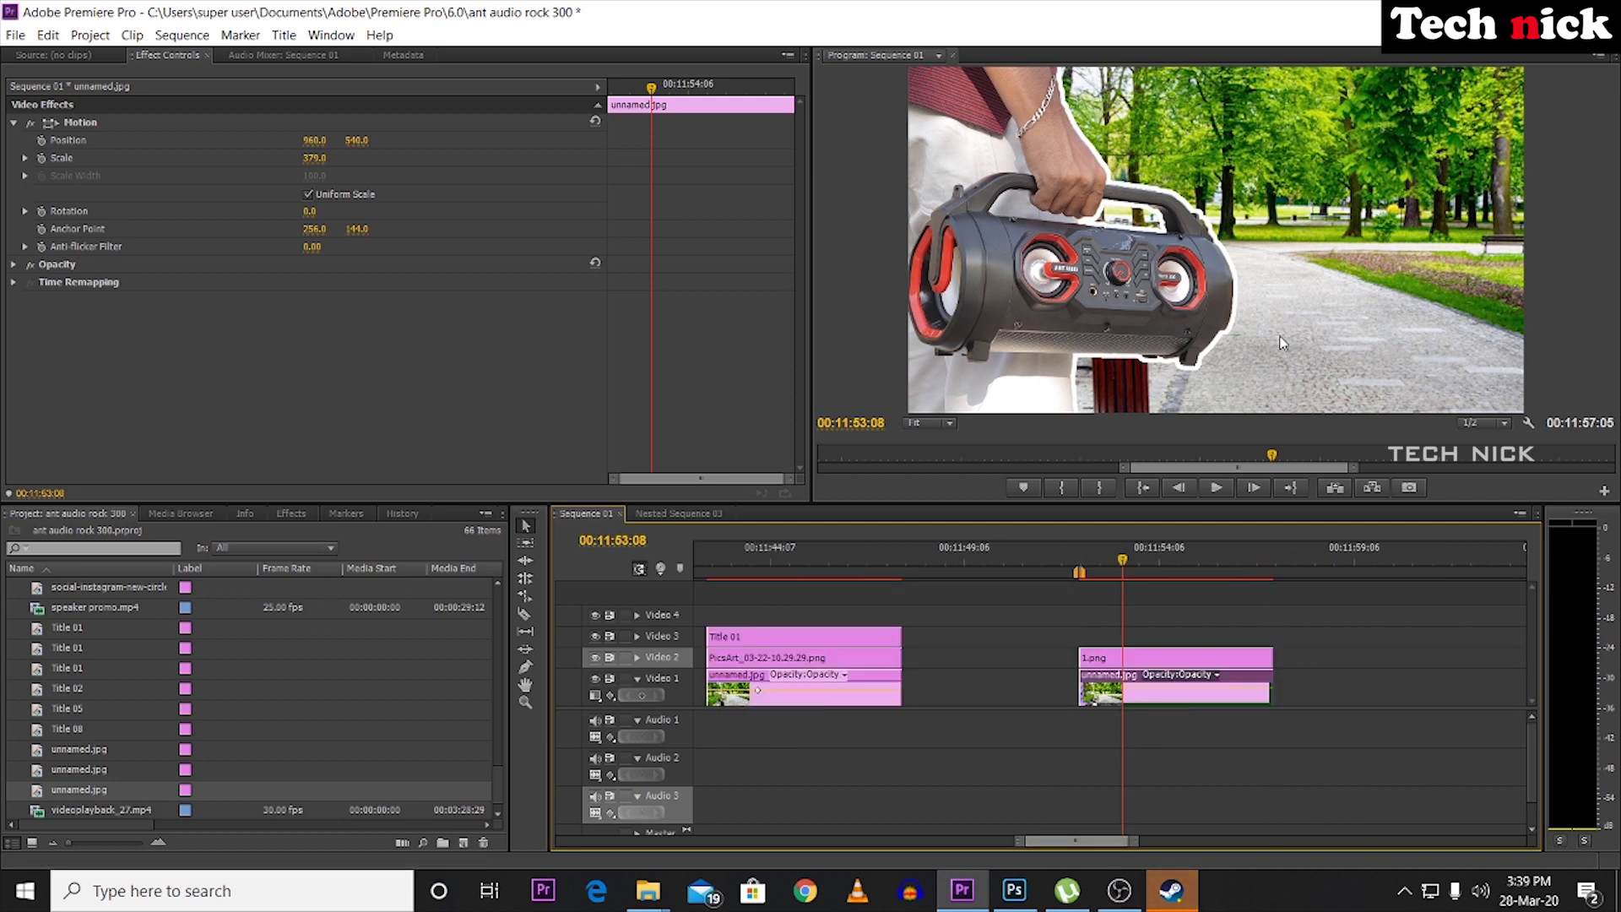
{"action": "left_click", "coordinate": [1161, 752]}
{"action": "left_click", "coordinate": [1182, 690]}
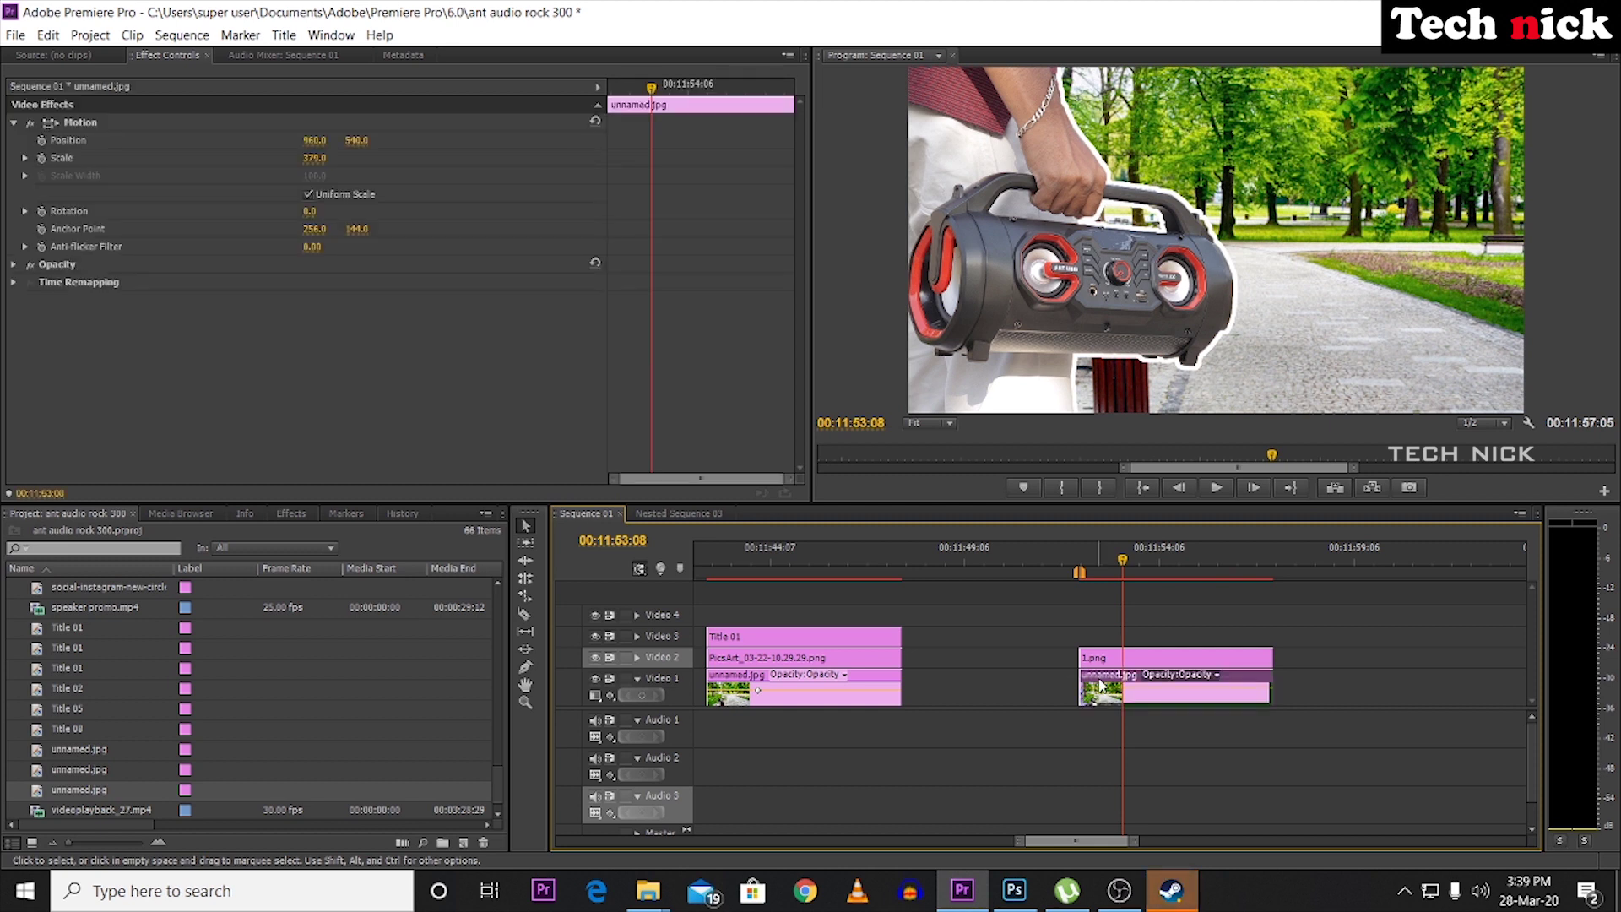
{"action": "left_click", "coordinate": [295, 515]}
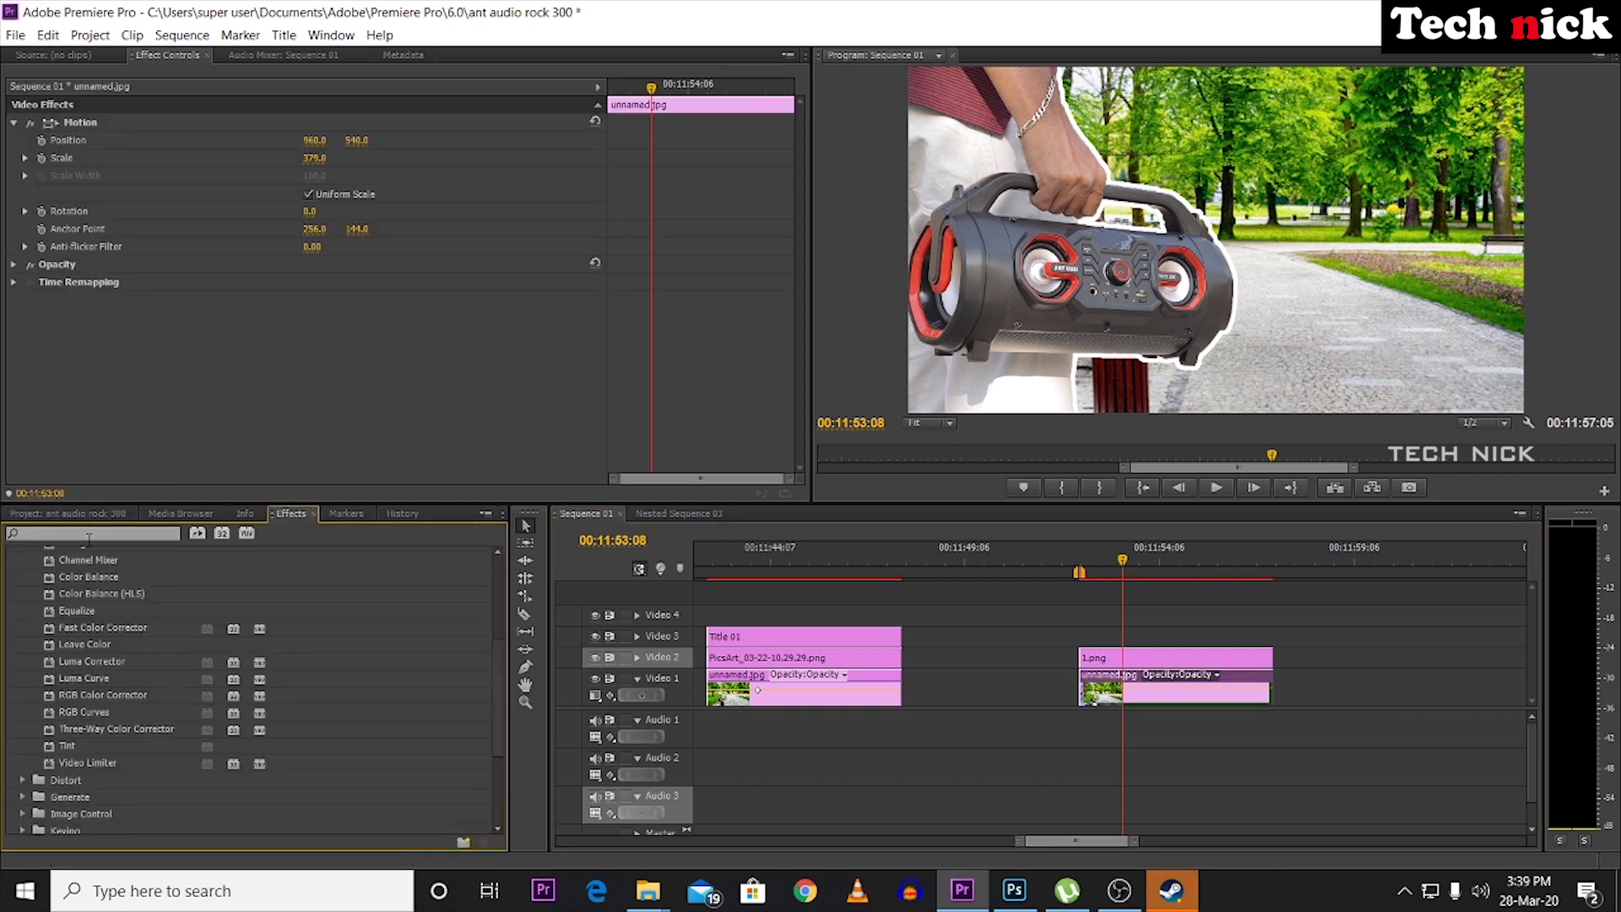
{"action": "type", "text": "BLUR"}
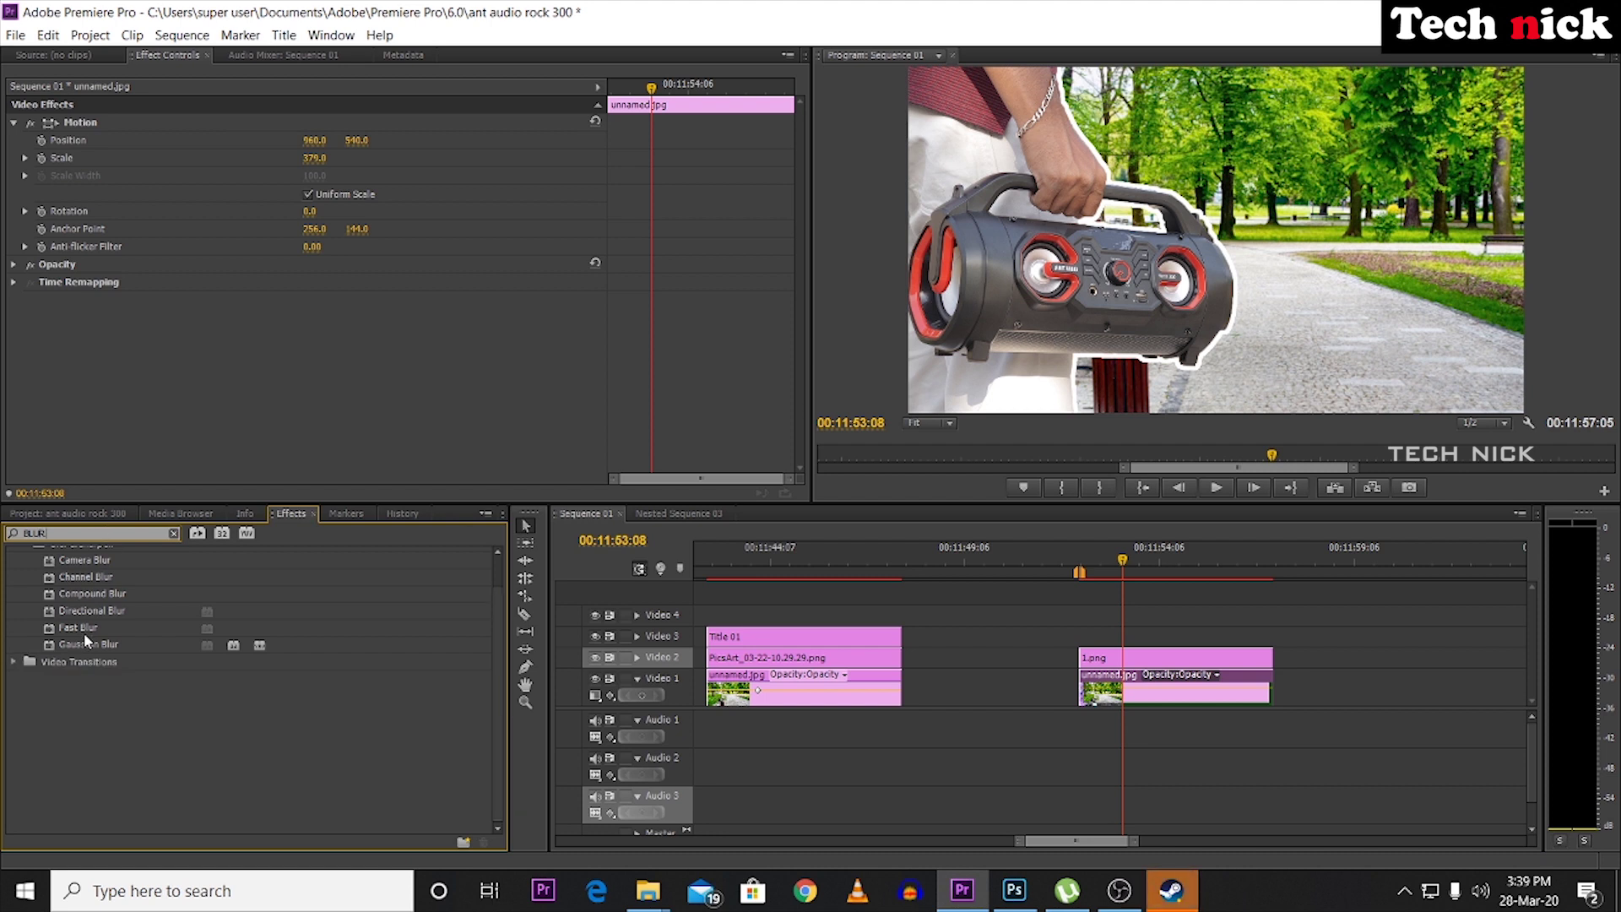
{"action": "scroll", "coordinate": [84, 591], "scroll_direction": "up", "scroll_amount": 4}
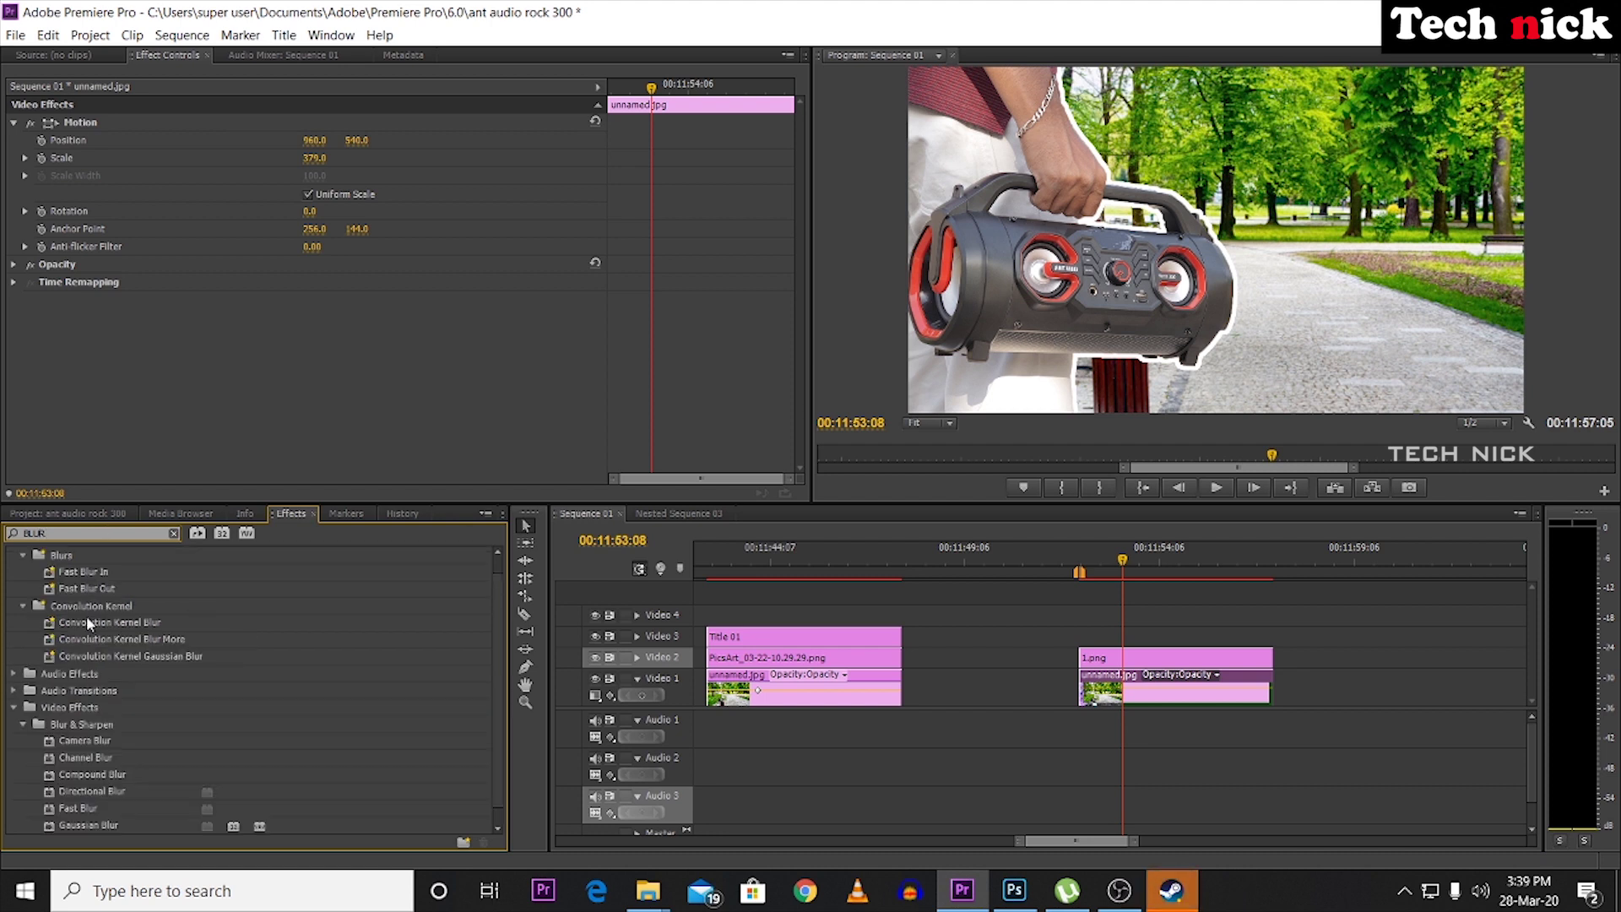
{"action": "scroll", "coordinate": [87, 622], "scroll_direction": "down", "scroll_amount": 1}
{"action": "left_click", "coordinate": [72, 729]}
{"action": "left_click_drag", "start_coordinate": [67, 730], "coordinate": [1190, 697]}
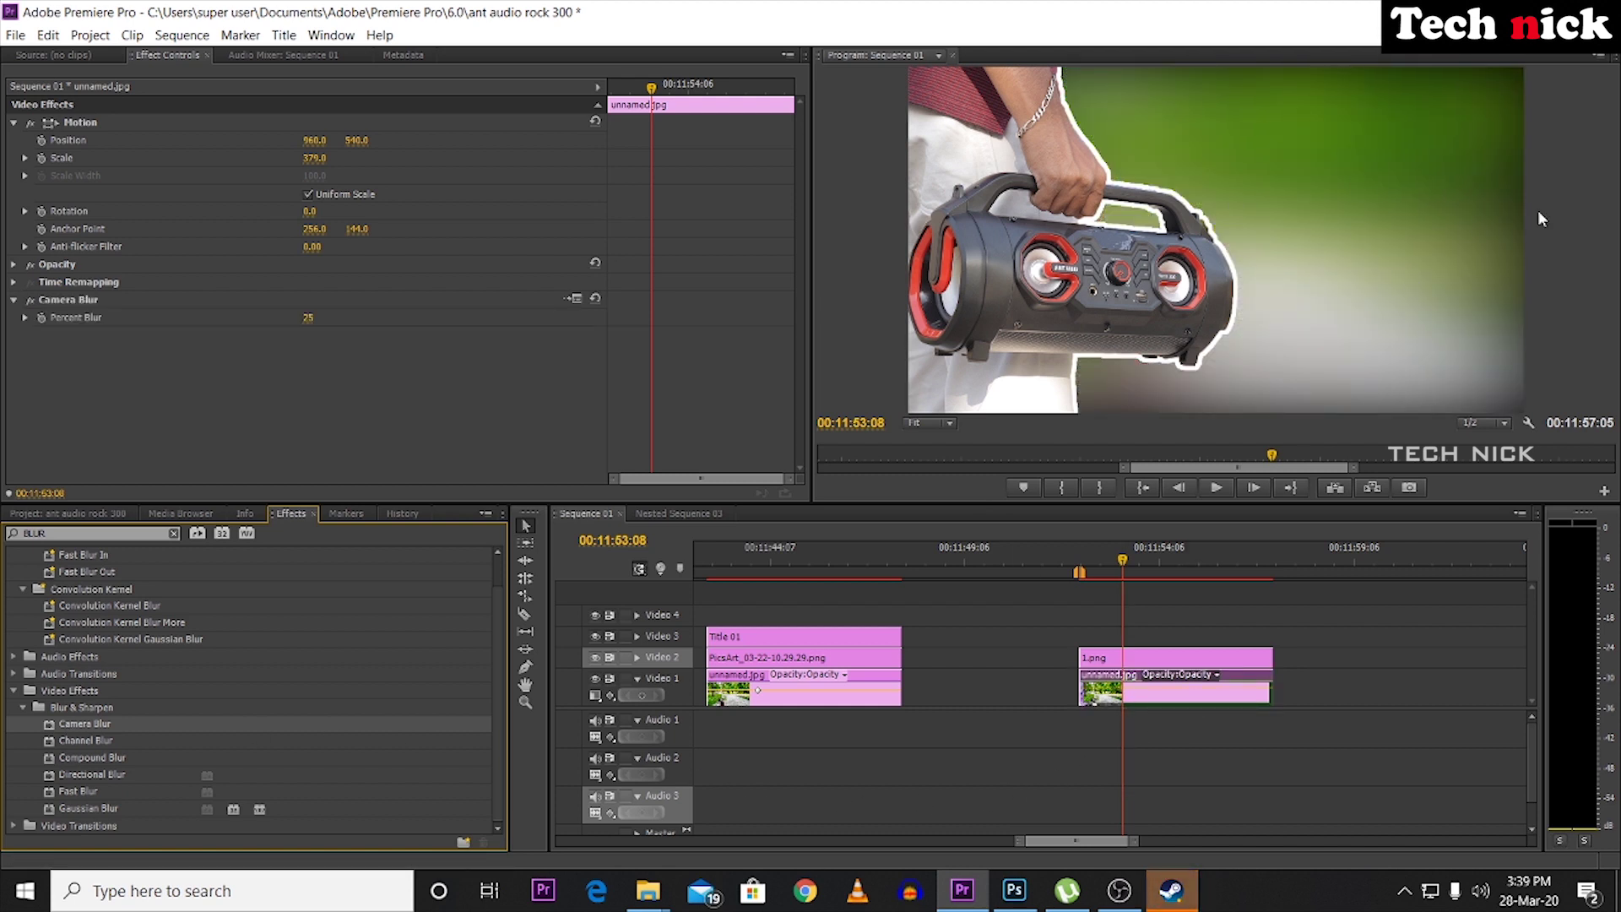
Set the background's Camera Blur percentage to 6.
{"action": "left_click", "coordinate": [308, 319]}
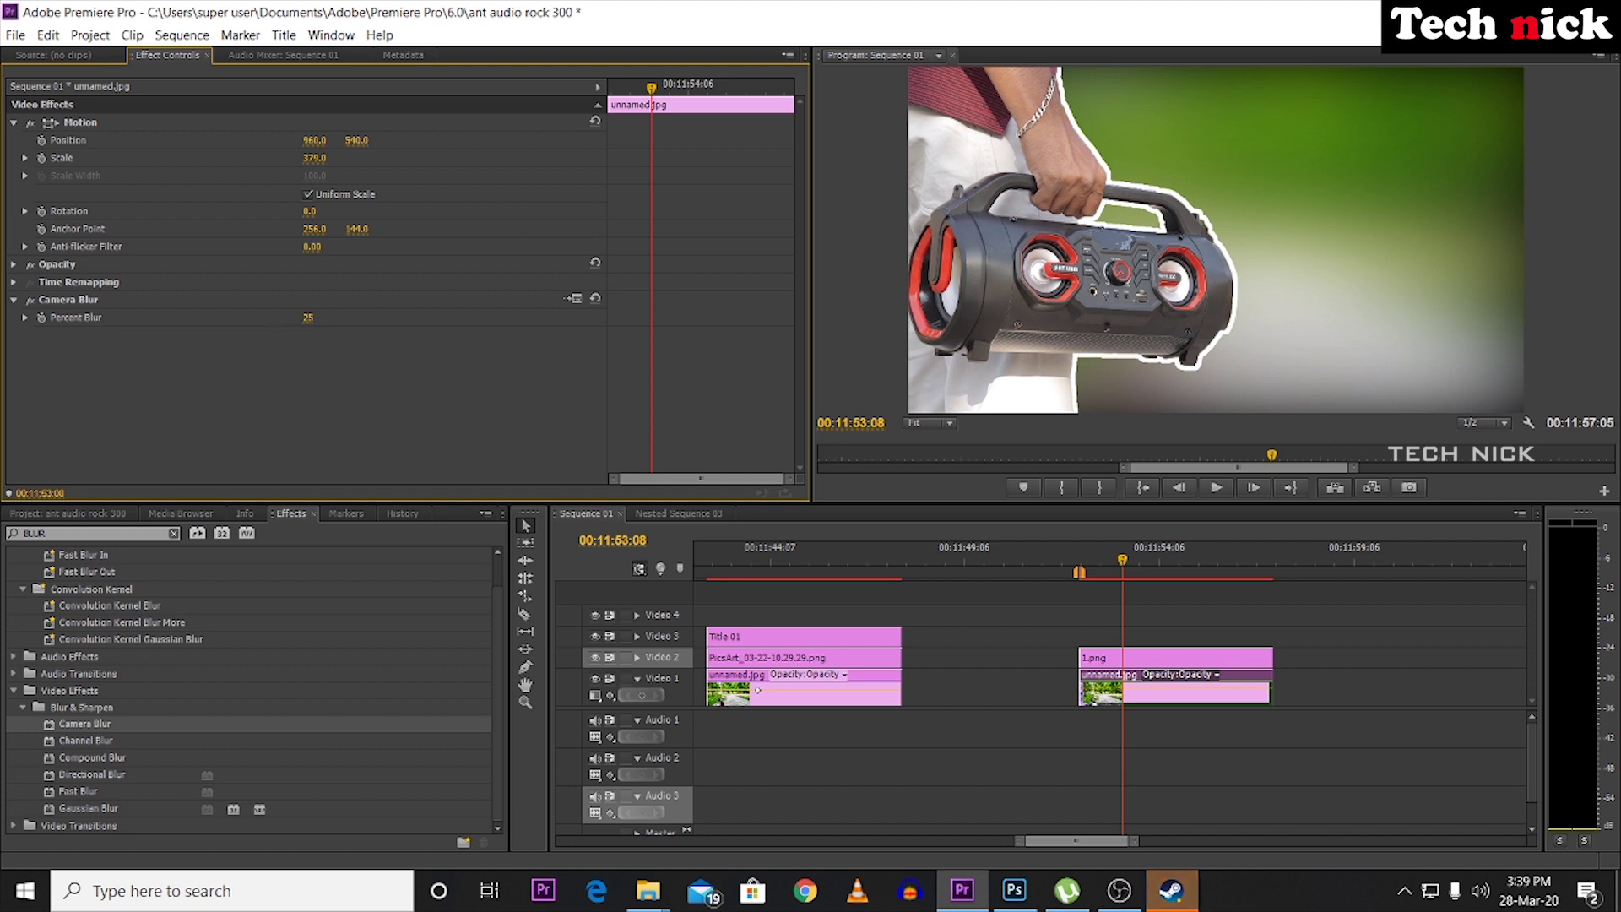
{"action": "type", "text": "5"}
{"action": "key", "text": "Return"}
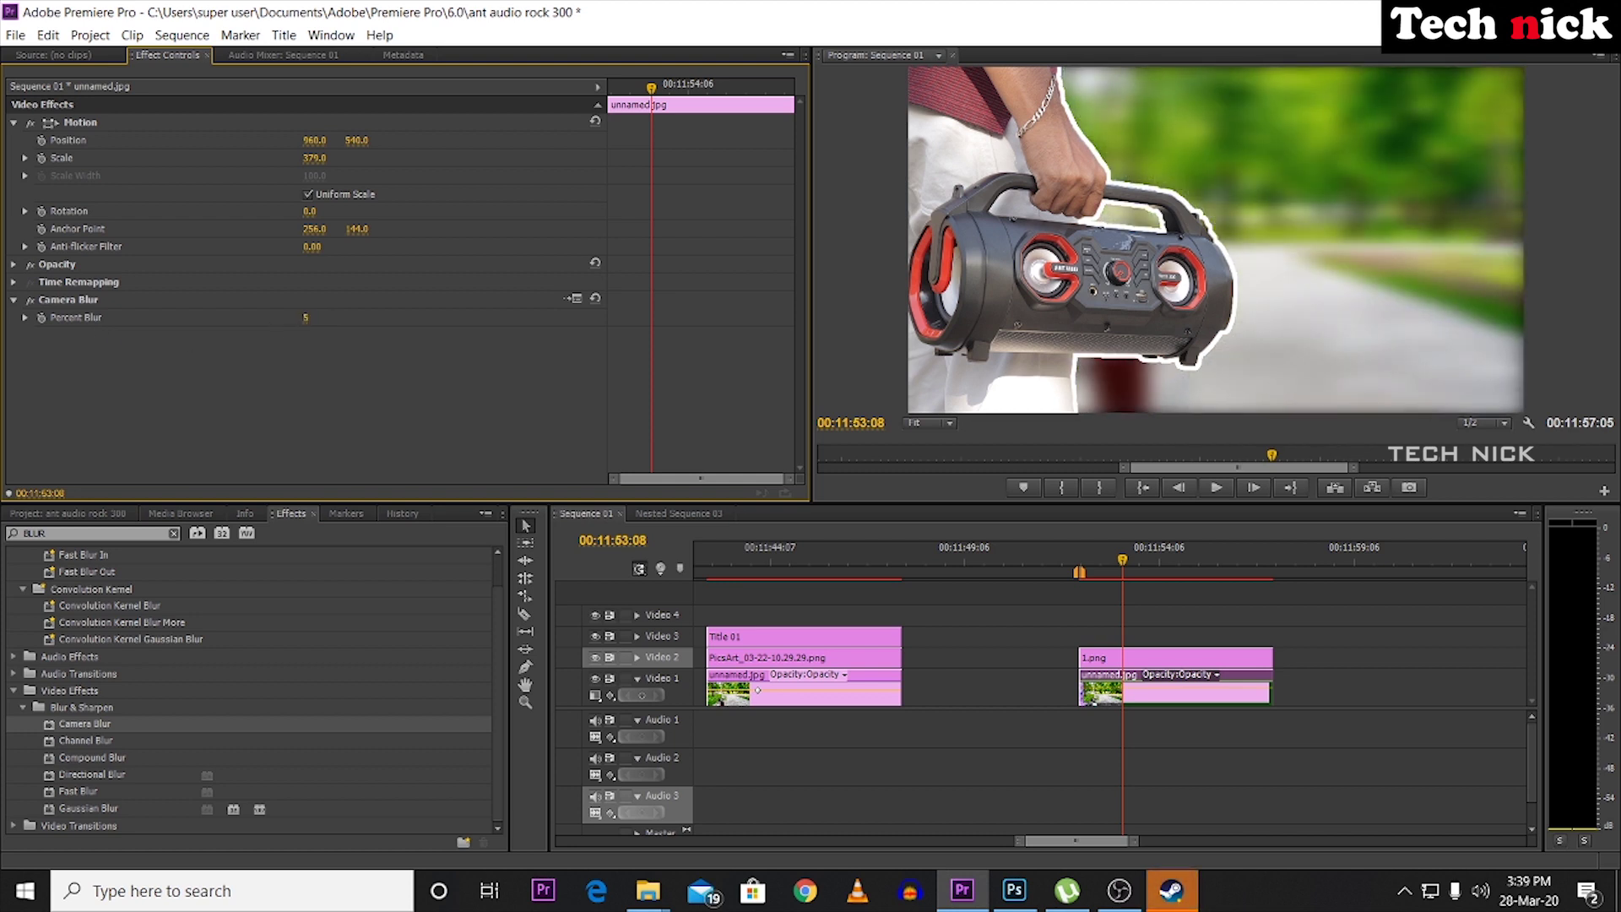
{"action": "left_click_drag", "start_coordinate": [306, 317], "coordinate": [309, 318]}
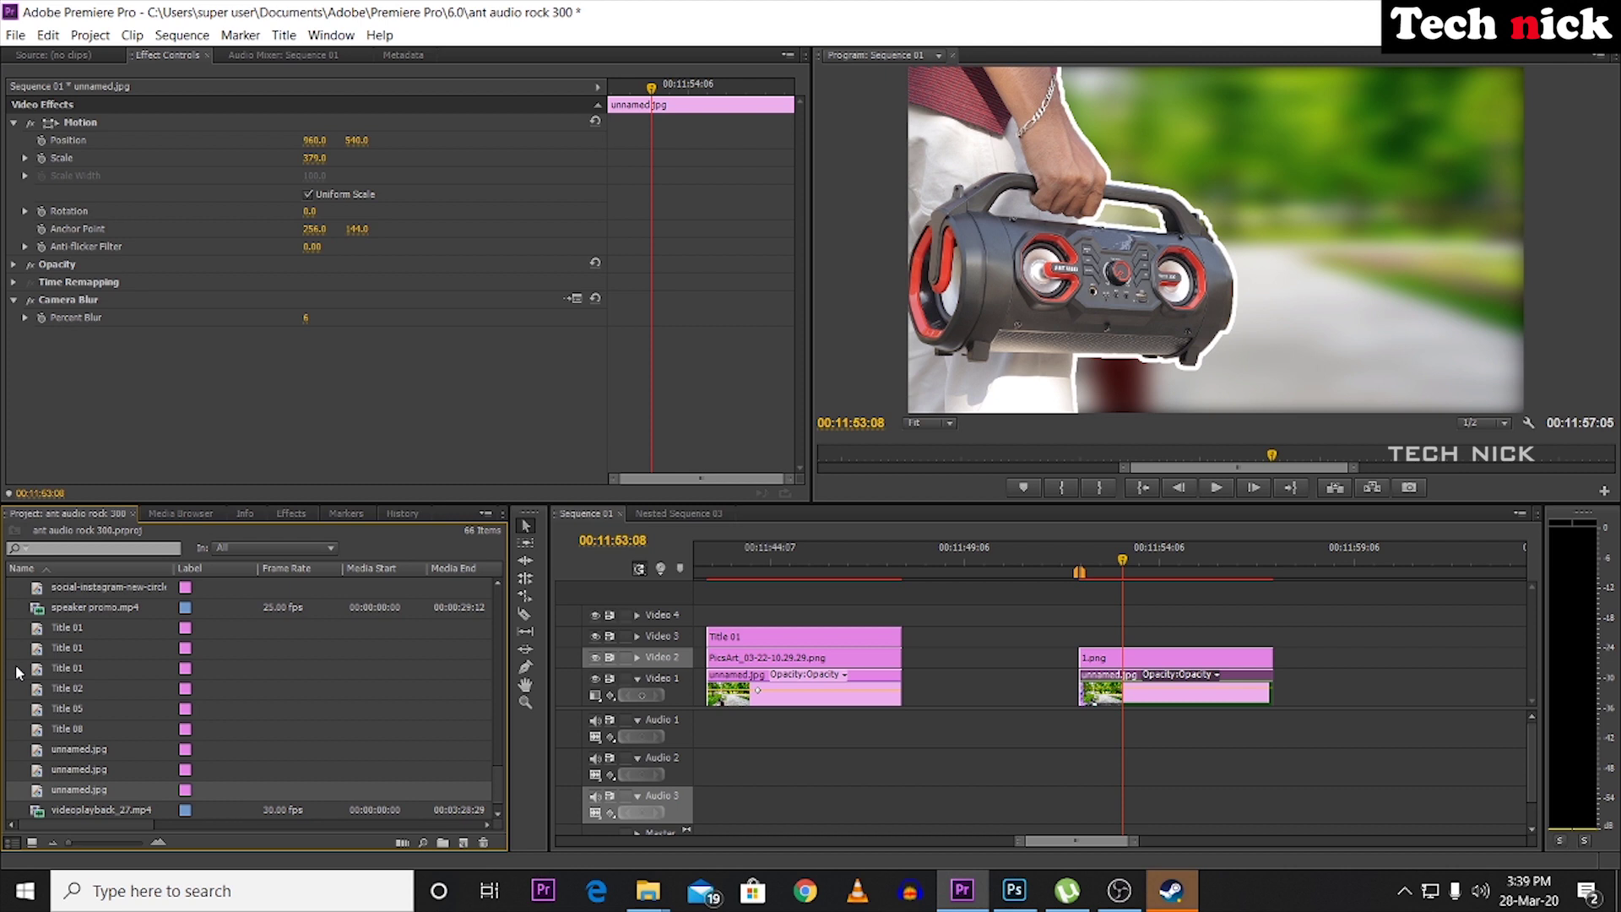
Create a new title with the default settings and move its editing window clear for working.
{"action": "right_click", "coordinate": [22, 656]}
{"action": "mouse_move", "coordinate": [93, 707]}
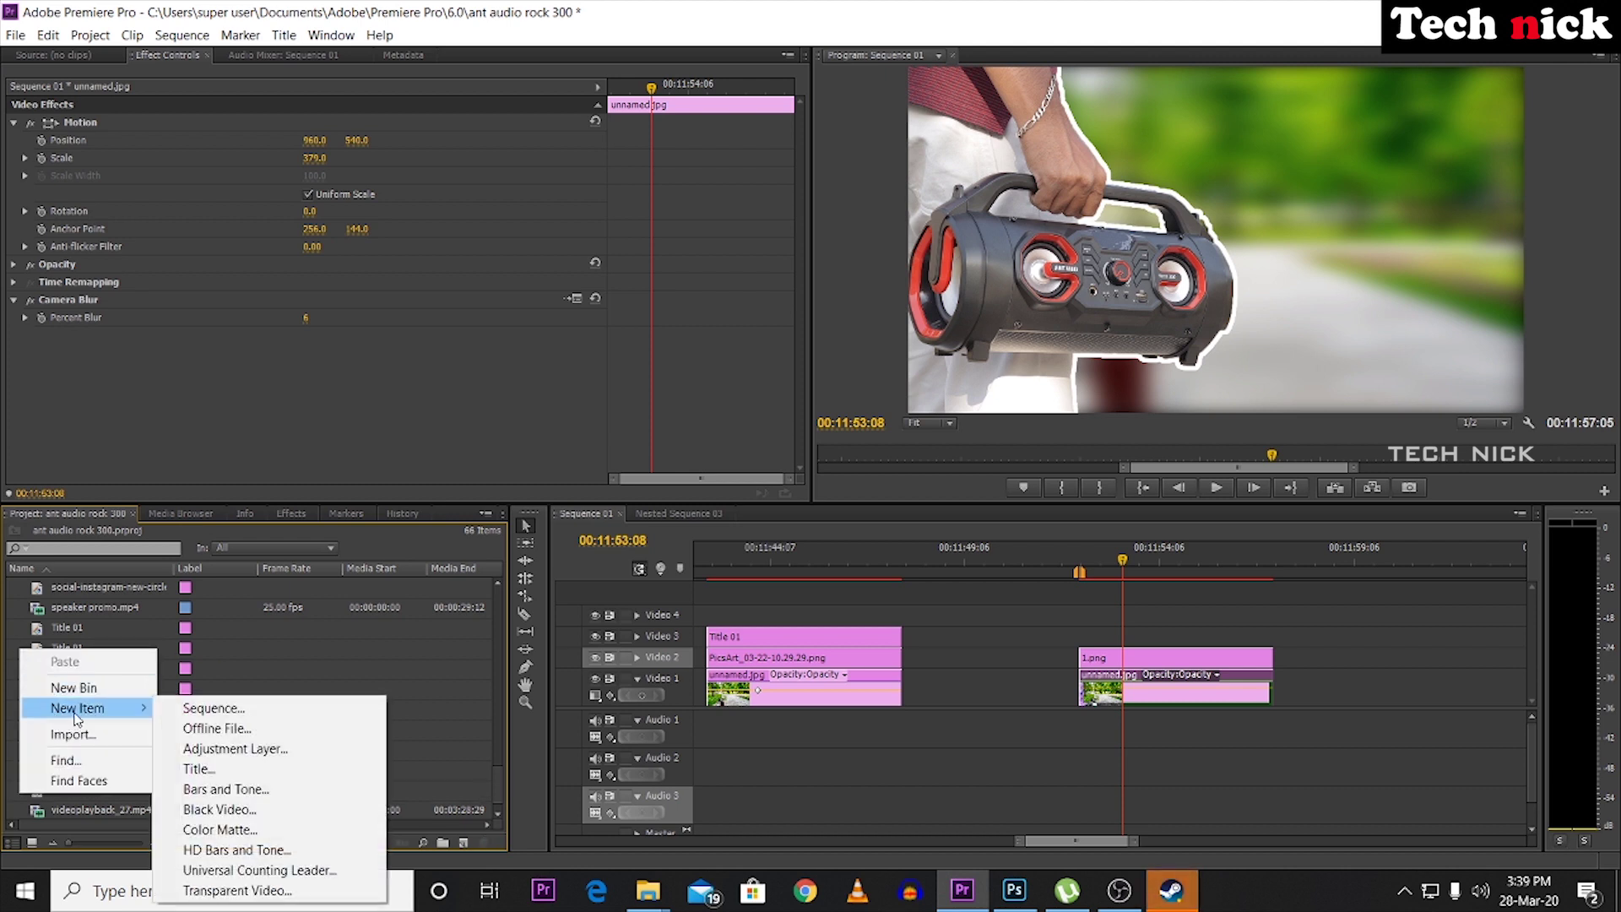
{"action": "left_click", "coordinate": [246, 769]}
{"action": "left_click", "coordinate": [840, 522]}
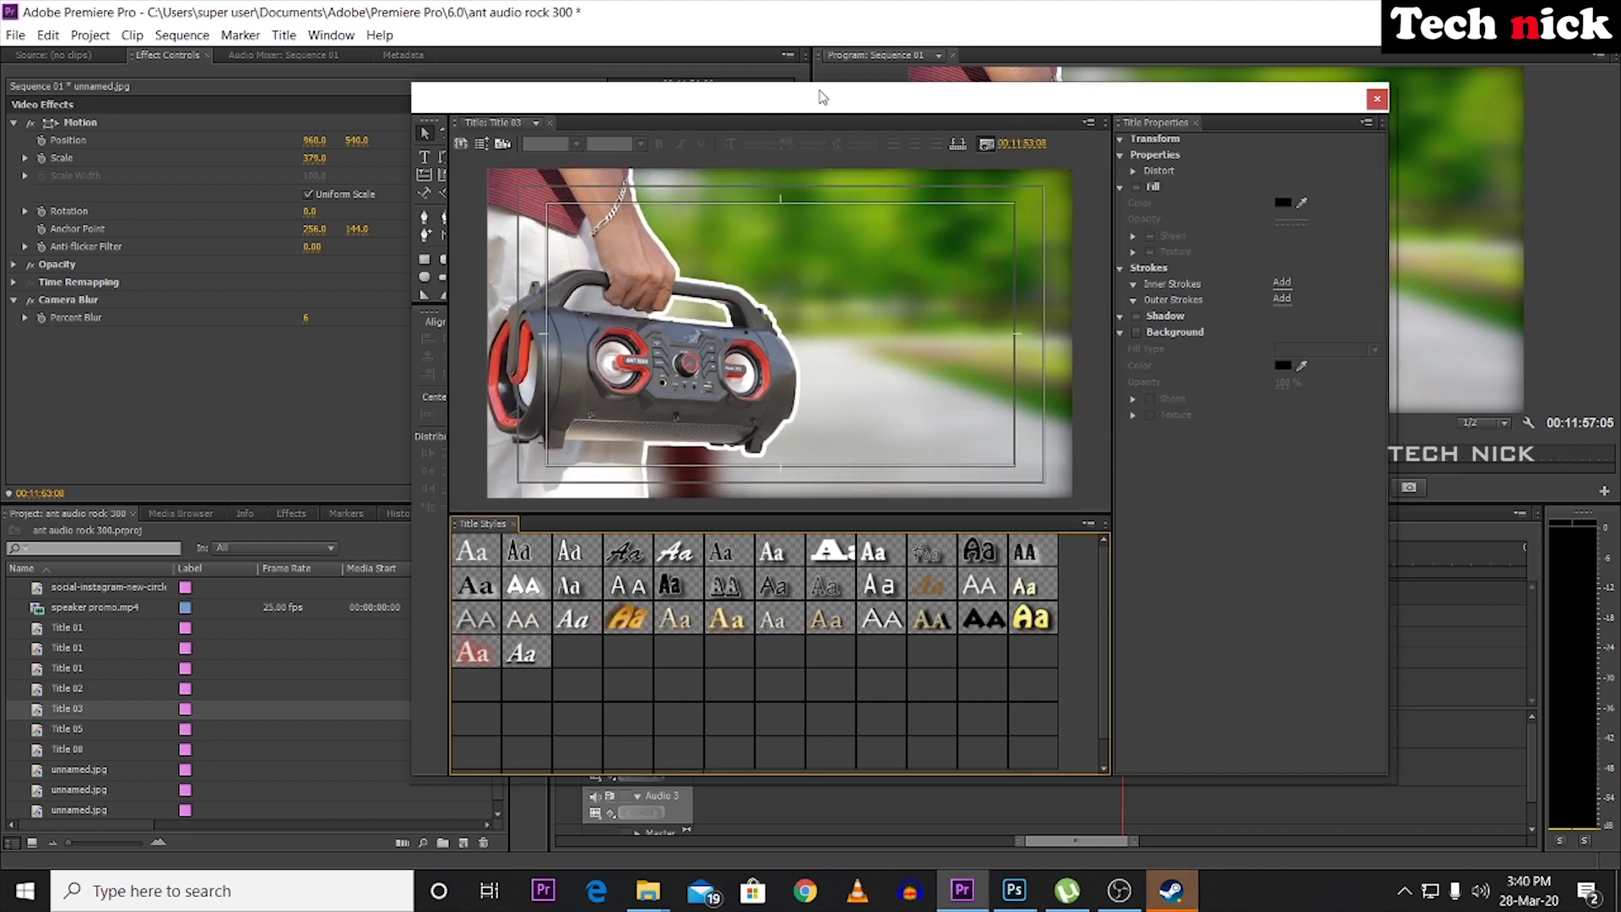
{"action": "left_click_drag", "start_coordinate": [823, 97], "coordinate": [652, 58]}
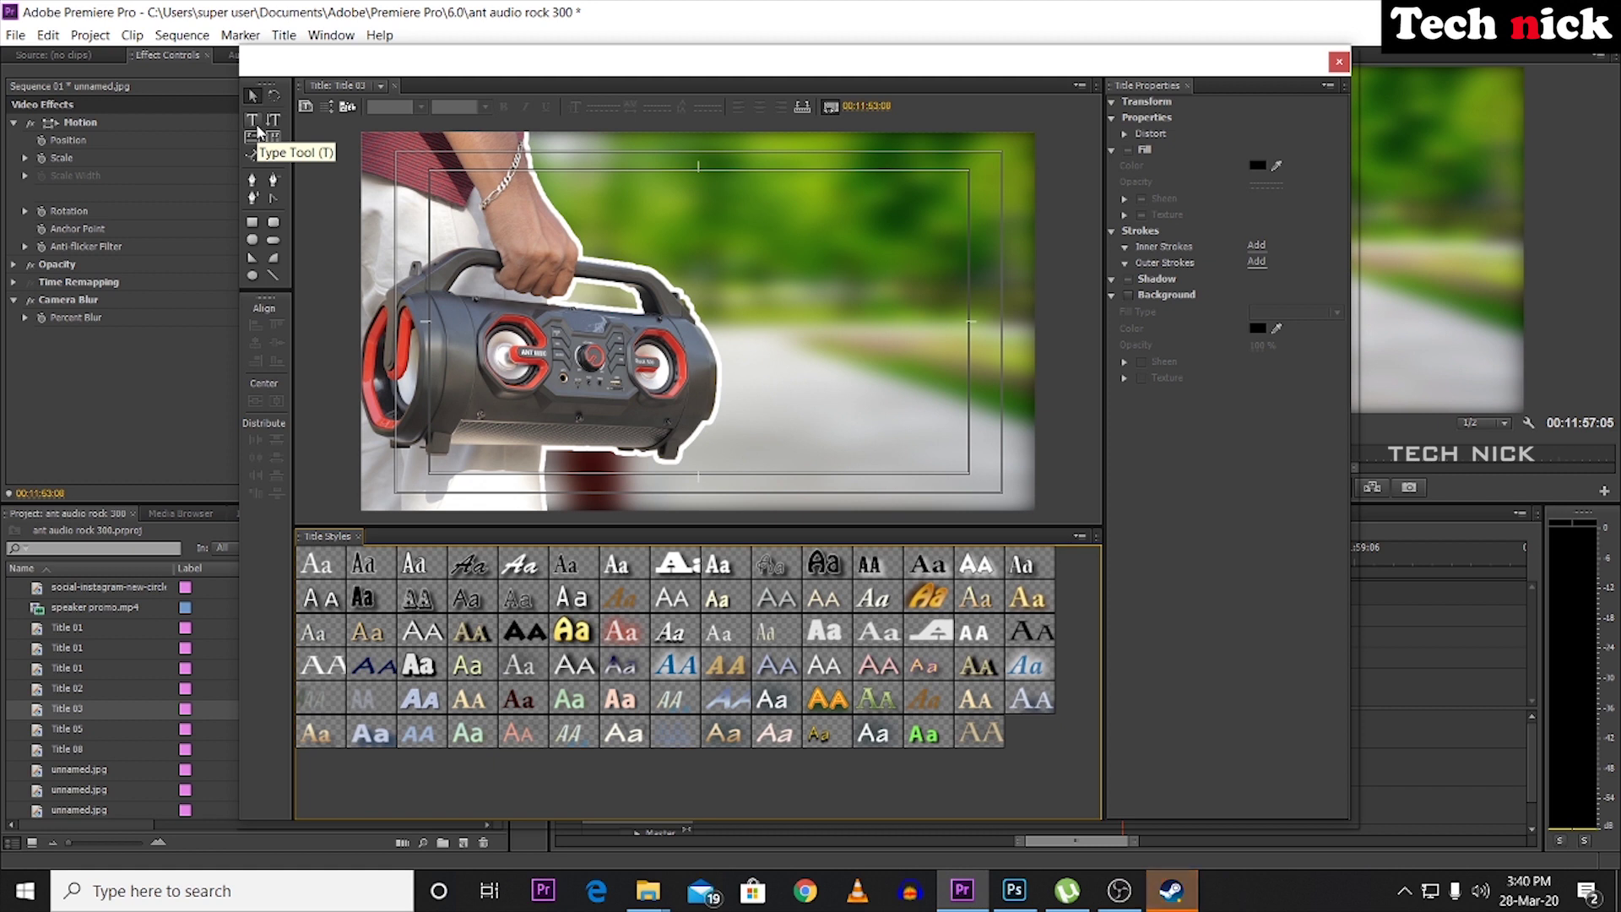
Add the text ANT AUDIO, ROCK and 300 on three lines beside the speaker, indenting the two lower lines towards the right edge.
{"action": "left_click", "coordinate": [257, 127]}
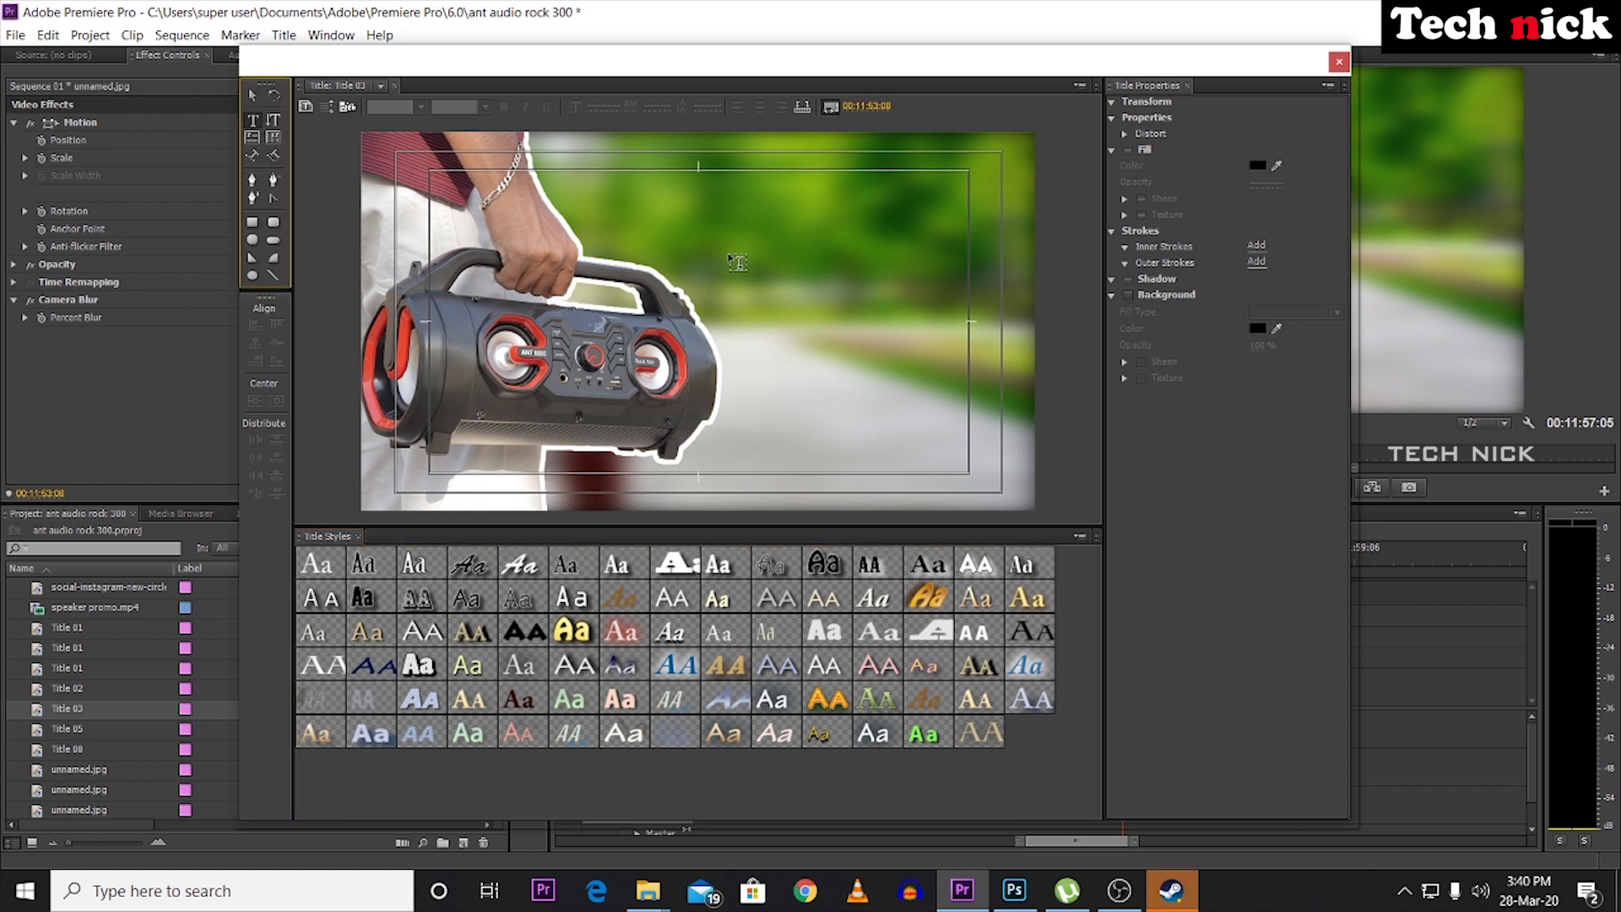
{"action": "left_click", "coordinate": [762, 249]}
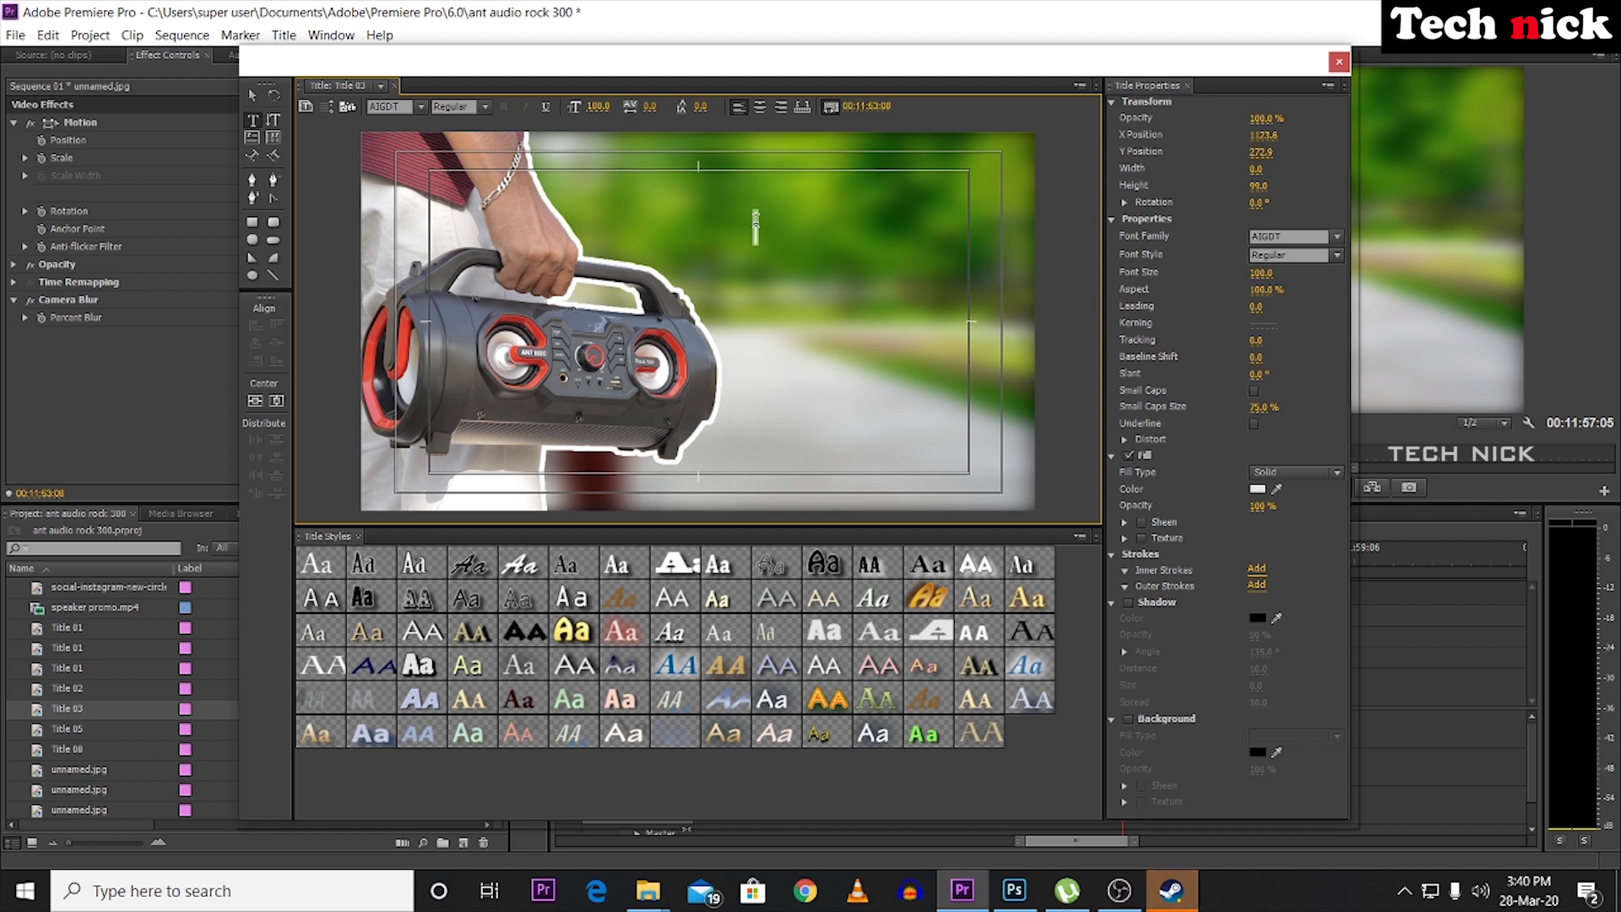
{"action": "type", "text": "ANT AUDIO"}
{"action": "key", "text": "Return"}
{"action": "type", "text": "ROCK"}
{"action": "key", "text": "Return"}
{"action": "type", "text": "300"}
{"action": "left_click", "coordinate": [757, 263]}
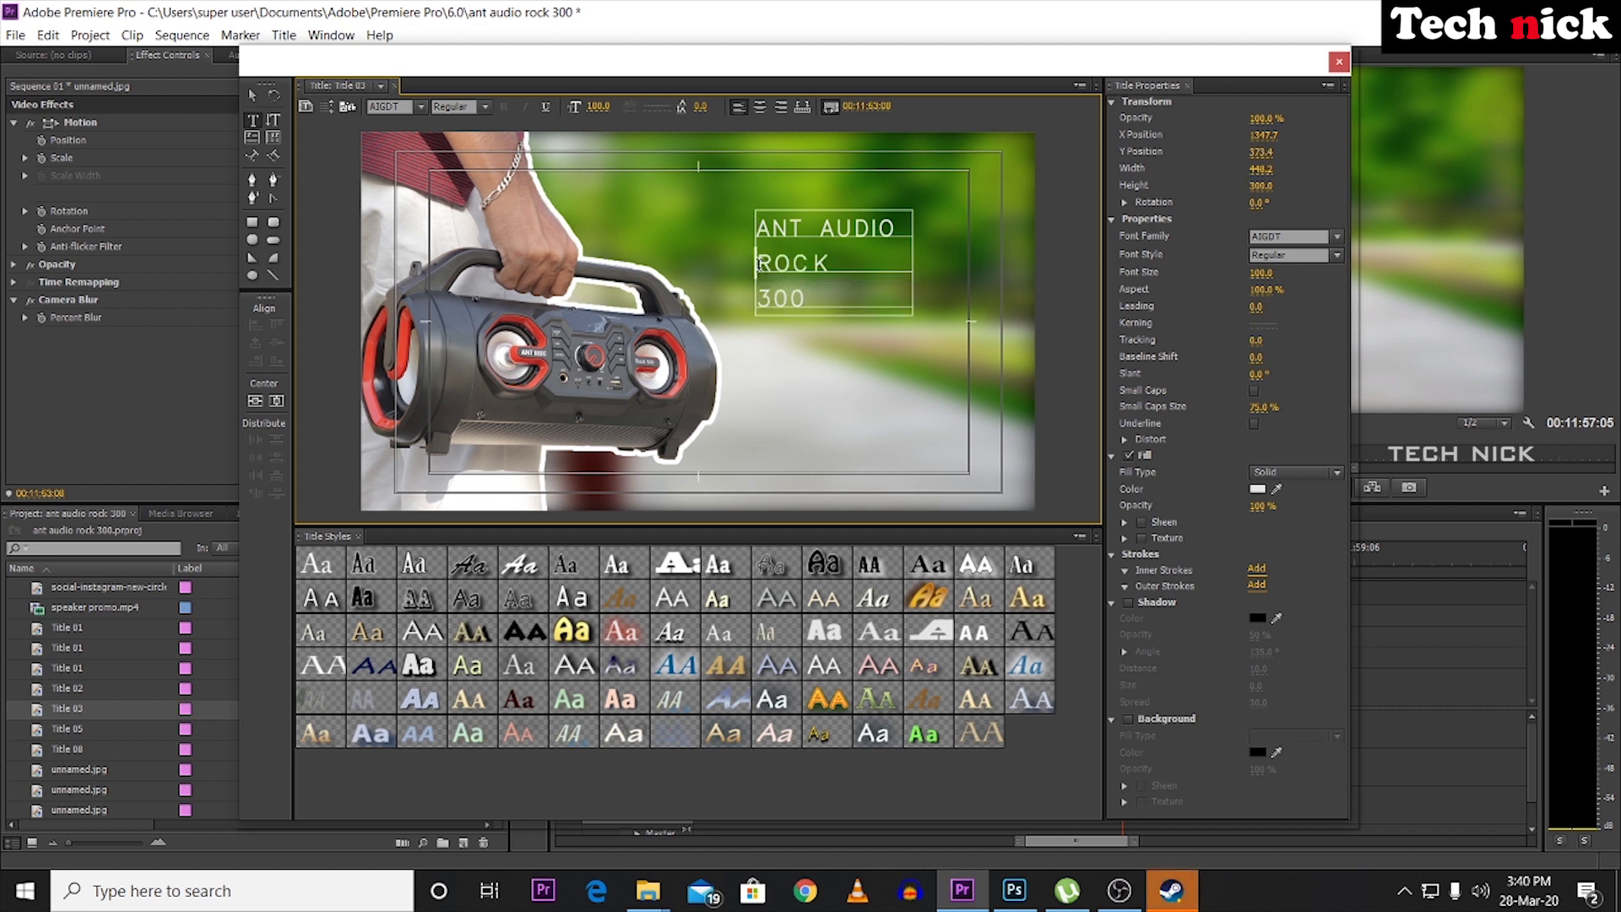
{"action": "left_click", "coordinate": [757, 298]}
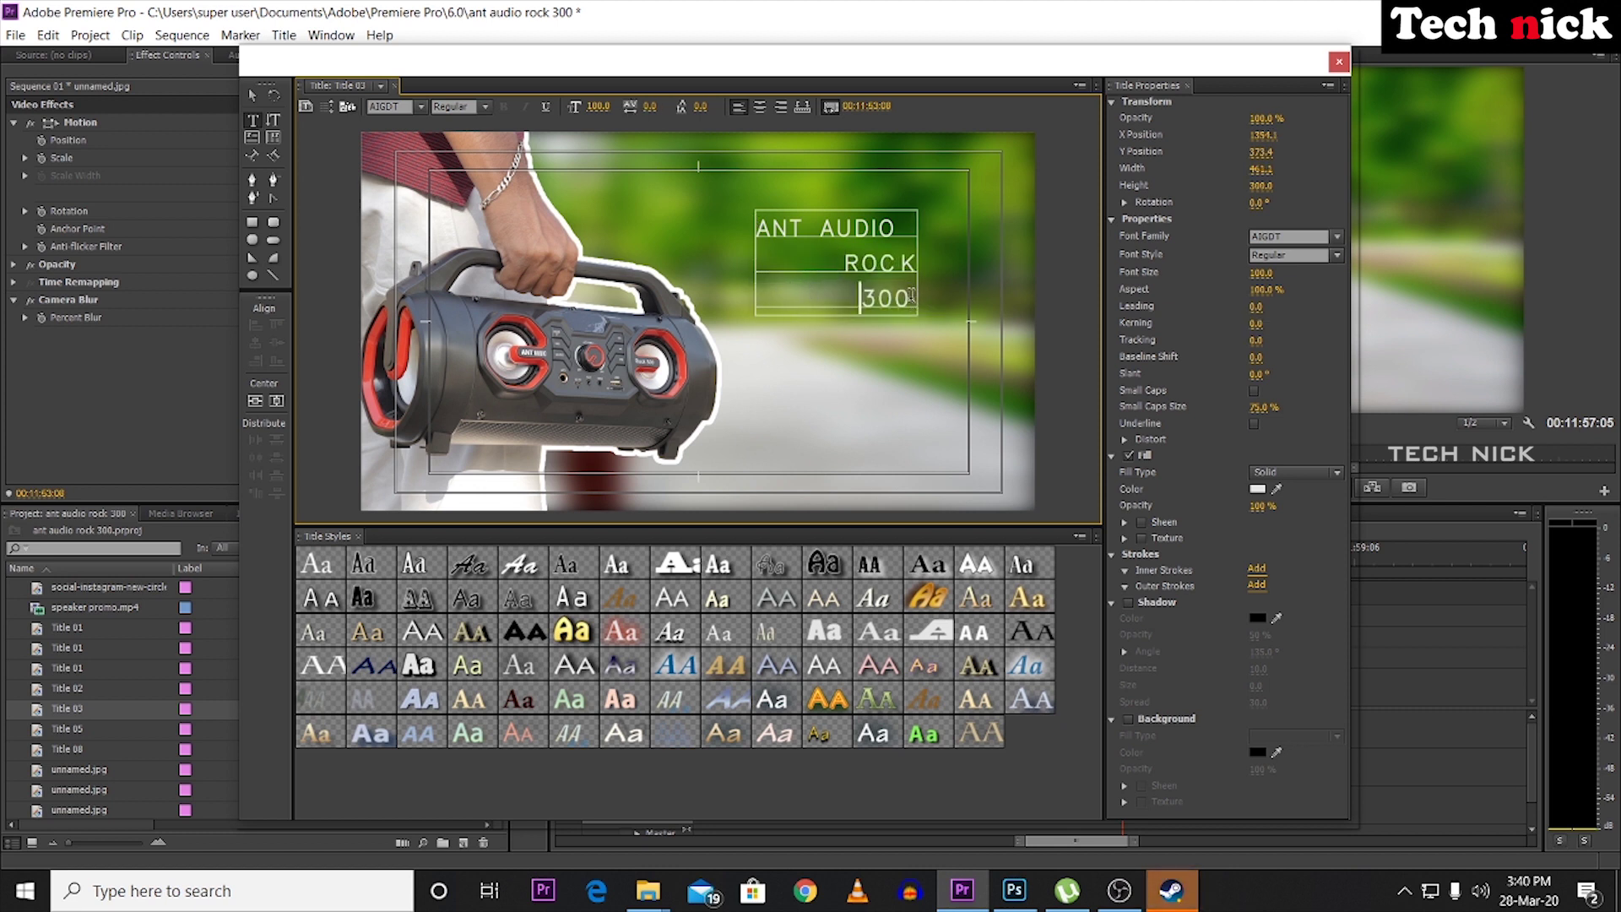
Try several title styles on all the title text and settle on the plain white Adobe Caslon Pro style.
{"action": "key", "text": "ctrl+a"}
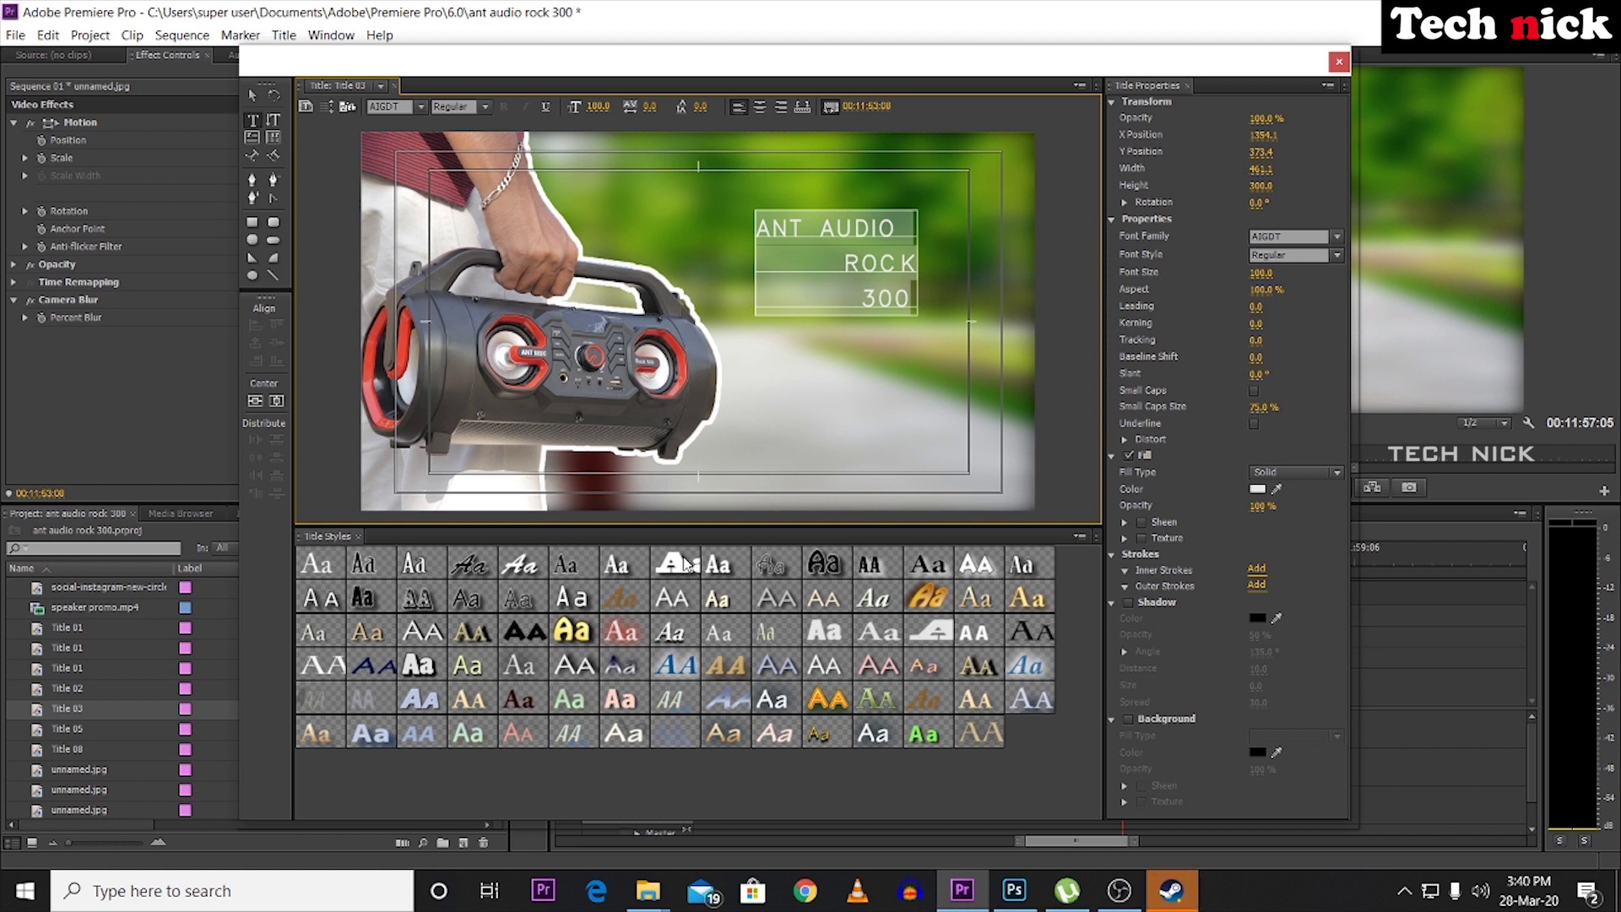
{"action": "left_click", "coordinate": [727, 567]}
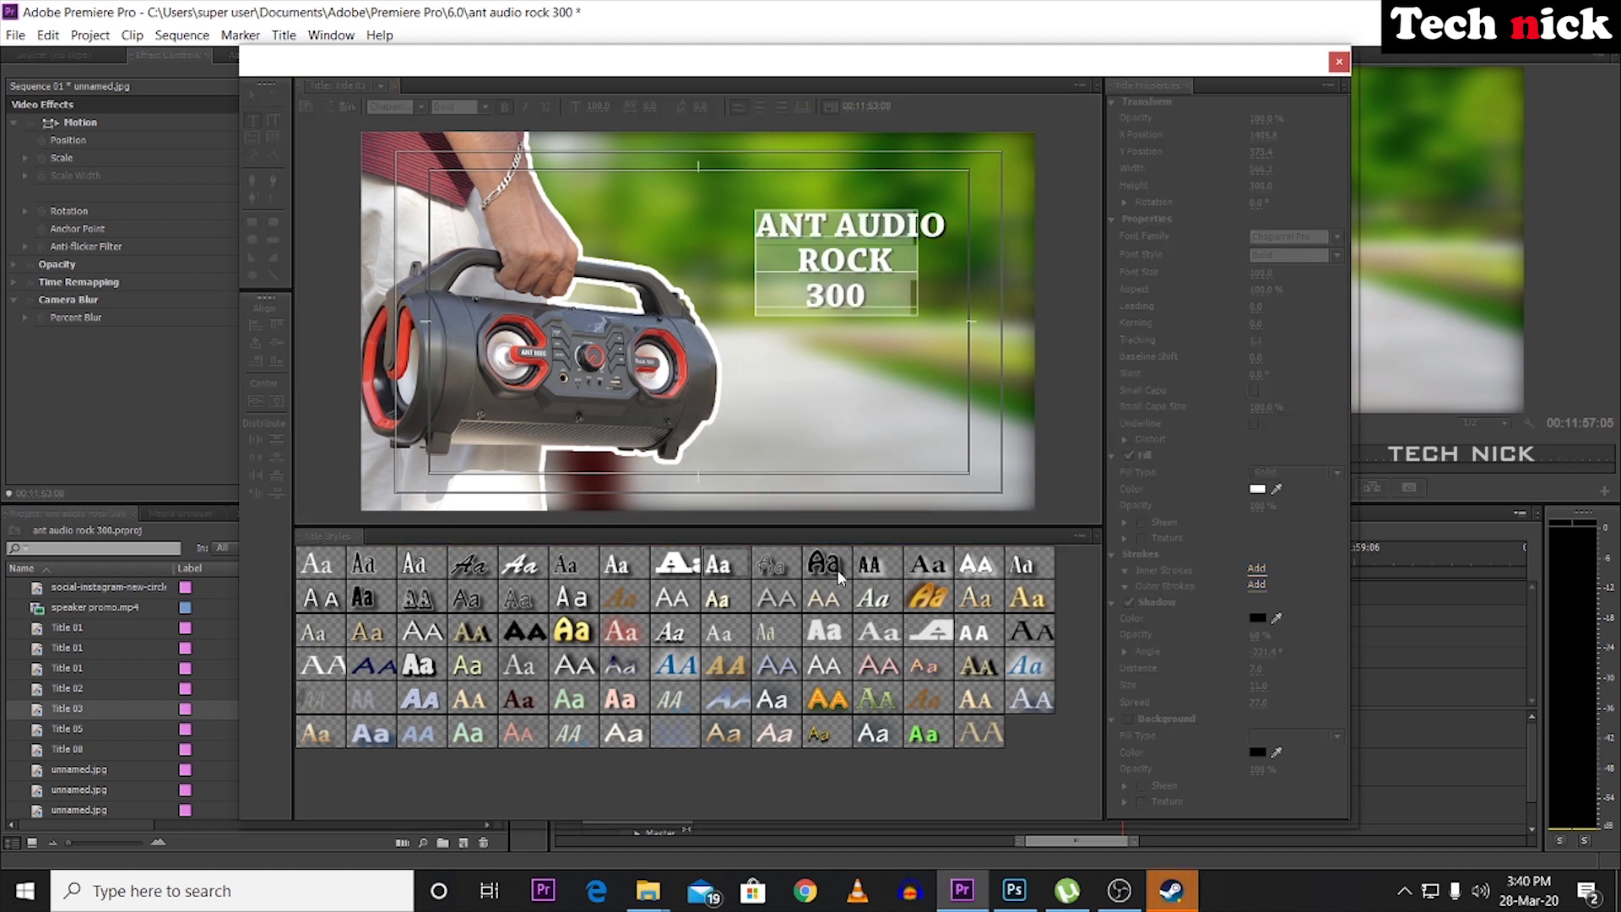
{"action": "left_click", "coordinate": [928, 598]}
{"action": "left_click", "coordinate": [972, 635]}
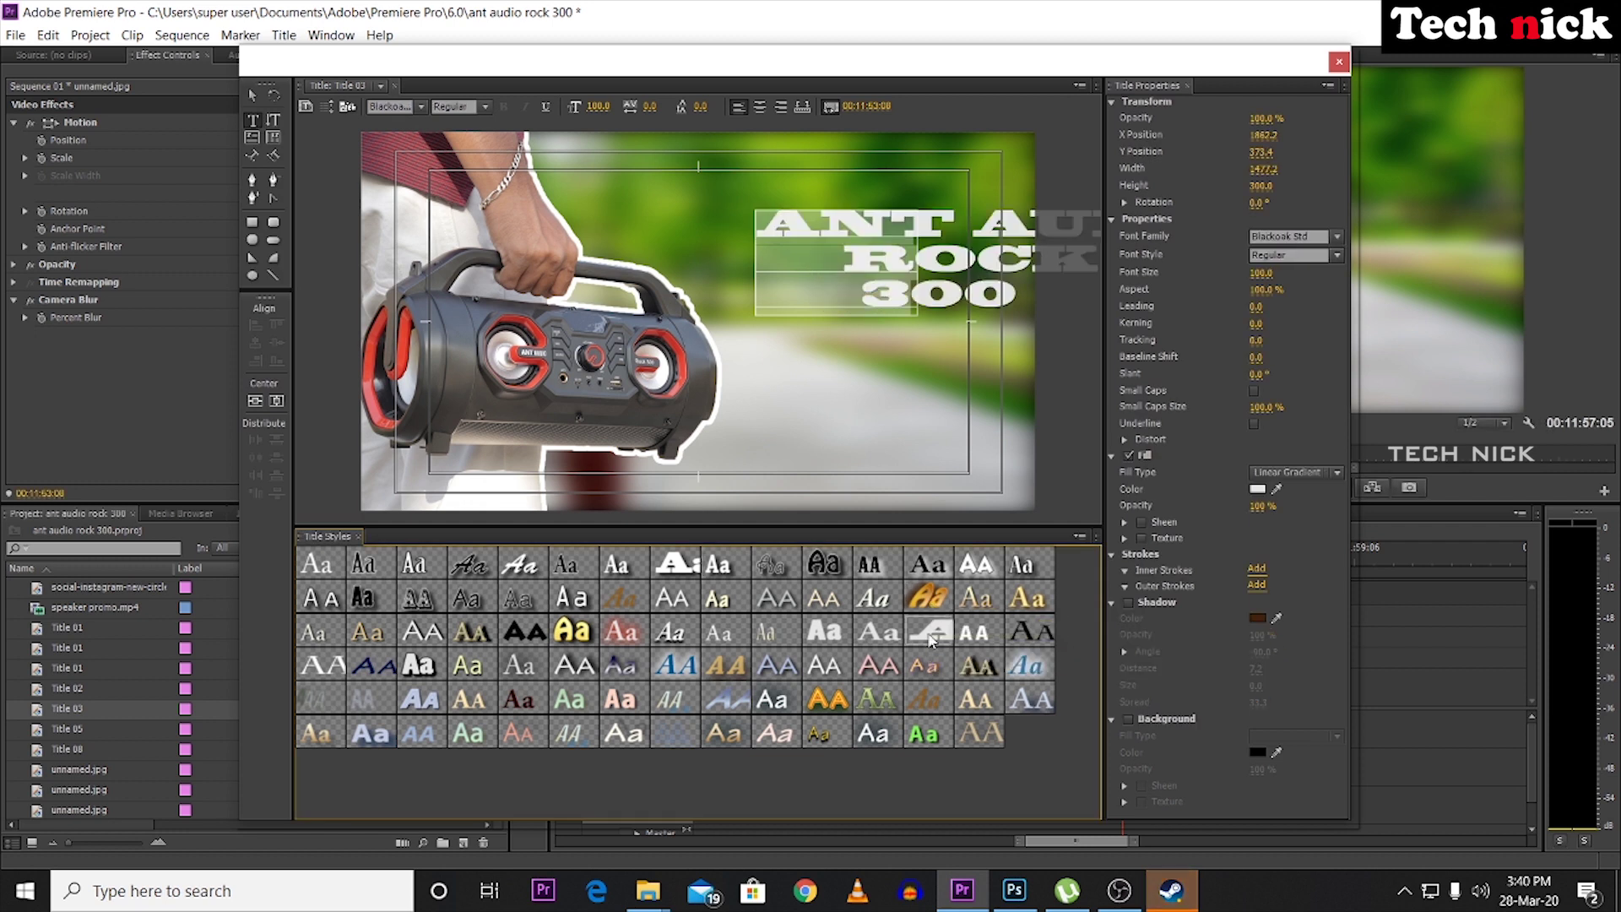
{"action": "left_click", "coordinate": [878, 633]}
{"action": "left_click", "coordinate": [832, 638]}
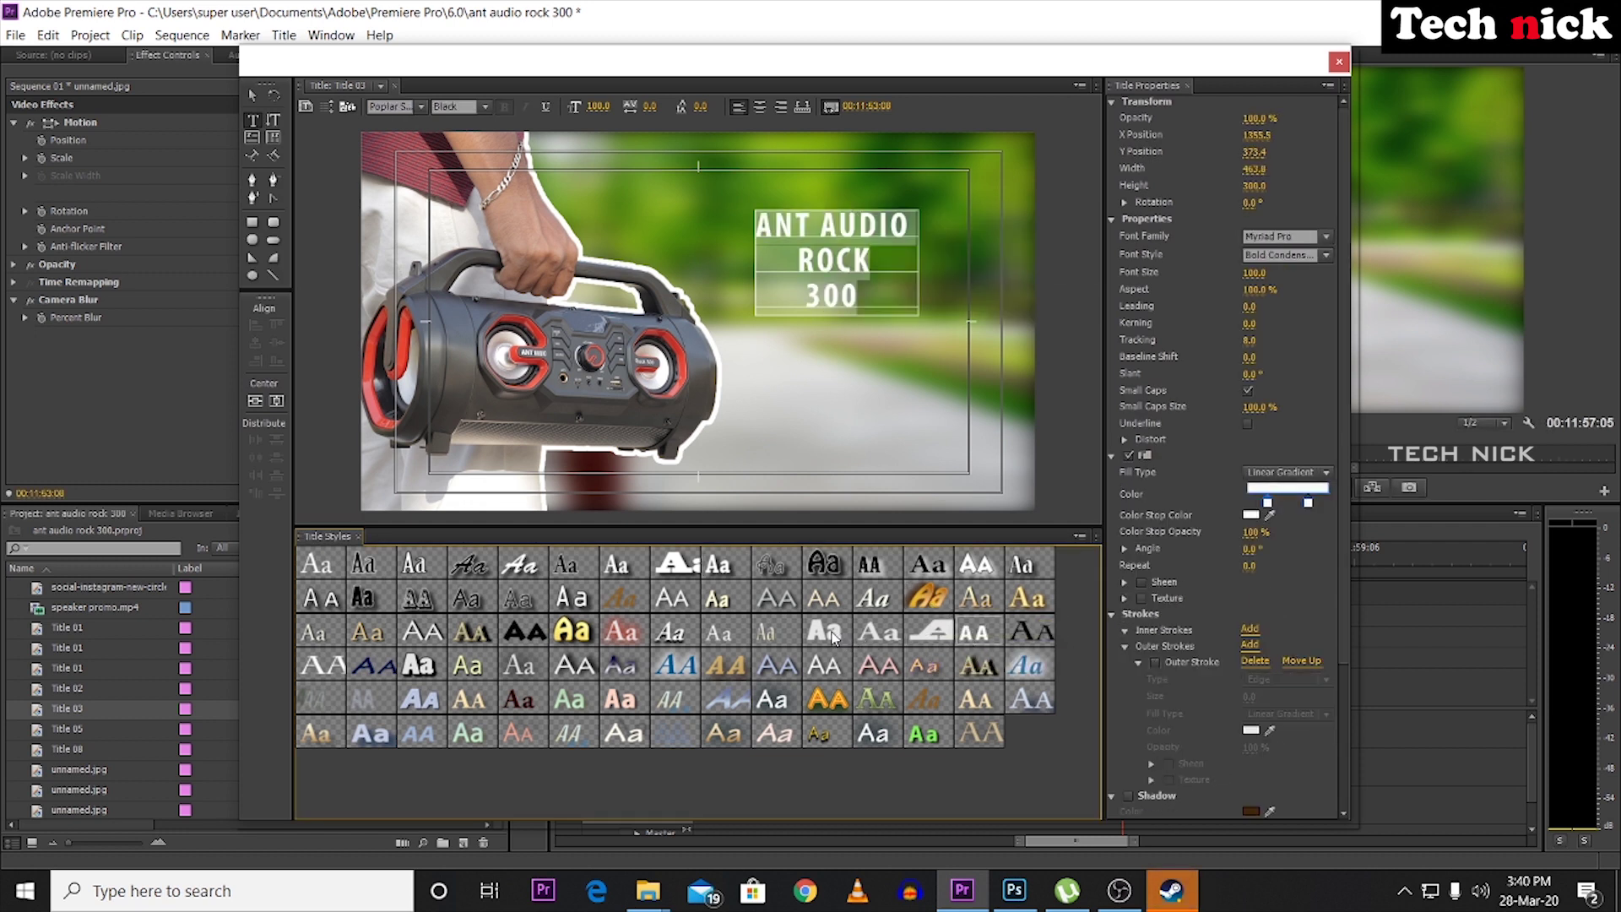
{"action": "left_click", "coordinate": [318, 571]}
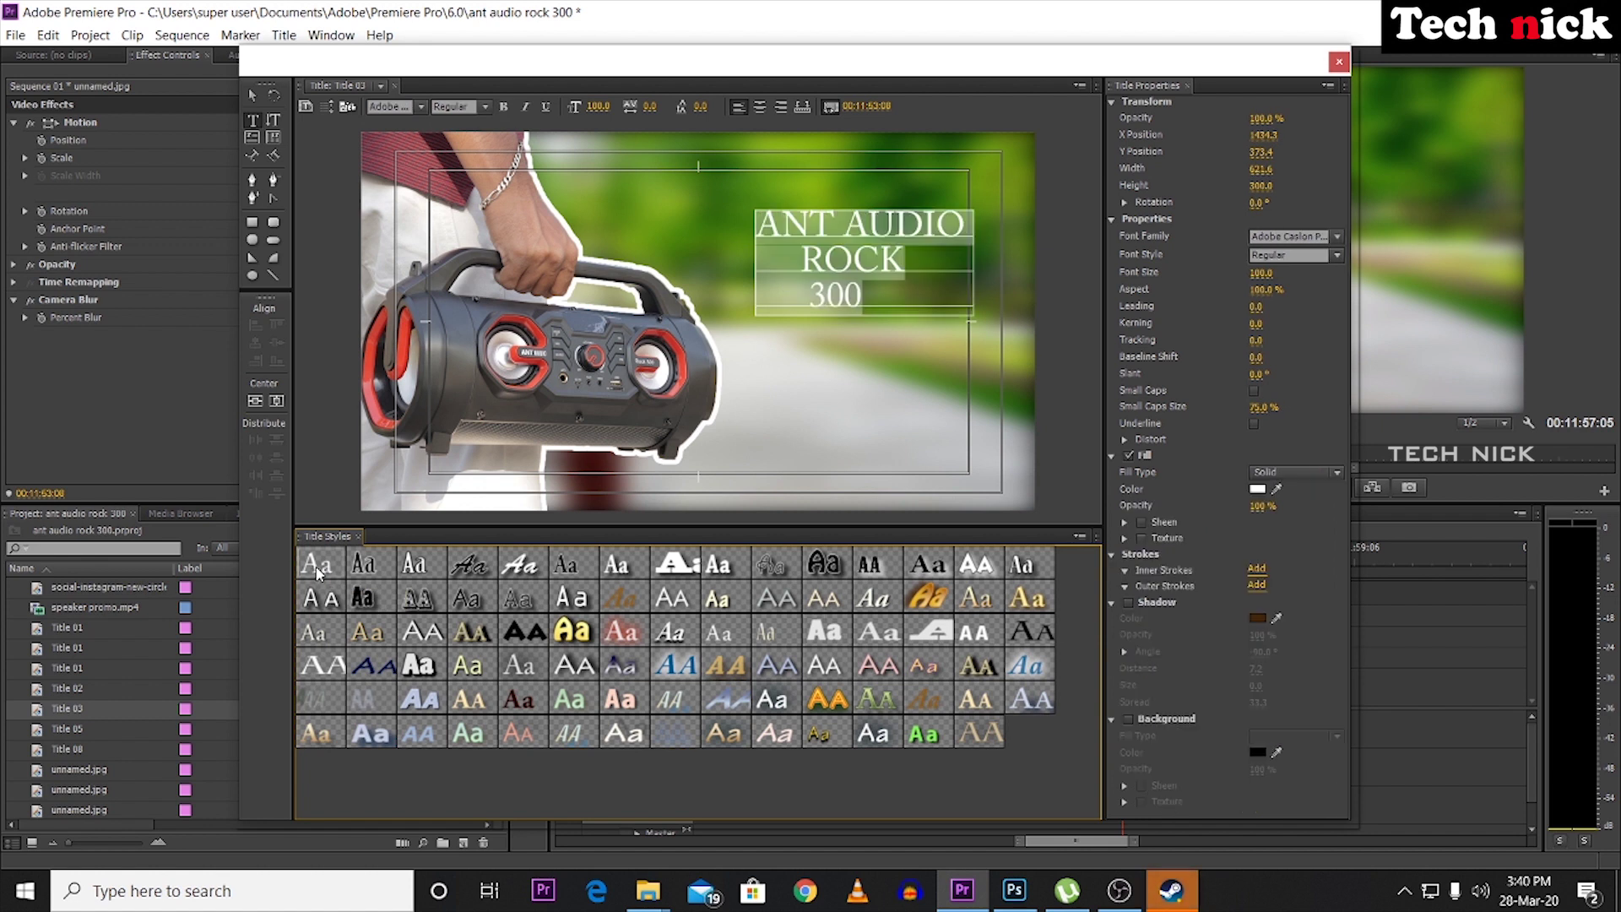
Set the title text in Eras Bold ITC at font size 159 with a leading of 56.
{"action": "left_click", "coordinate": [419, 110]}
{"action": "scroll", "coordinate": [438, 241], "scroll_direction": "down", "scroll_amount": 5}
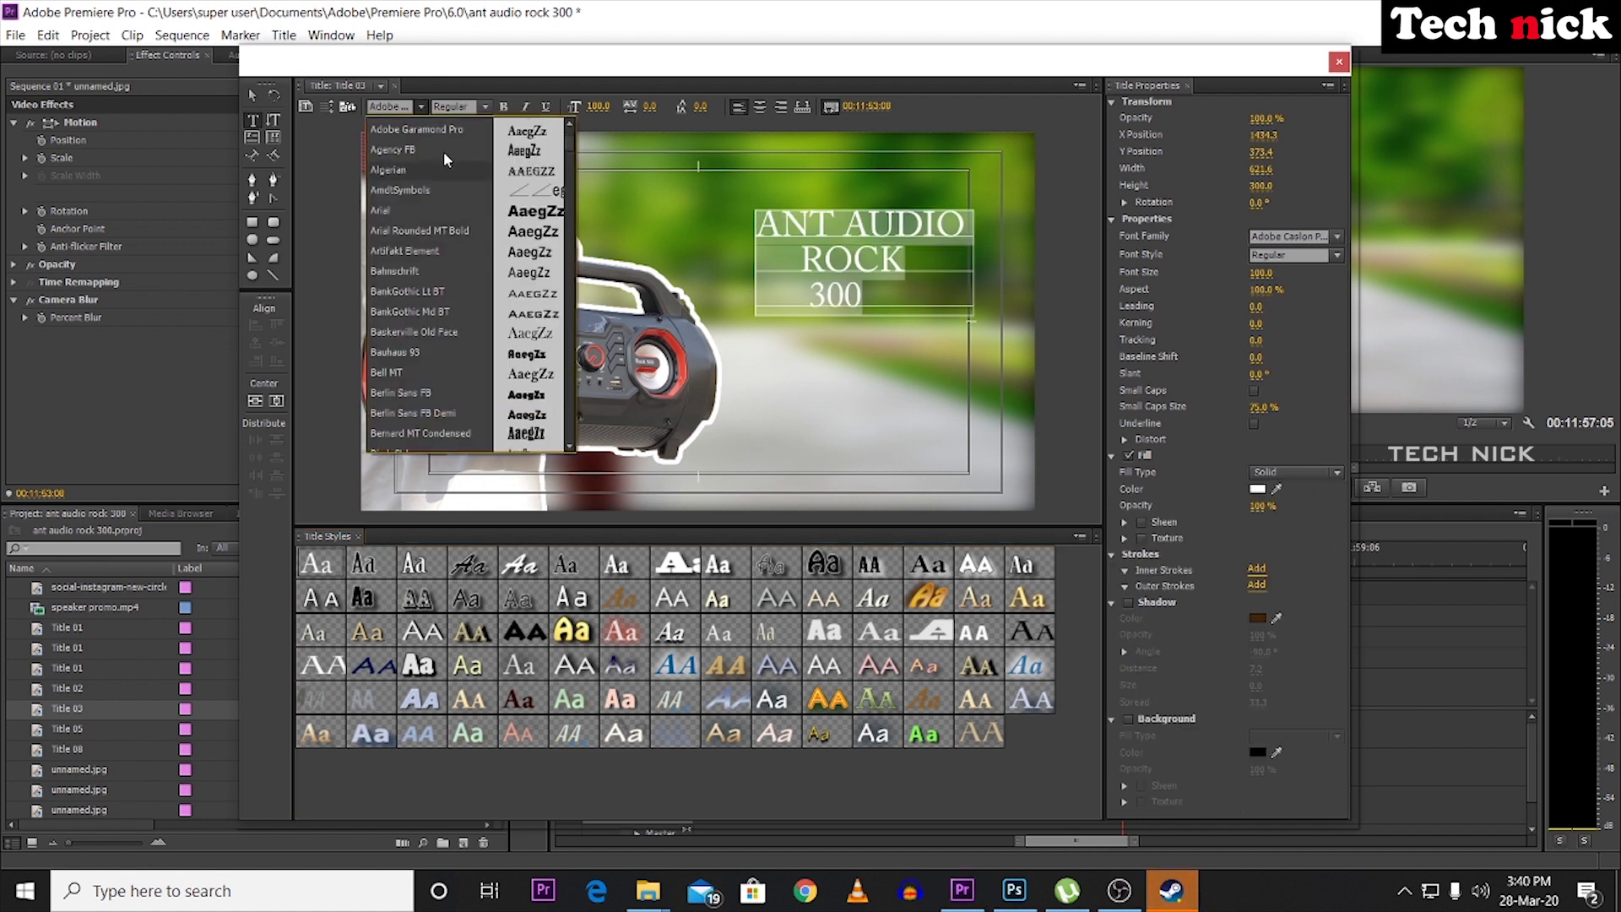
{"action": "scroll", "coordinate": [430, 250], "scroll_direction": "down", "scroll_amount": 10}
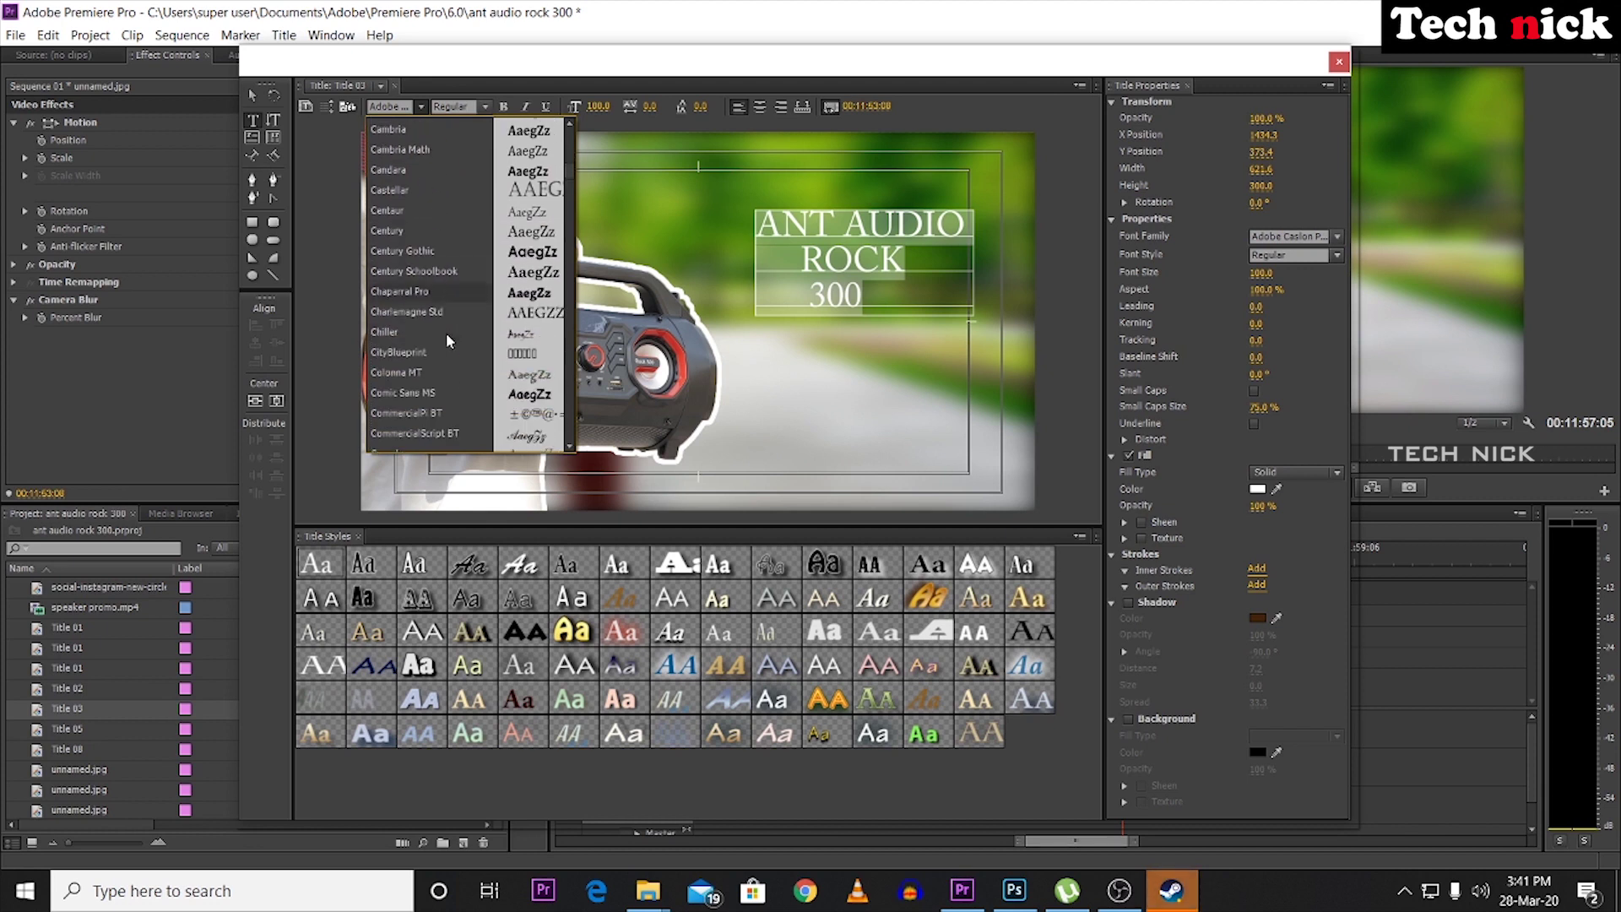
{"action": "scroll", "coordinate": [445, 345], "scroll_direction": "down", "scroll_amount": 4}
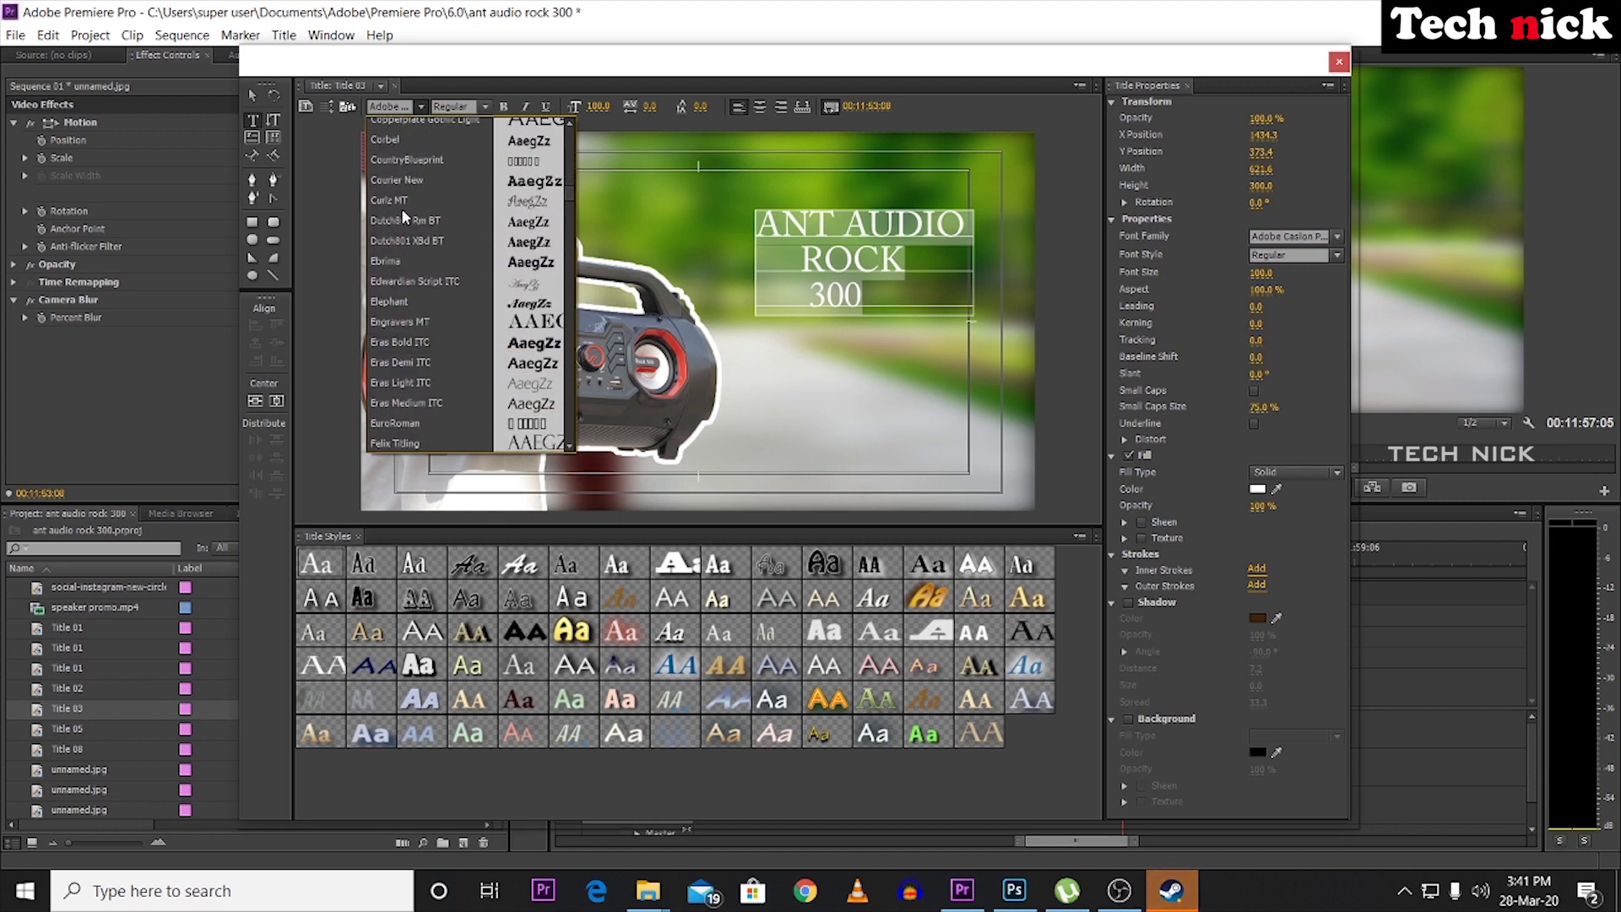
{"action": "left_click", "coordinate": [396, 342]}
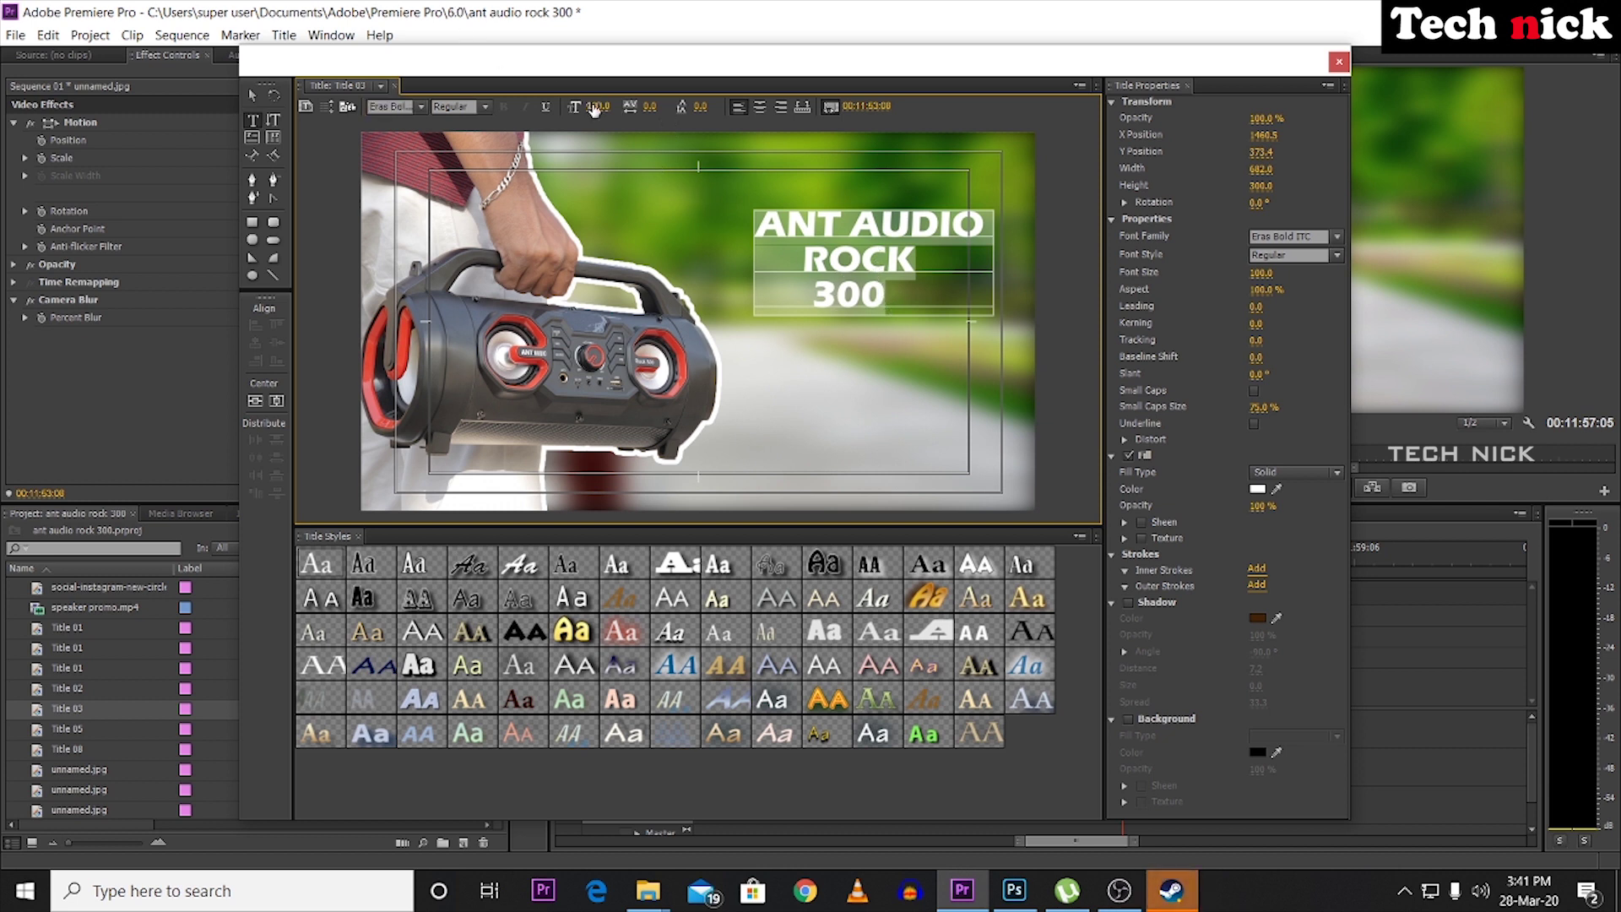
{"action": "left_click_drag", "start_coordinate": [597, 109], "coordinate": [640, 110]}
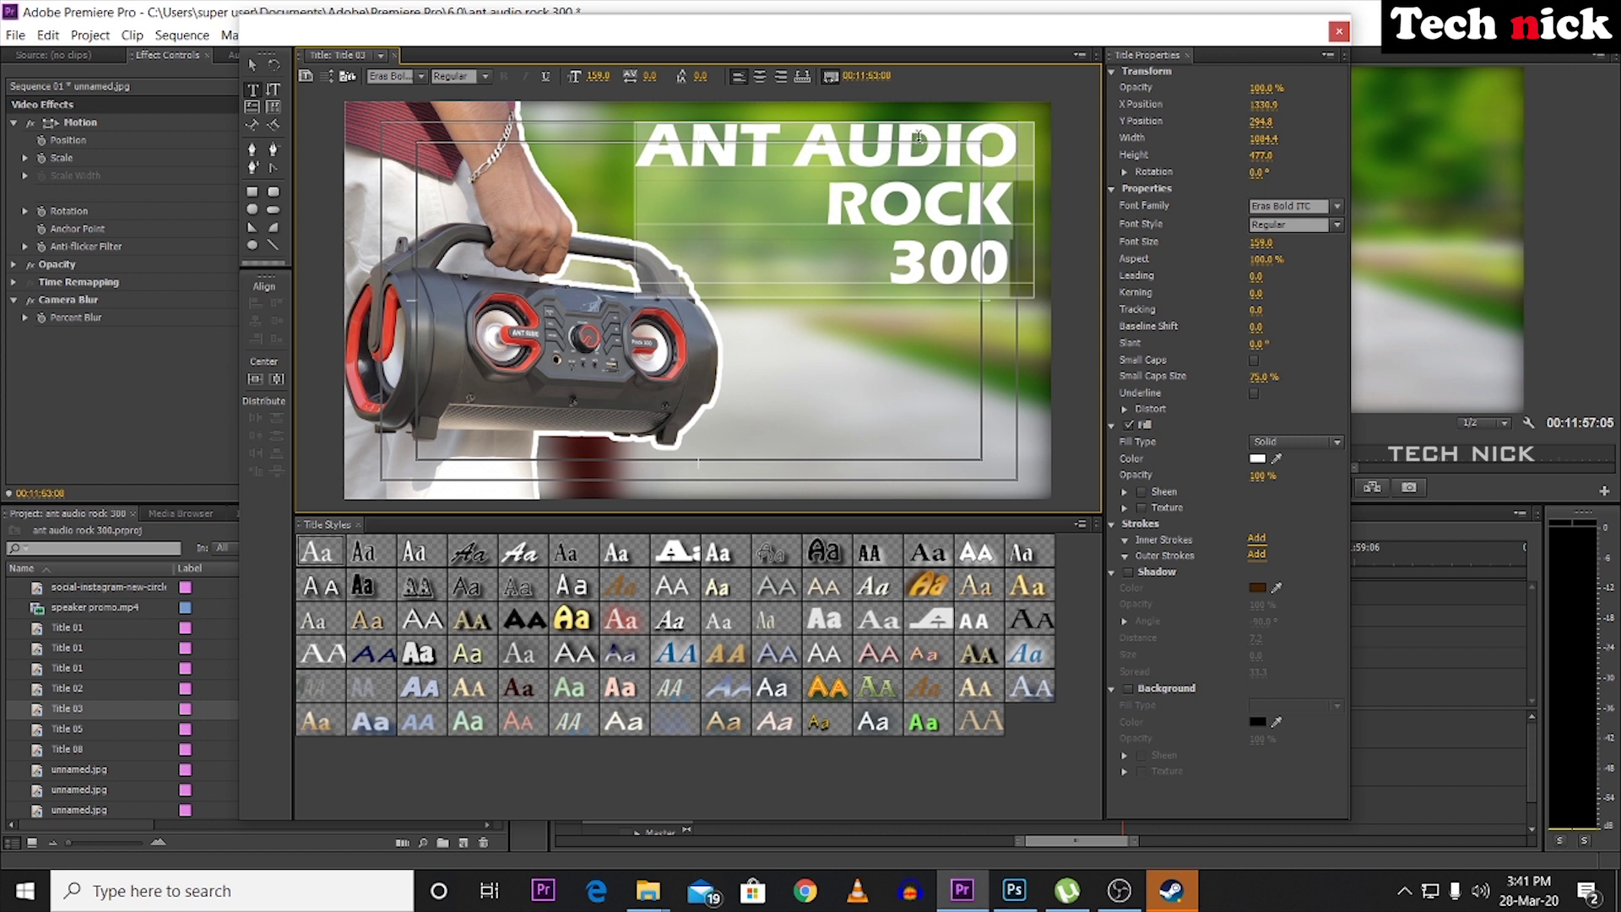
{"action": "left_click_drag", "start_coordinate": [700, 79], "coordinate": [748, 78]}
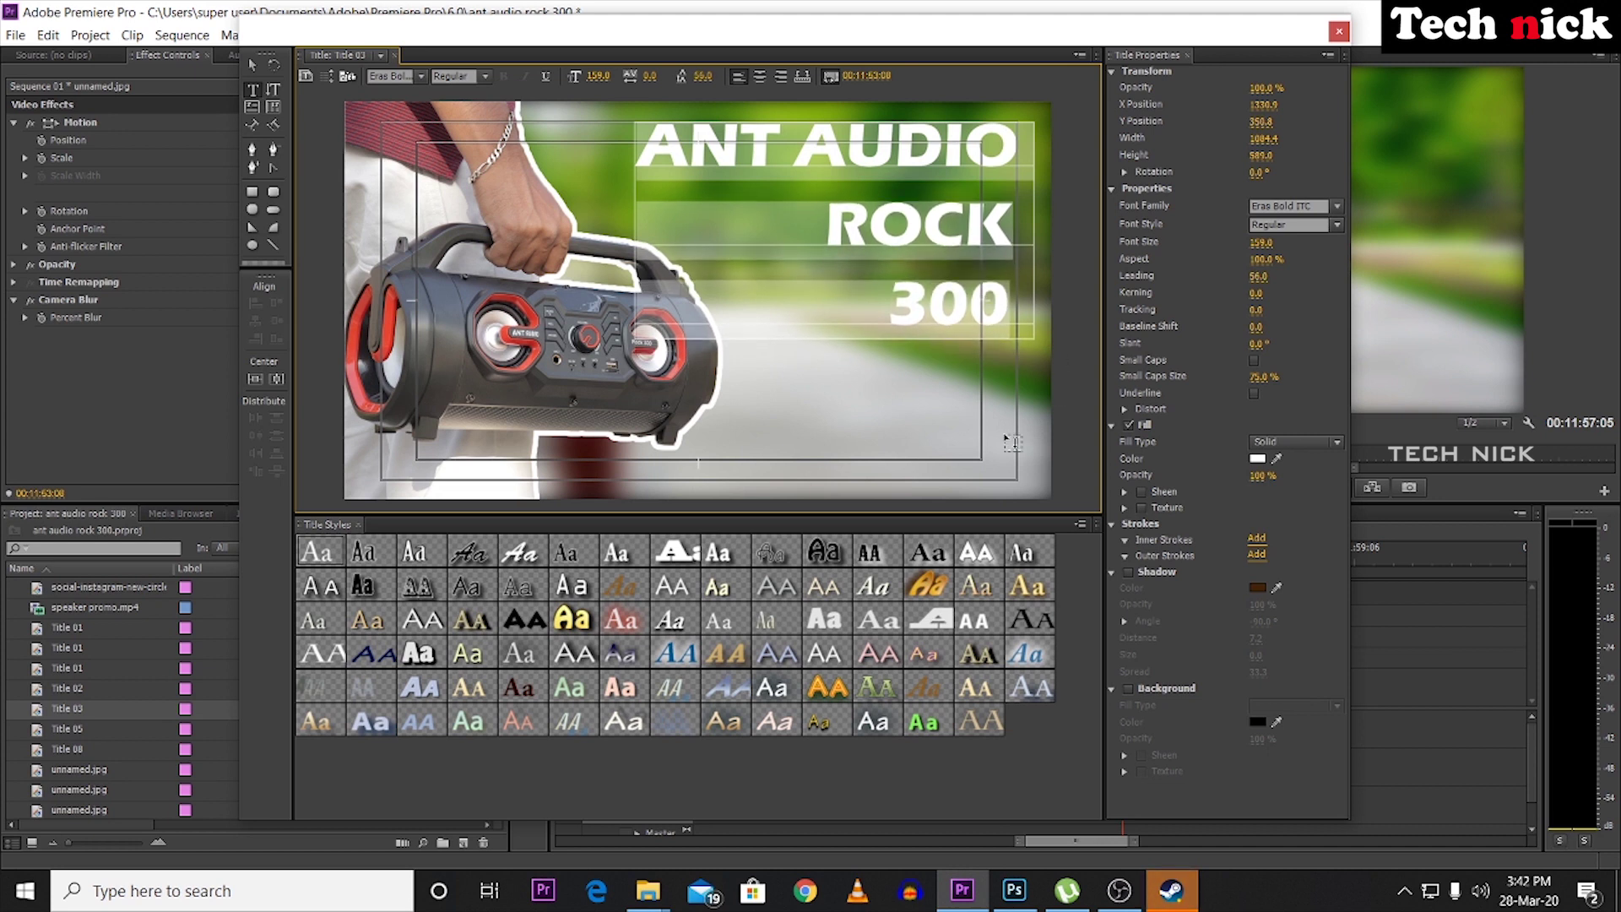
Try a yellow fill colour on the three title lines and return the fill to white.
{"action": "left_click", "coordinate": [918, 408]}
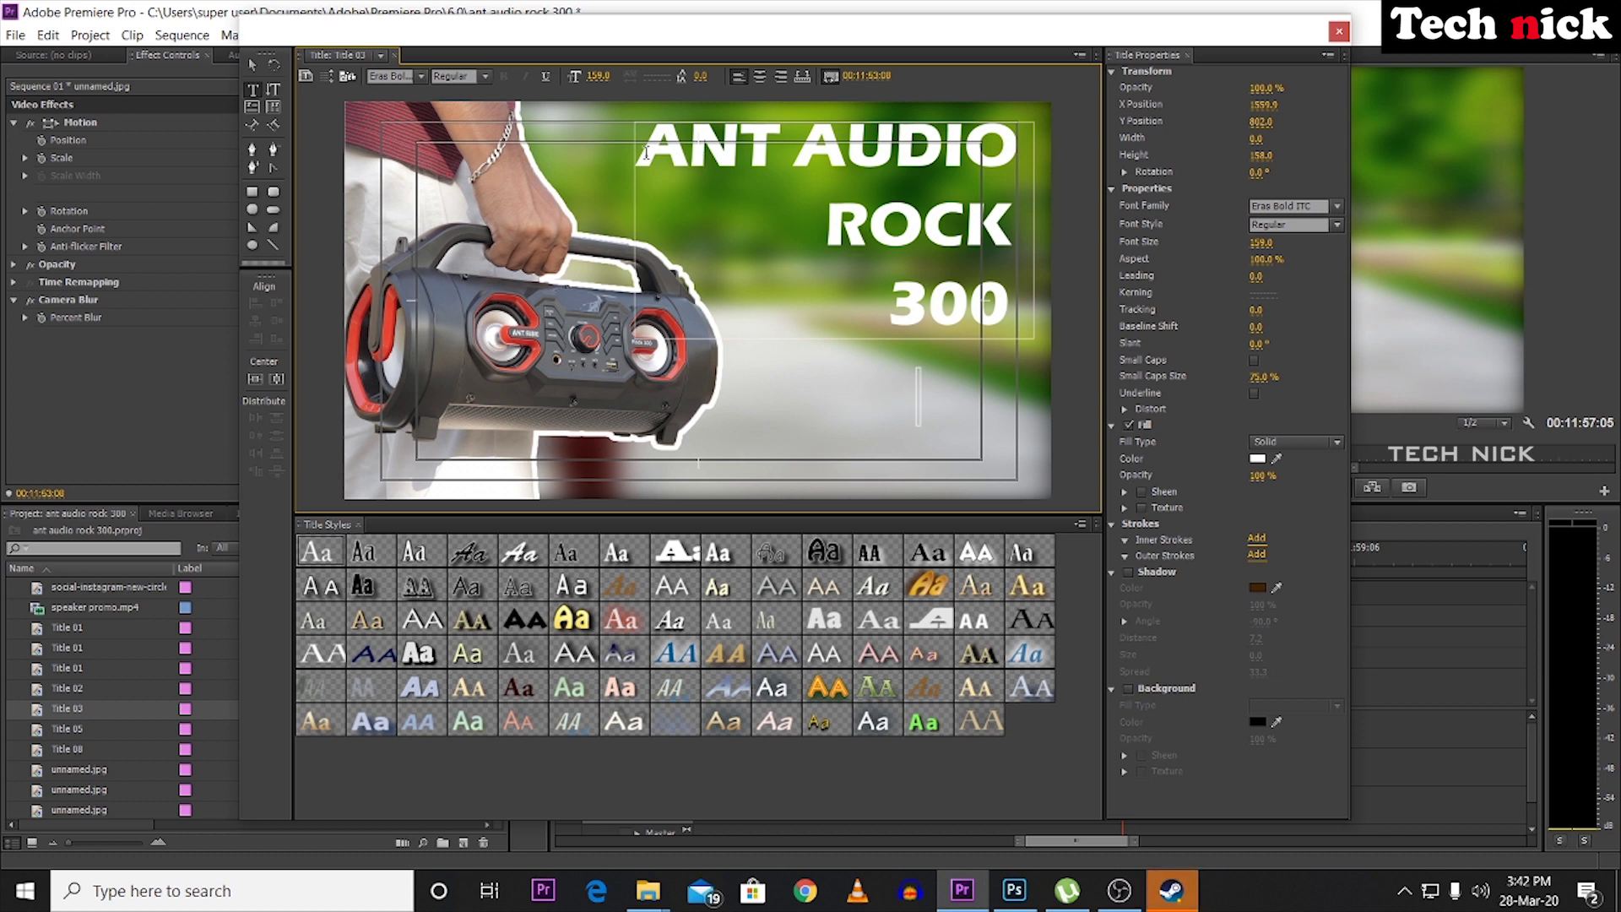
{"action": "left_click_drag", "start_coordinate": [631, 146], "coordinate": [1018, 324]}
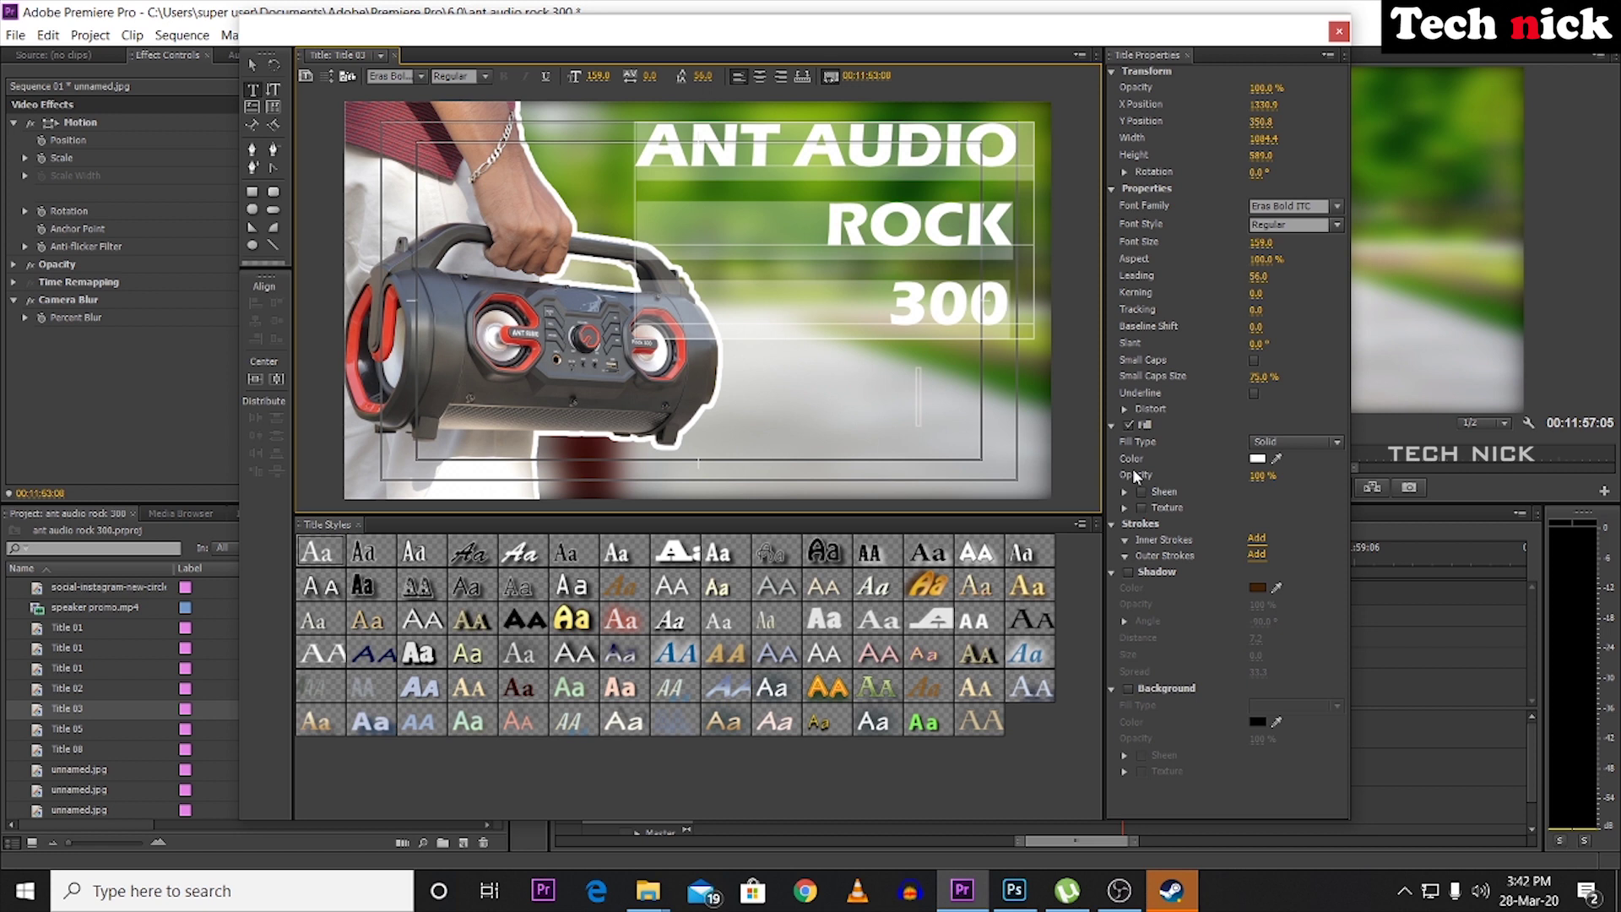
{"action": "left_click", "coordinate": [1258, 463]}
{"action": "left_click_drag", "start_coordinate": [858, 440], "coordinate": [860, 412]}
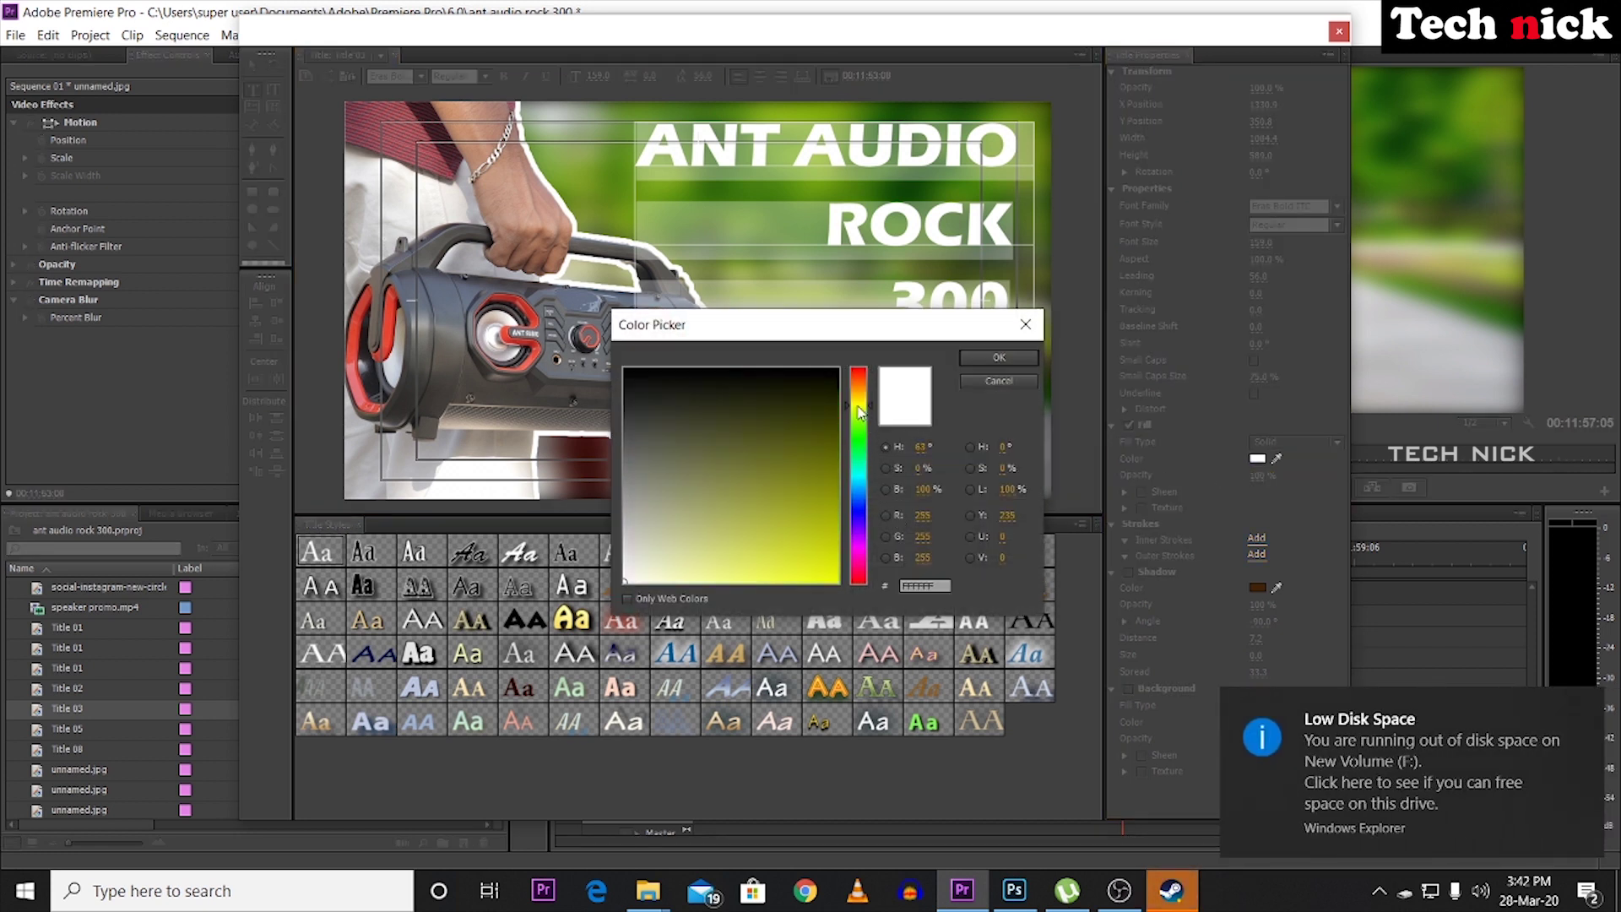
{"action": "left_click", "coordinate": [791, 582]}
{"action": "left_click", "coordinate": [998, 358]}
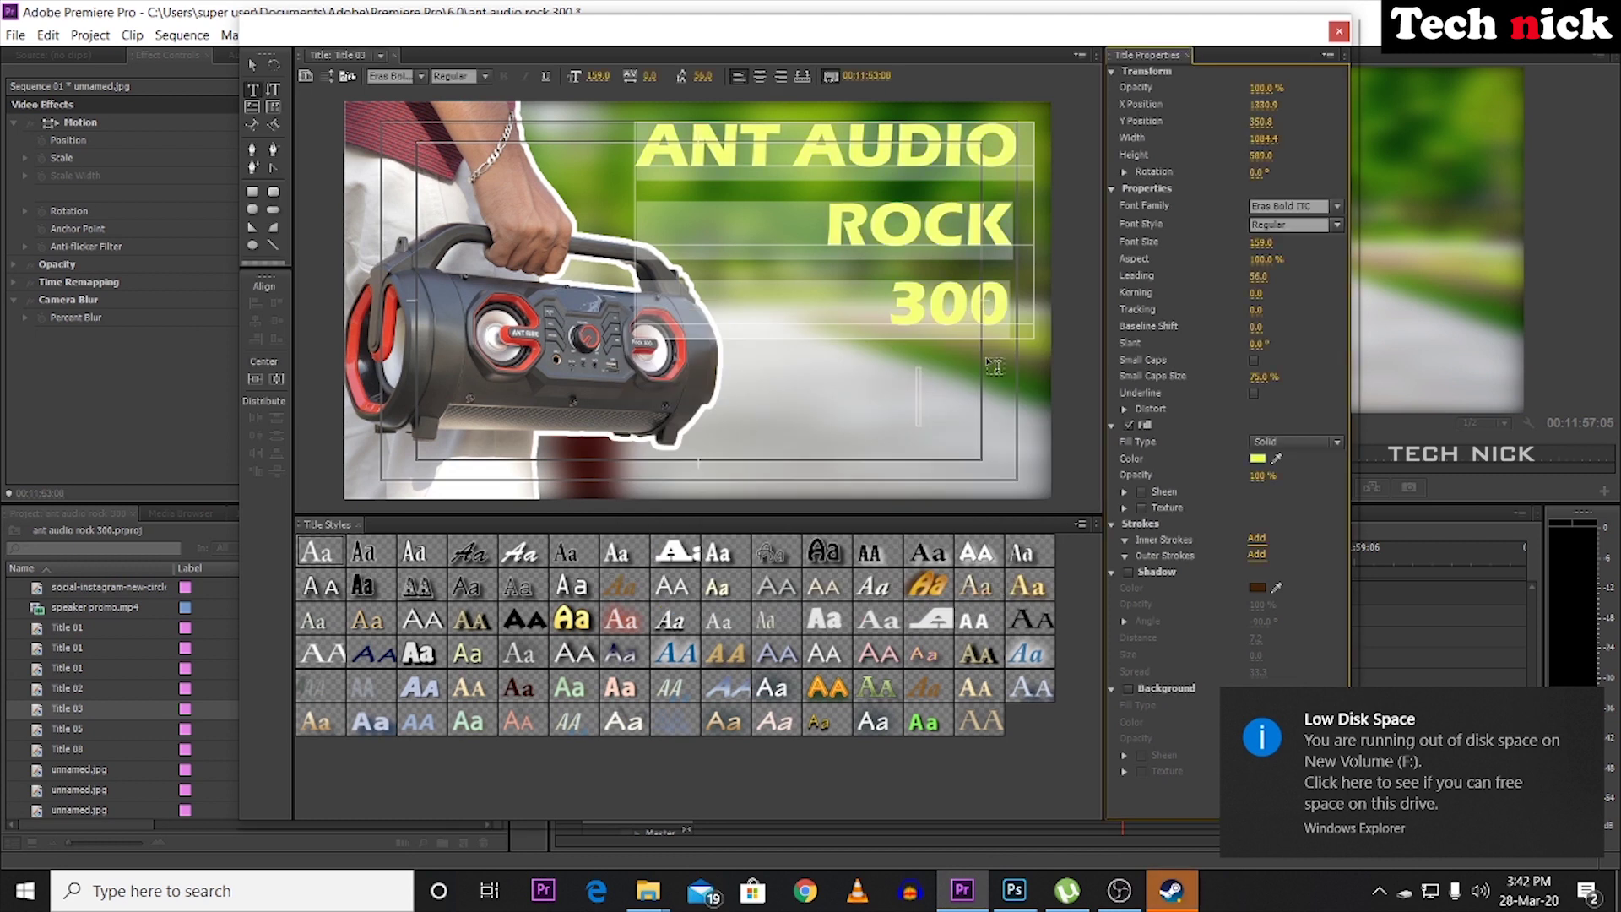
{"action": "left_click", "coordinate": [1257, 458]}
{"action": "left_click_drag", "start_coordinate": [727, 528], "coordinate": [570, 614]}
{"action": "left_click", "coordinate": [998, 358]}
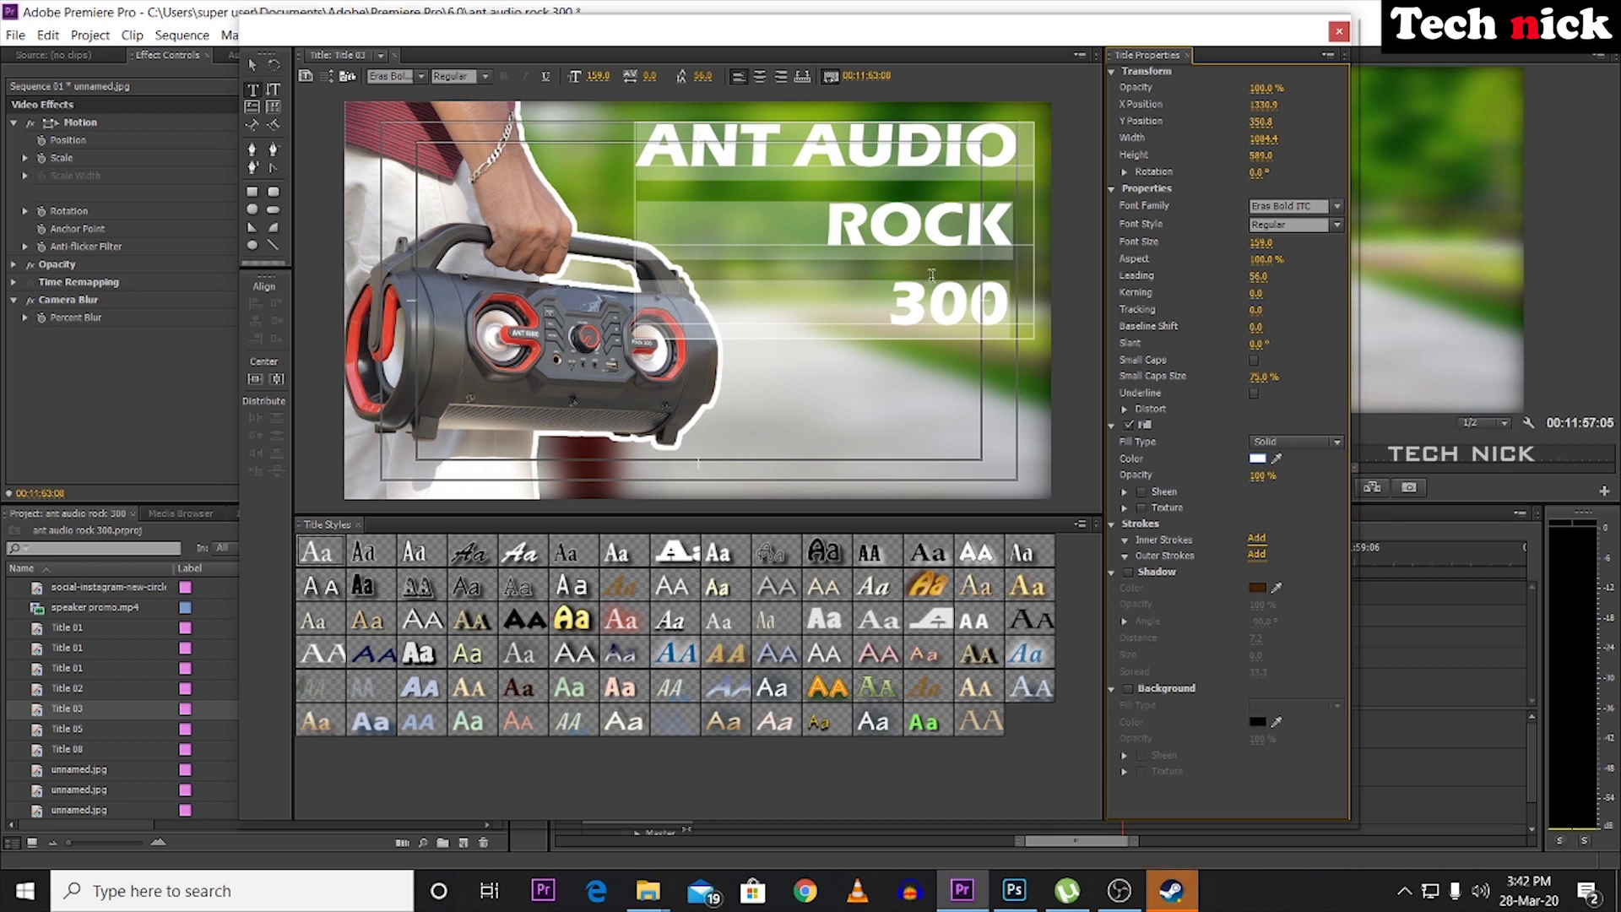
Add an outer edge stroke of size 35 to all three title lines.
{"action": "left_click", "coordinate": [894, 411]}
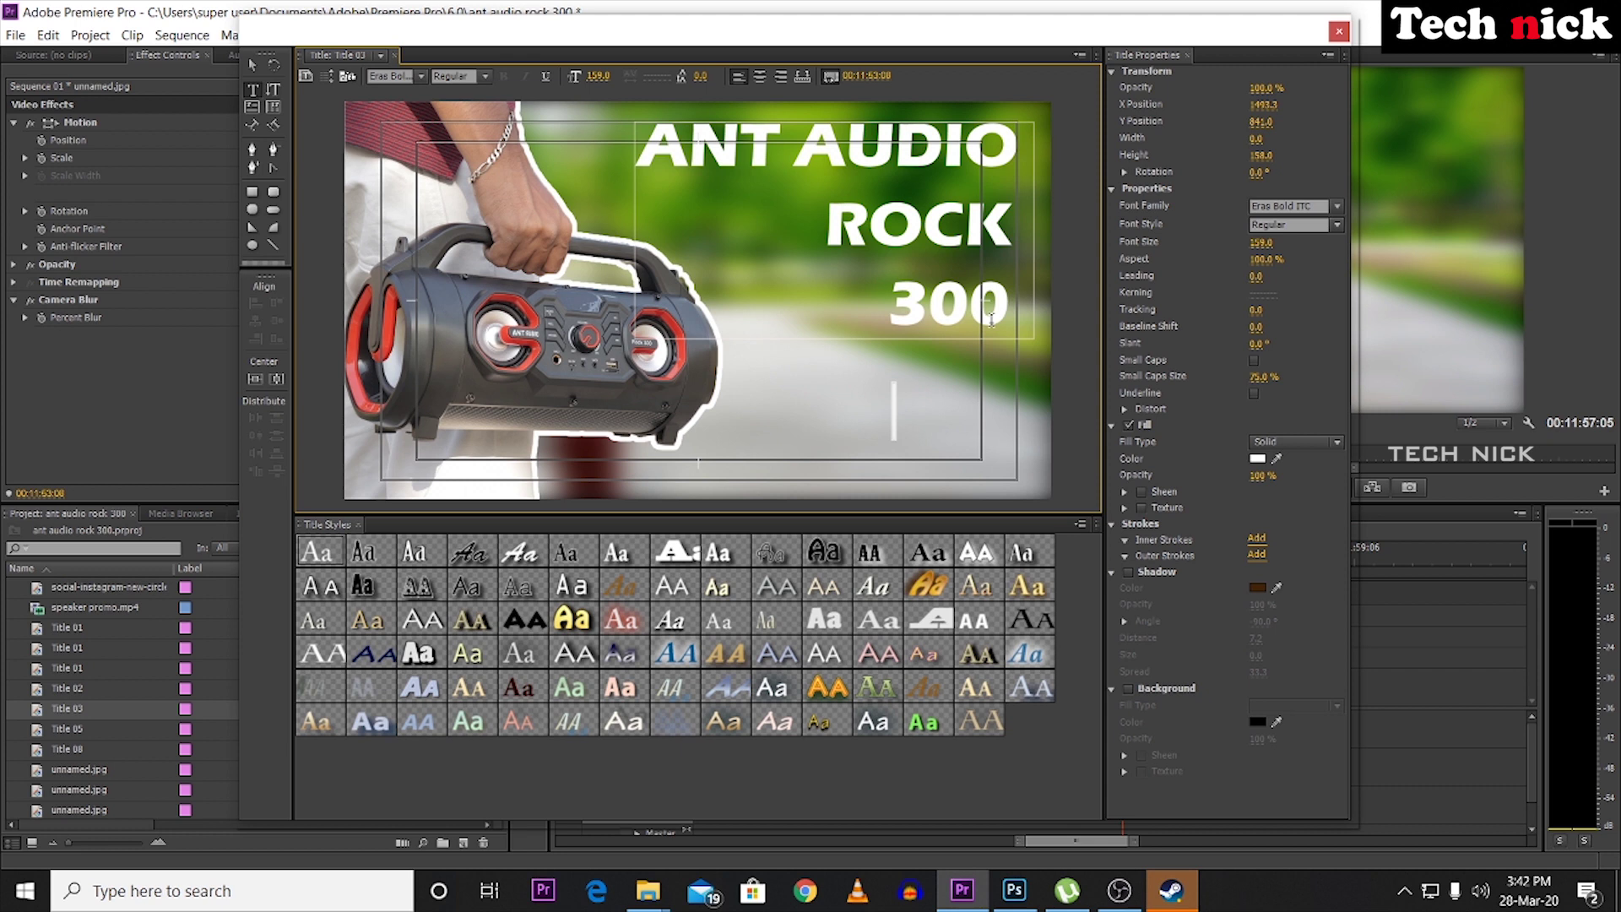
{"action": "left_click_drag", "start_coordinate": [646, 145], "coordinate": [752, 157]}
{"action": "left_click_drag", "start_coordinate": [865, 156], "coordinate": [1023, 308]}
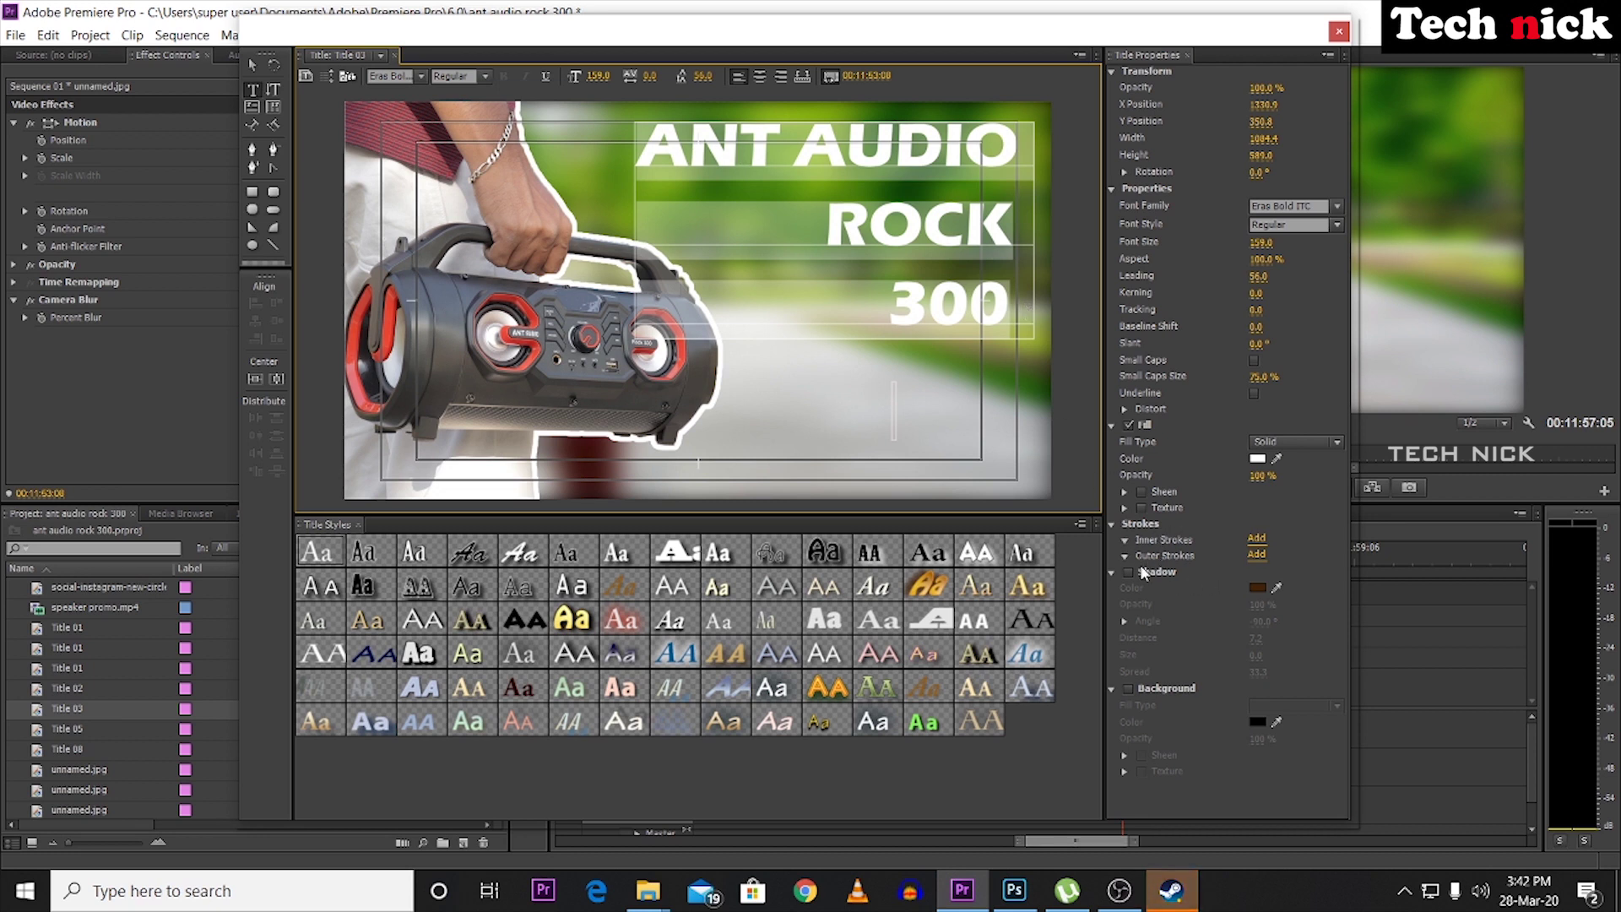
{"action": "left_click", "coordinate": [1258, 557]}
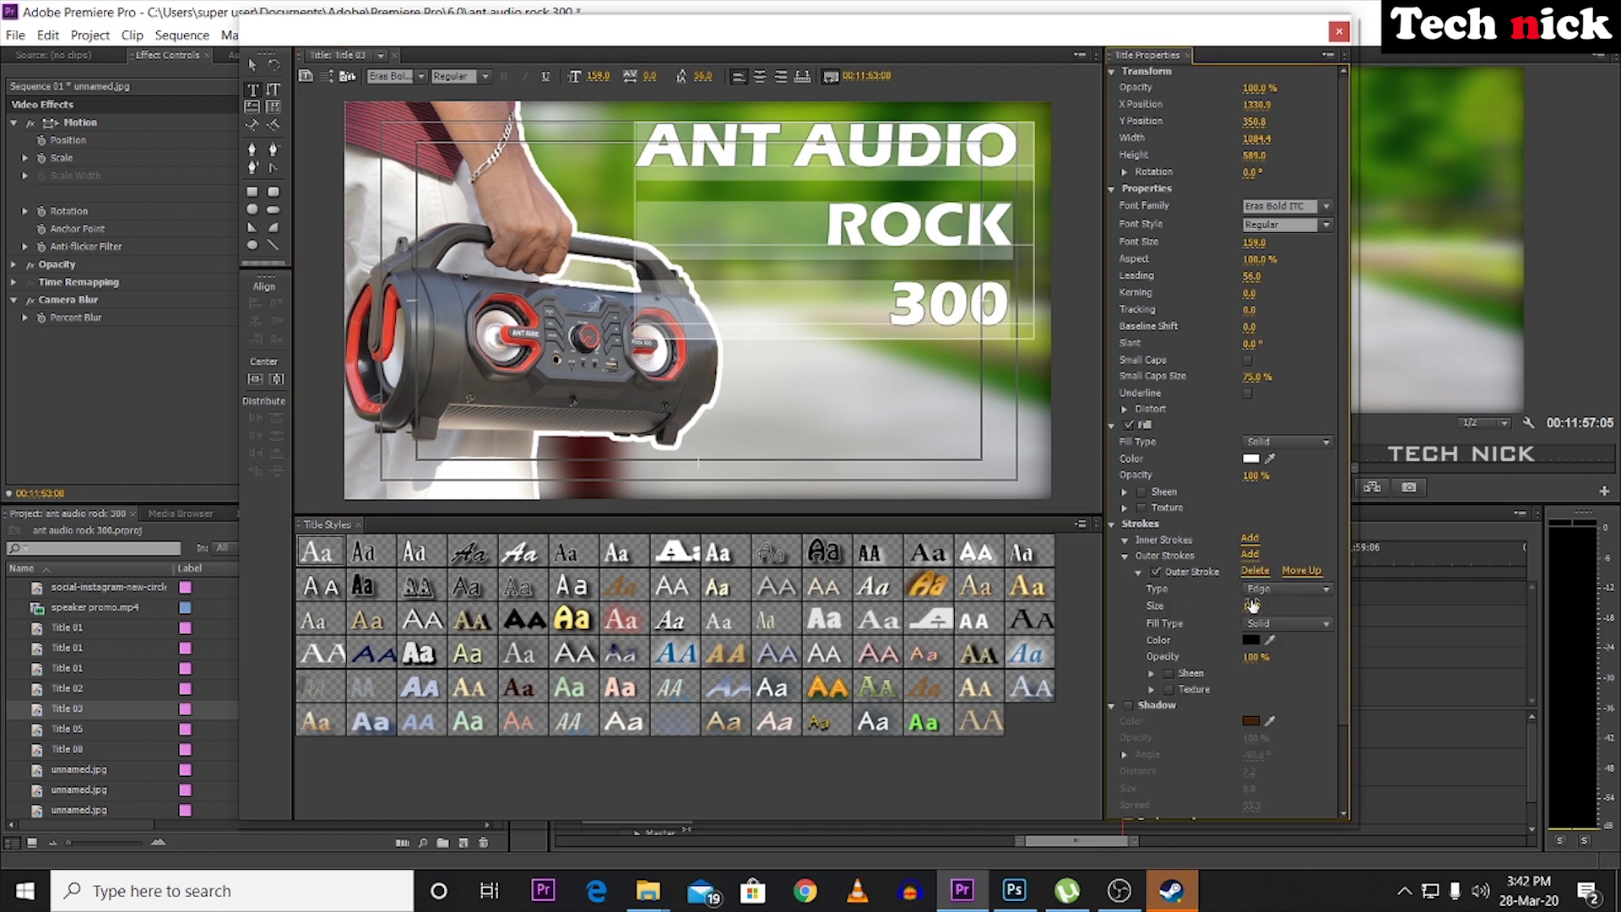
{"action": "mouse_move", "coordinate": [1252, 606]}
{"action": "left_mouse_down"}
{"action": "mouse_move", "coordinate": [1279, 606]}
{"action": "mouse_move", "coordinate": [1248, 606]}
{"action": "left_mouse_up"}
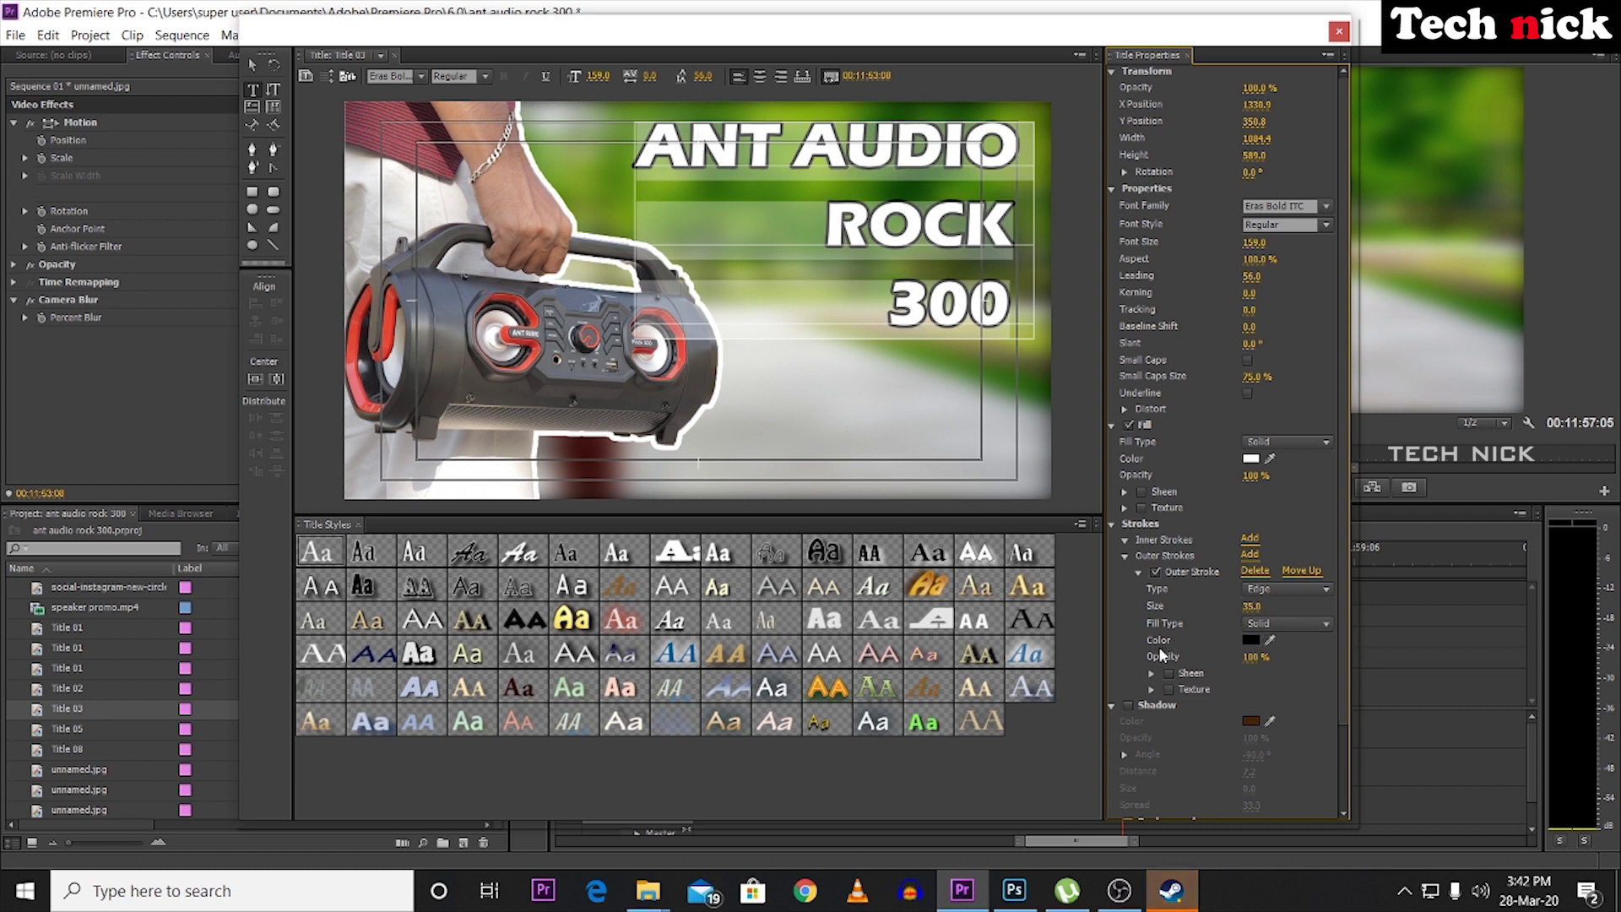
Try red FF2424 as the title text's outer stroke colour and return the stroke to black.
{"action": "left_click", "coordinate": [1250, 639]}
{"action": "left_click", "coordinate": [807, 583]}
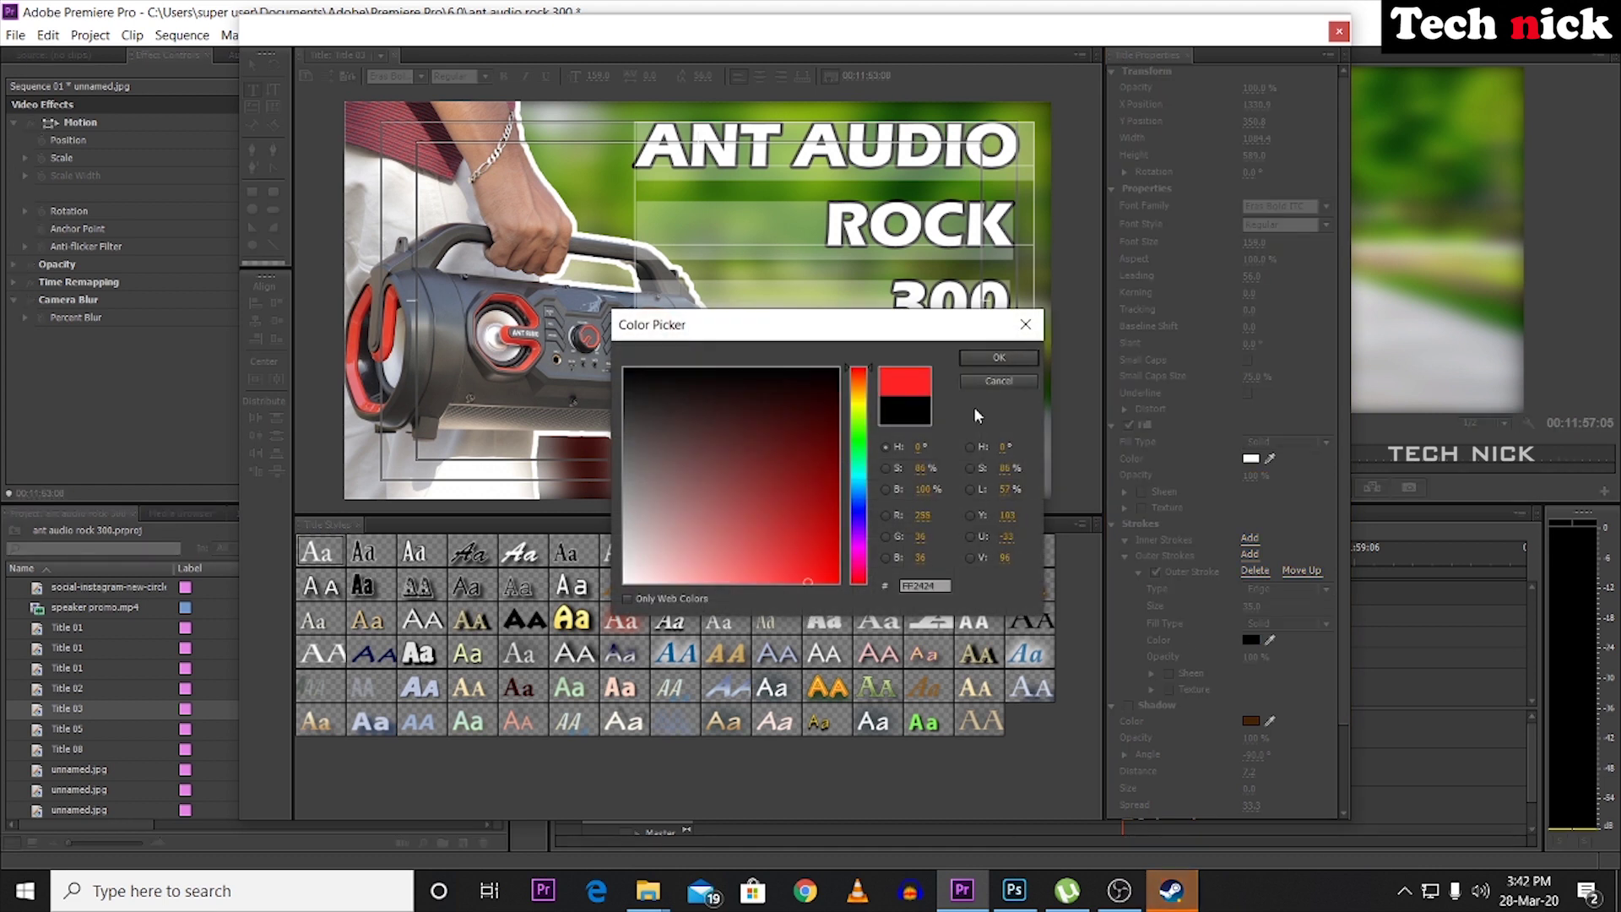
{"action": "left_click", "coordinate": [996, 358]}
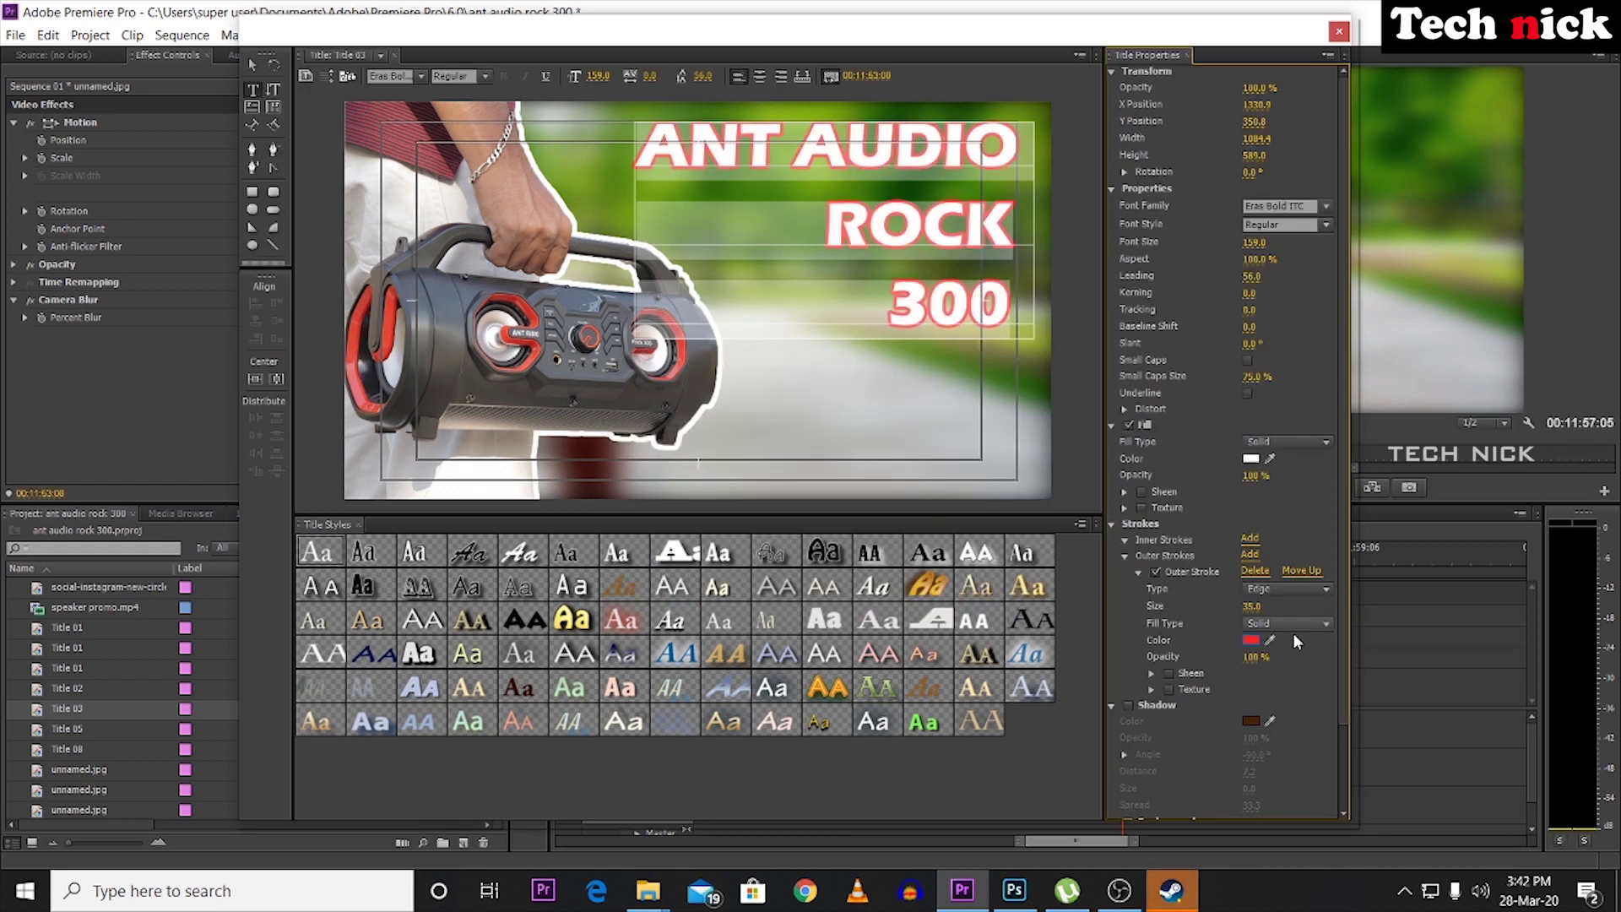
{"action": "left_click", "coordinate": [1251, 640]}
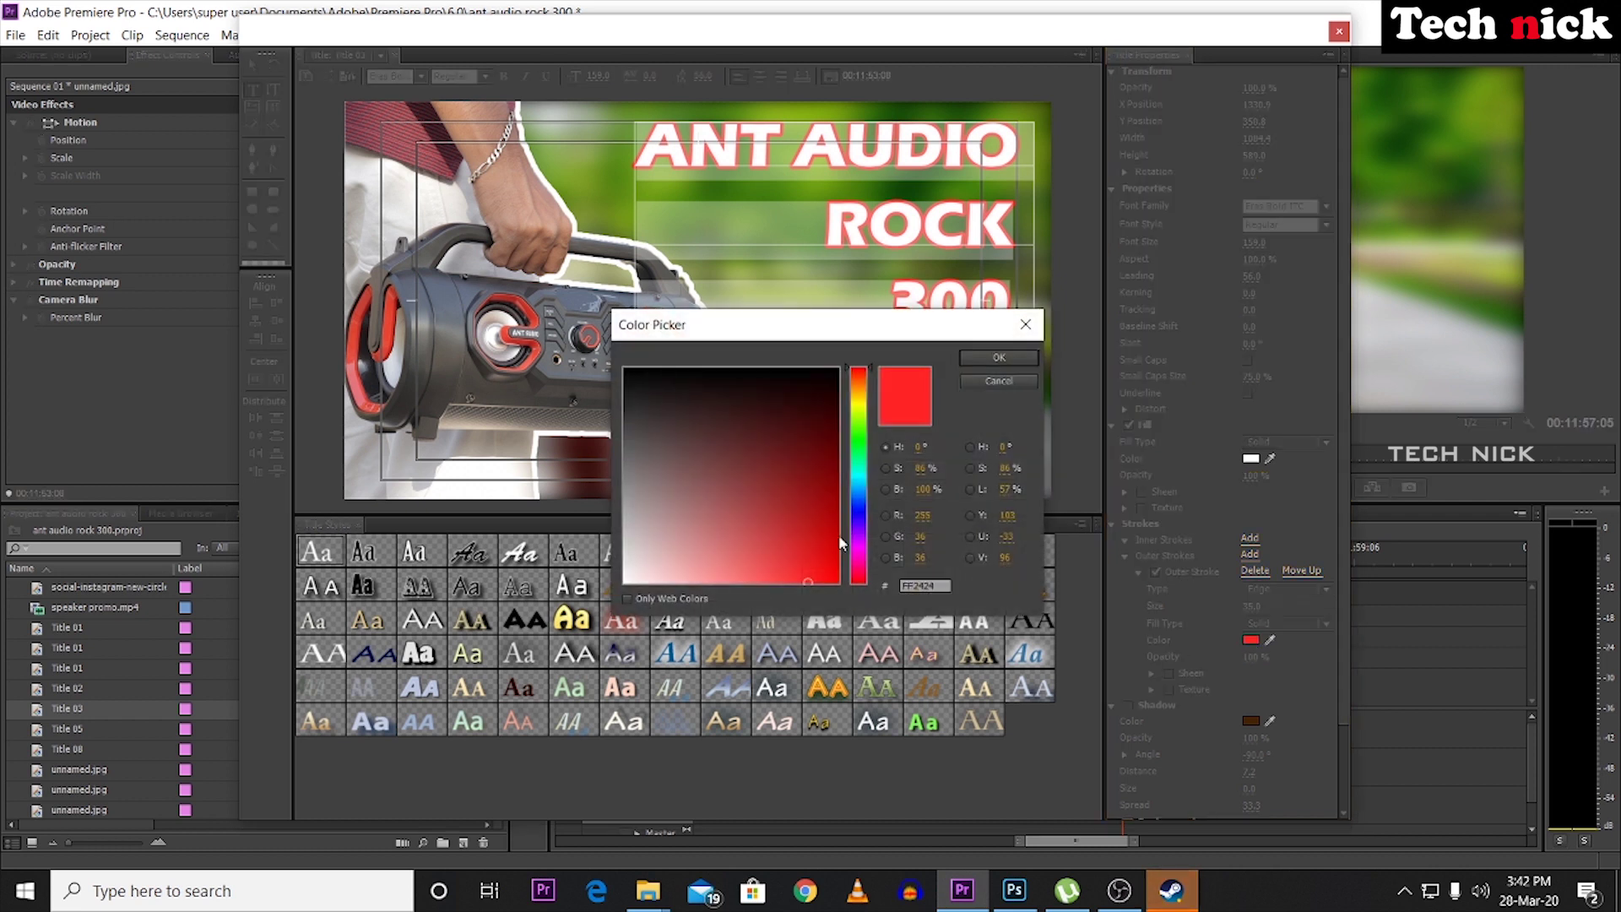
{"action": "left_click_drag", "start_coordinate": [838, 534], "coordinate": [854, 357]}
{"action": "left_click", "coordinate": [1001, 358]}
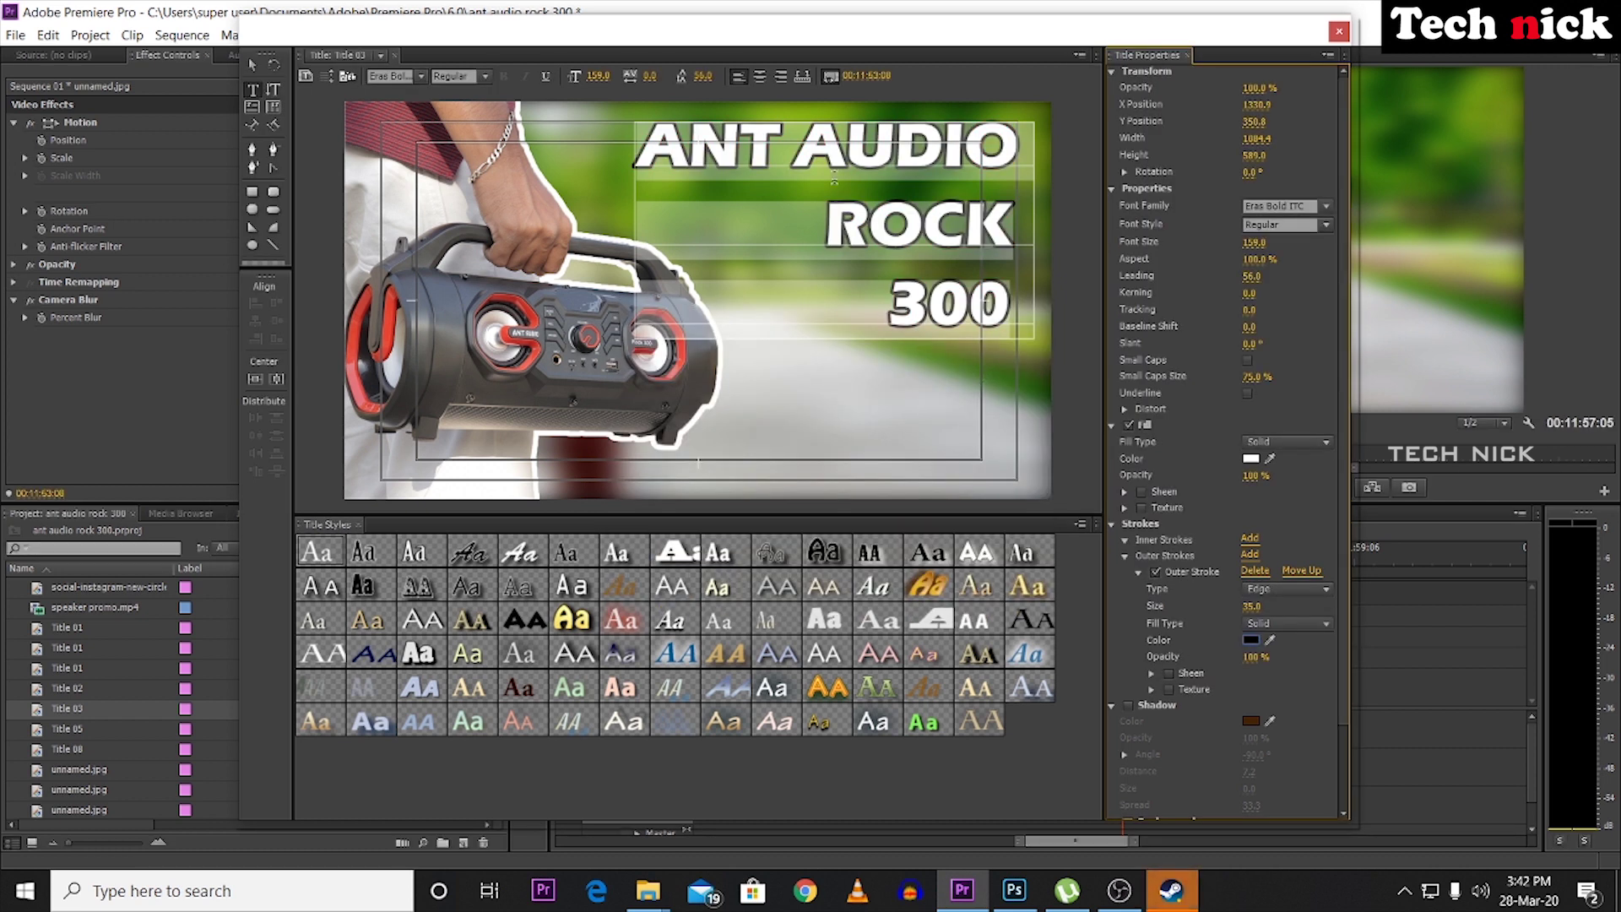
Add the separate text BEAST MODE and place it beneath the speaker in the image's lower-left corner.
{"action": "left_click", "coordinate": [253, 93]}
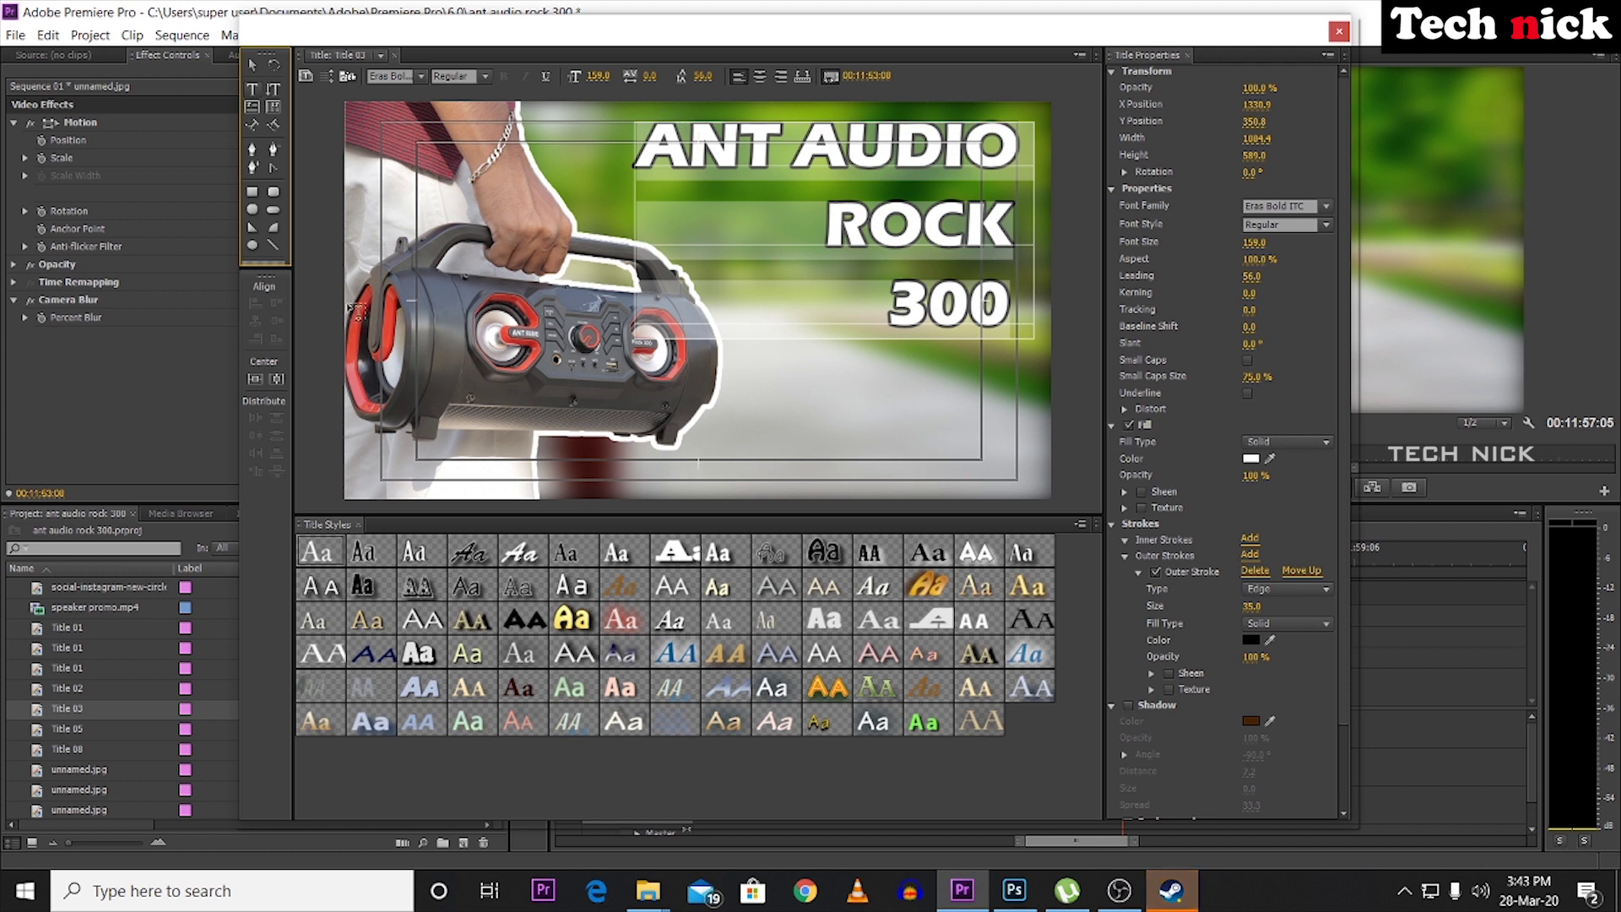
{"action": "left_click", "coordinate": [656, 456]}
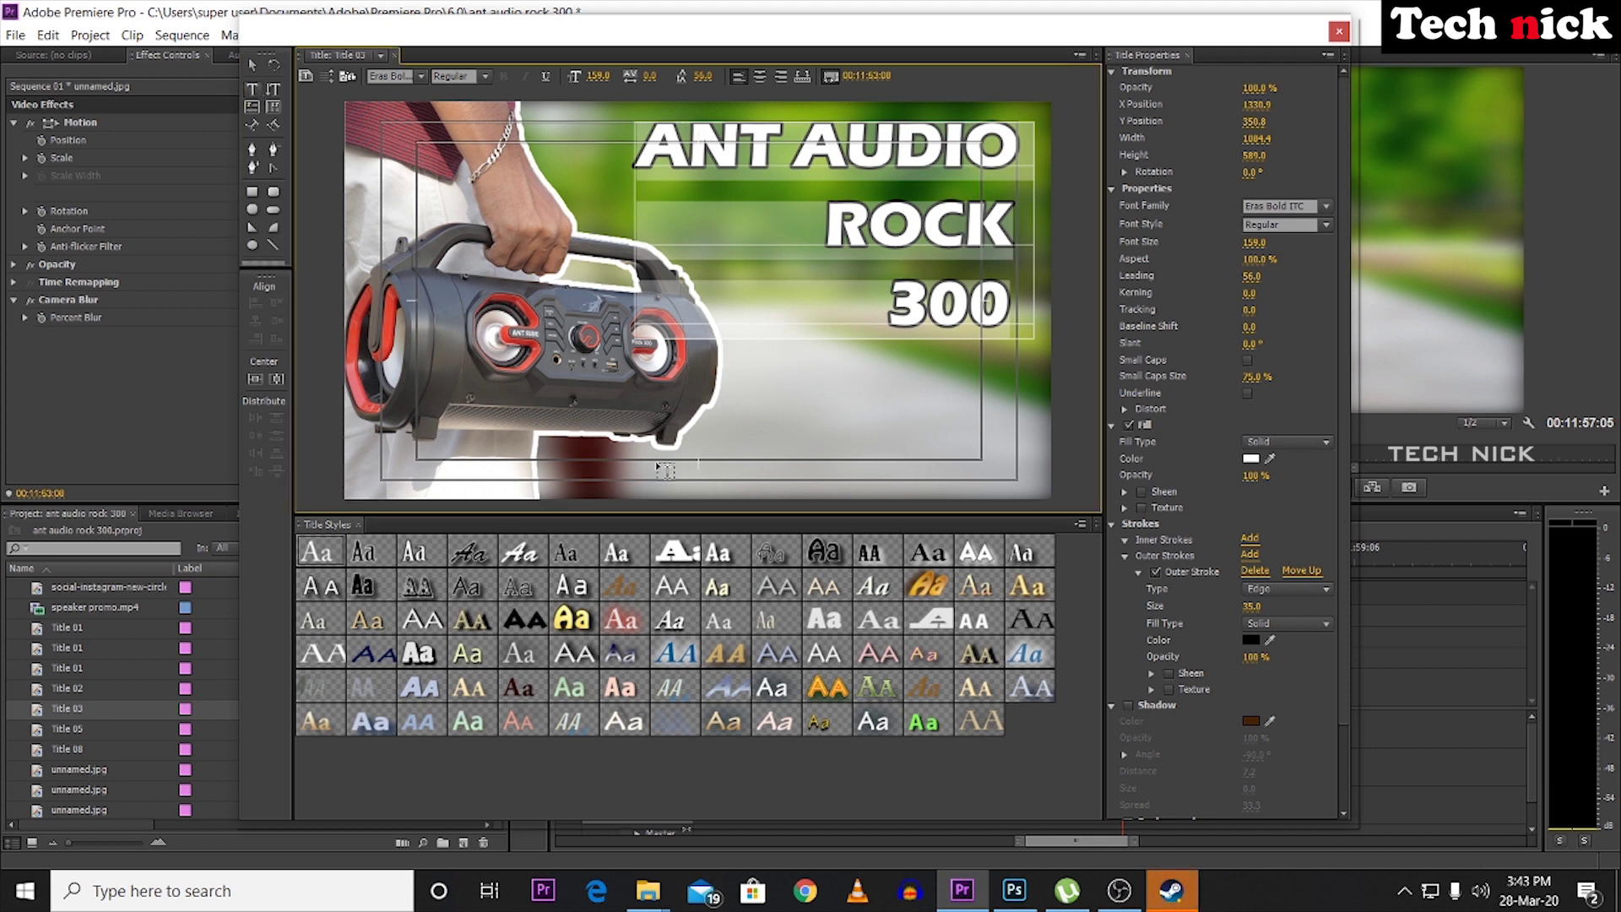
{"action": "type", "text": "BE"}
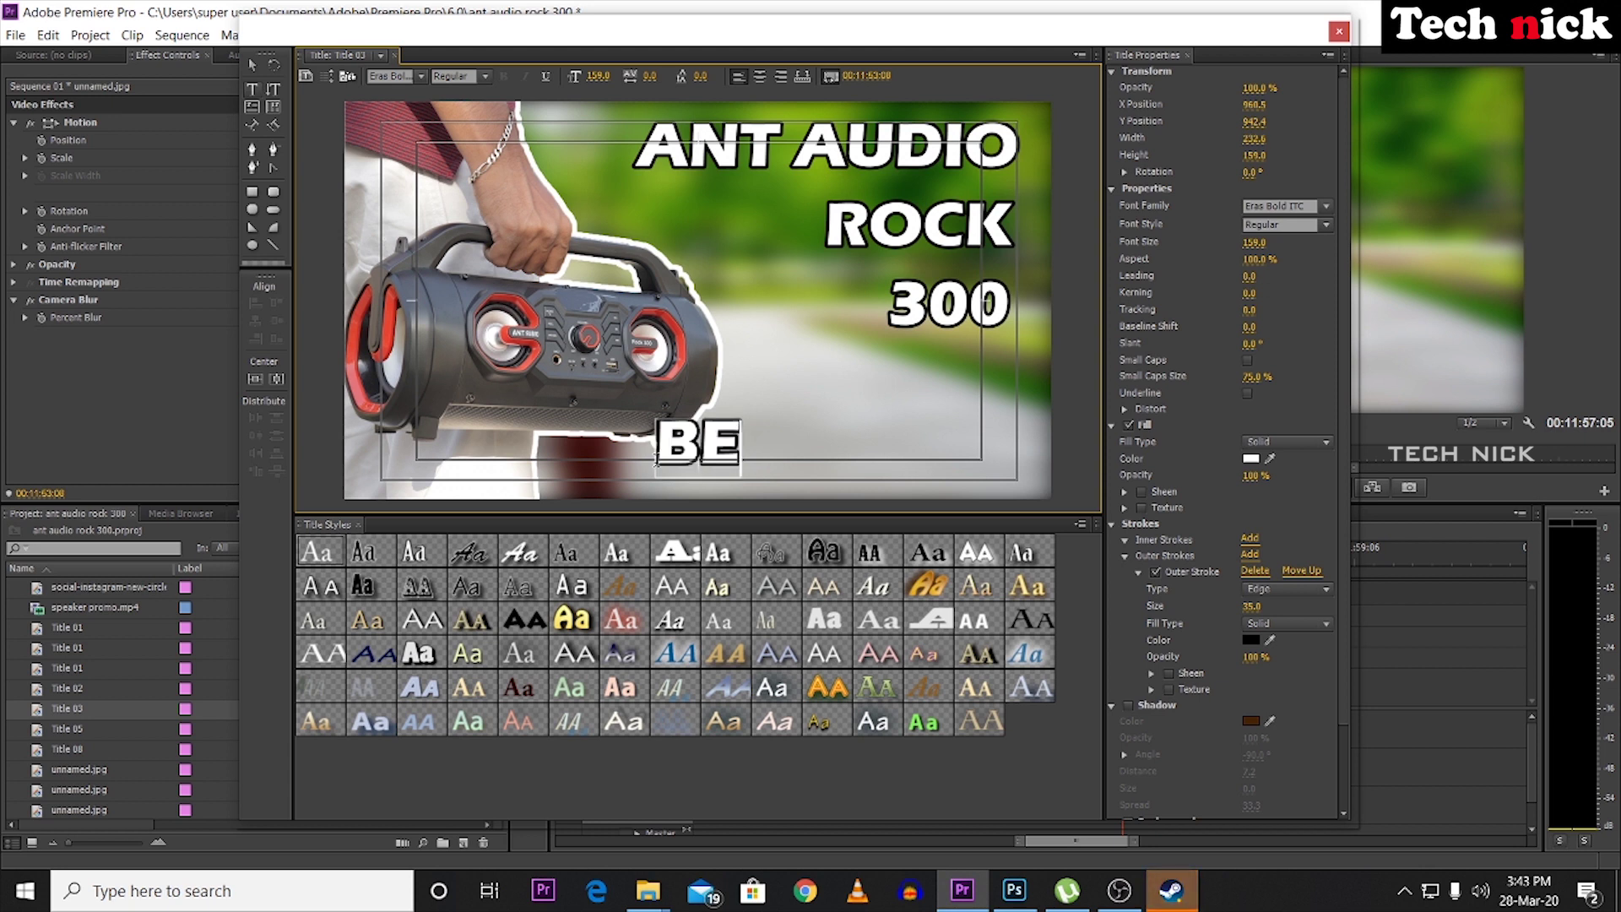
{"action": "type", "text": "AST MODE"}
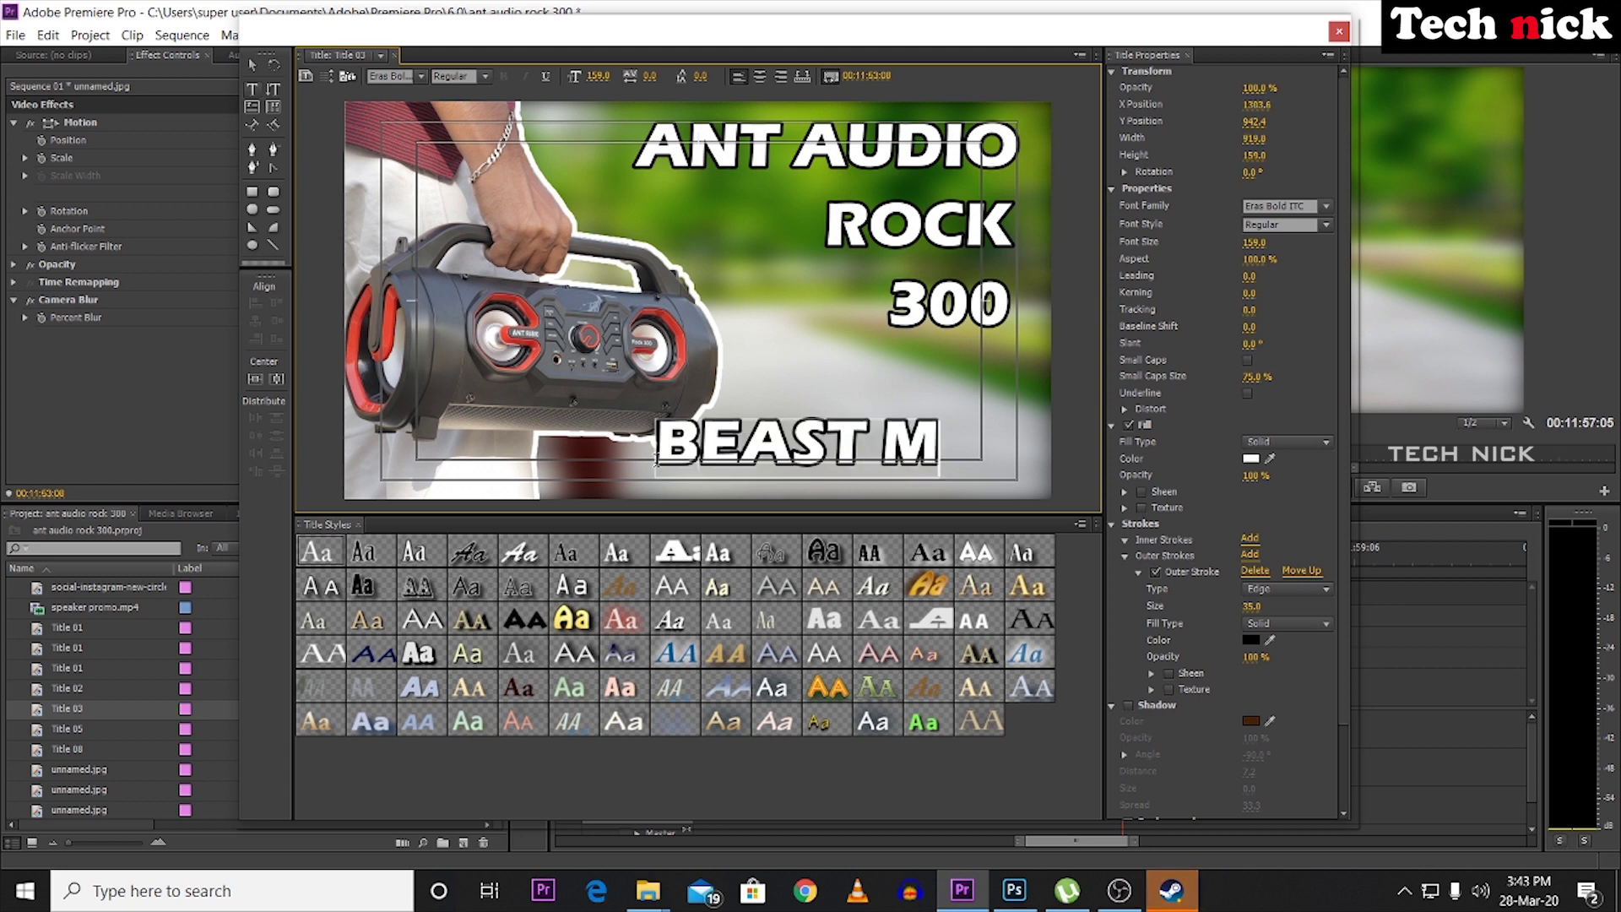
{"action": "left_click", "coordinate": [252, 65]}
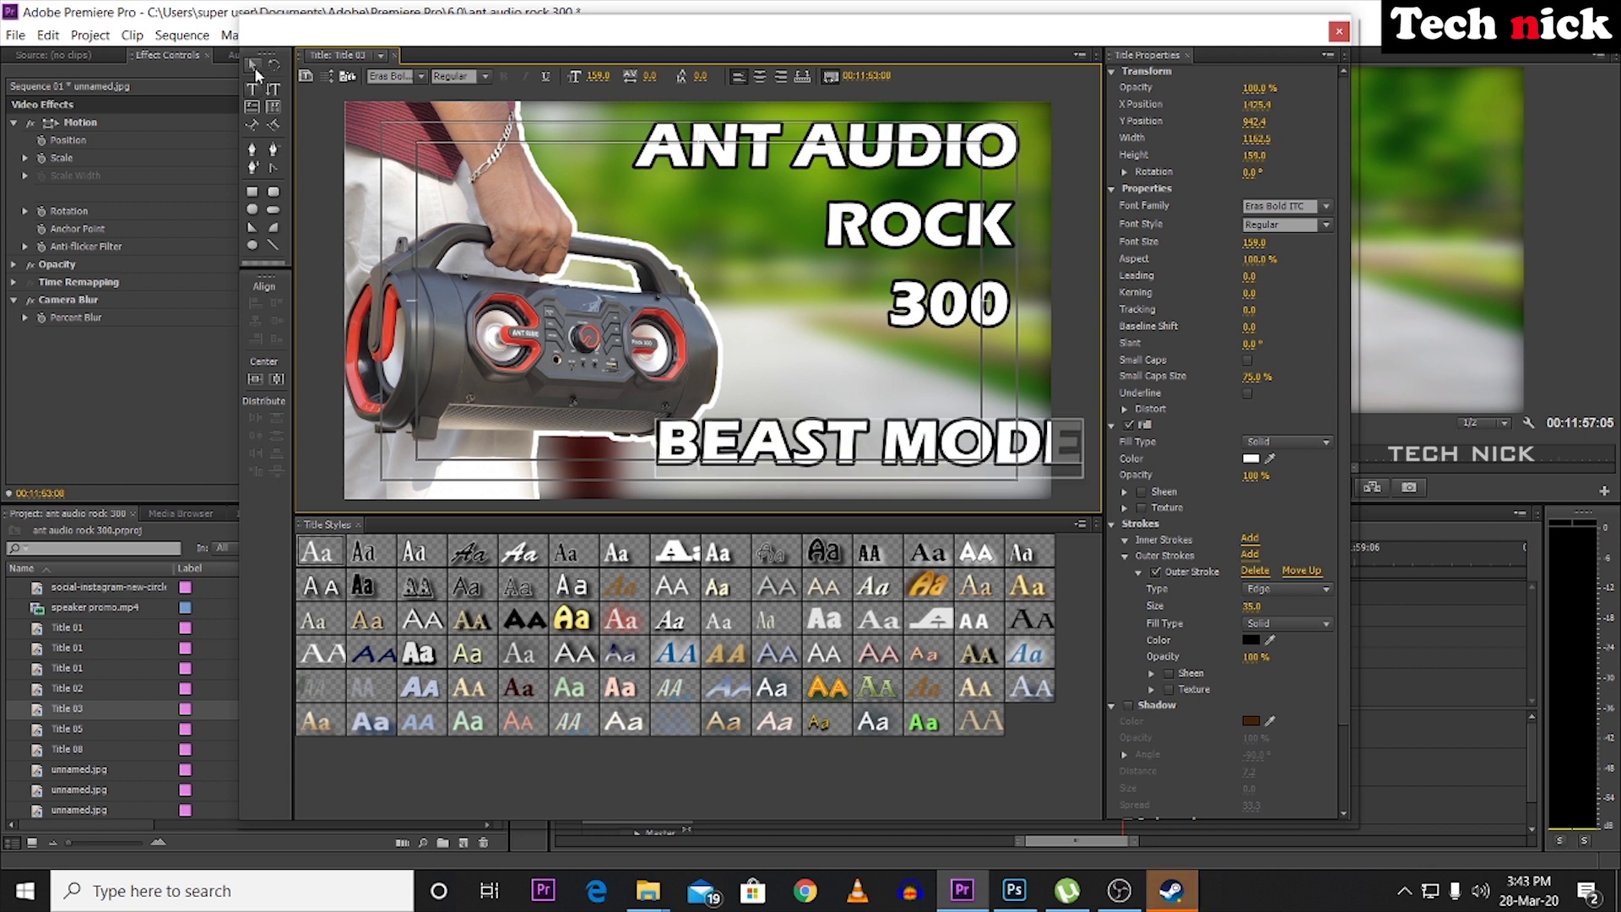
{"action": "left_click_drag", "start_coordinate": [852, 447], "coordinate": [577, 465]}
{"action": "left_click_drag", "start_coordinate": [397, 469], "coordinate": [390, 474]}
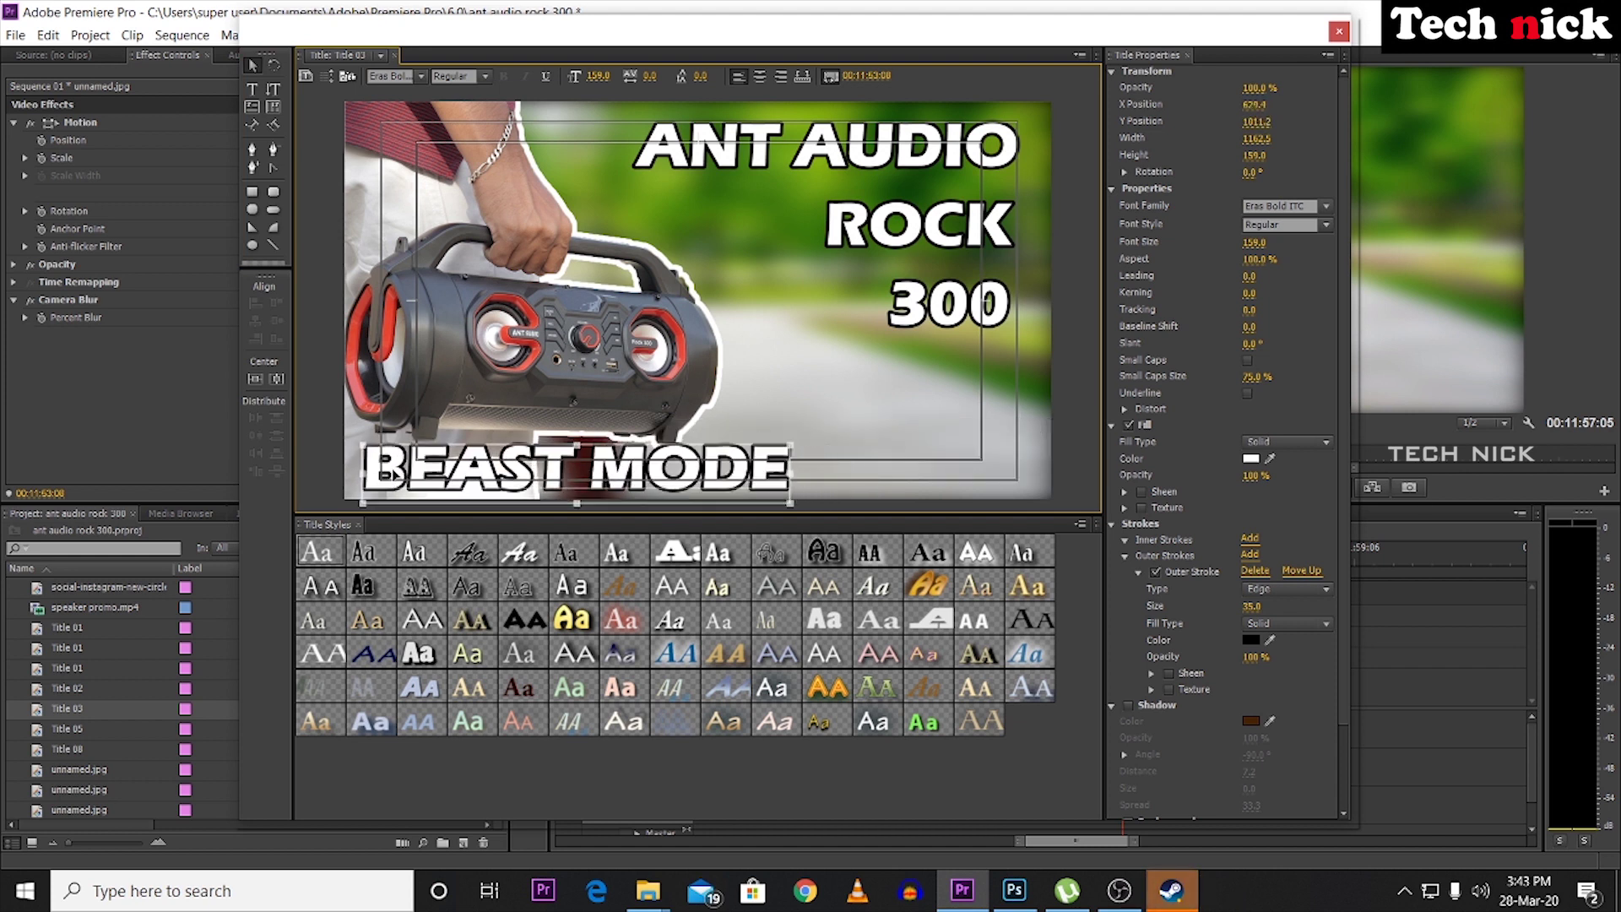
Set the fill colour of the BEAST MODE text to yellow EDFF23 and close the title editing window.
{"action": "left_click", "coordinate": [252, 88]}
{"action": "left_click", "coordinate": [377, 471]}
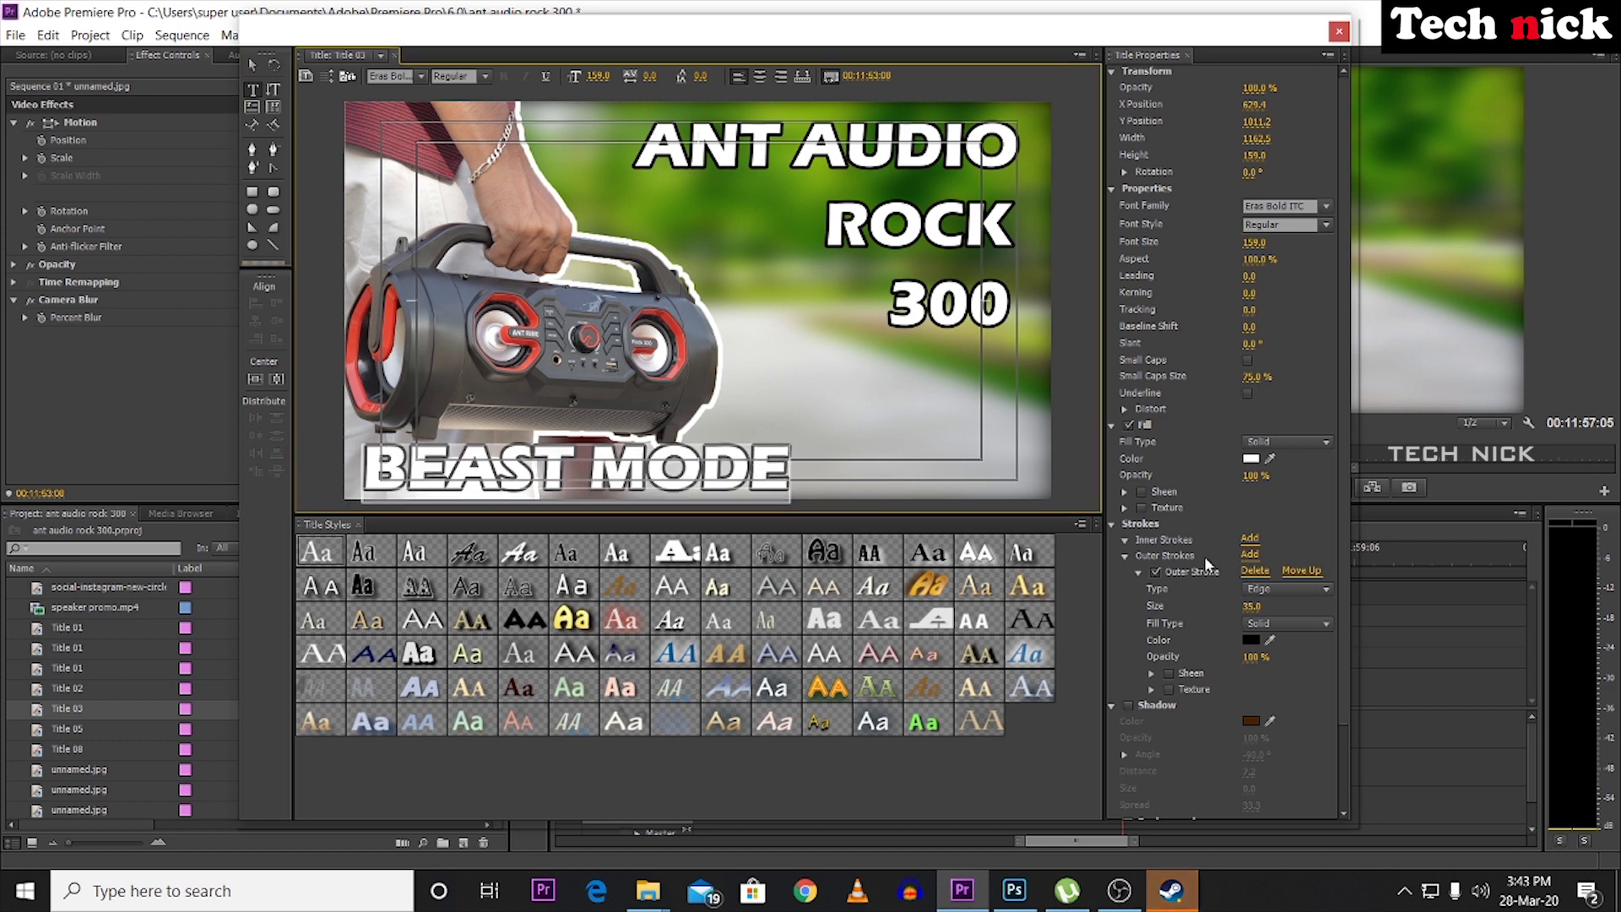
{"action": "left_click", "coordinate": [1250, 461]}
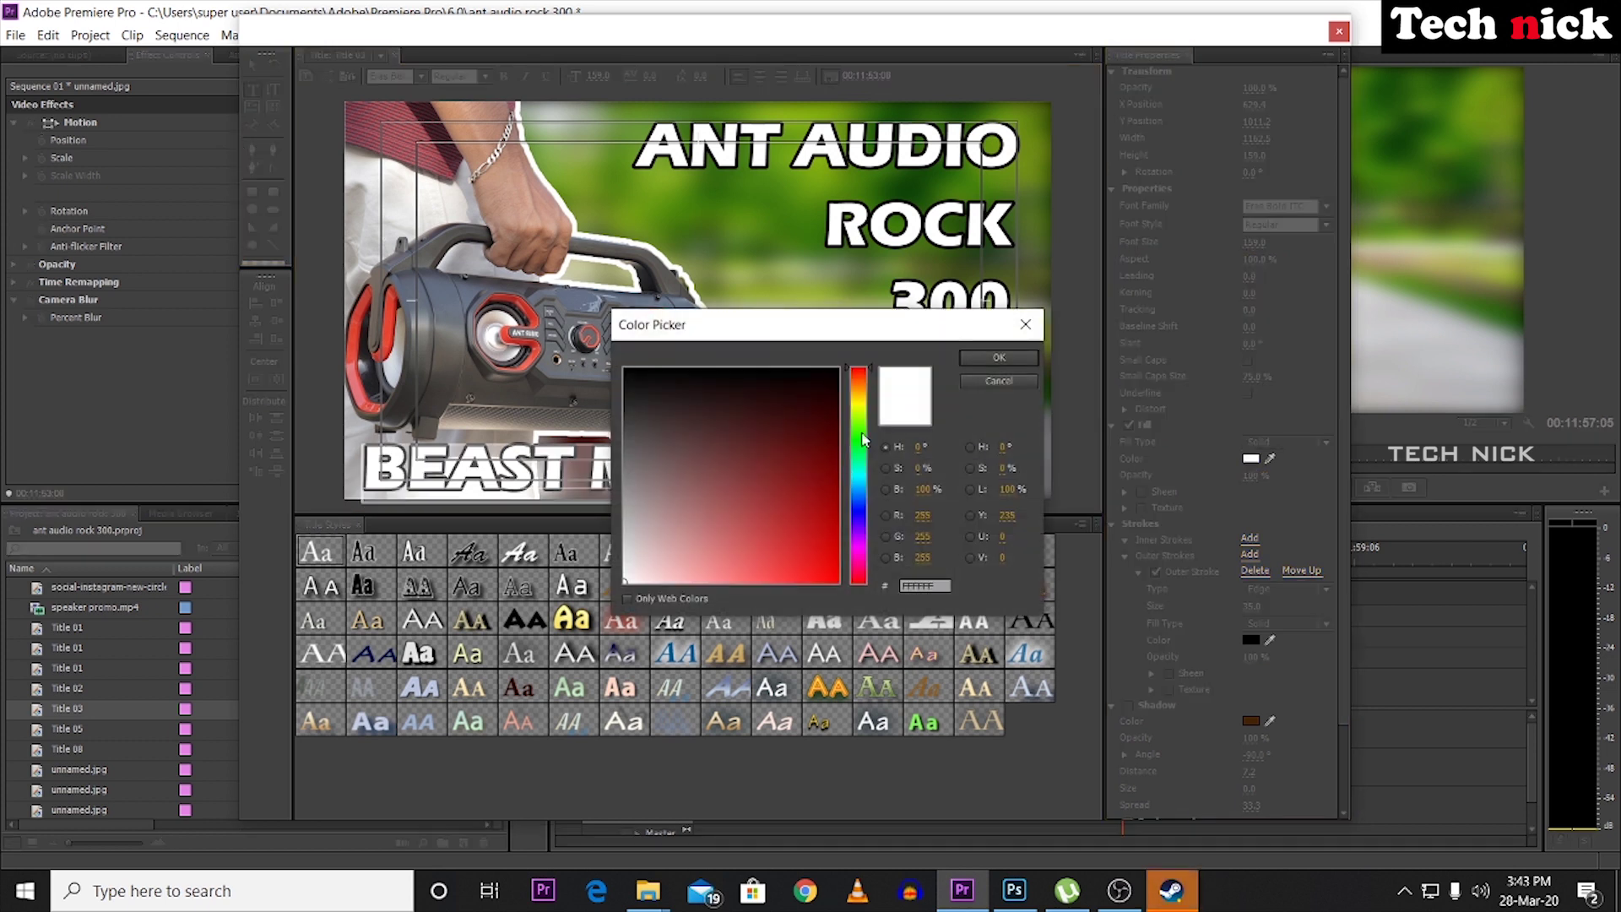
{"action": "left_click", "coordinate": [864, 406]}
{"action": "left_click", "coordinate": [808, 582]}
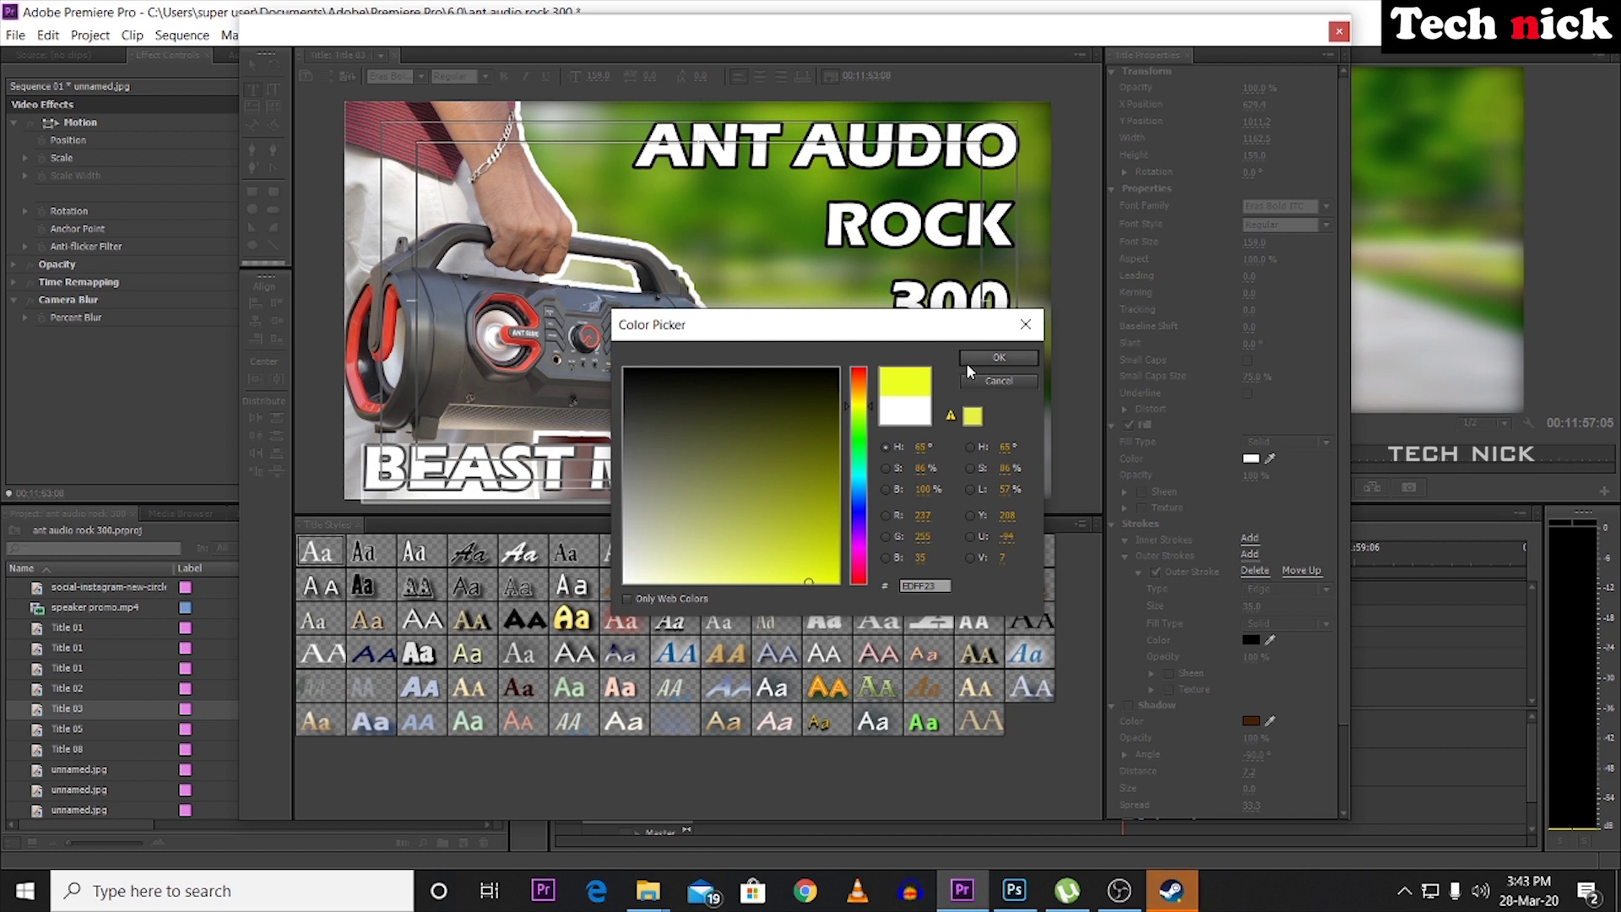
{"action": "left_click", "coordinate": [999, 358]}
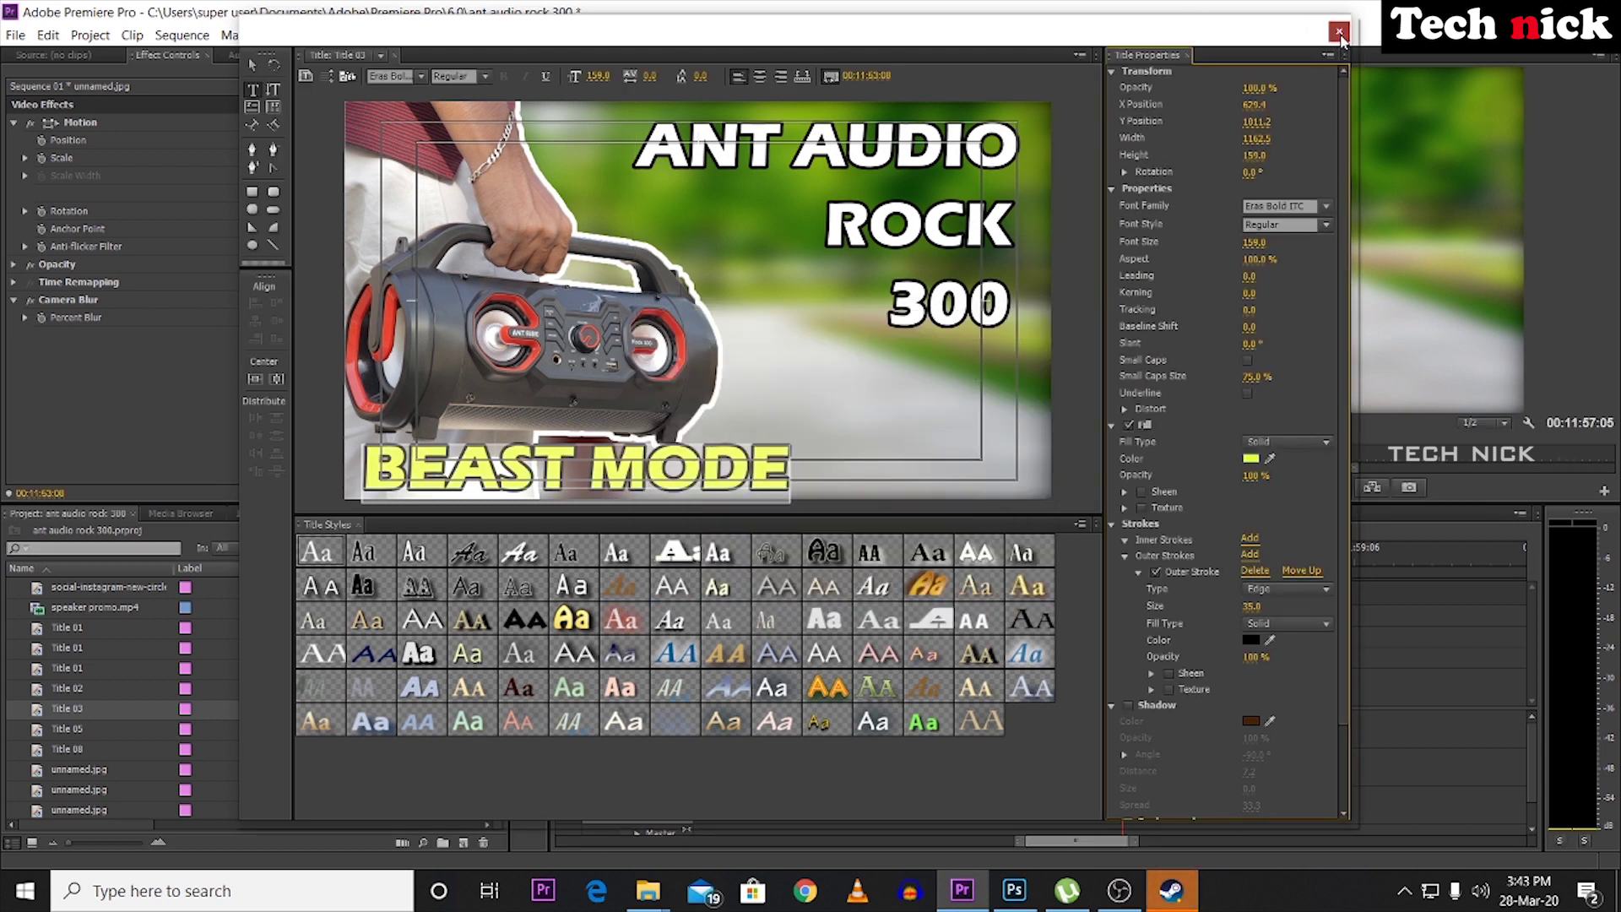
{"action": "left_click", "coordinate": [1339, 32]}
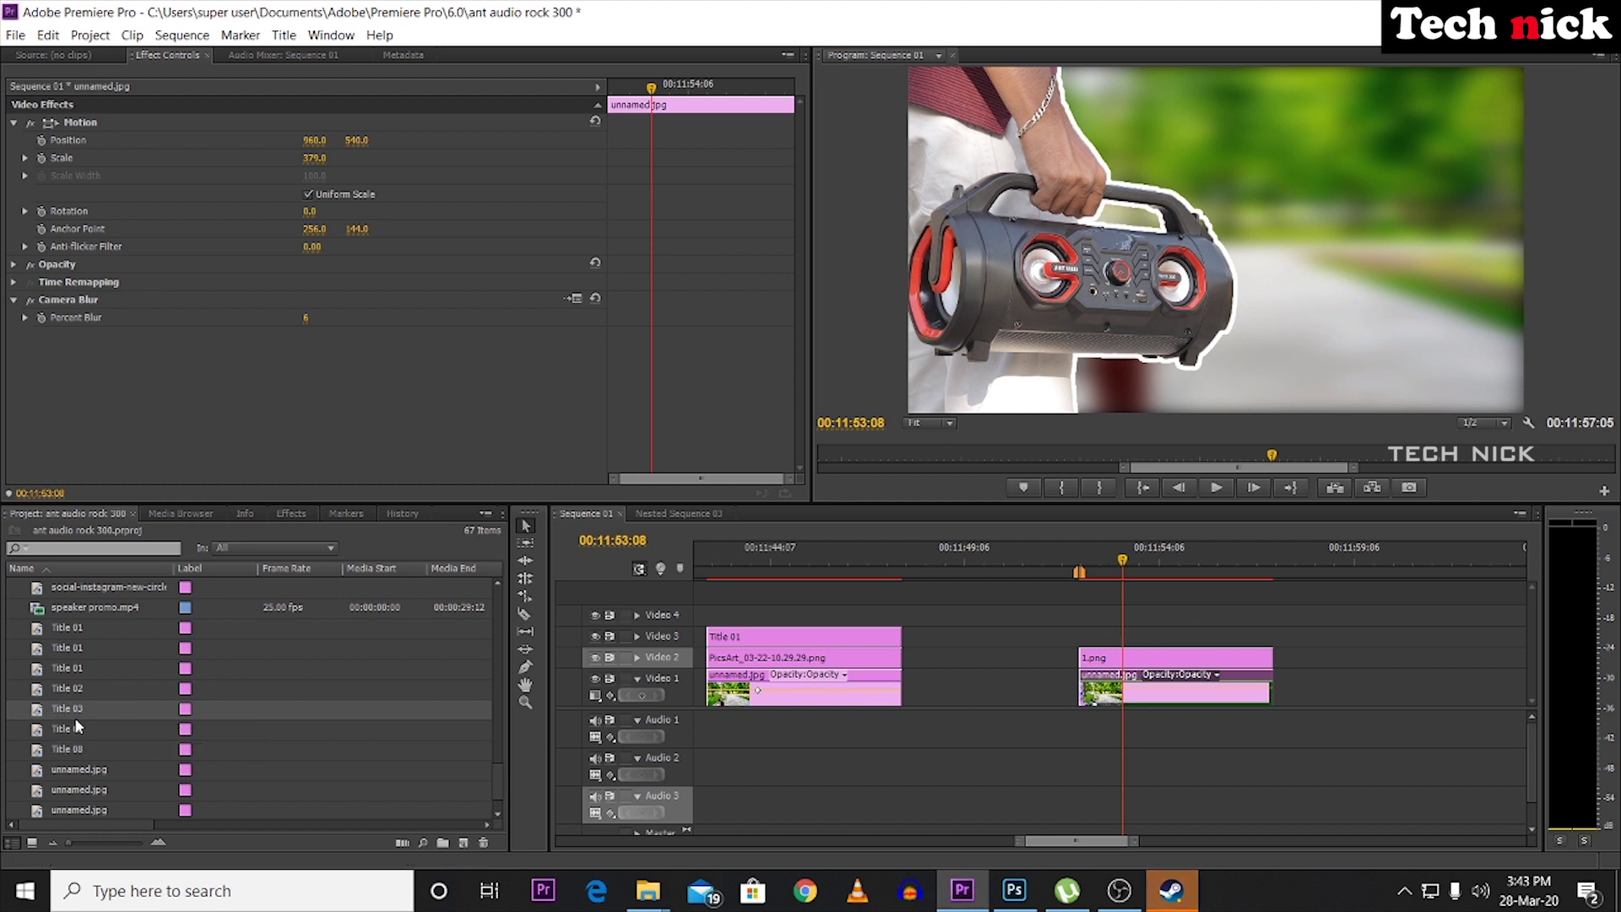
Place Title 03 on Video 3 above the 1.png clip and trim its start and end to match the clips below.
{"action": "left_click_drag", "start_coordinate": [55, 718], "coordinate": [1146, 639]}
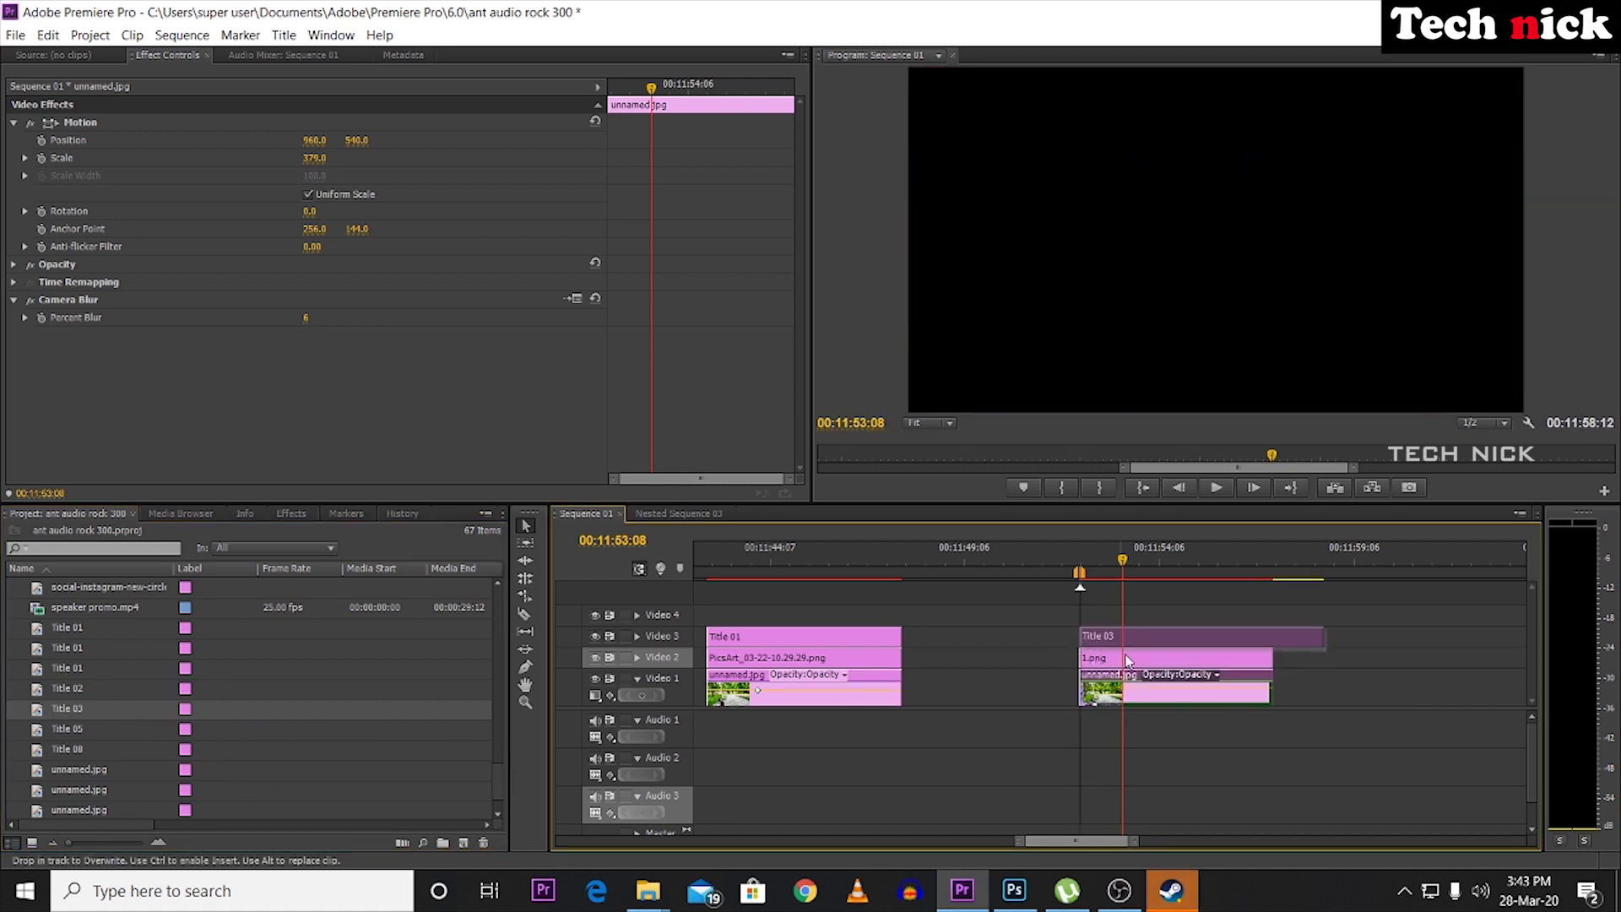
{"action": "left_click_drag", "start_coordinate": [1318, 632], "coordinate": [1273, 635]}
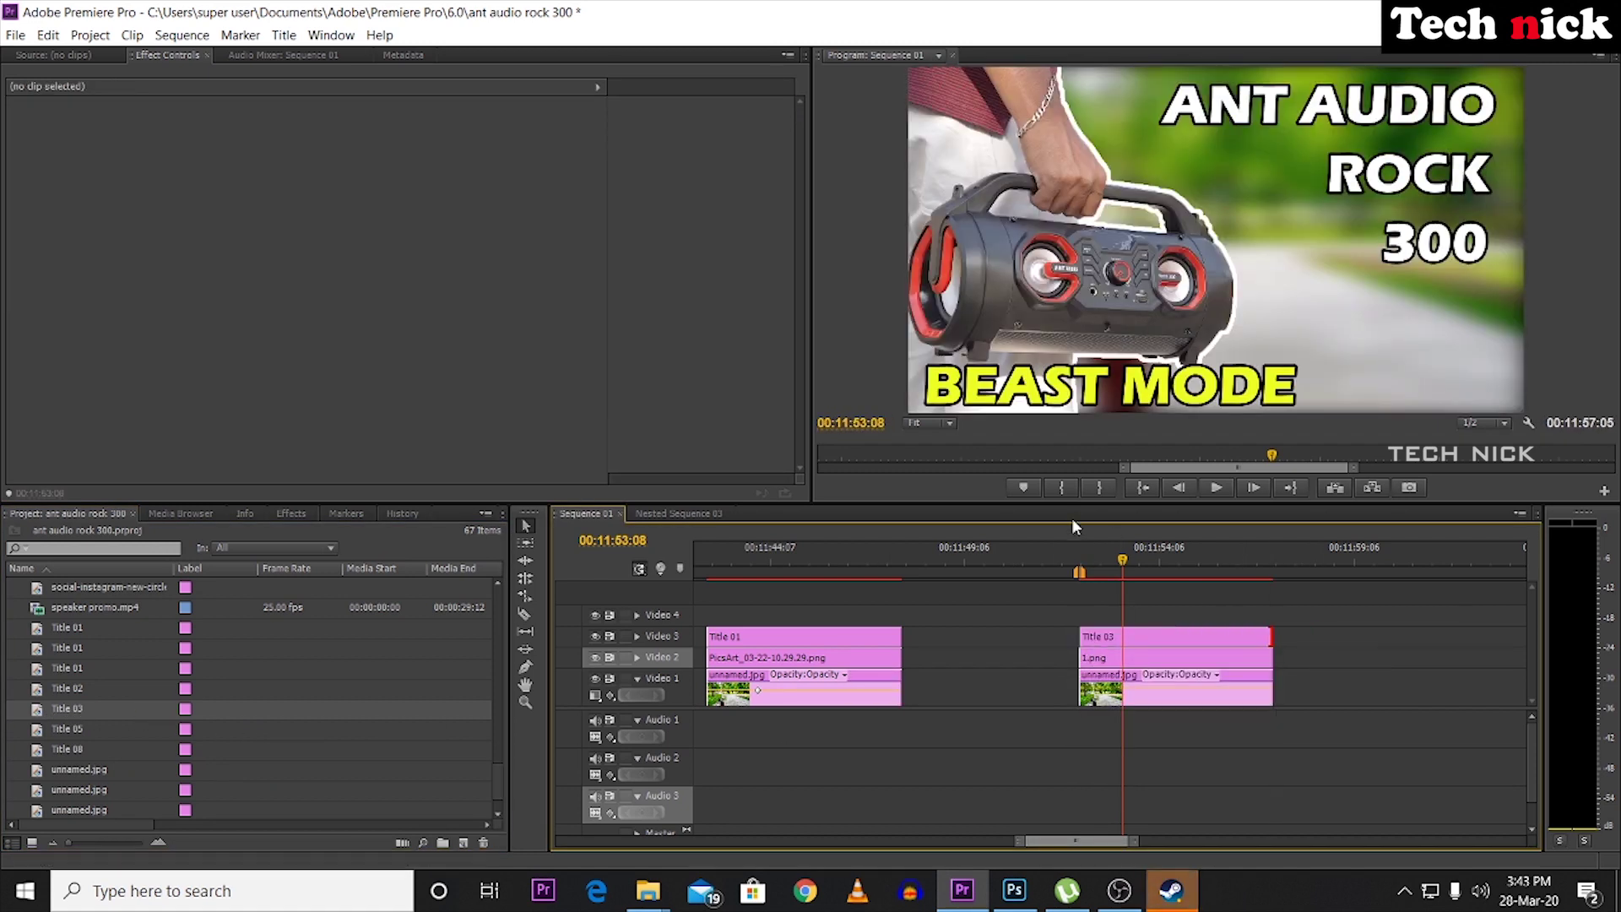
{"action": "key", "text": "="}
{"action": "key", "text": "="}
{"action": "key", "text": "="}
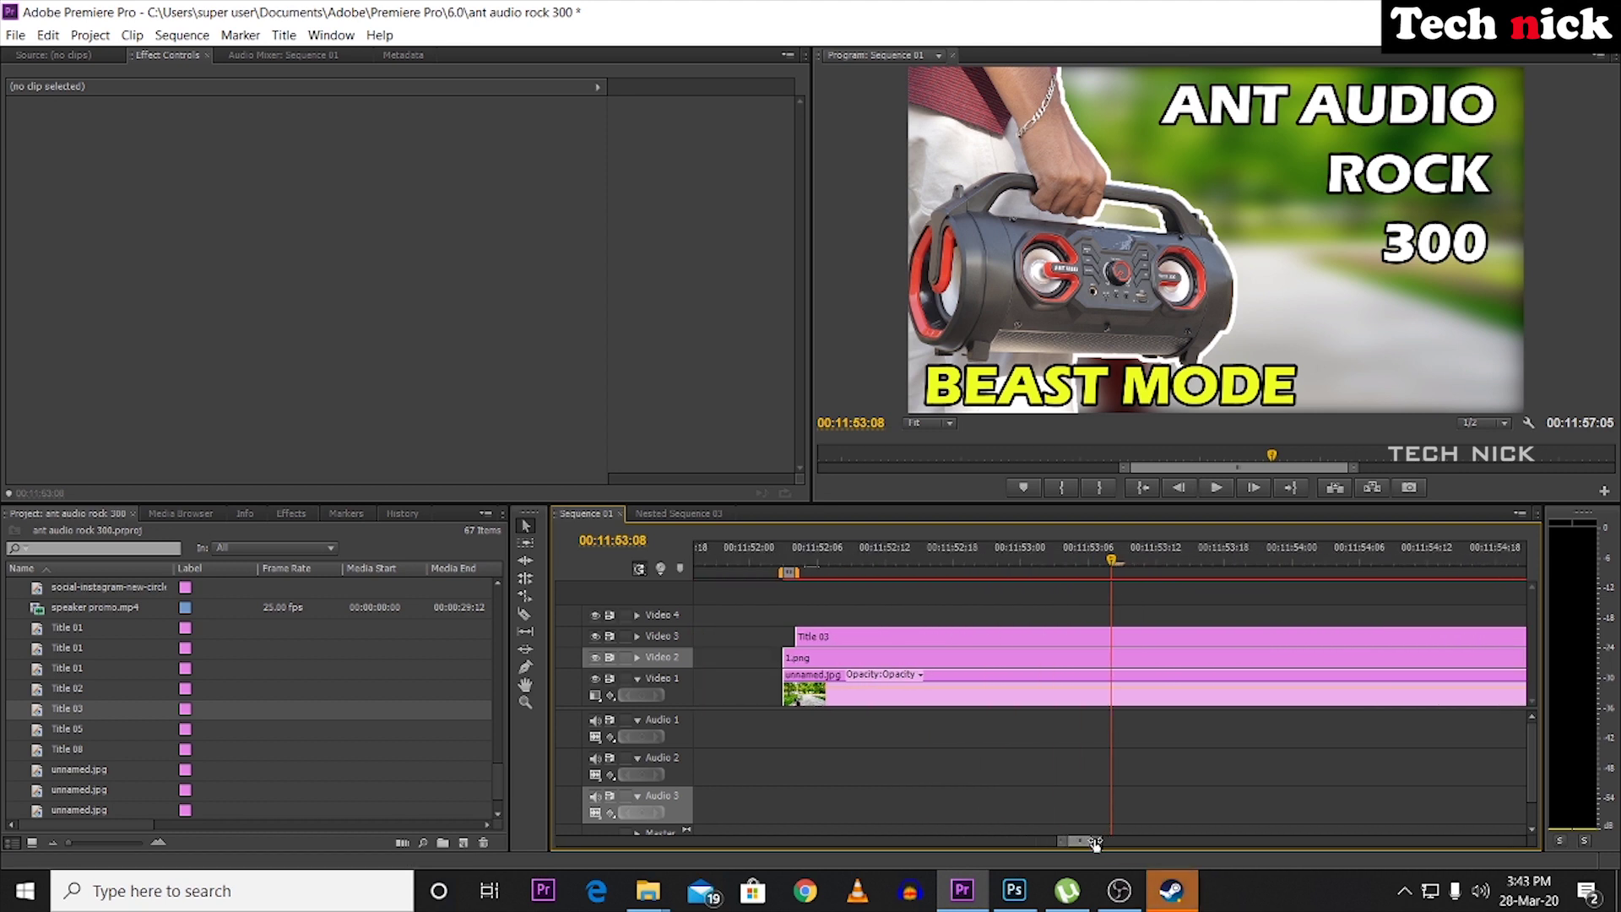
{"action": "left_click_drag", "start_coordinate": [818, 636], "coordinate": [816, 634]}
{"action": "left_click", "coordinate": [817, 557]}
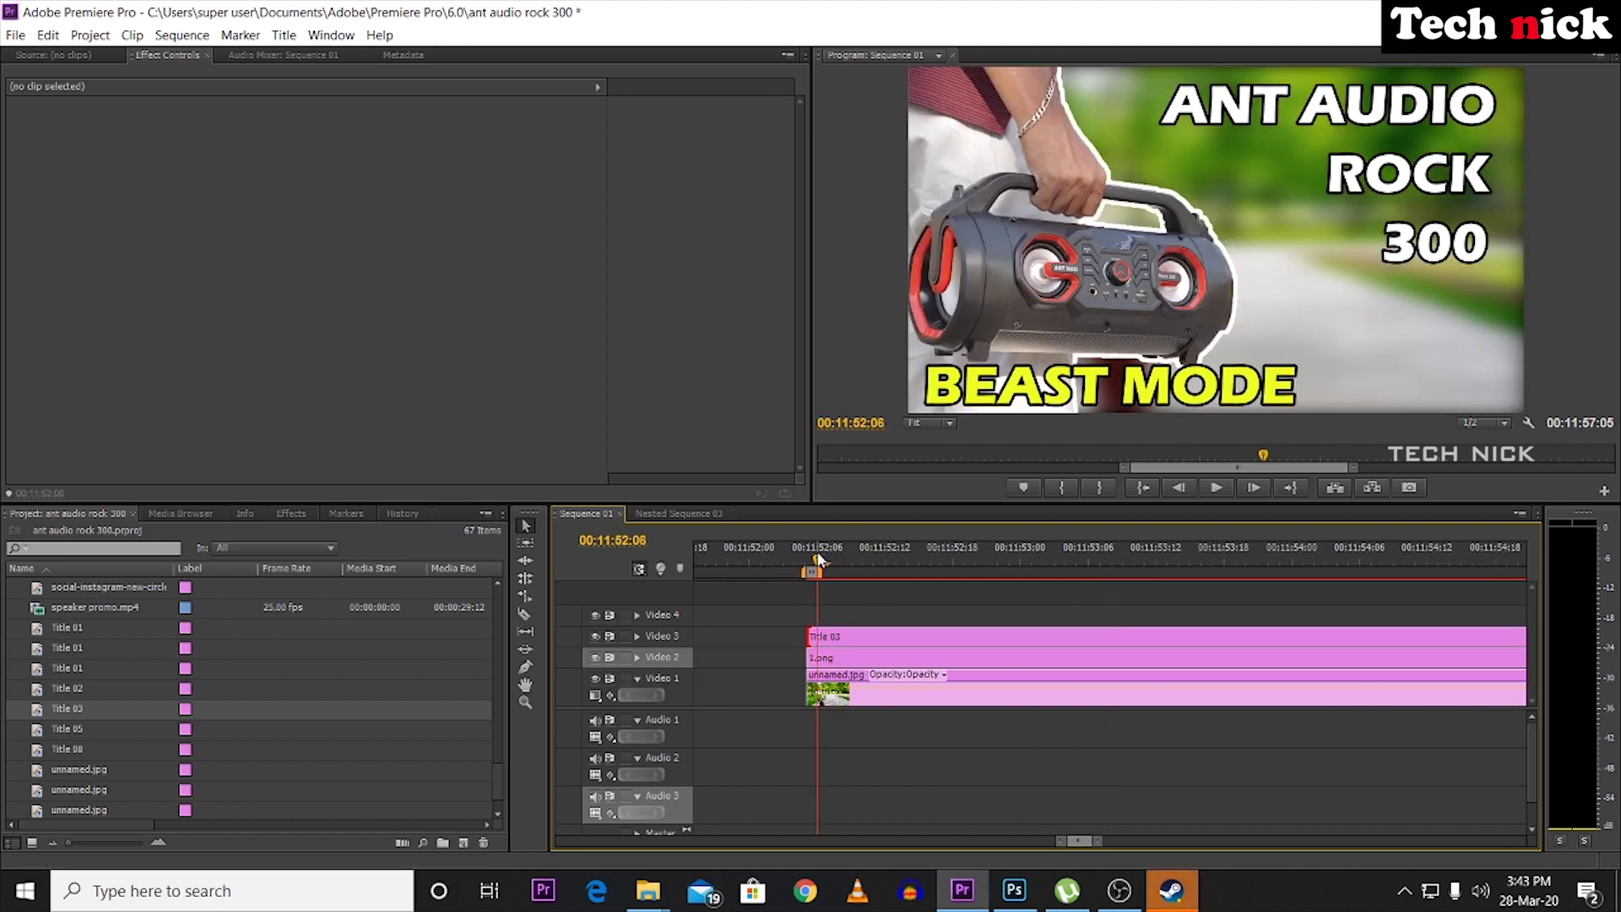
Compare the earlier thumbnail version on the timeline with the new BEAST MODE composition.
{"action": "mouse_move", "coordinate": [1089, 840]}
{"action": "left_mouse_down"}
{"action": "mouse_move", "coordinate": [1145, 842]}
{"action": "mouse_move", "coordinate": [1118, 844]}
{"action": "left_mouse_up"}
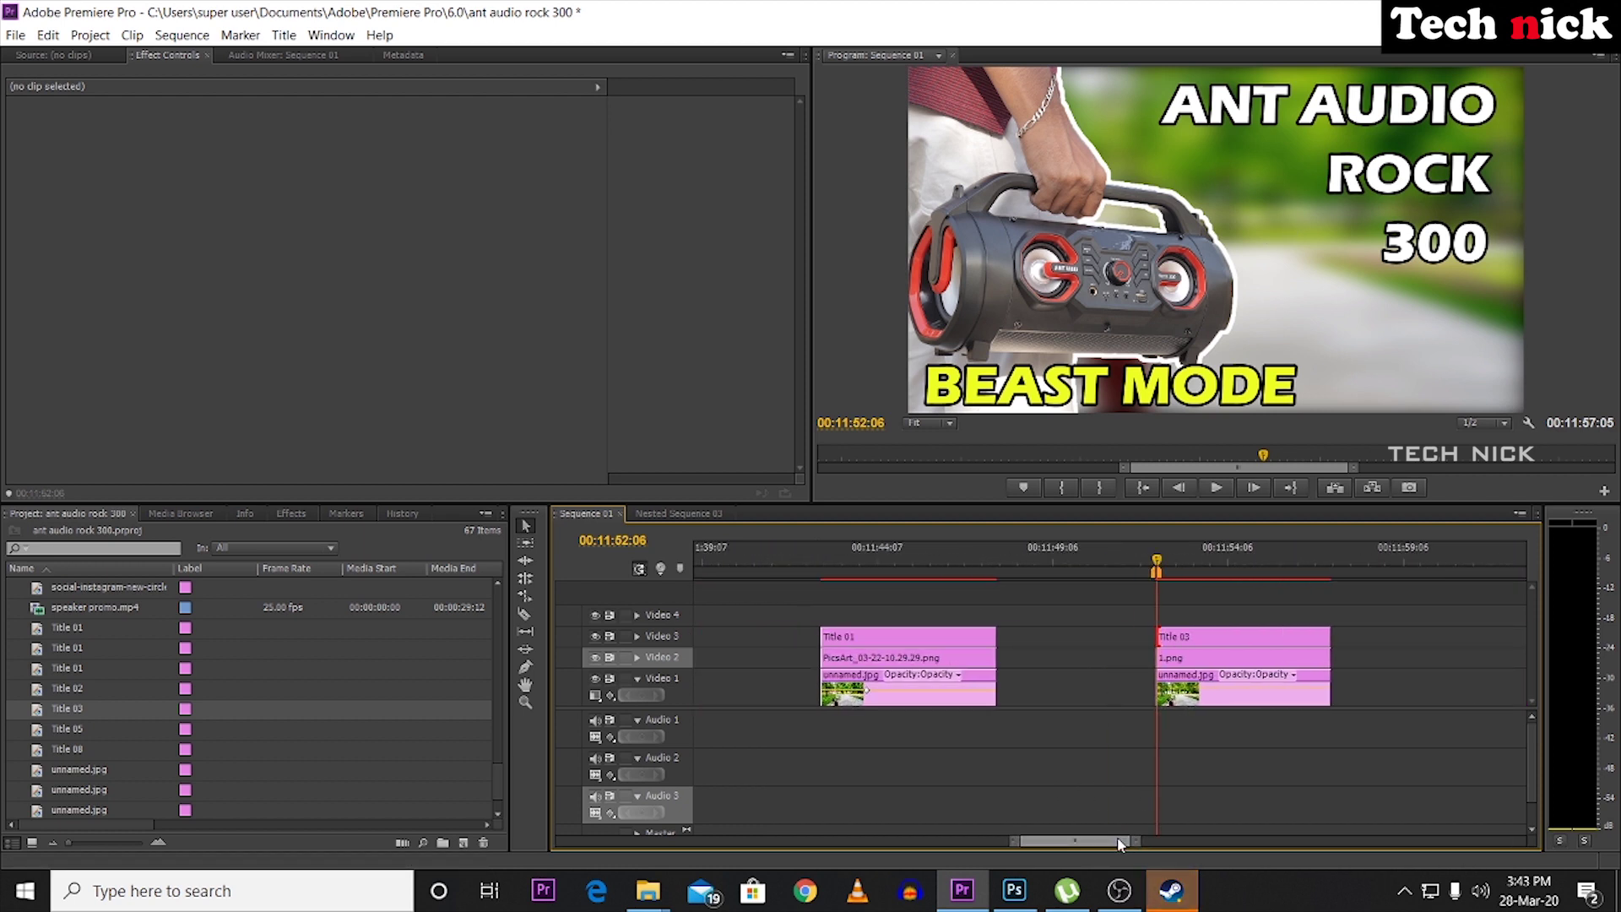
{"action": "left_click", "coordinate": [857, 565]}
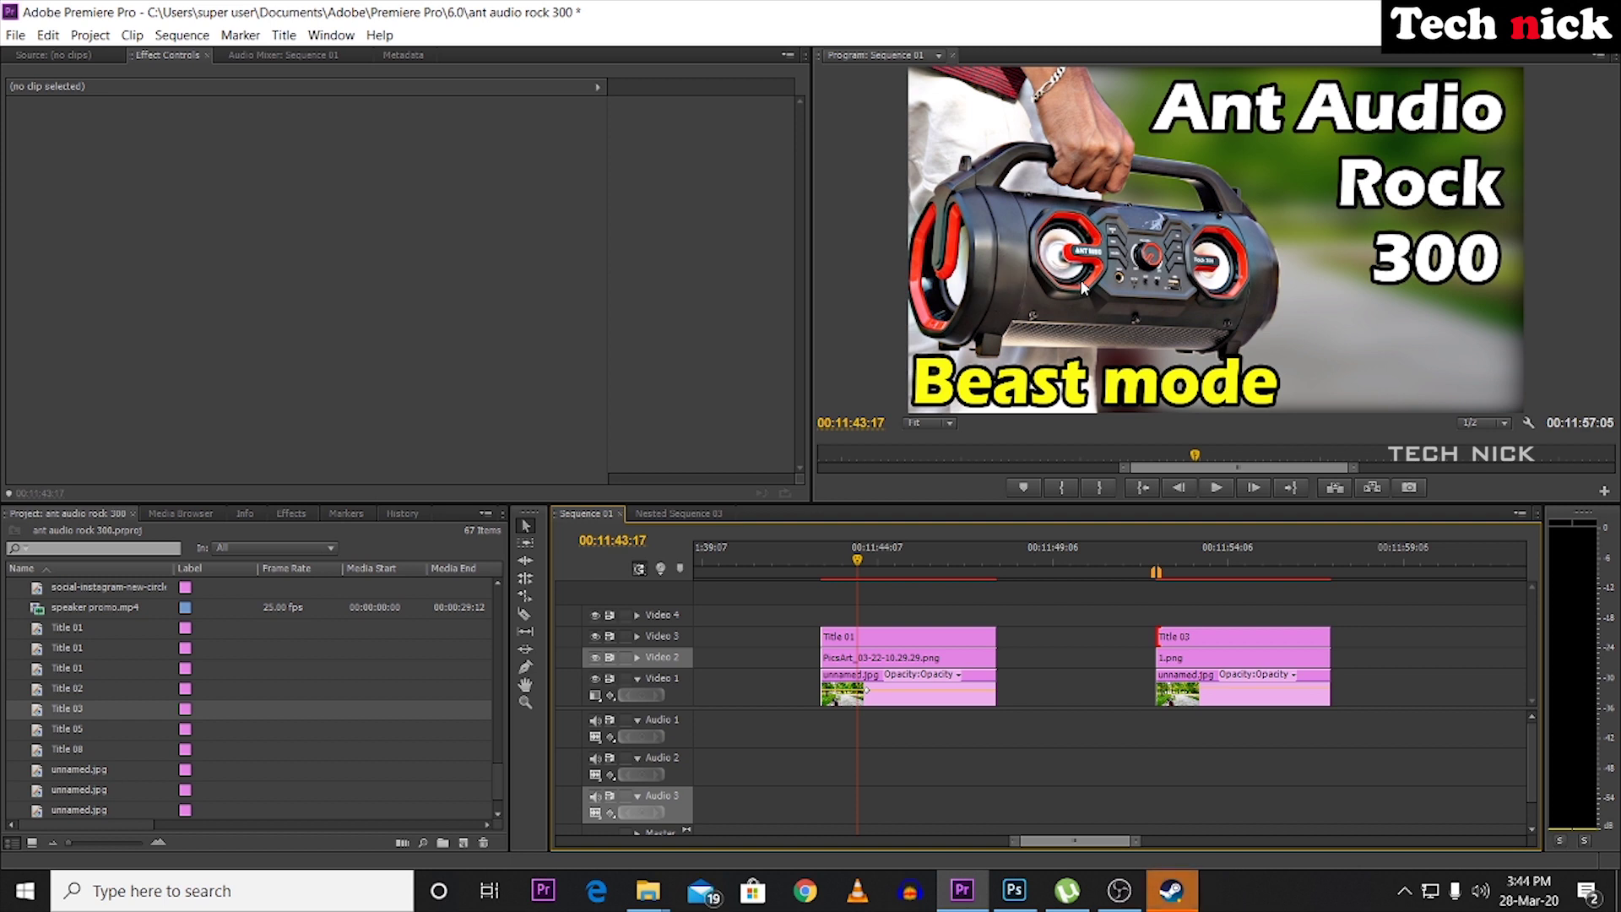
{"action": "left_click", "coordinate": [1168, 562]}
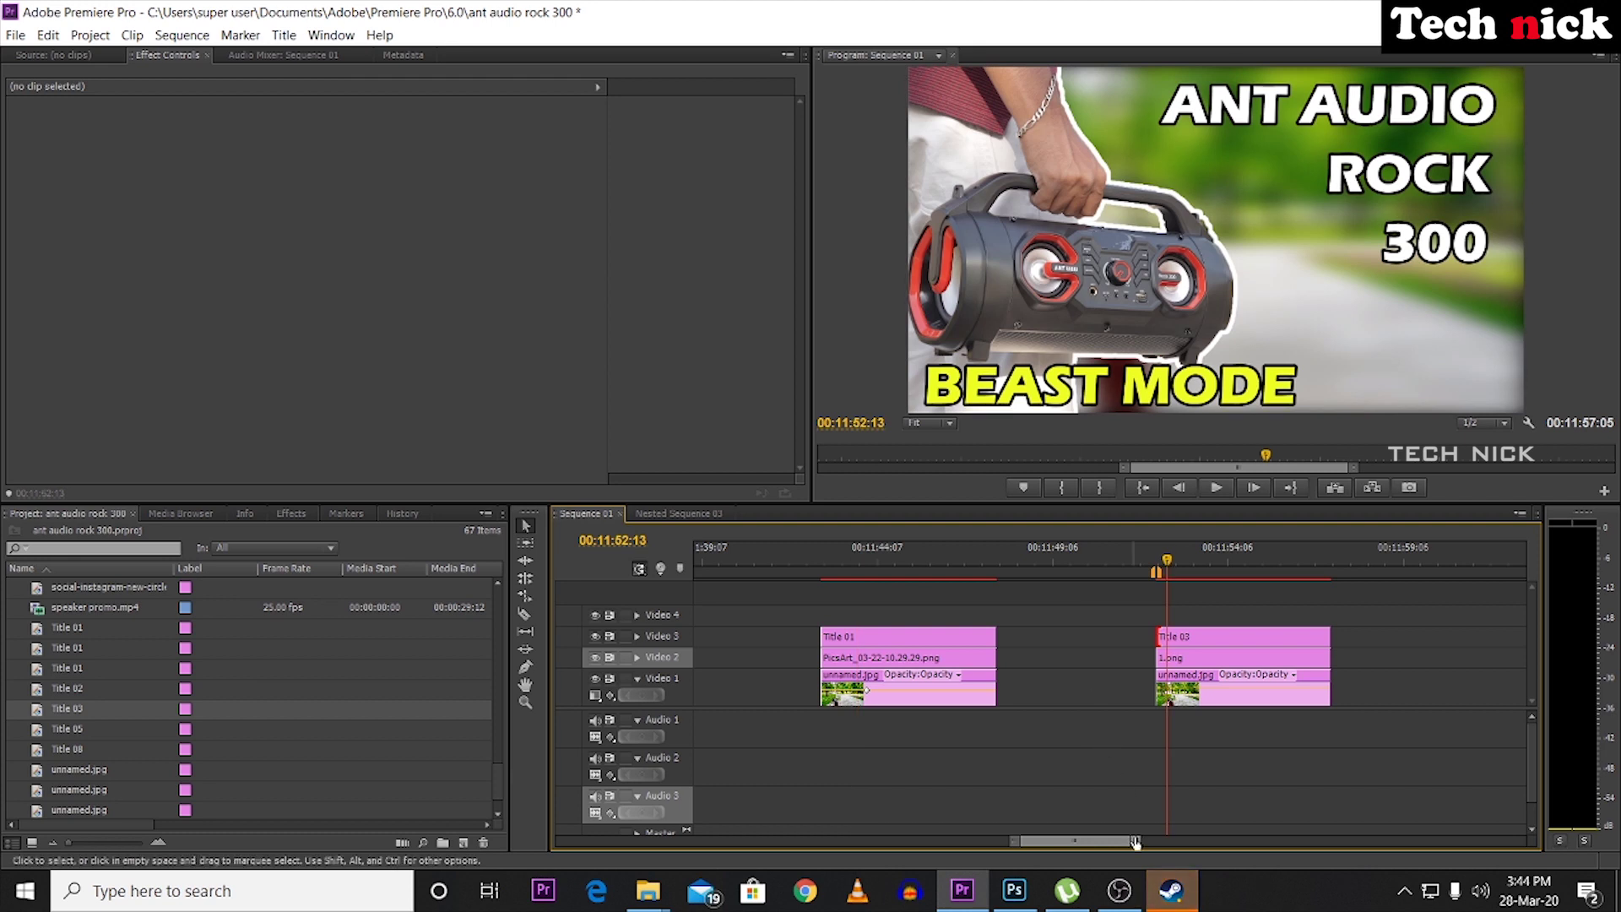
Apply the Brightness & Contrast colour correction effect to the 1.png speaker clip.
{"action": "left_click_drag", "start_coordinate": [1135, 843], "coordinate": [1079, 843]}
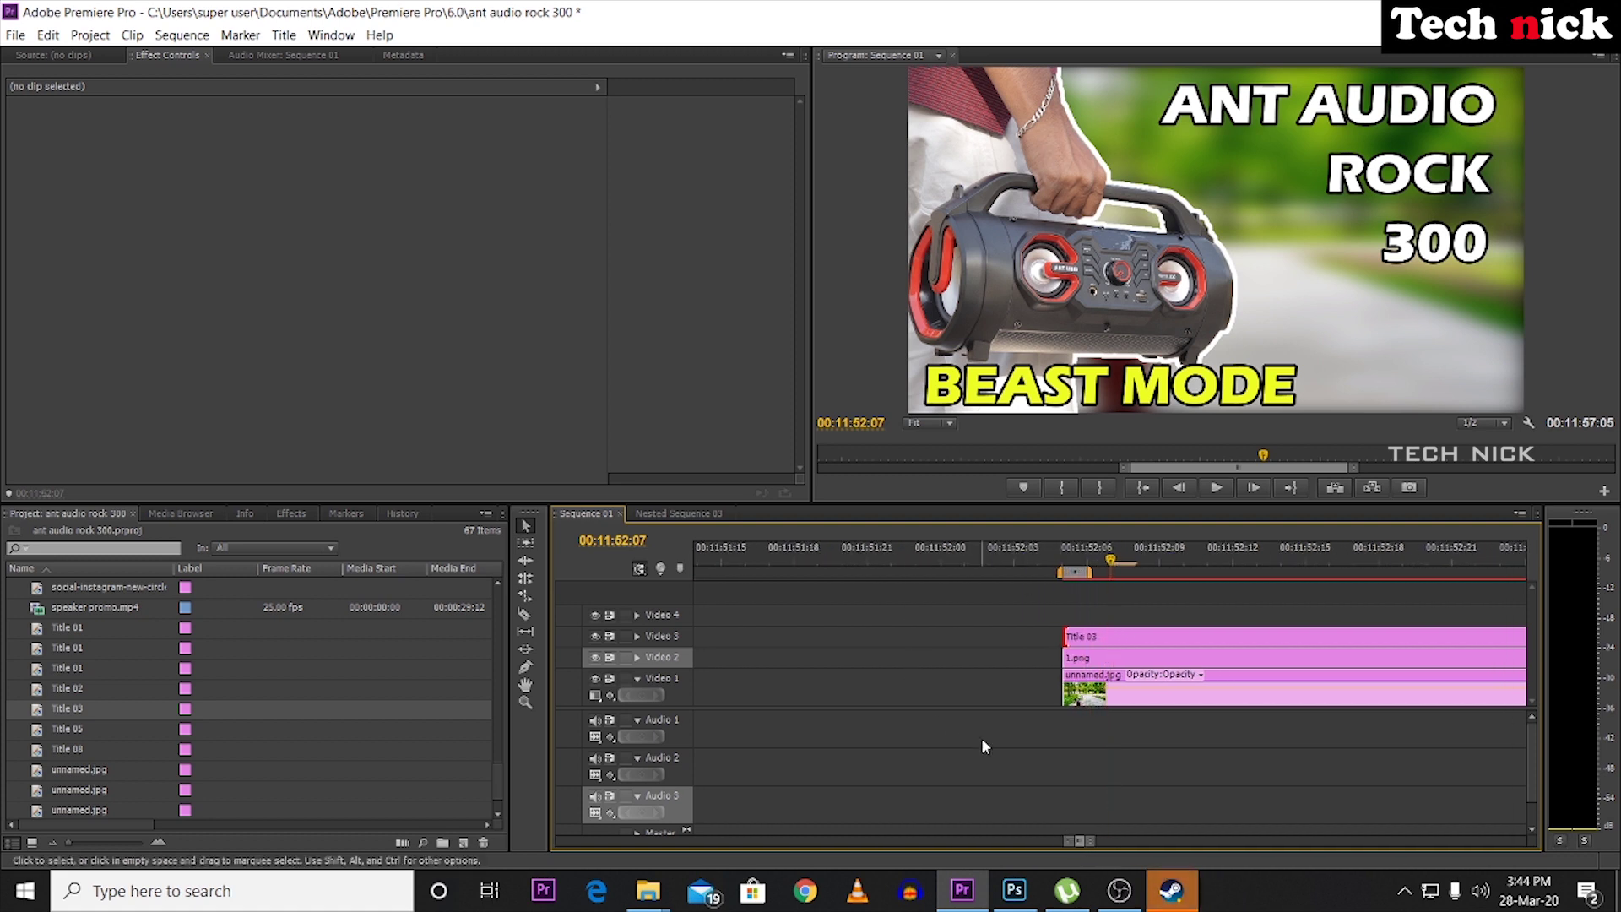
{"action": "left_click", "coordinate": [1126, 657]}
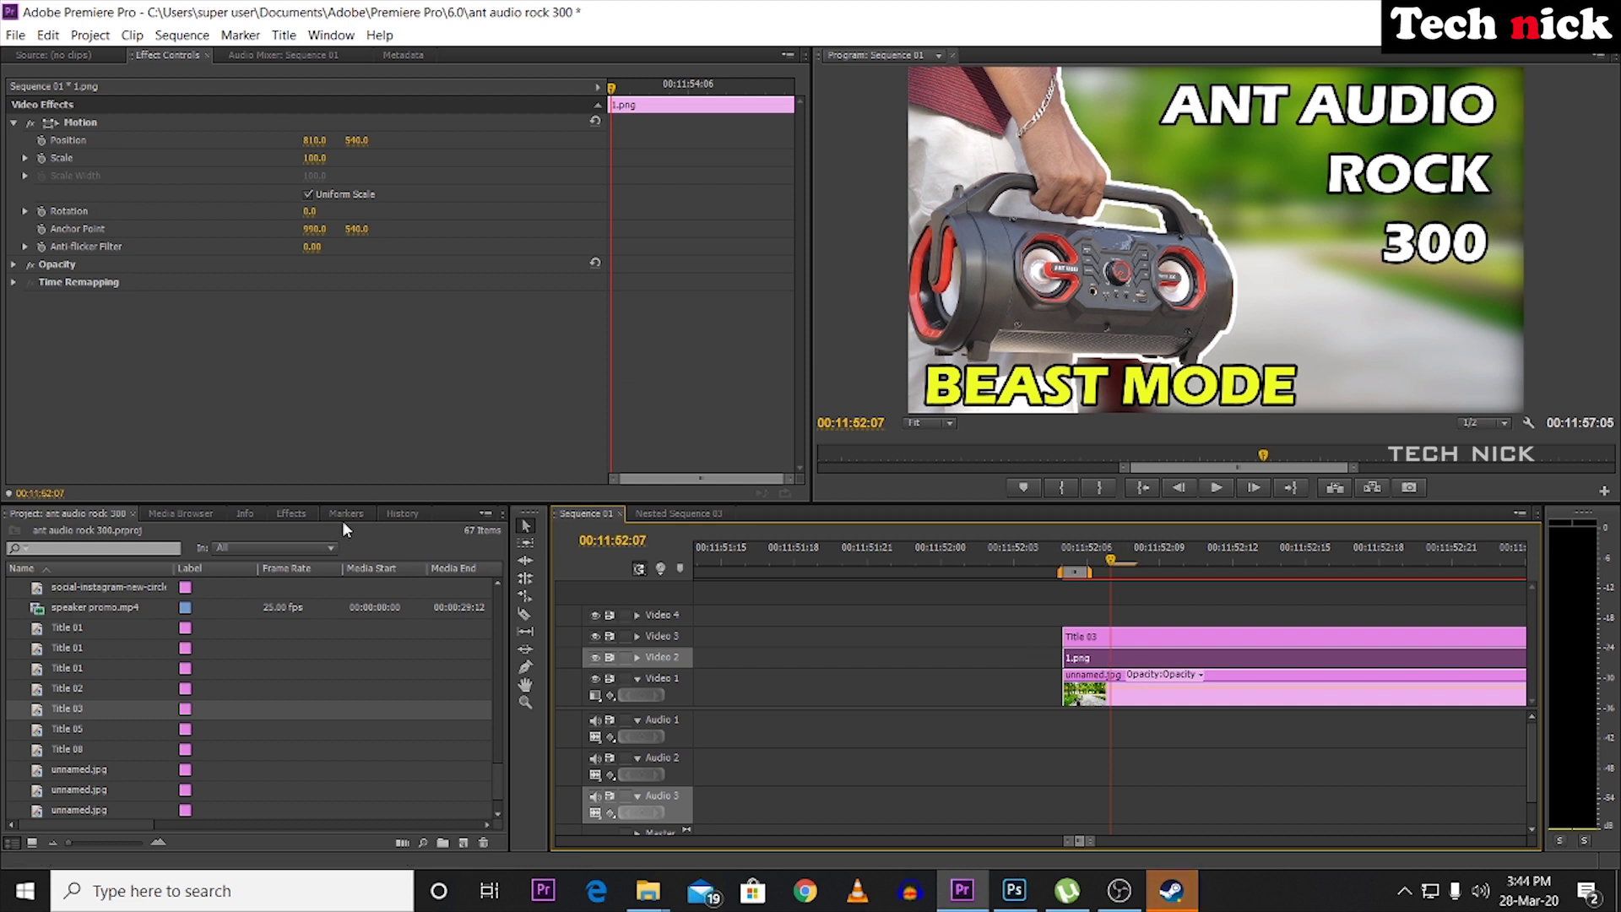
{"action": "left_click", "coordinate": [292, 514]}
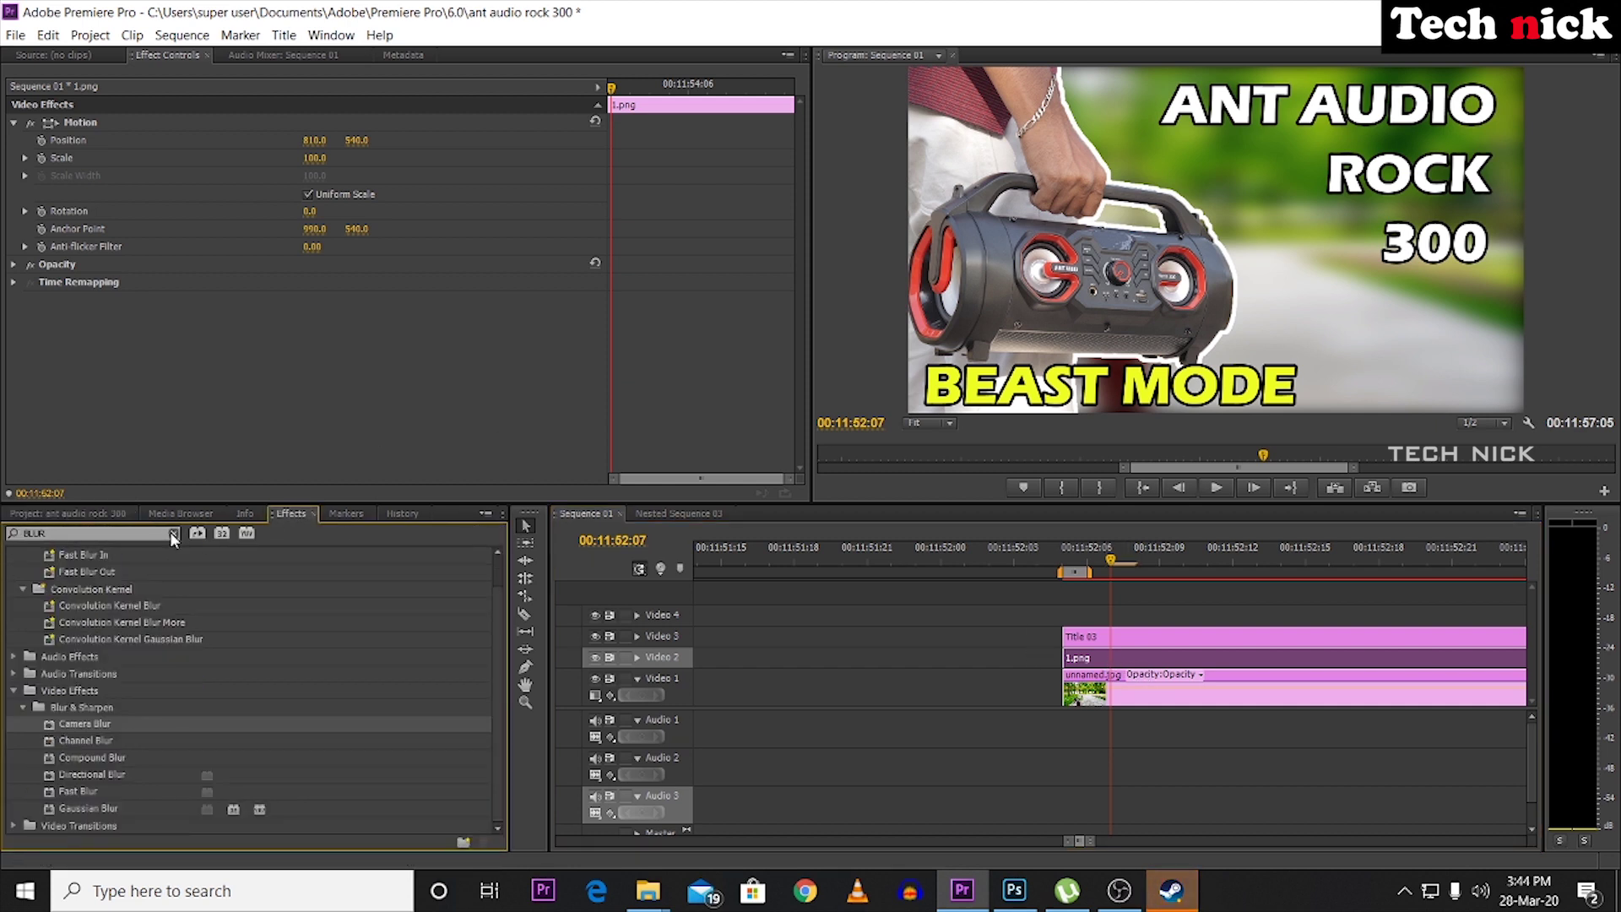
{"action": "left_click", "coordinate": [12, 605]}
{"action": "left_click", "coordinate": [14, 608]}
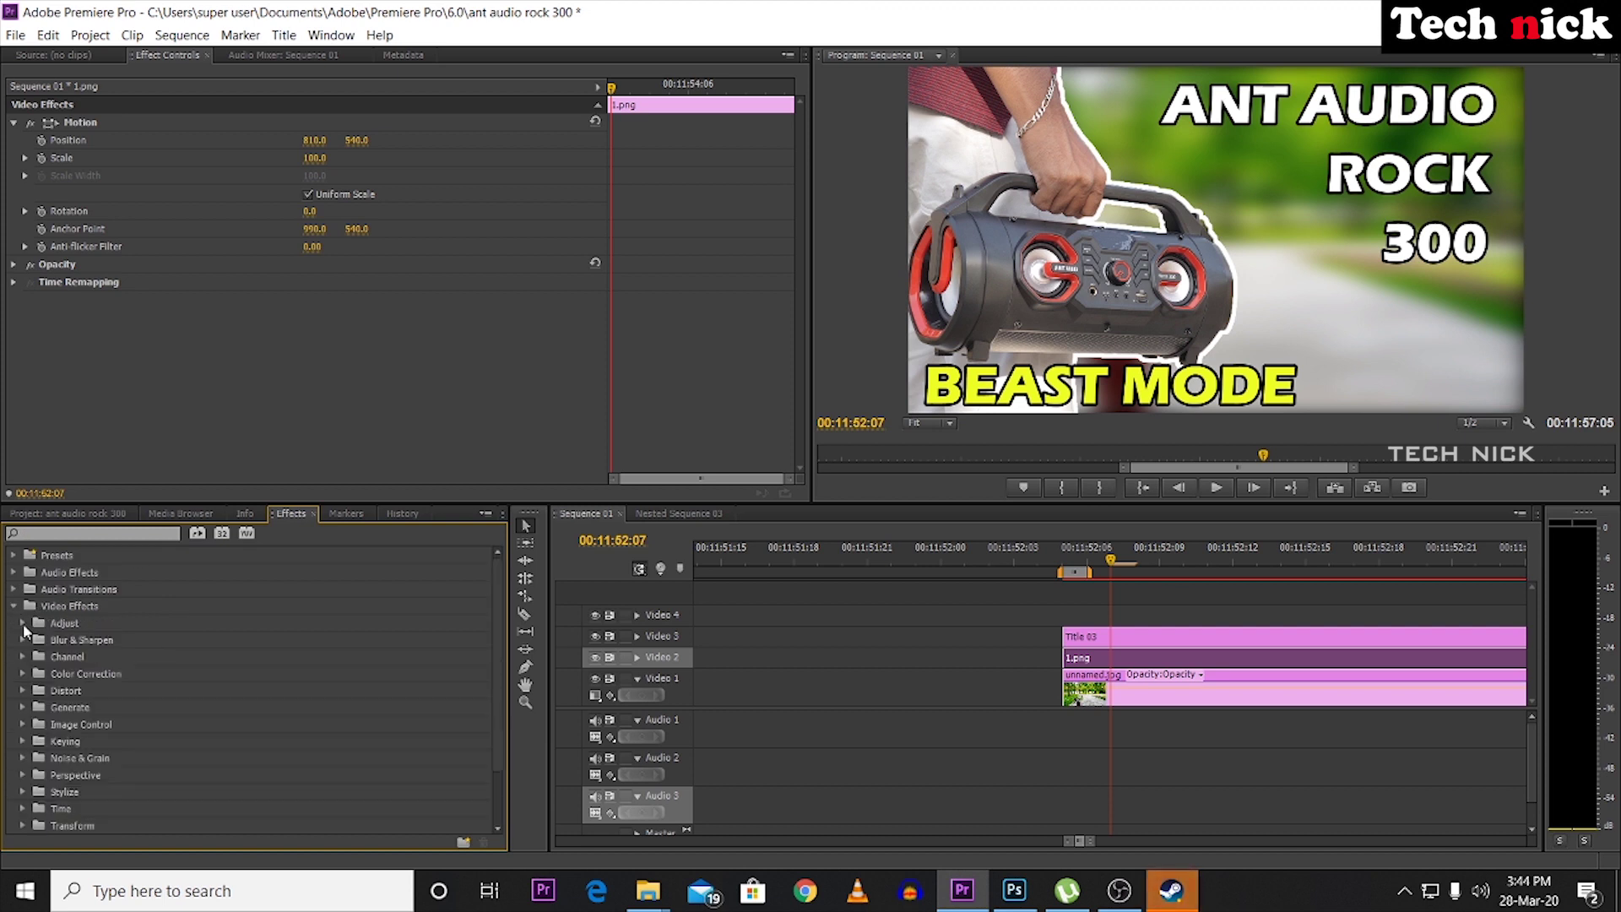
{"action": "left_click", "coordinate": [22, 640]}
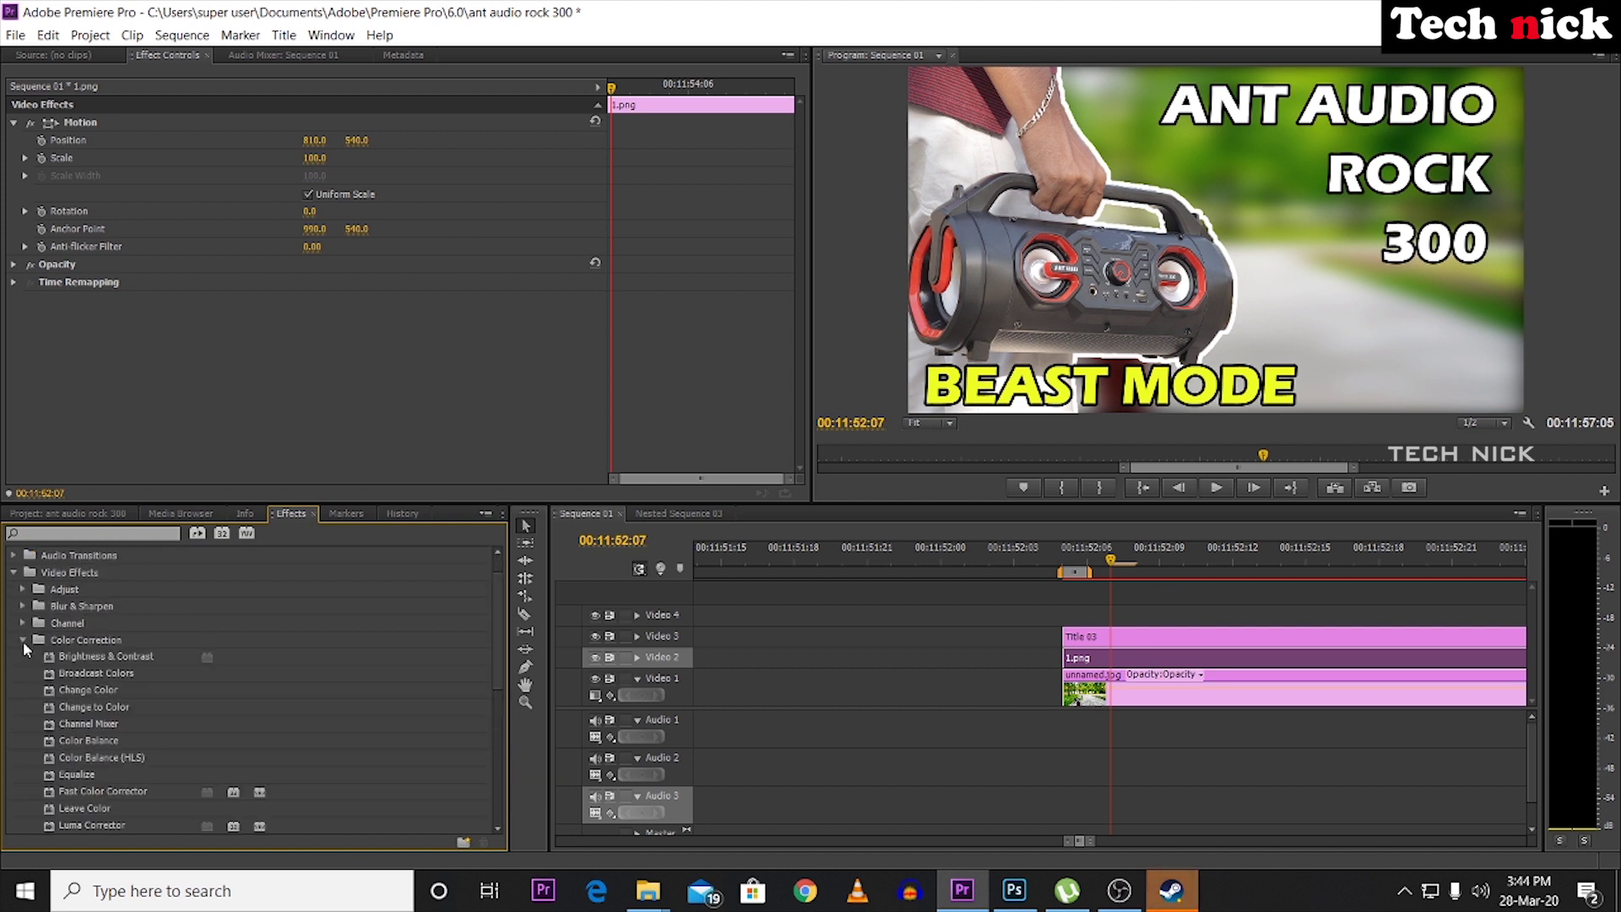
{"action": "left_click_drag", "start_coordinate": [87, 661], "coordinate": [1099, 667]}
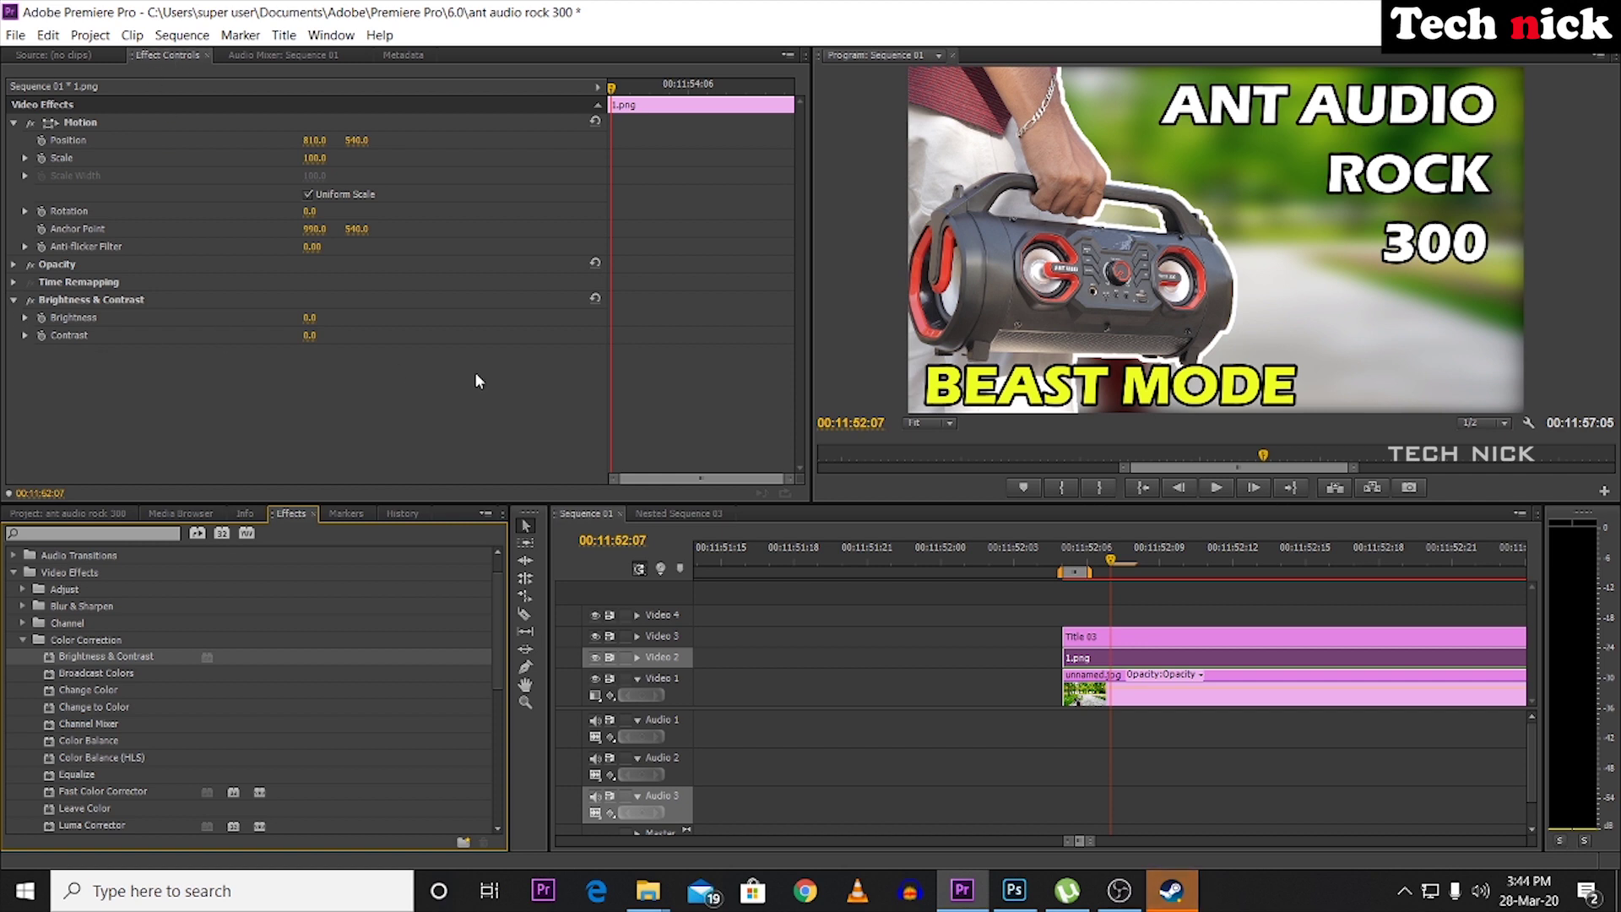
Set the speaker clip's Brightness to 2 and Contrast to 25, and deselect the clip.
{"action": "left_click_drag", "start_coordinate": [311, 317], "coordinate": [311, 318]}
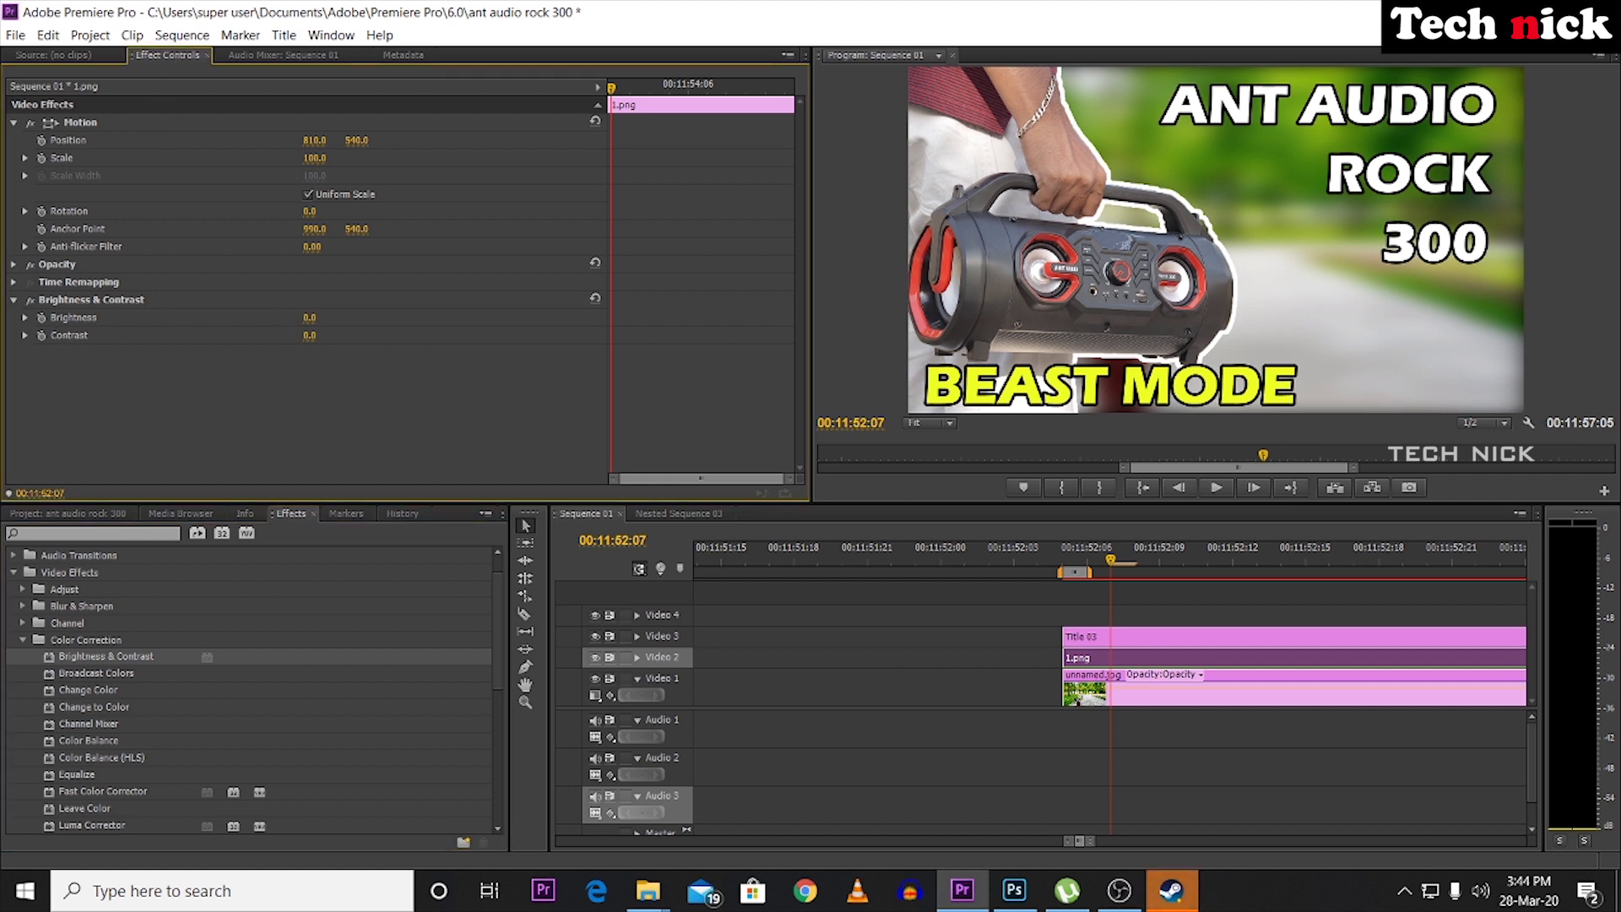
{"action": "left_click_drag", "start_coordinate": [311, 318], "coordinate": [317, 317]}
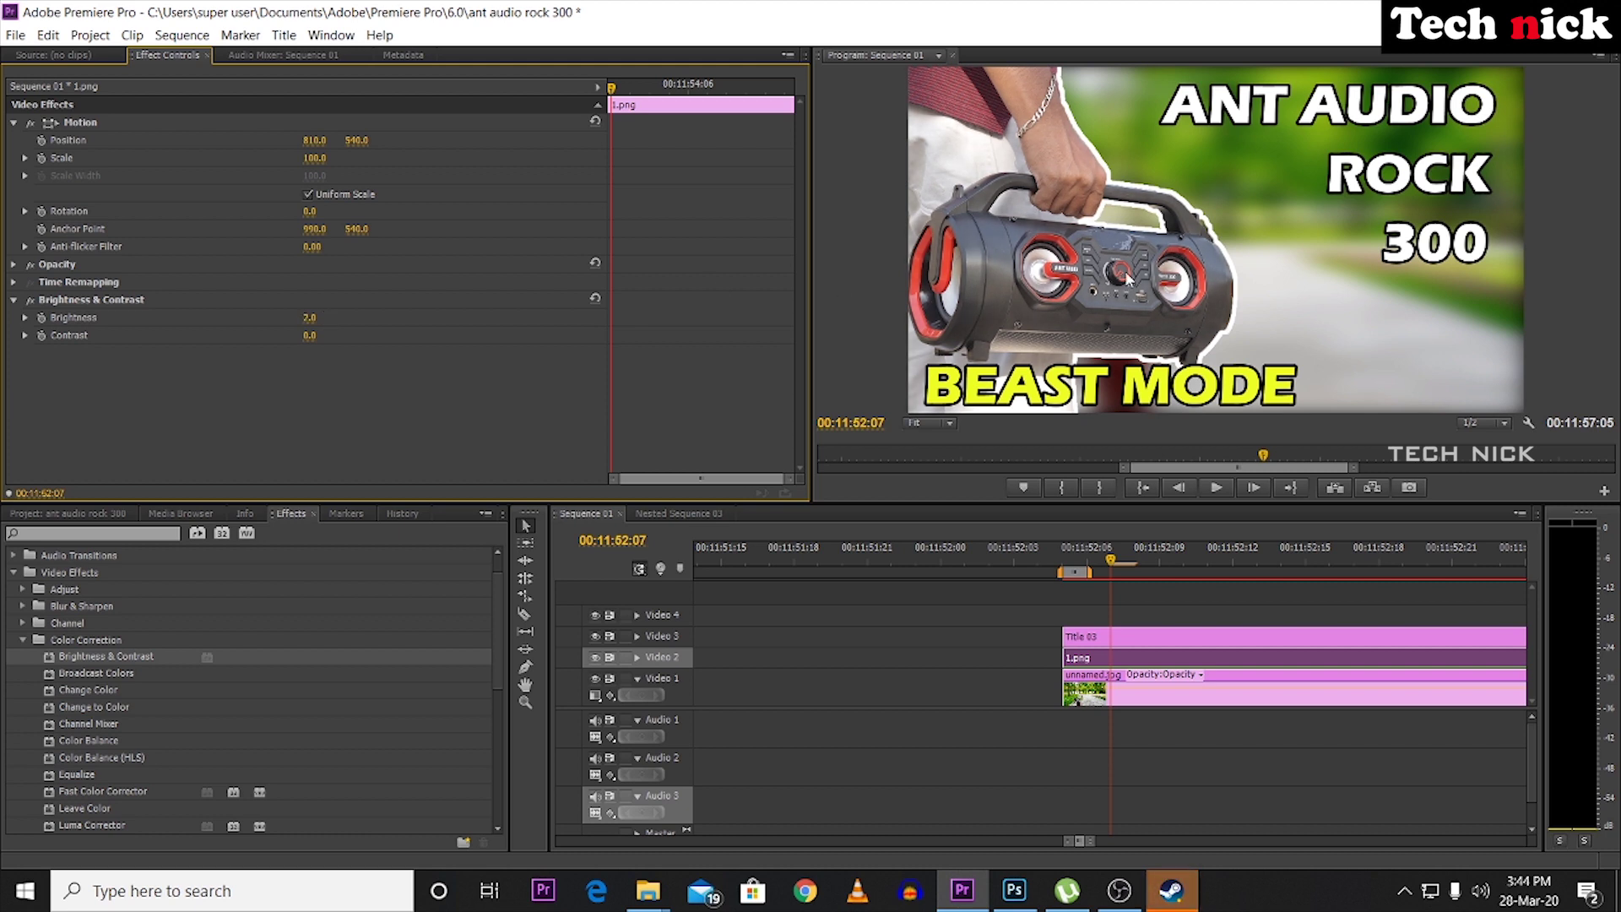
{"action": "left_click_drag", "start_coordinate": [310, 335], "coordinate": [336, 335]}
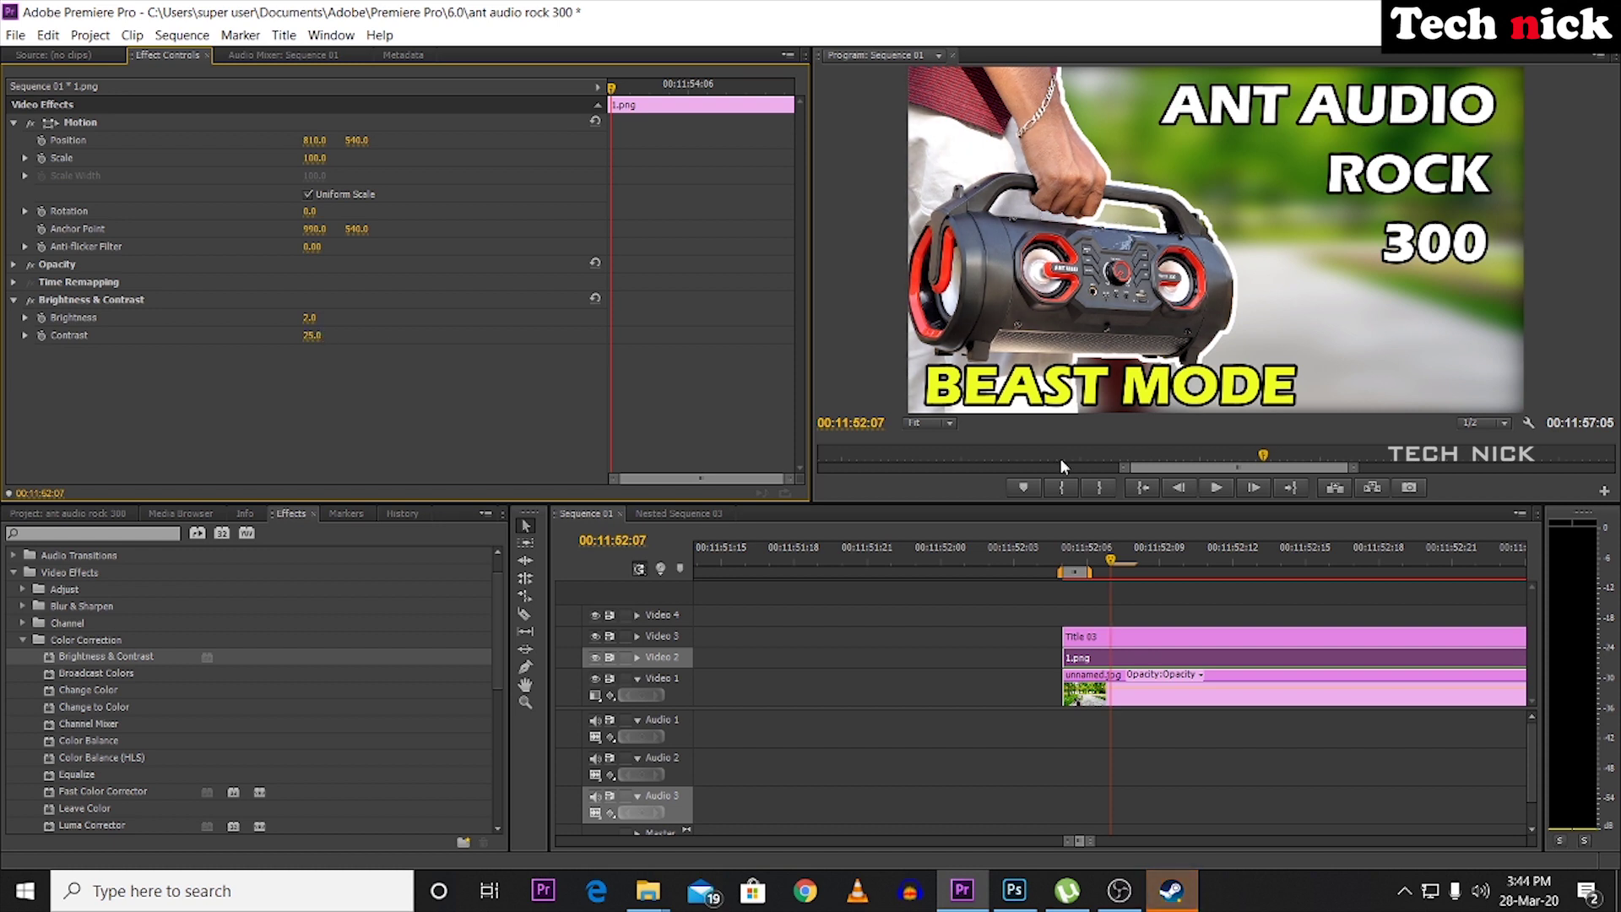
{"action": "left_click", "coordinate": [1082, 813]}
{"action": "key", "text": "minus"}
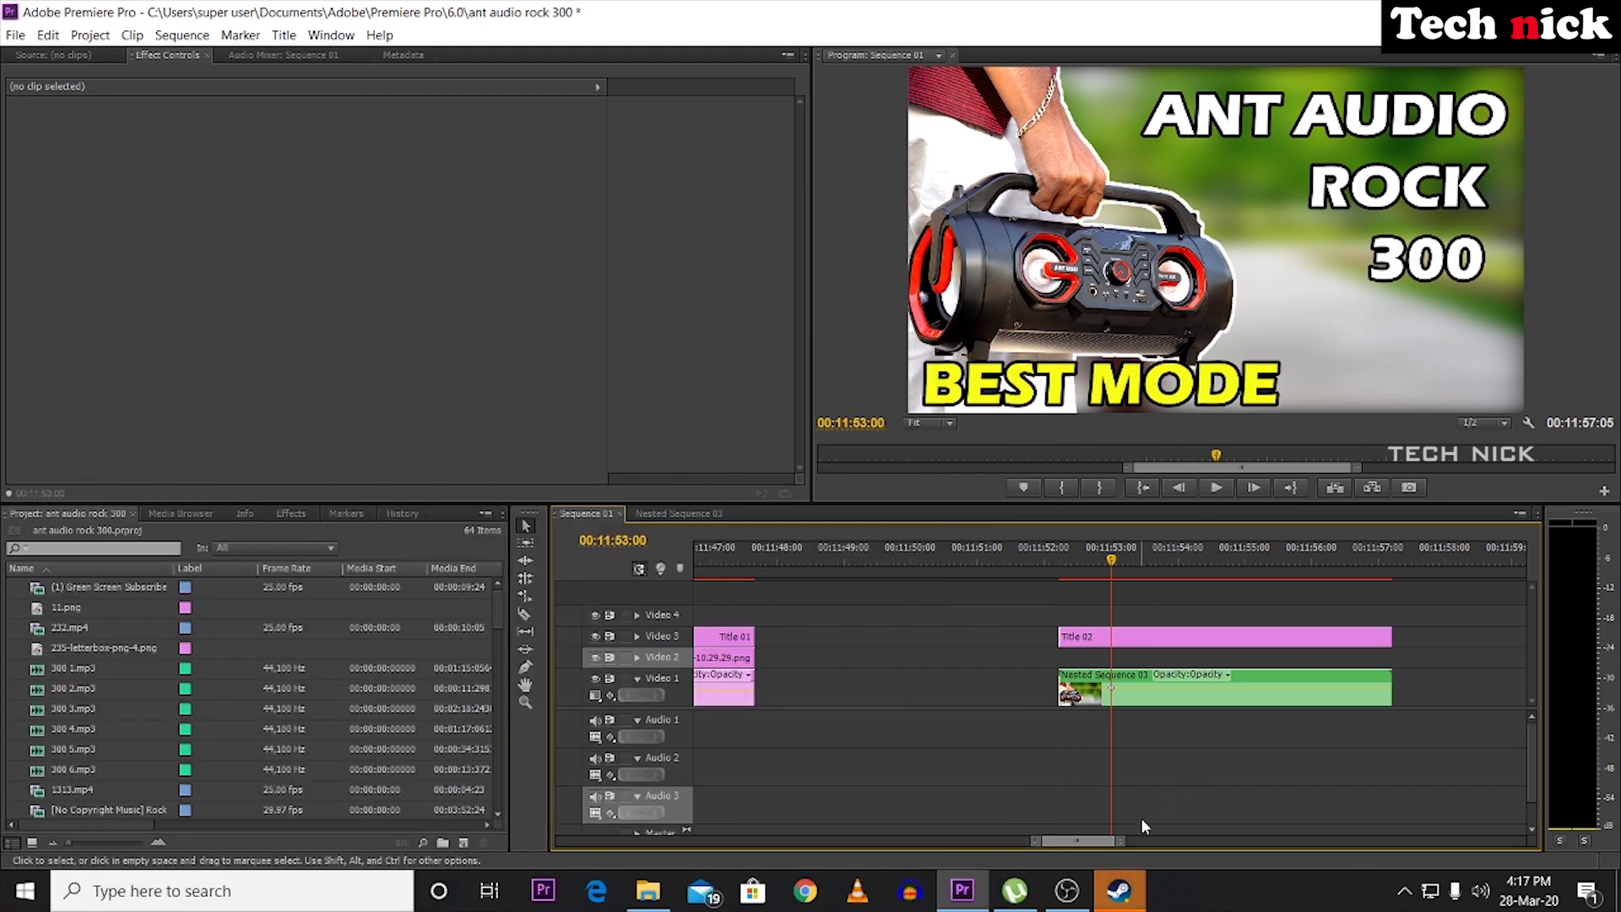
Open the title clip above the nested sequence for editing and draw a rectangle about 1124 wide and 191 high across the speaker.
{"action": "key", "text": "="}
{"action": "double_click", "coordinate": [1137, 641]}
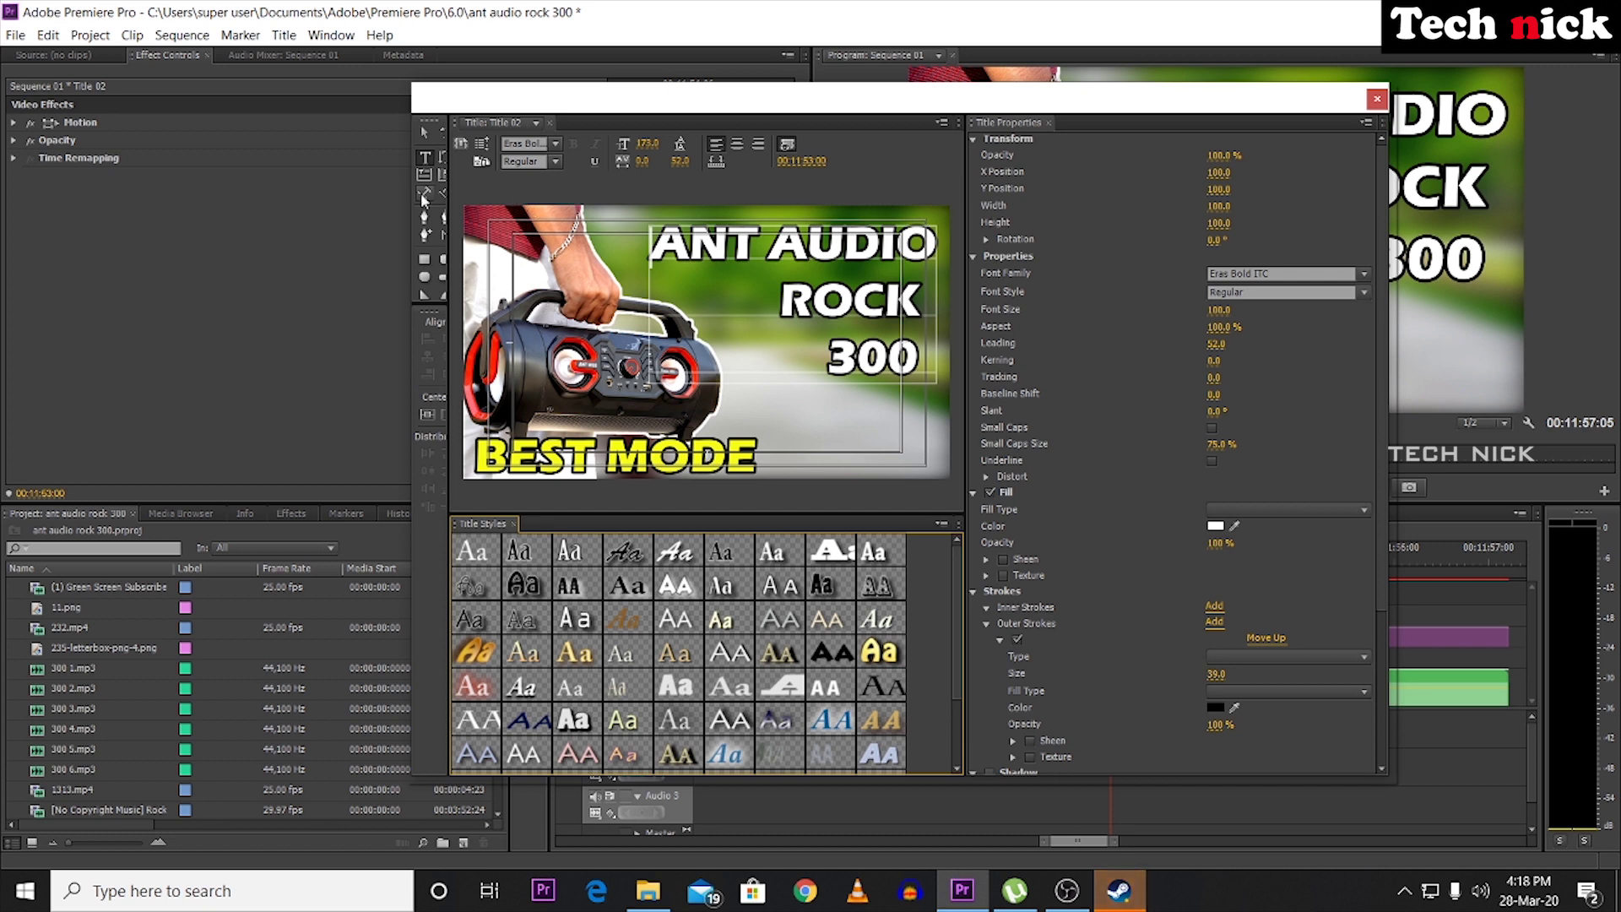
{"action": "left_click", "coordinate": [424, 264]}
{"action": "key", "text": "ctrl+s"}
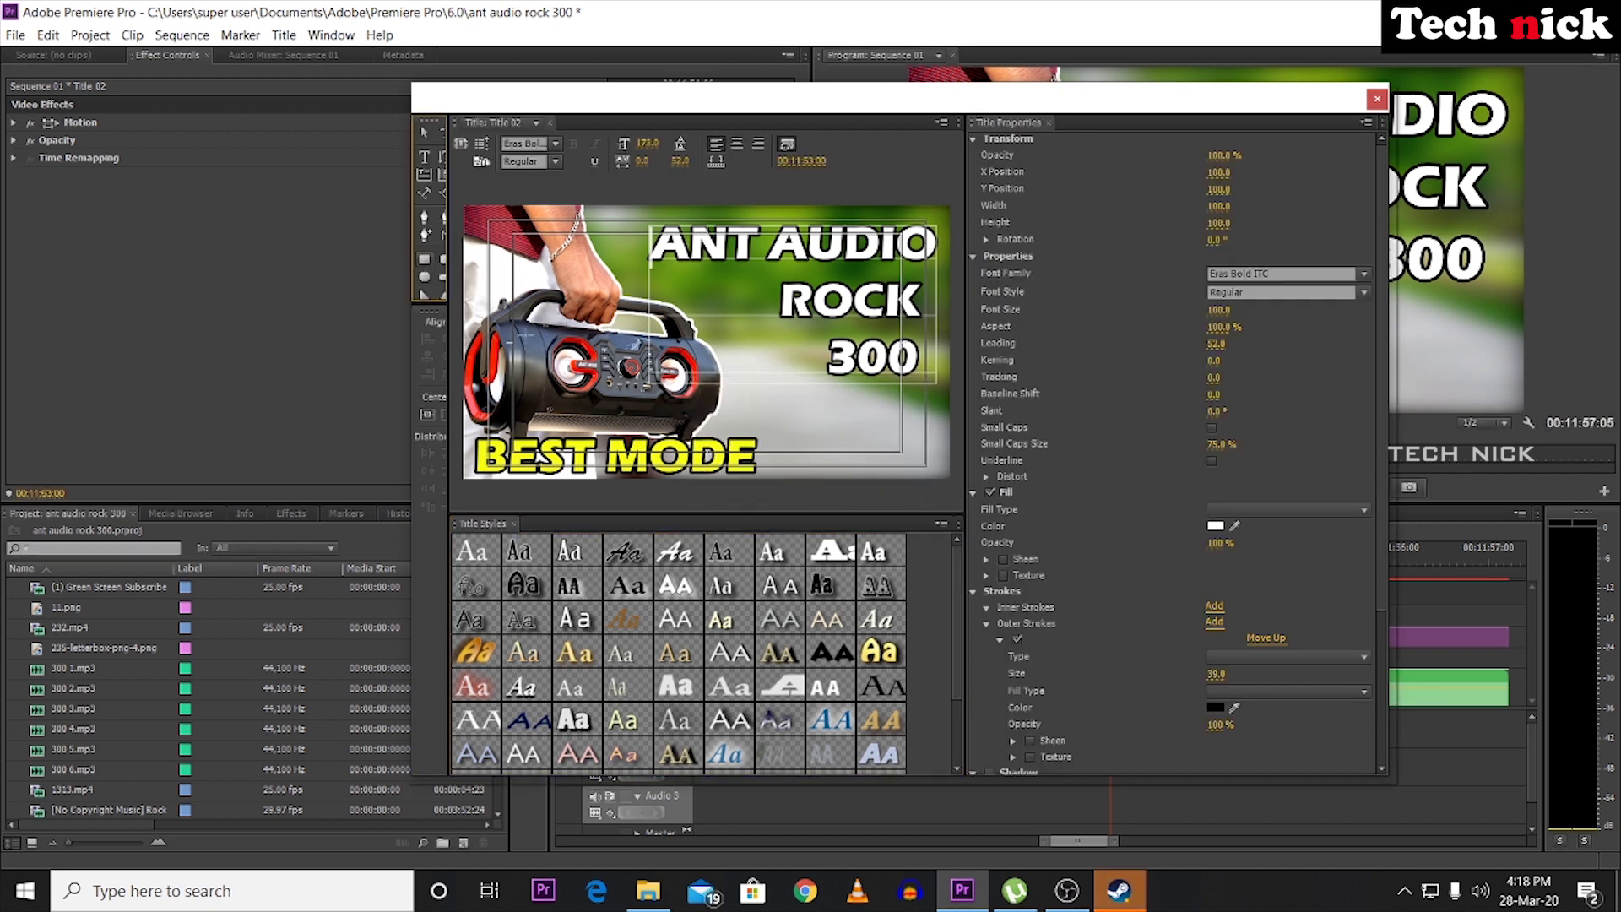
{"action": "left_click_drag", "start_coordinate": [469, 318], "coordinate": [754, 367]}
{"action": "left_click_drag", "start_coordinate": [643, 350], "coordinate": [649, 355]}
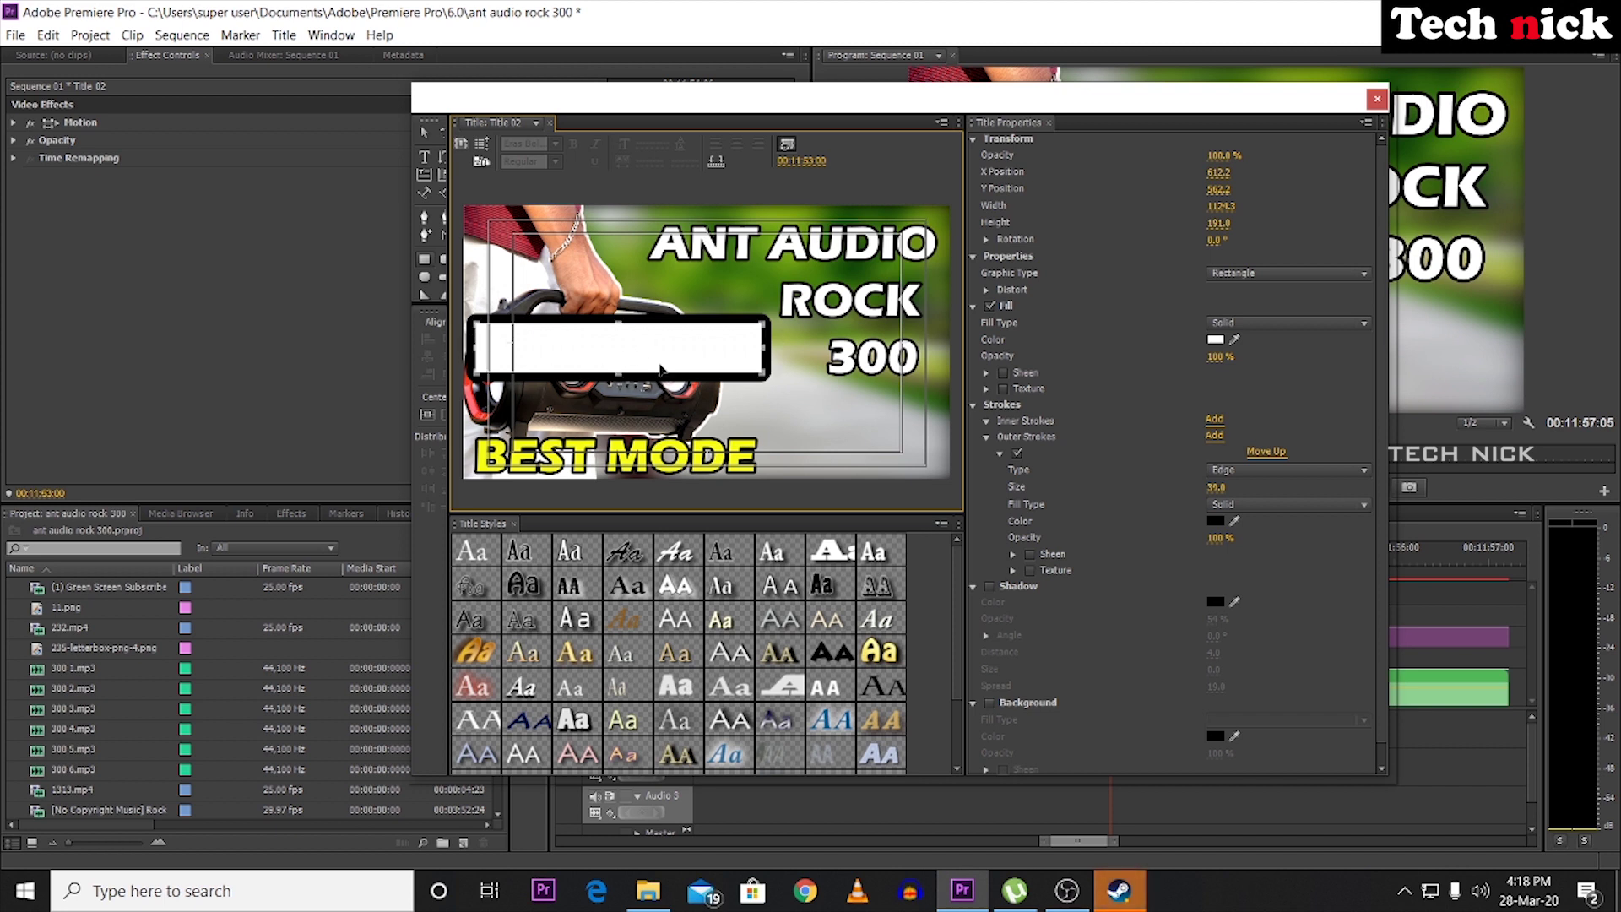
Apply the plain, unstroked title style to the rectangle, enlarge it slightly, move it just above BEST MODE and fill it bright red (about 255, 35, 35).
{"action": "left_click", "coordinate": [474, 554]}
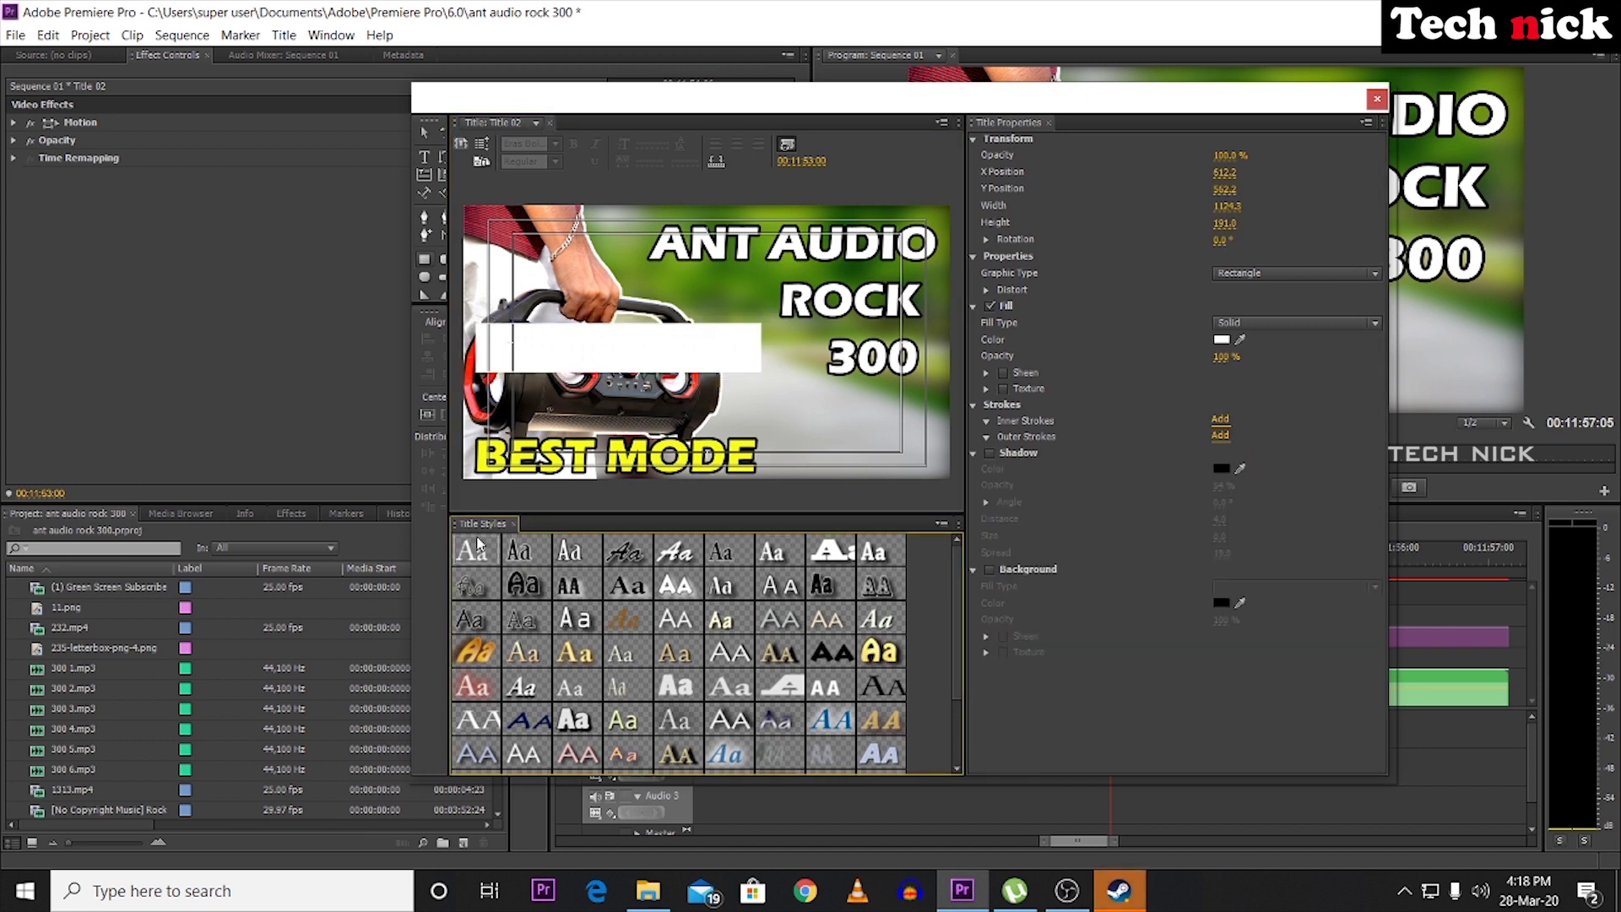
{"action": "left_click_drag", "start_coordinate": [591, 374], "coordinate": [650, 374]}
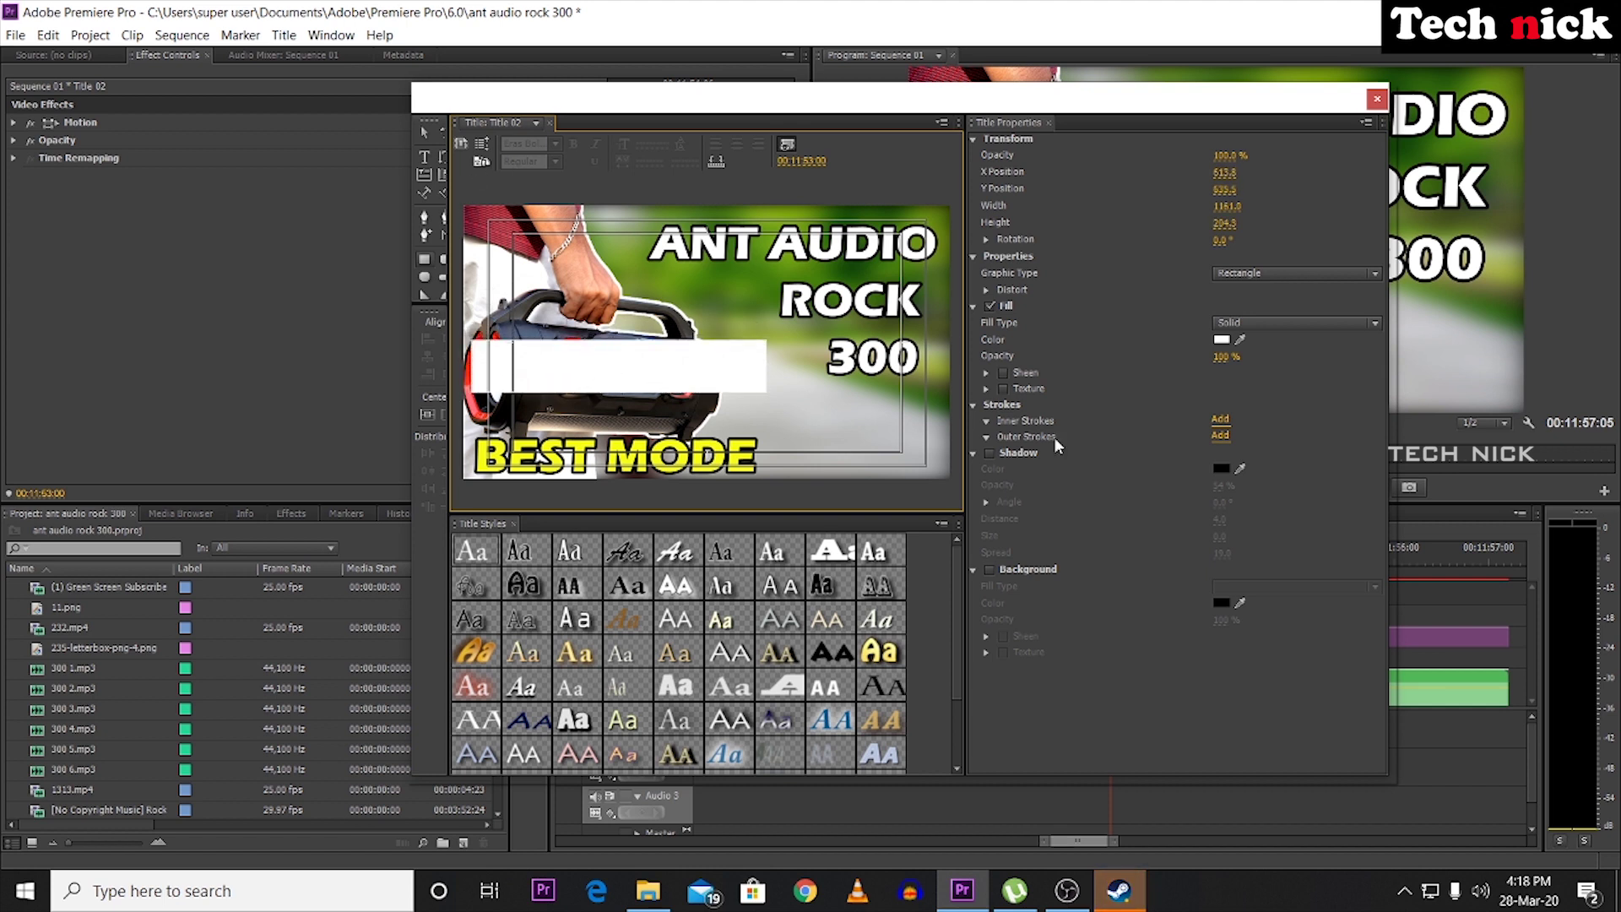
{"action": "left_click", "coordinate": [1221, 339]}
{"action": "left_click", "coordinate": [808, 581]}
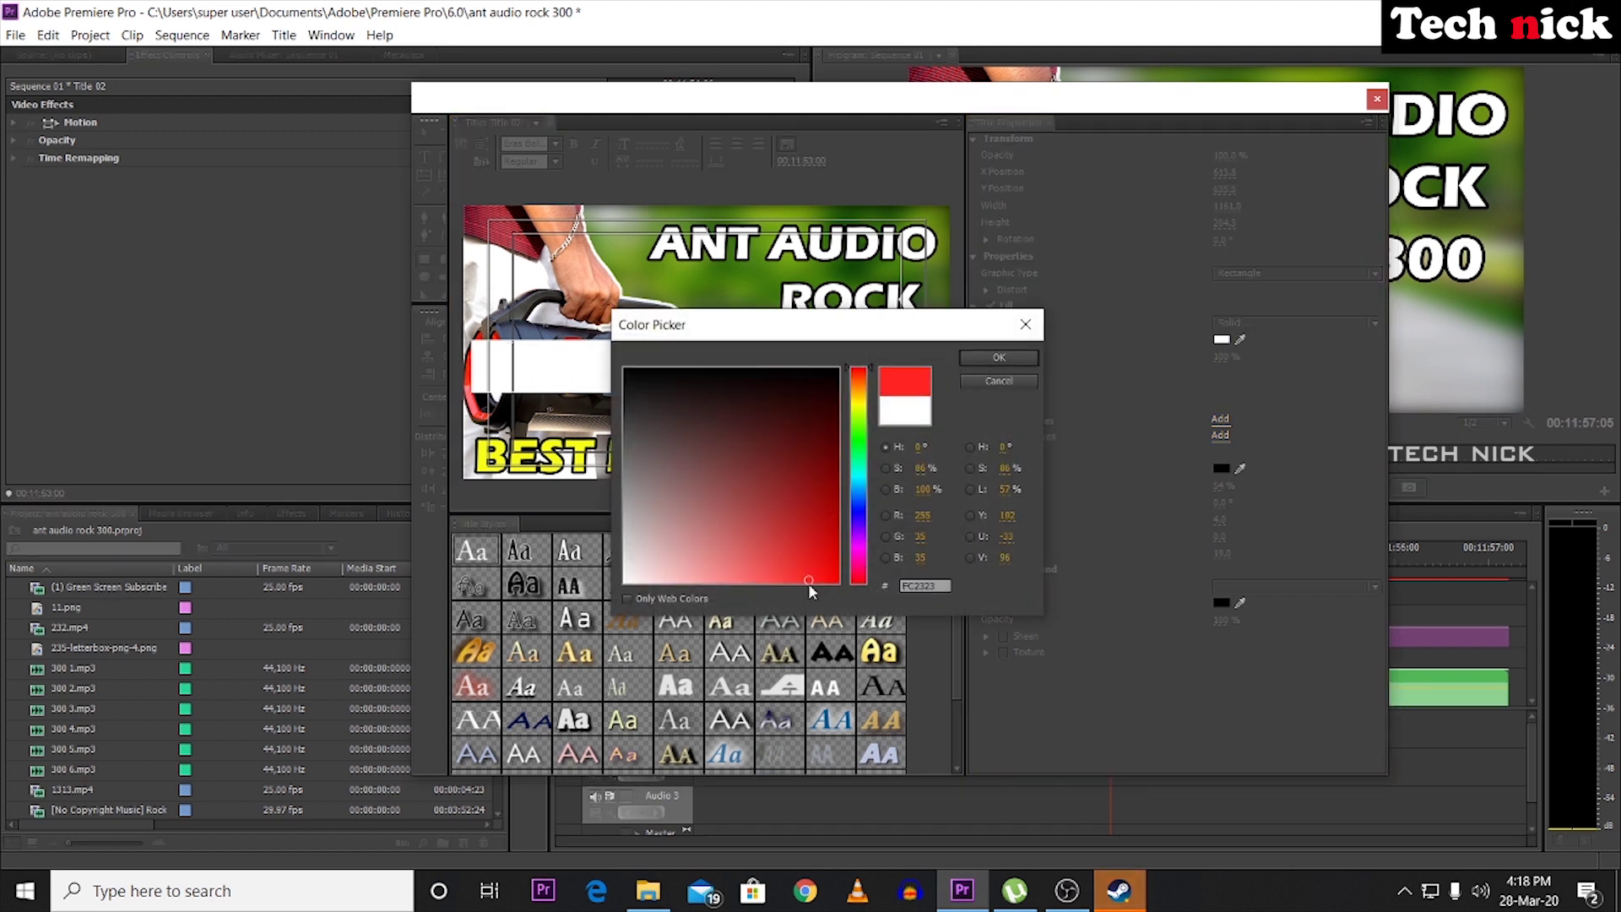
{"action": "left_click", "coordinate": [1005, 356]}
{"action": "left_click_drag", "start_coordinate": [687, 368], "coordinate": [691, 372]}
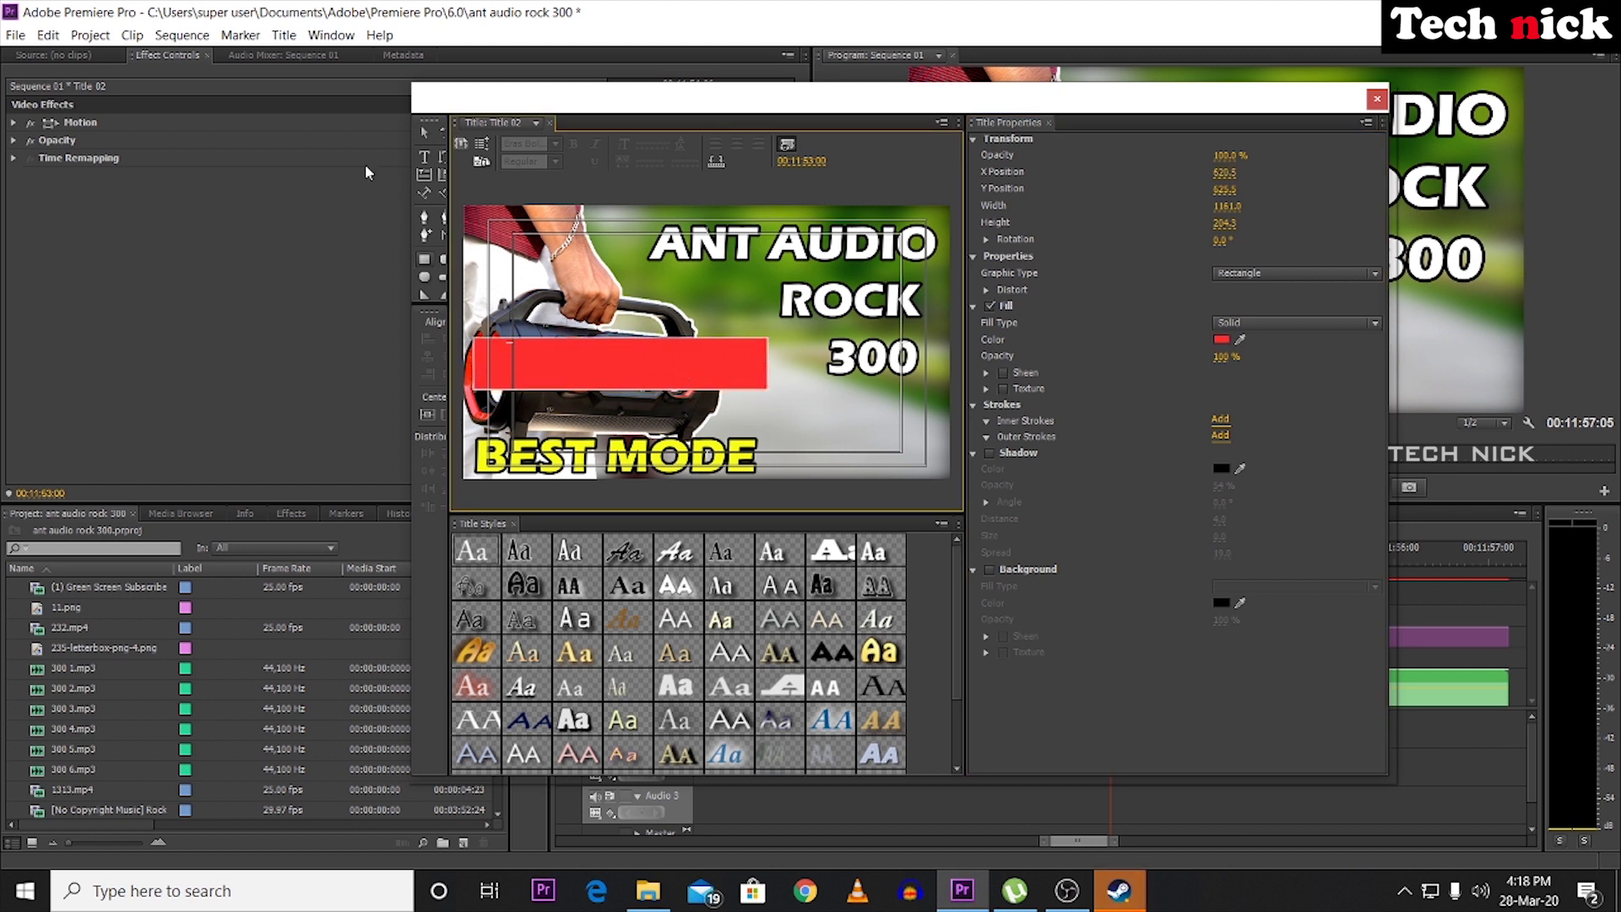
Add the text RS.2400 on the red rectangle and set its fill colour to white FFFFFF.
{"action": "left_click", "coordinate": [424, 161]}
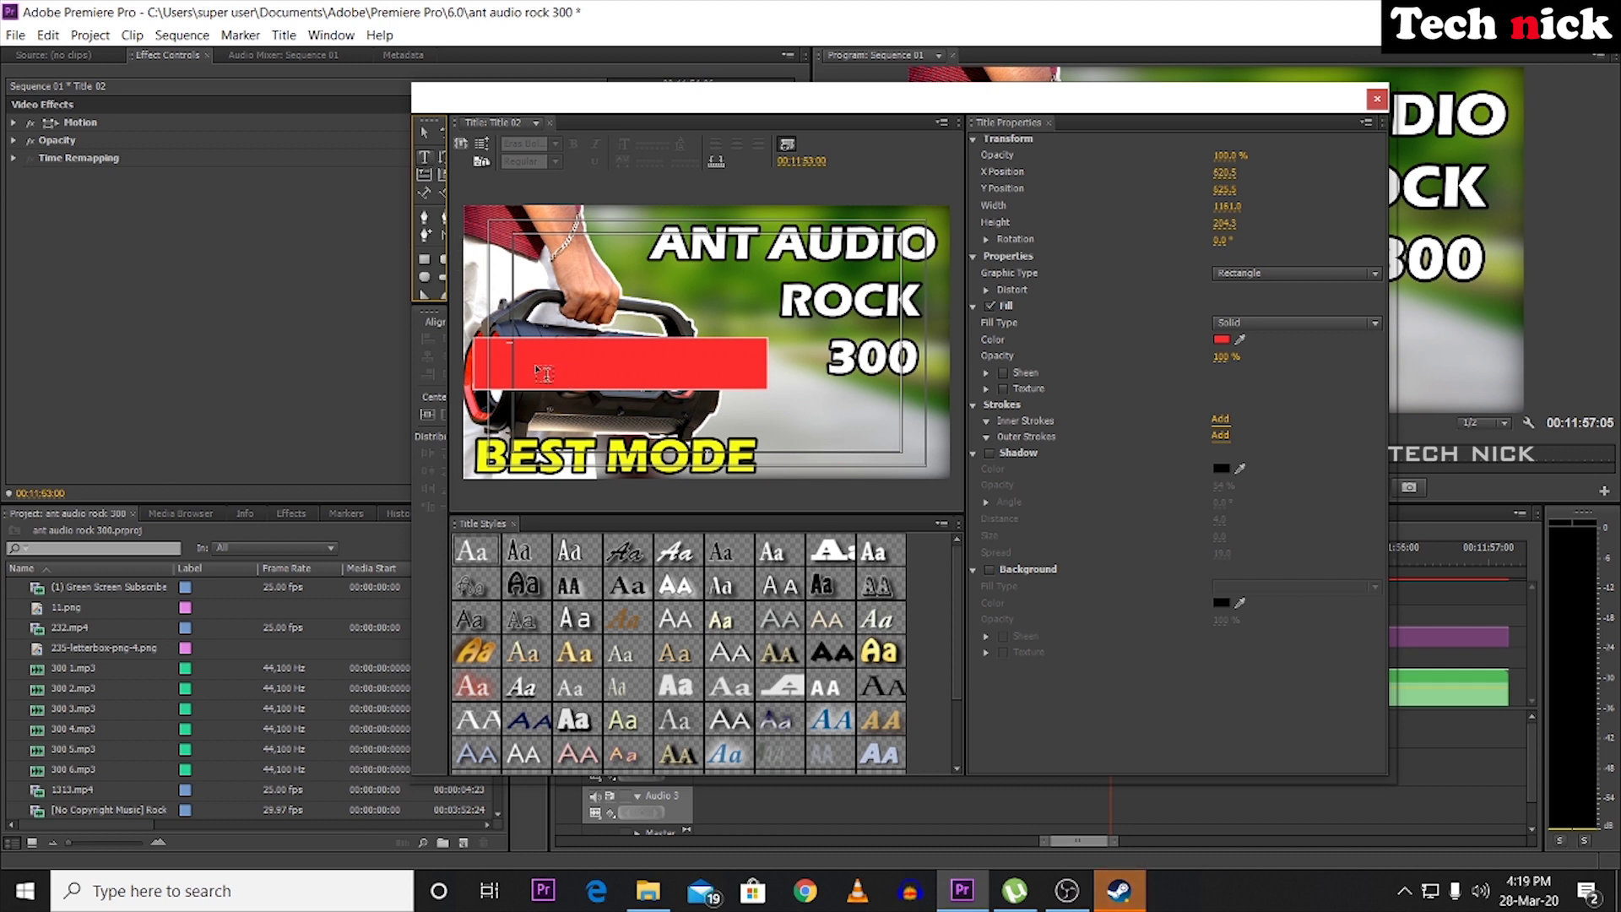
{"action": "left_click", "coordinate": [499, 369]}
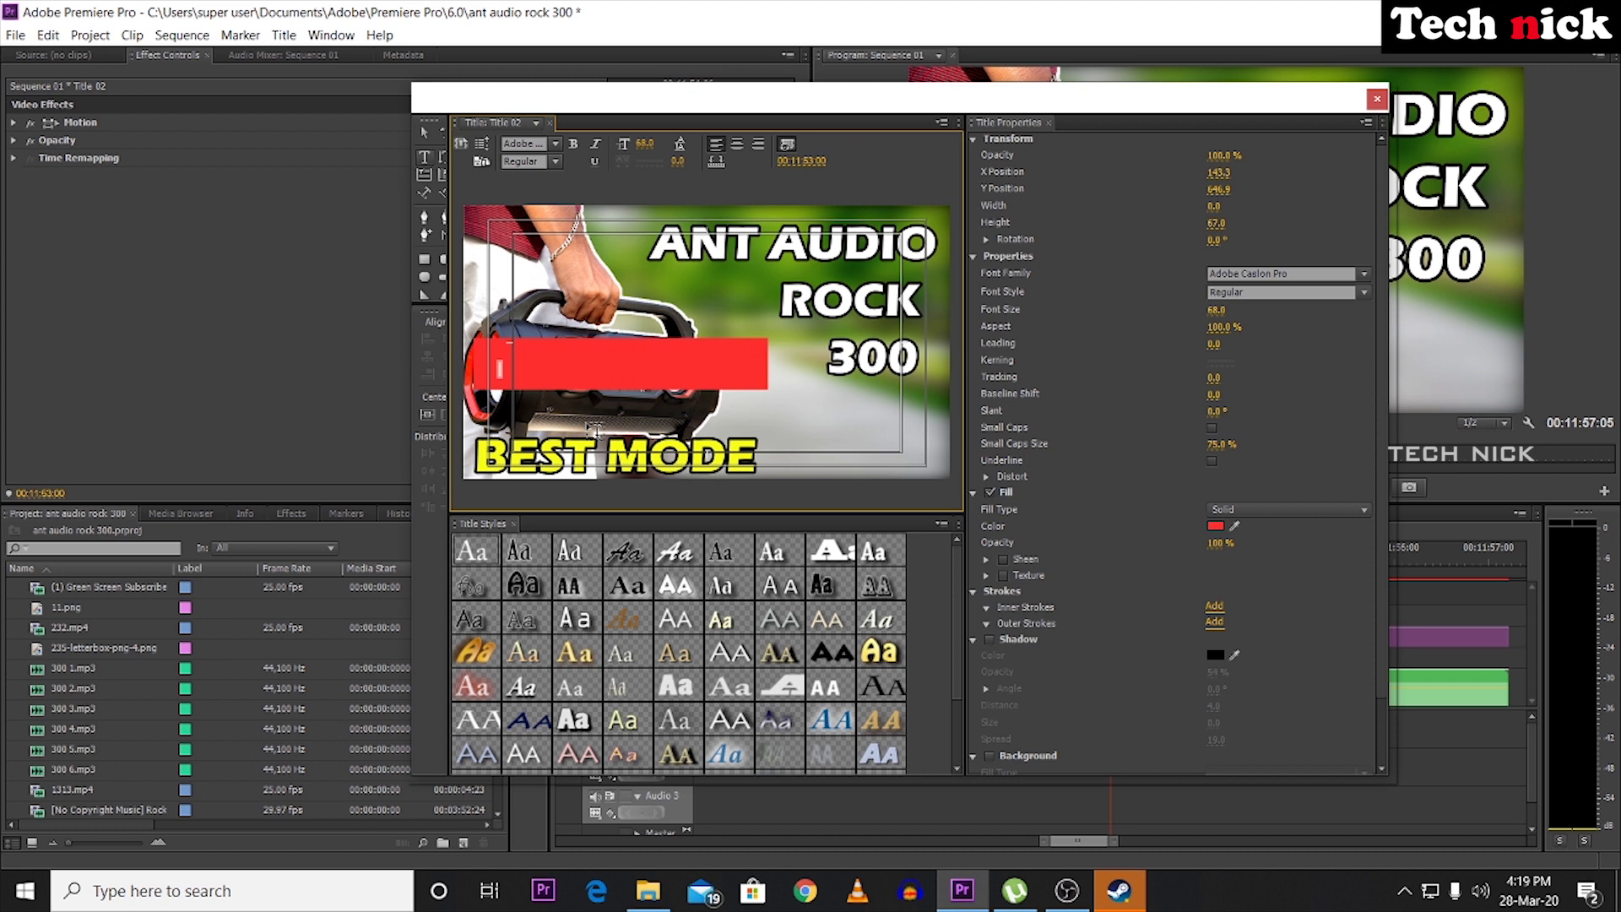
{"action": "key", "text": "ctrl+v"}
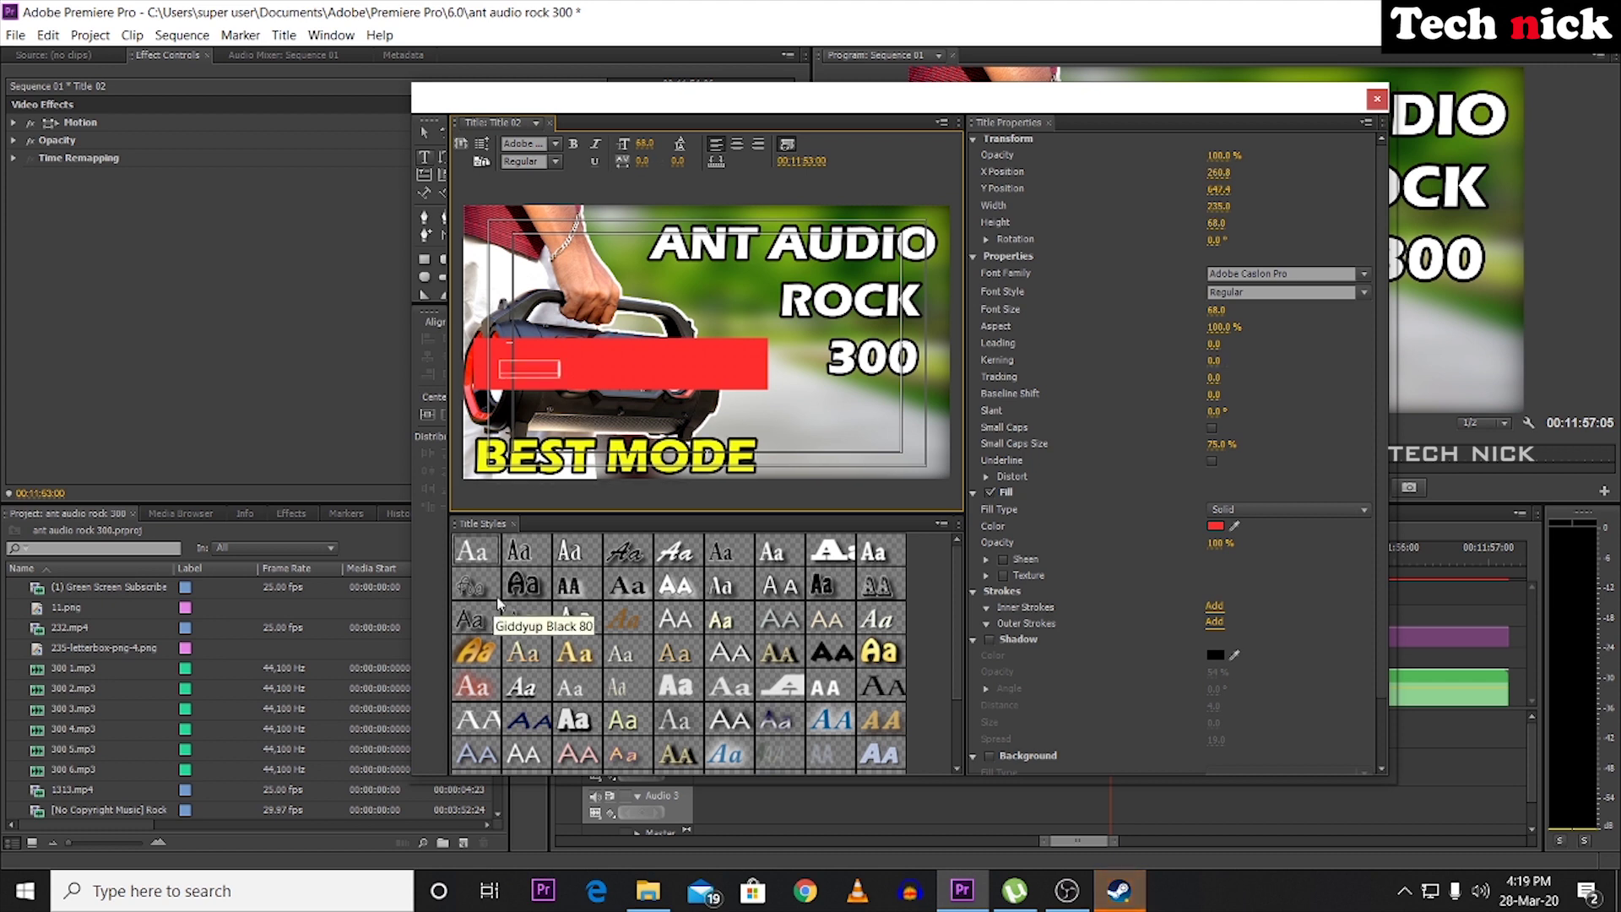
{"action": "left_click", "coordinate": [1215, 527]}
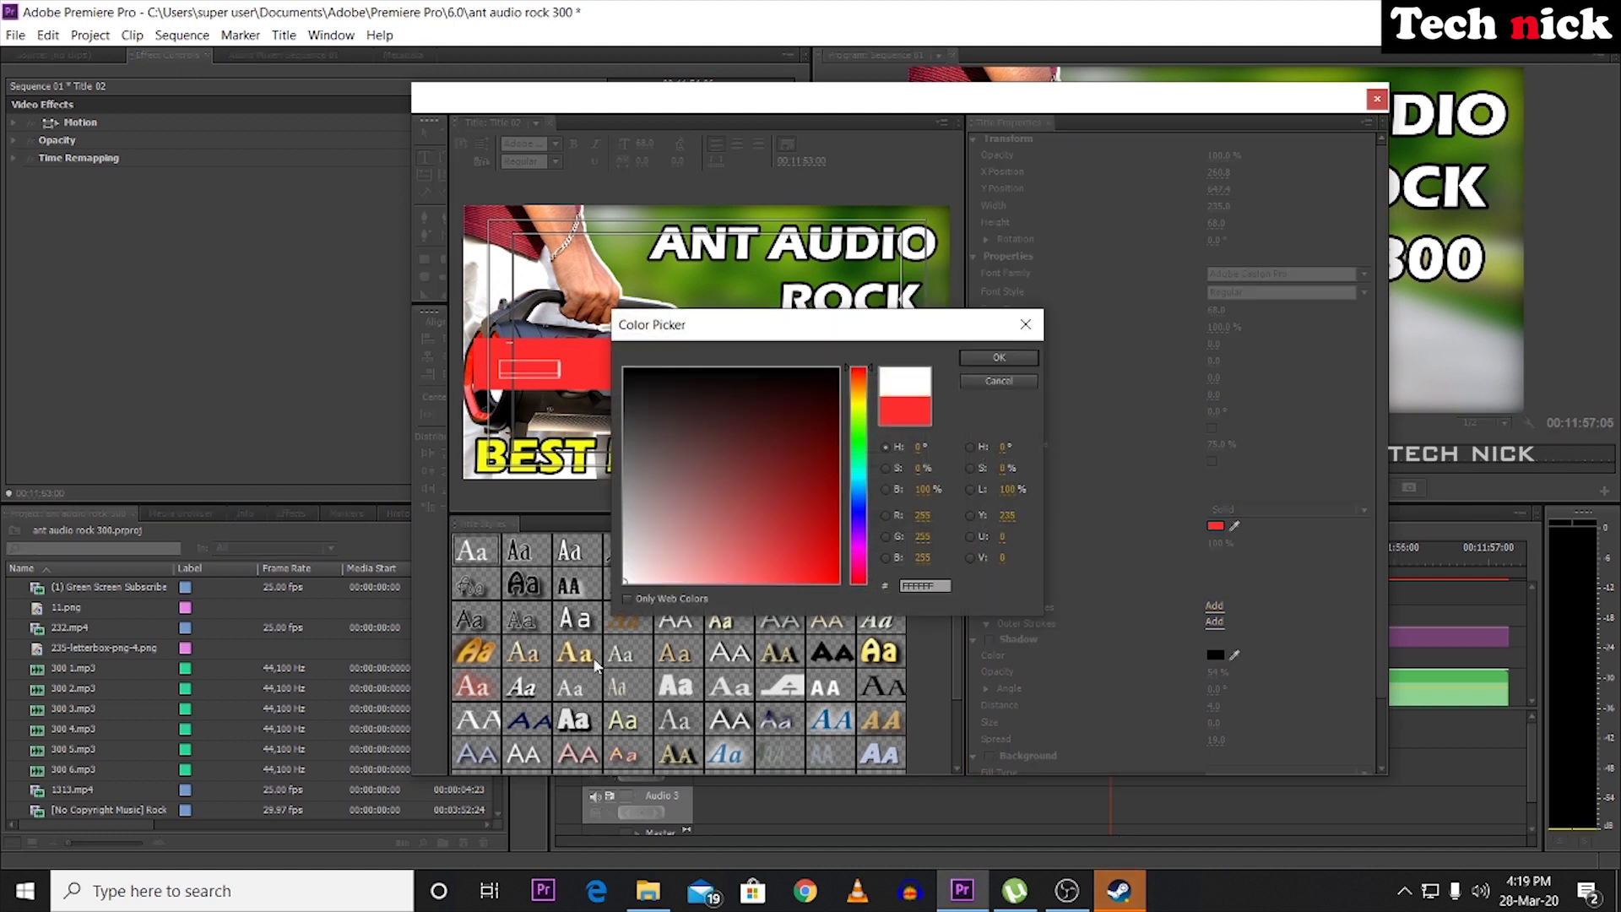
{"action": "left_click", "coordinate": [980, 358]}
Set the RS.2400 text to the Eras Bold ITC font at size 199.
{"action": "left_click_drag", "start_coordinate": [499, 372], "coordinate": [565, 368]}
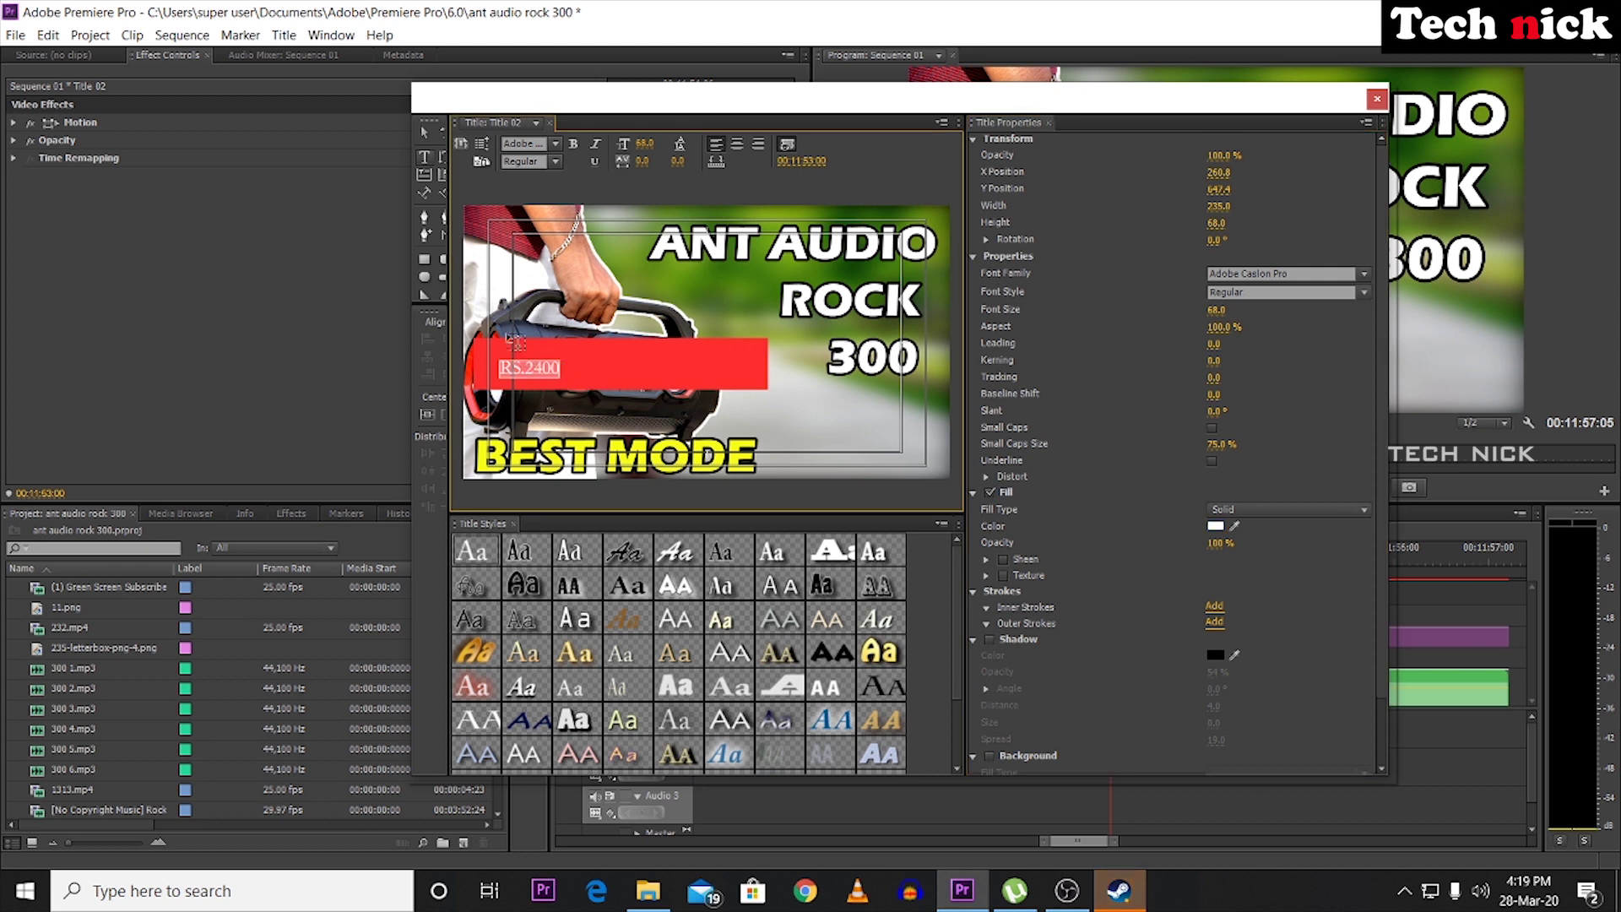
{"action": "left_click", "coordinate": [556, 145]}
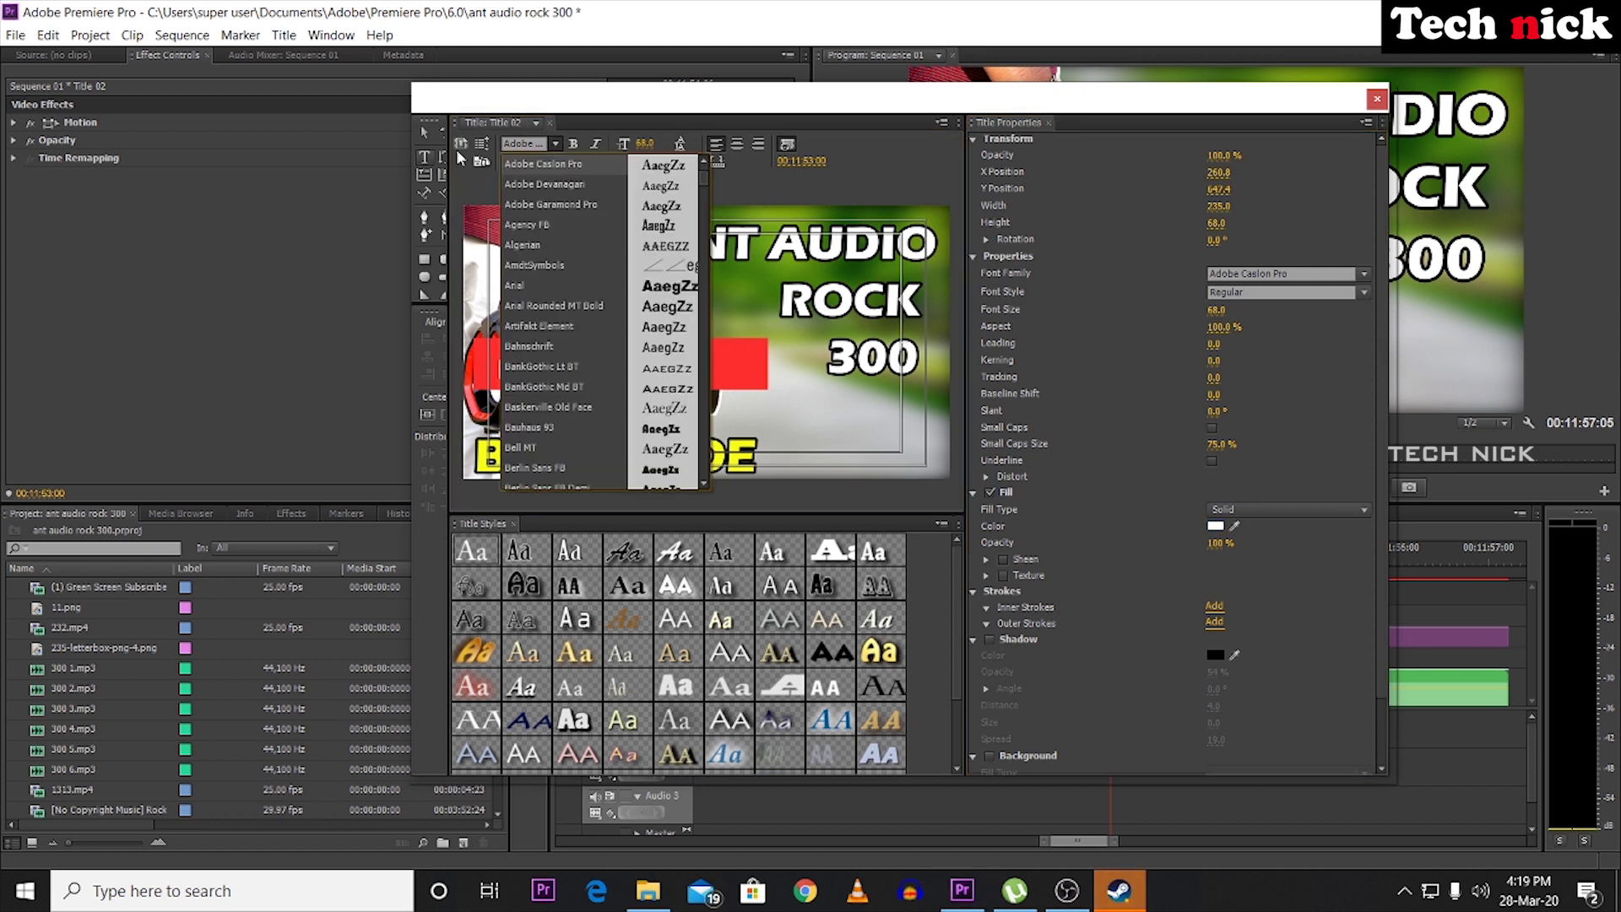
{"action": "key", "text": "Escape"}
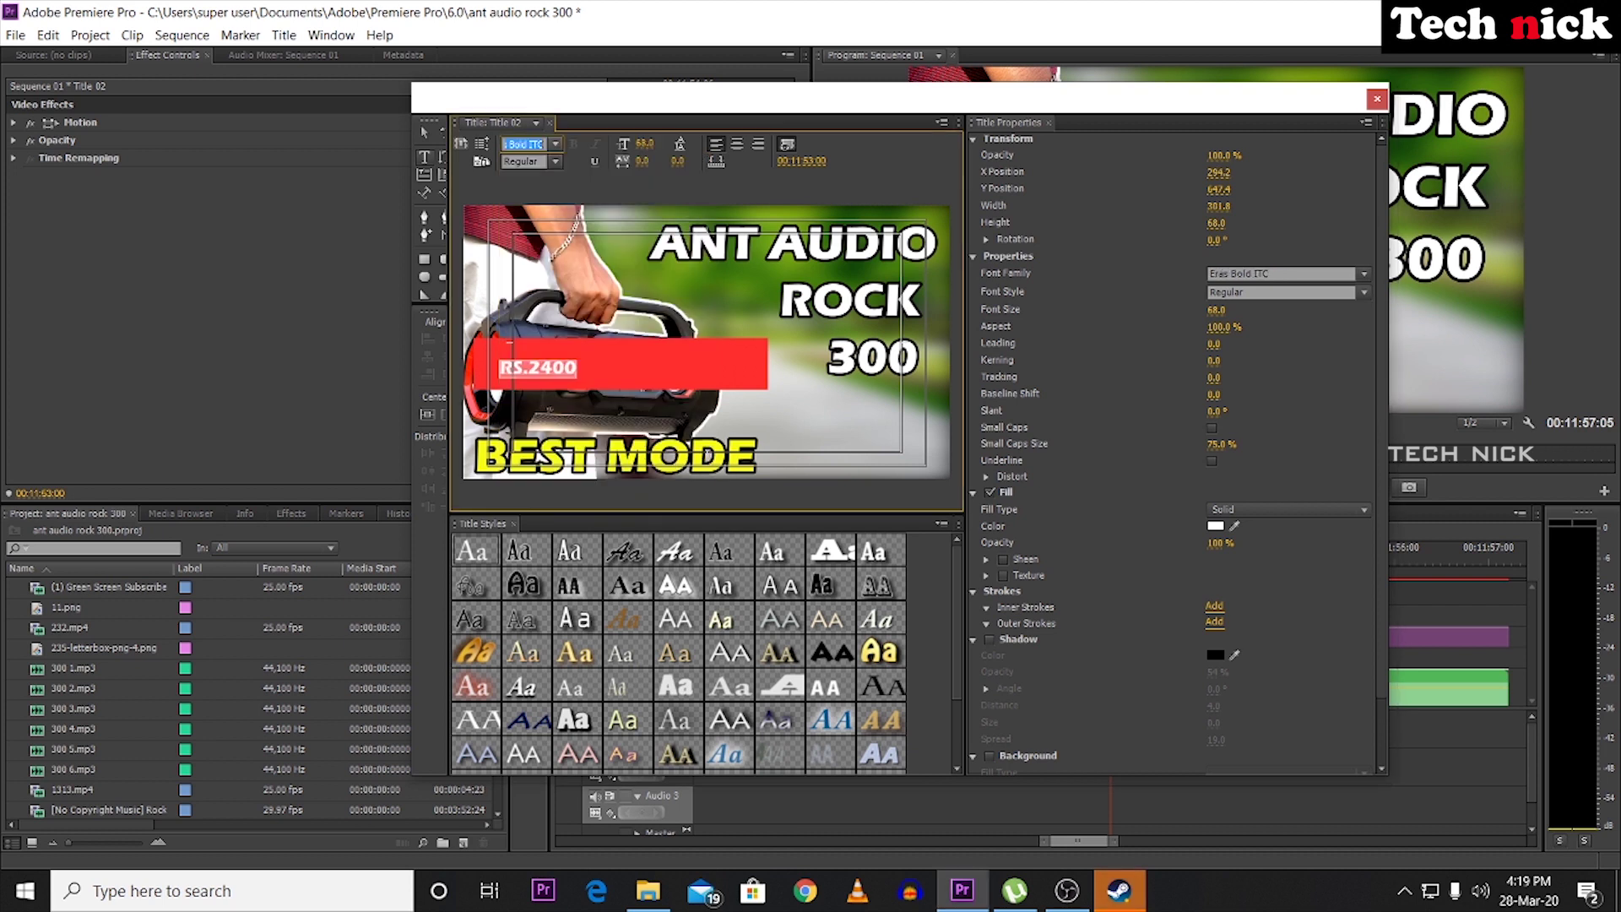
{"action": "left_click_drag", "start_coordinate": [647, 144], "coordinate": [681, 144]}
{"action": "left_click", "coordinate": [424, 133]}
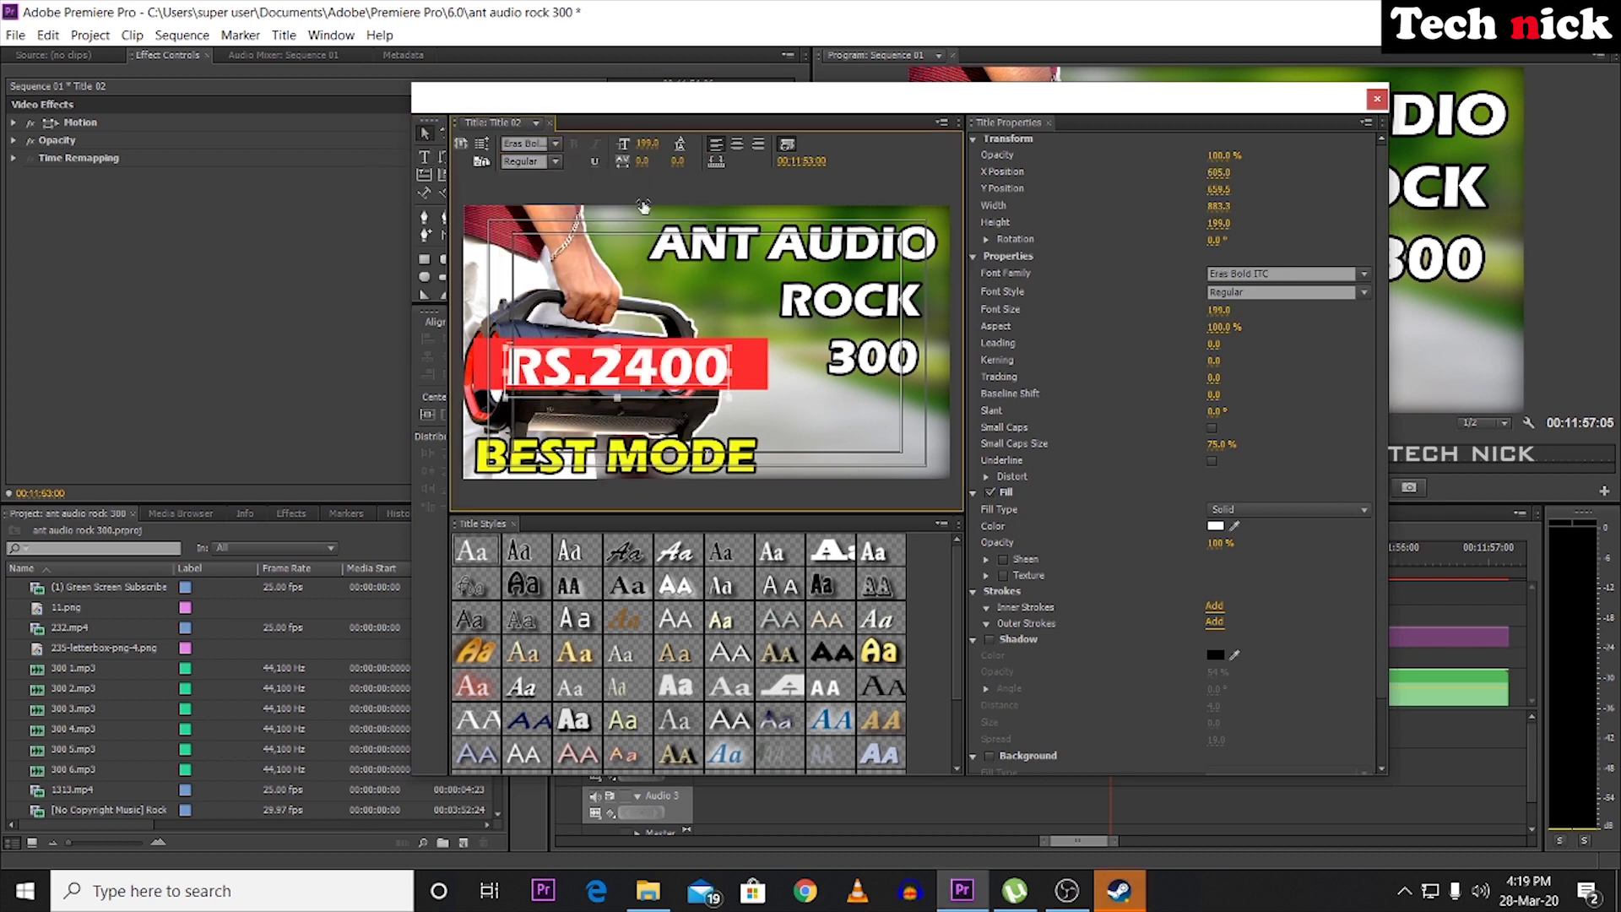
Narrow the red rectangle from both sides to fit around RS.2400 and nudge the ANT AUDIO ROCK 300 text slightly upwards.
{"action": "left_click_drag", "start_coordinate": [673, 369], "coordinate": [737, 370]}
{"action": "left_click", "coordinate": [760, 369]}
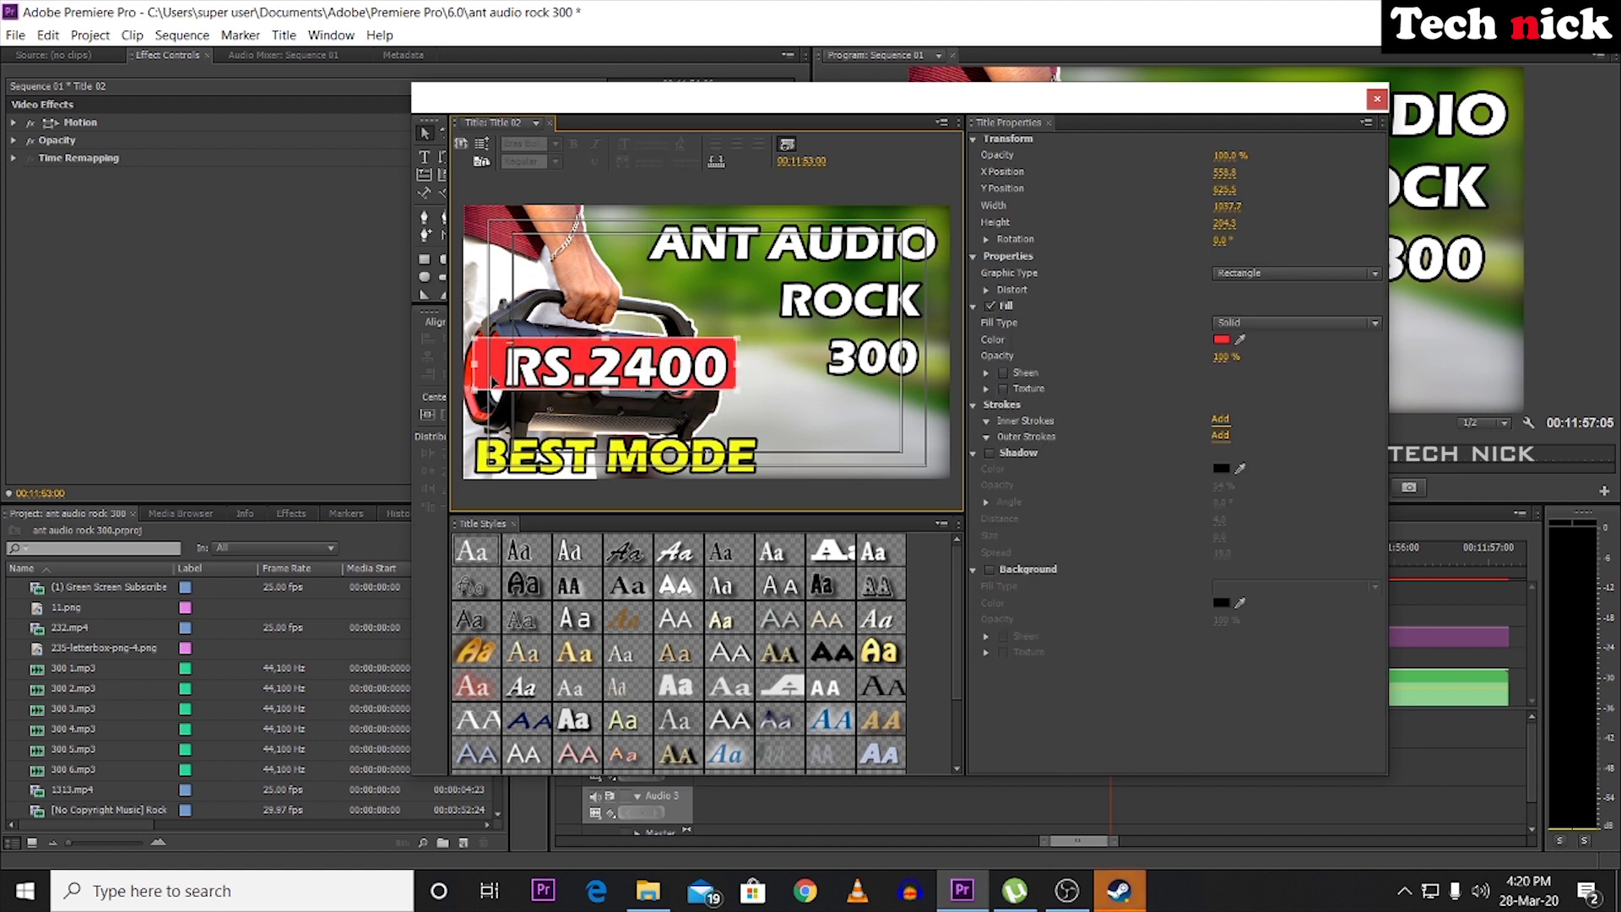
{"action": "left_click_drag", "start_coordinate": [478, 364], "coordinate": [492, 364]}
{"action": "left_click", "coordinate": [751, 383]}
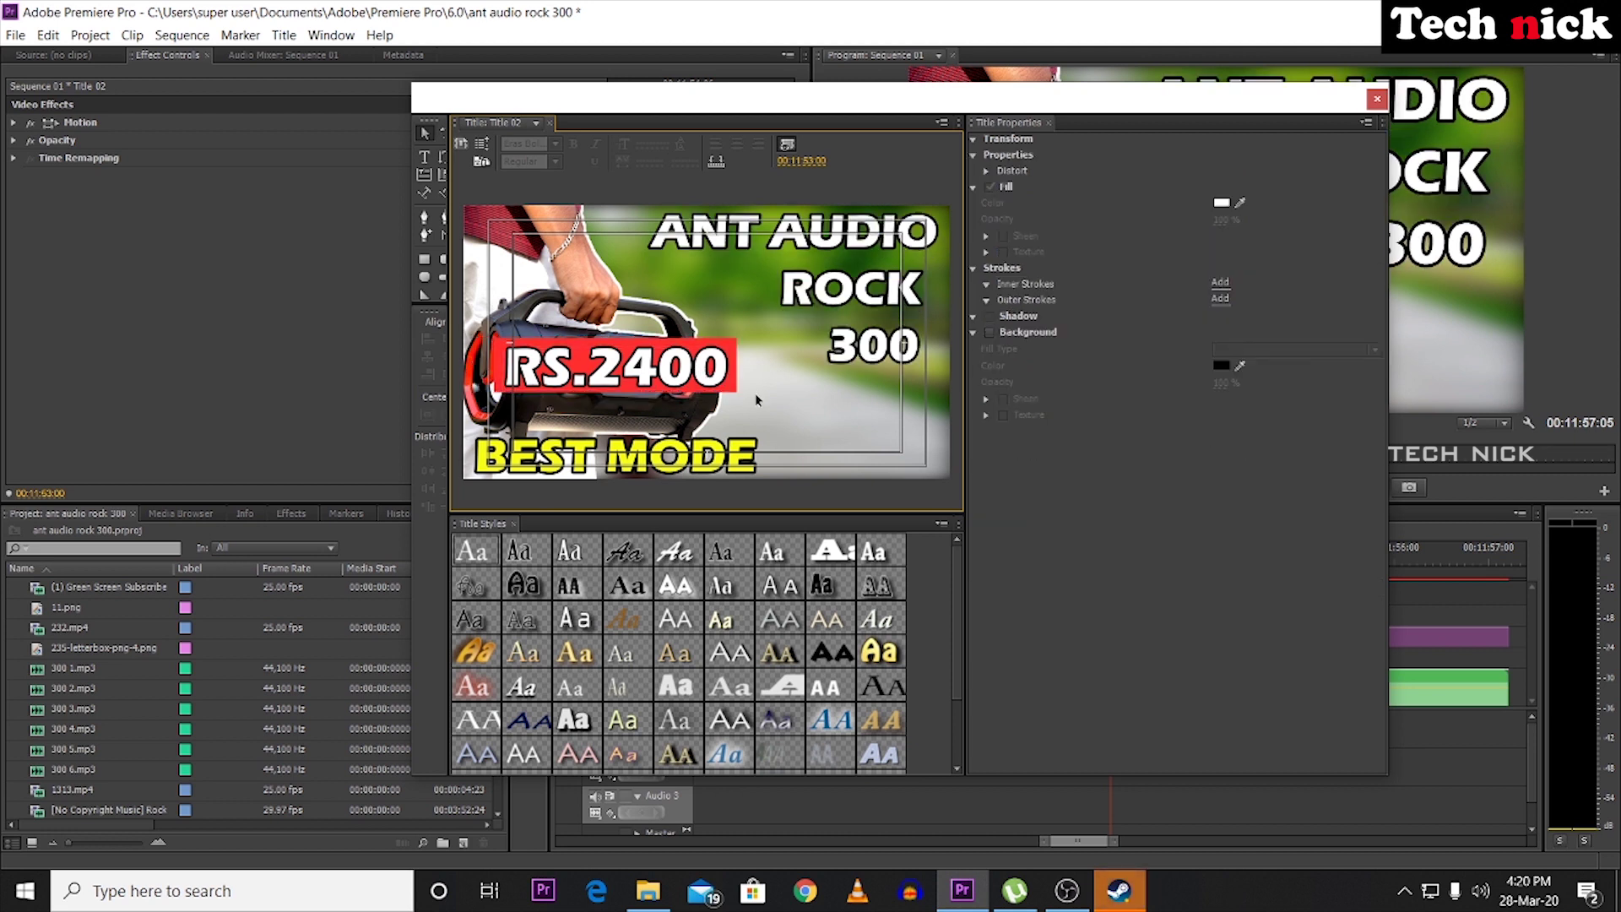
{"action": "left_click", "coordinate": [731, 372]}
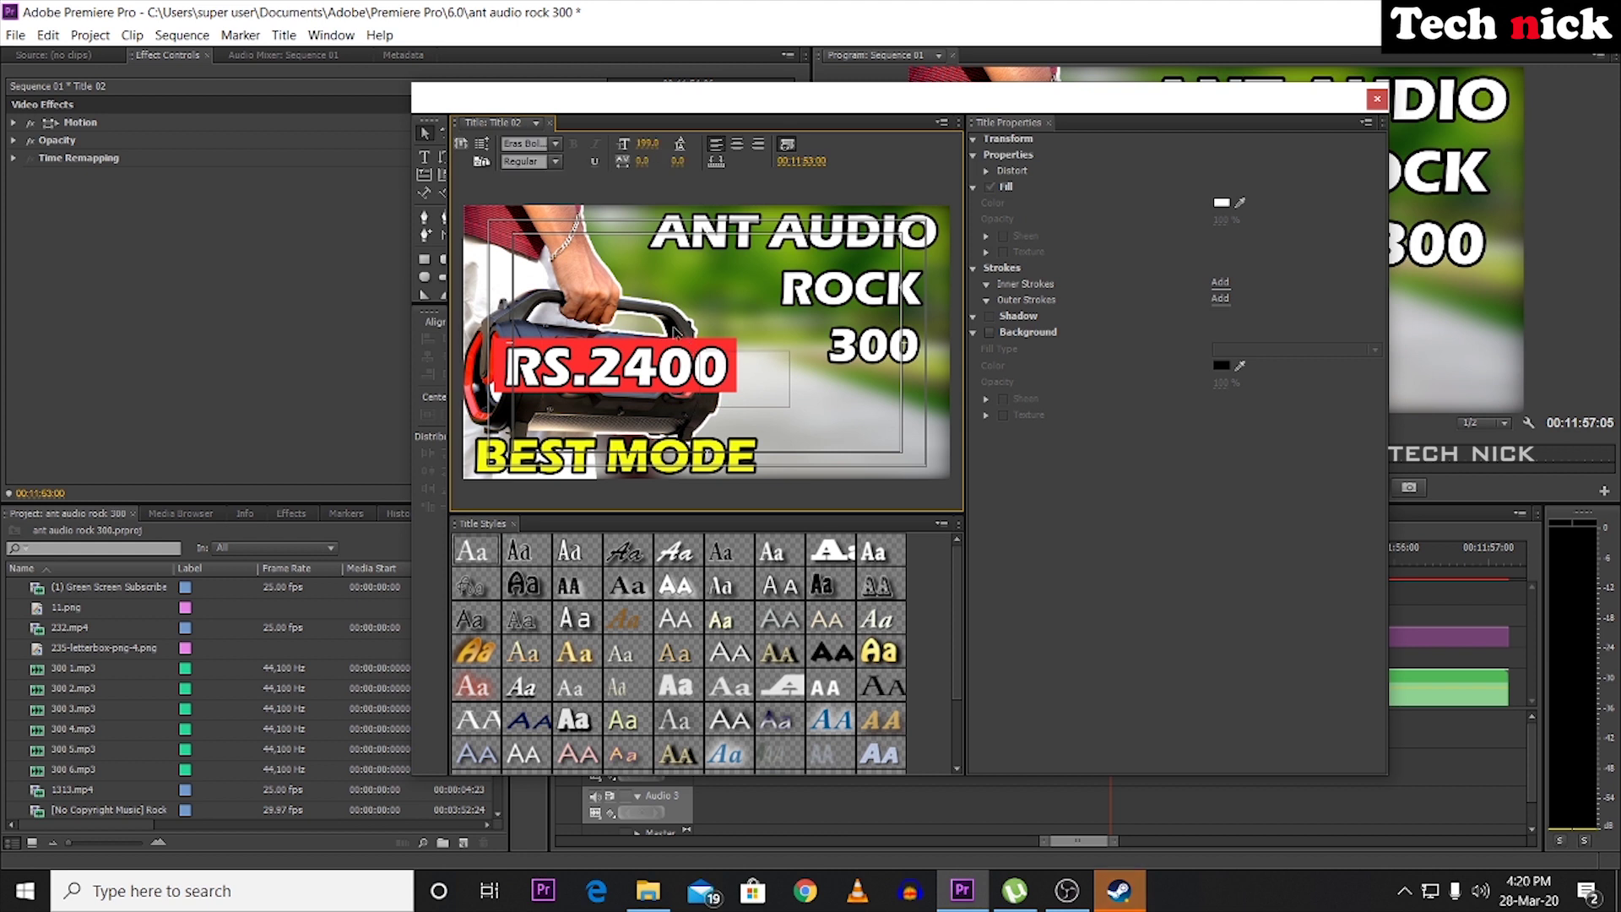
Move the RS.2400 text together with its red rectangle to the lower-right area of the thumbnail.
{"action": "left_click", "coordinate": [675, 363]}
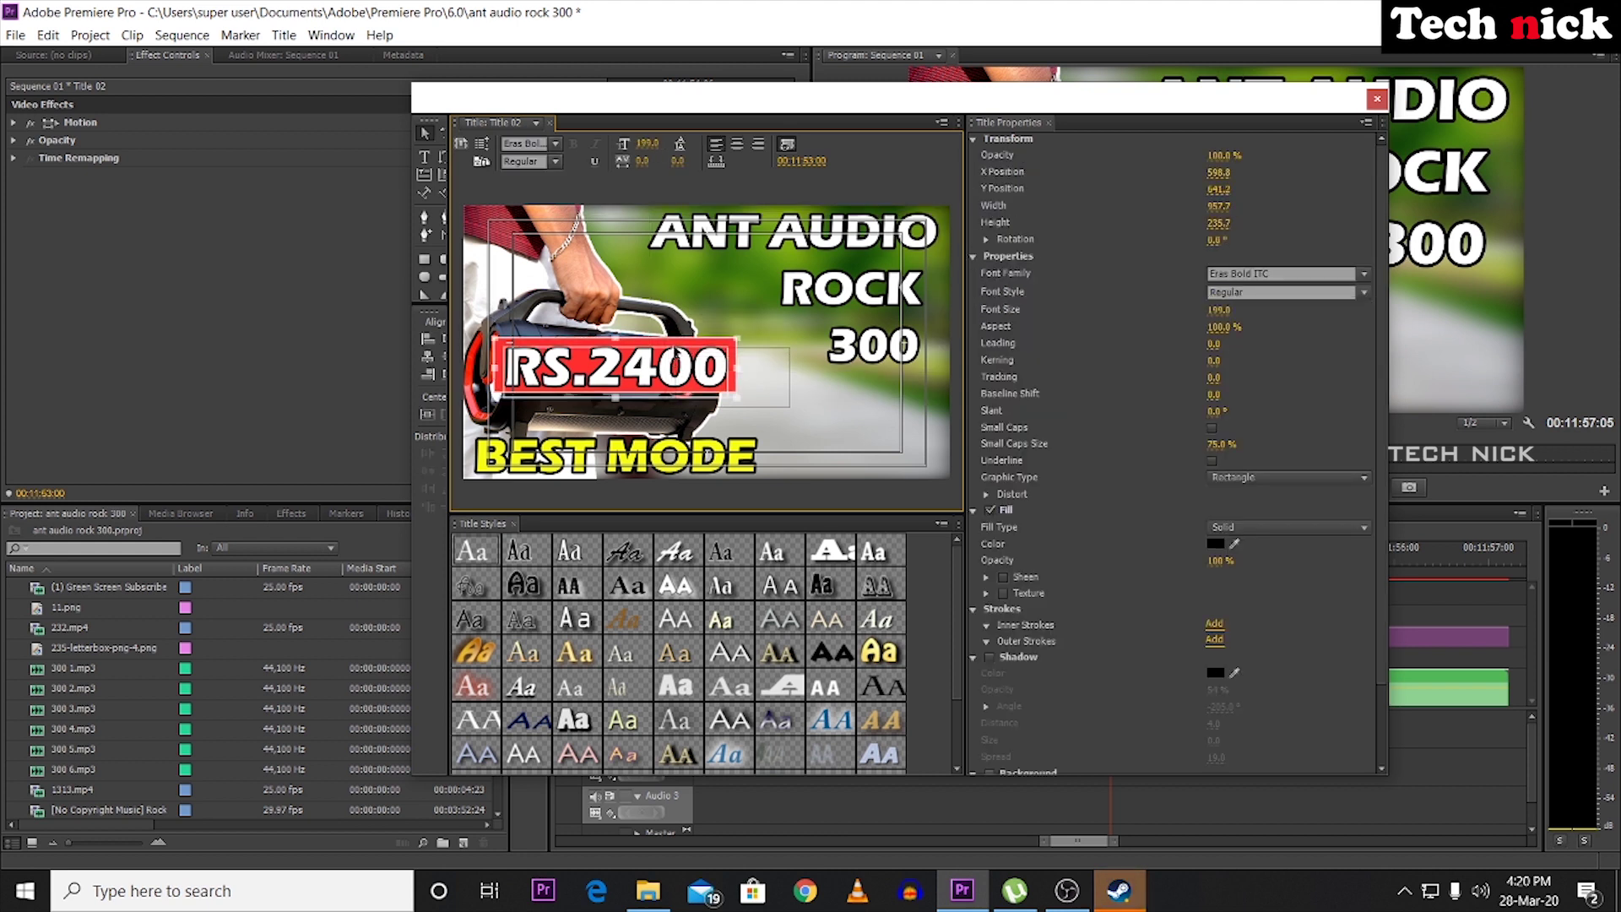
{"action": "left_click_drag", "start_coordinate": [661, 371], "coordinate": [890, 438]}
{"action": "left_click", "coordinate": [680, 314]}
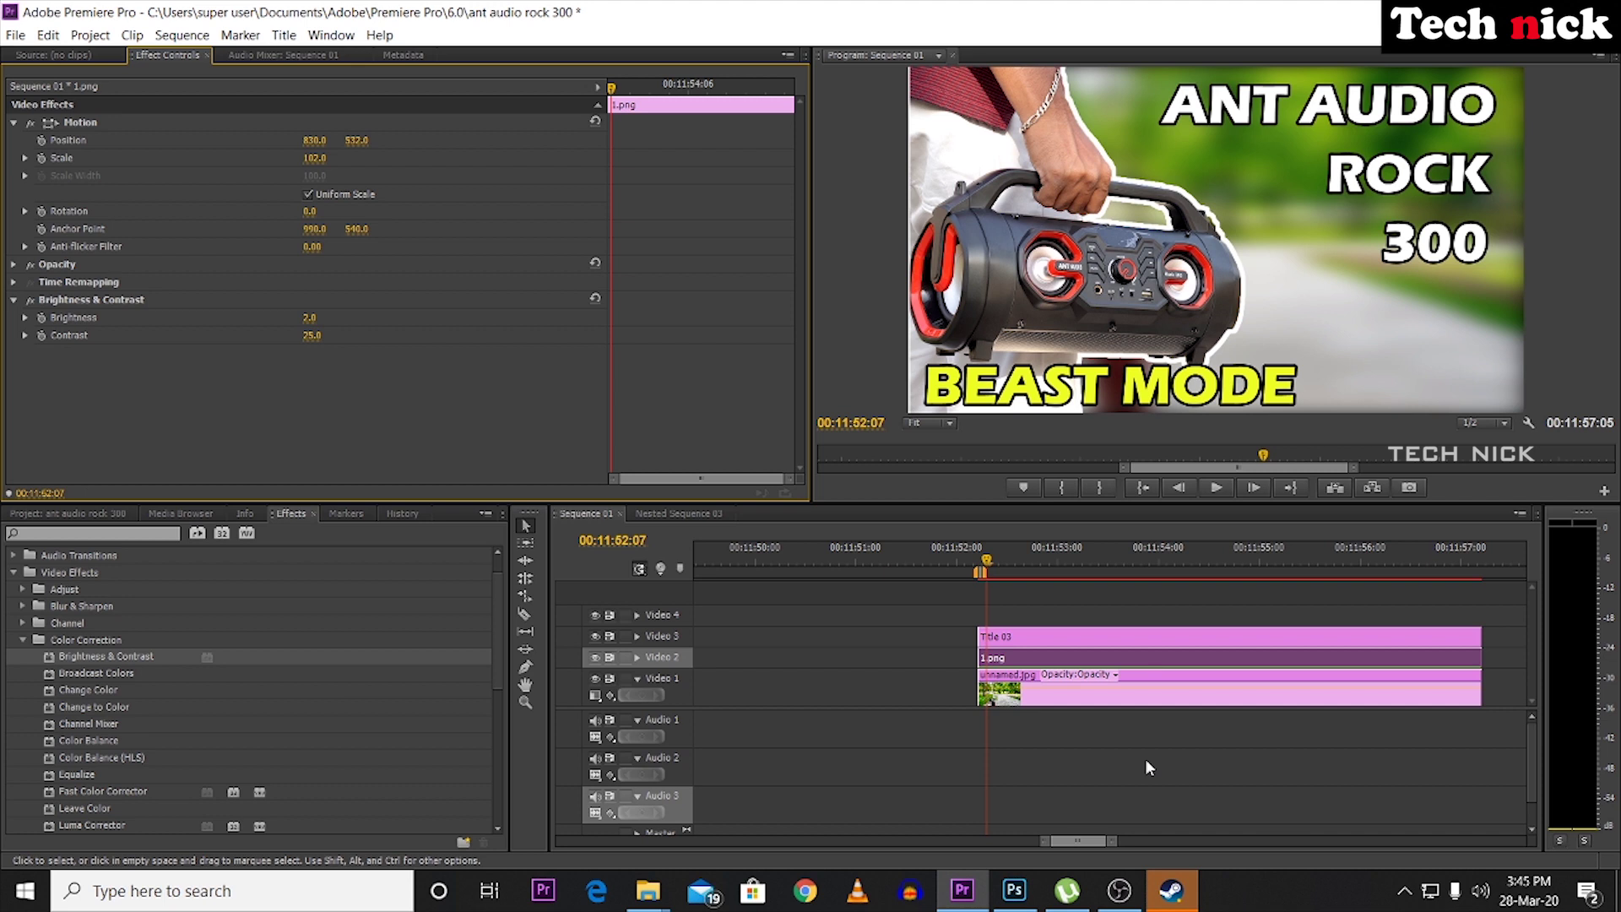
Limit the timeline's work area to a single frame at the start of the thumbnail clips and place the playhead at 00:11:52:05.
{"action": "key", "text": "equal"}
{"action": "key", "text": "equal"}
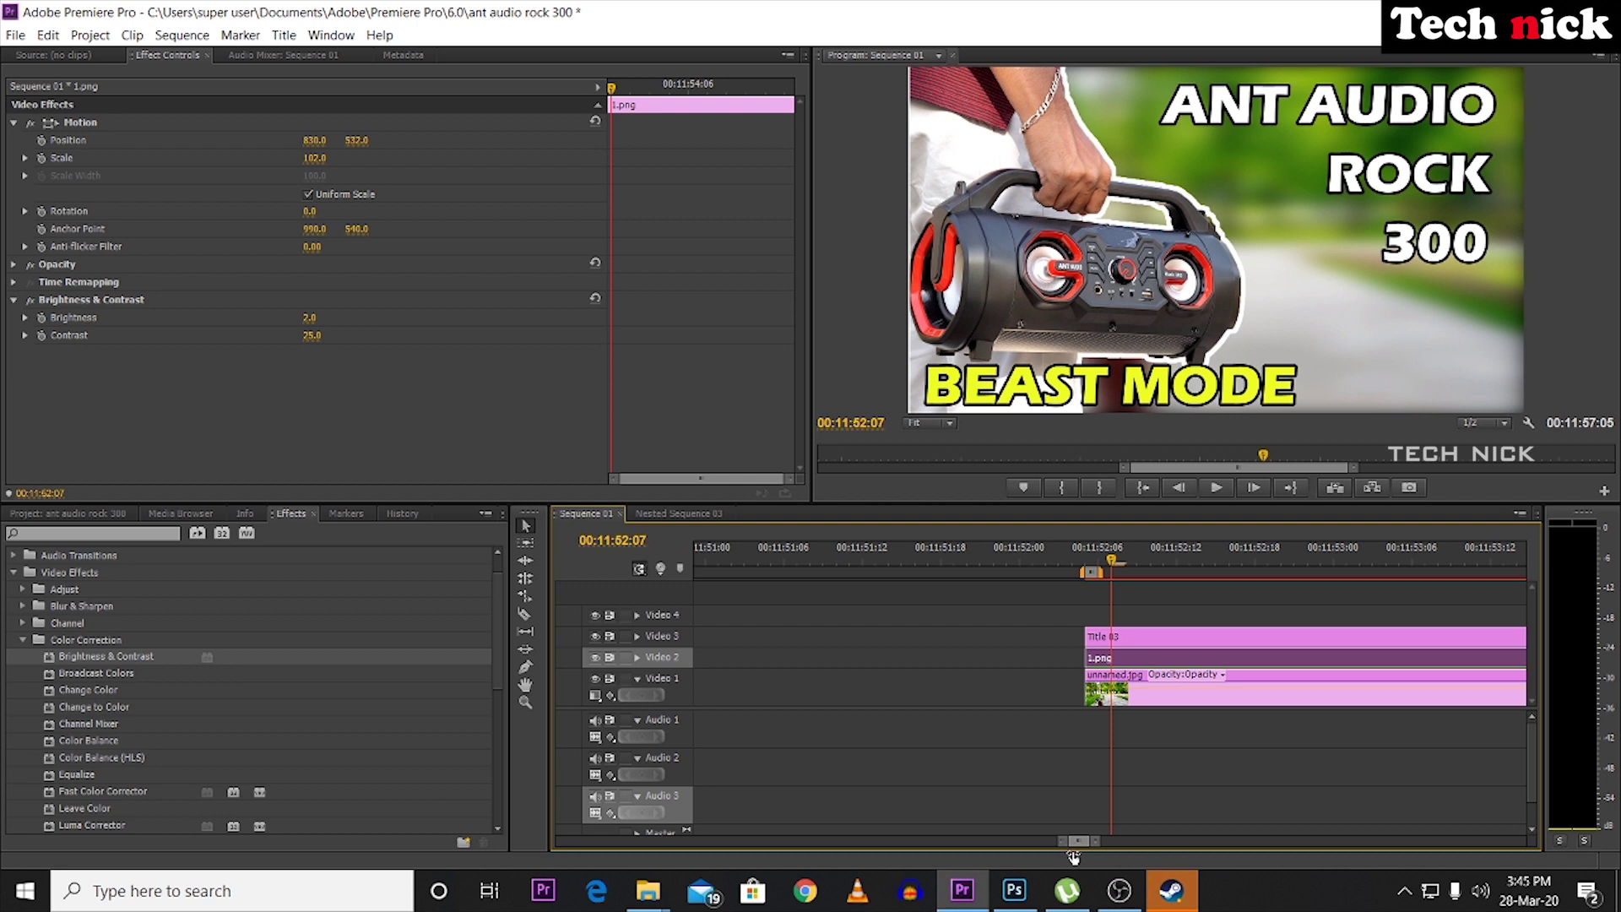
{"action": "key", "text": "equal"}
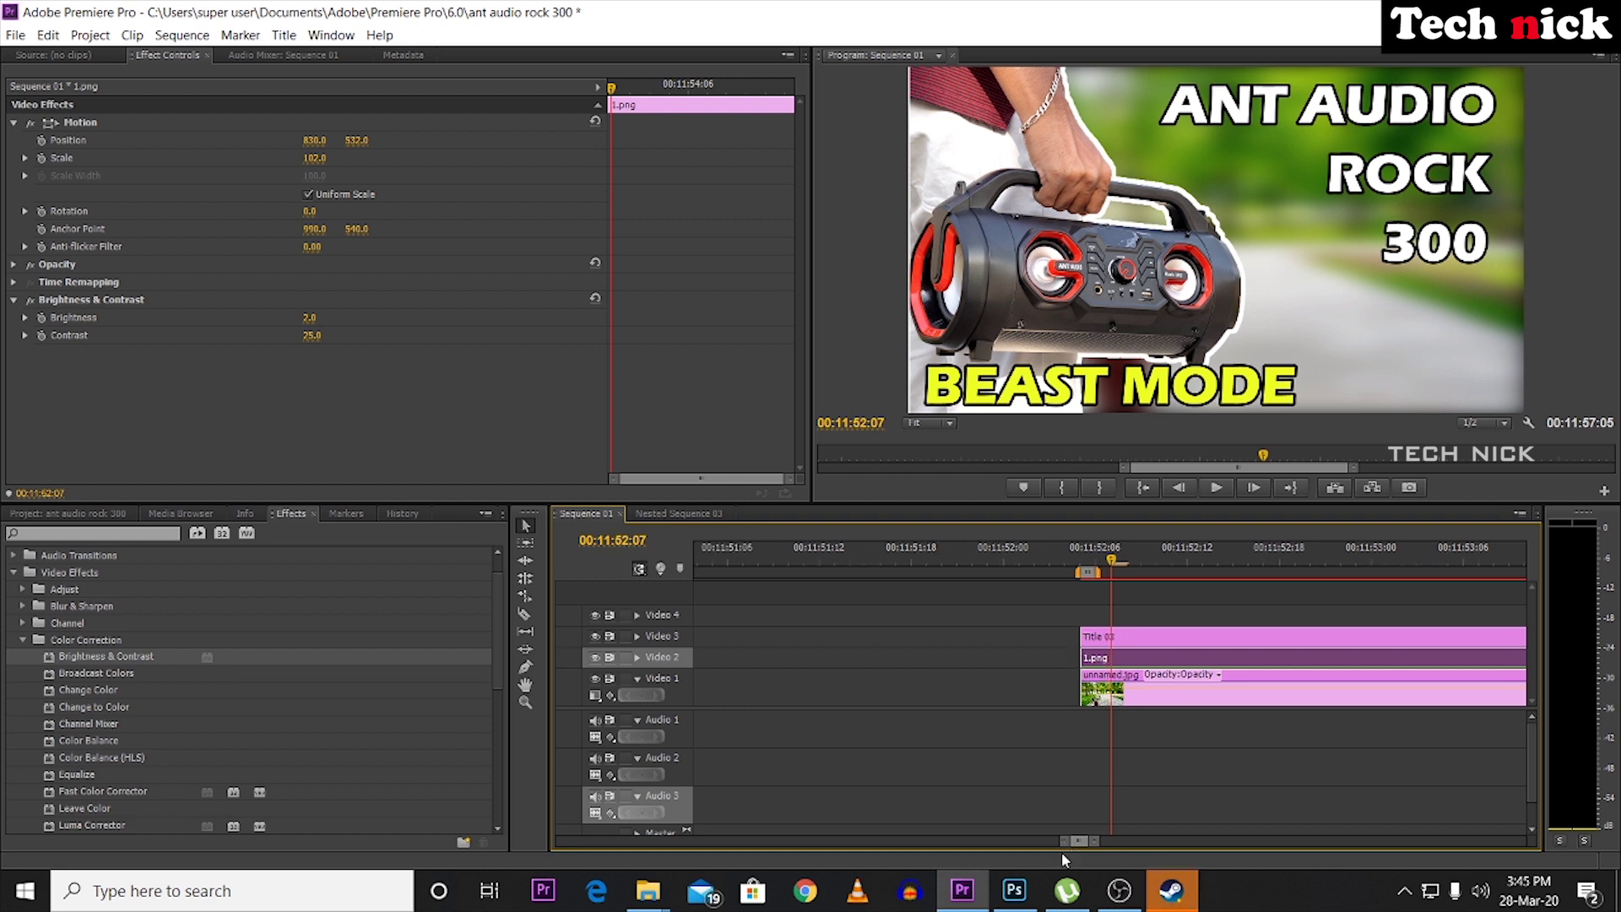
{"action": "key", "text": "equal"}
{"action": "left_click_drag", "start_coordinate": [1089, 577], "coordinate": [1337, 585]}
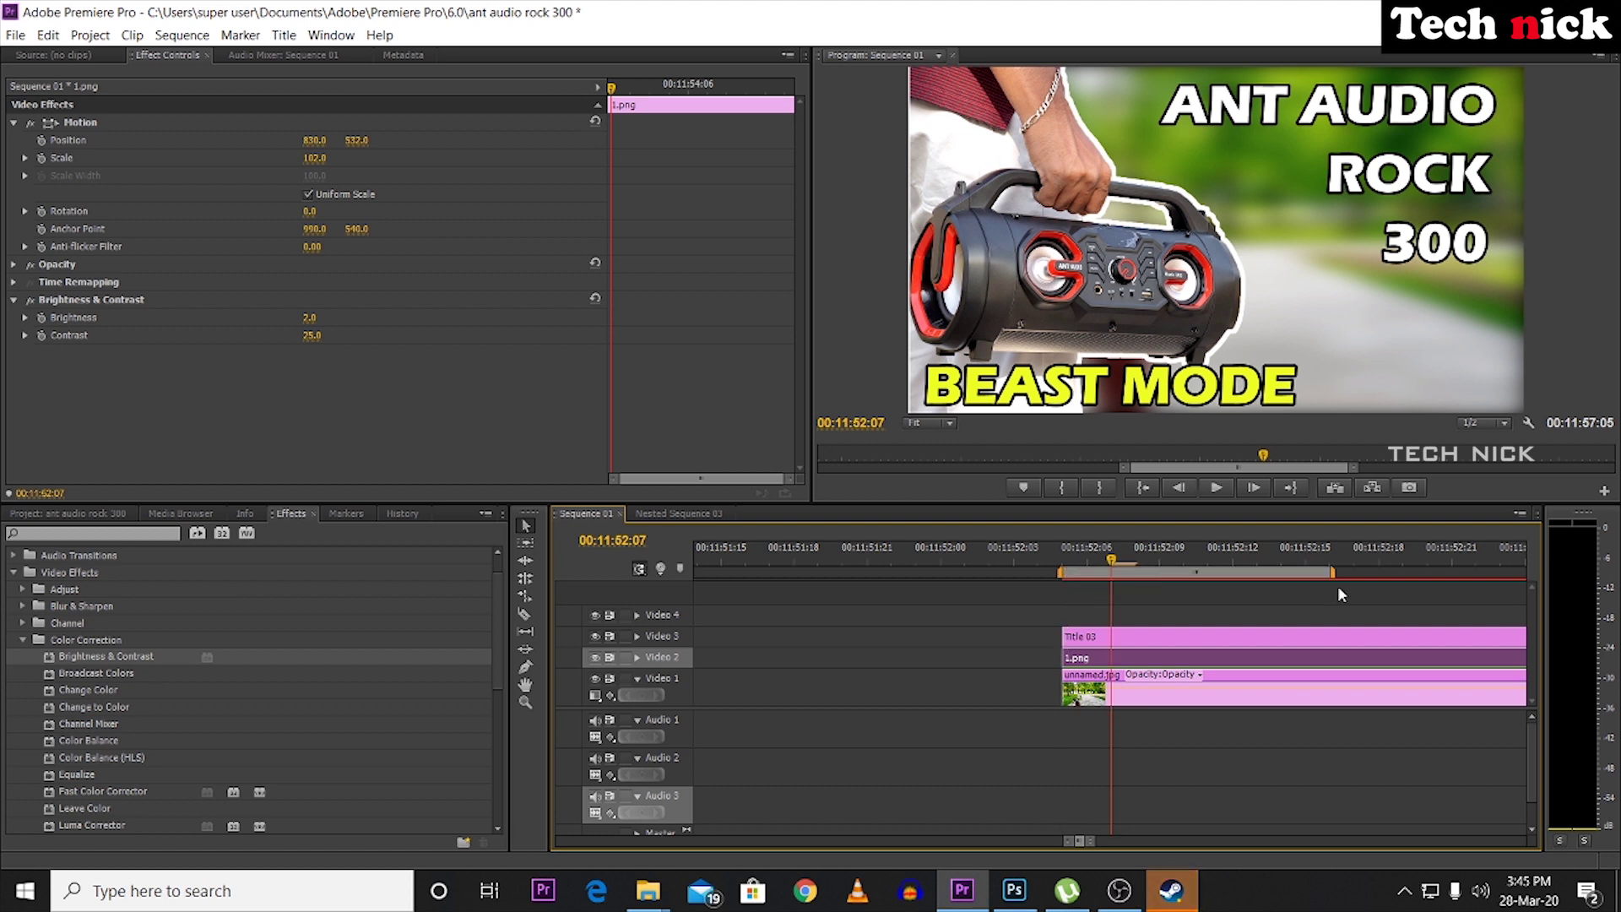
{"action": "left_click", "coordinate": [1333, 570]}
{"action": "mouse_move", "coordinate": [1338, 581]}
{"action": "left_mouse_down"}
{"action": "mouse_move", "coordinate": [1065, 593]}
{"action": "mouse_move", "coordinate": [1086, 599]}
{"action": "mouse_move", "coordinate": [1067, 574]}
{"action": "mouse_move", "coordinate": [1085, 586]}
{"action": "left_mouse_up"}
{"action": "left_click", "coordinate": [1070, 560]}
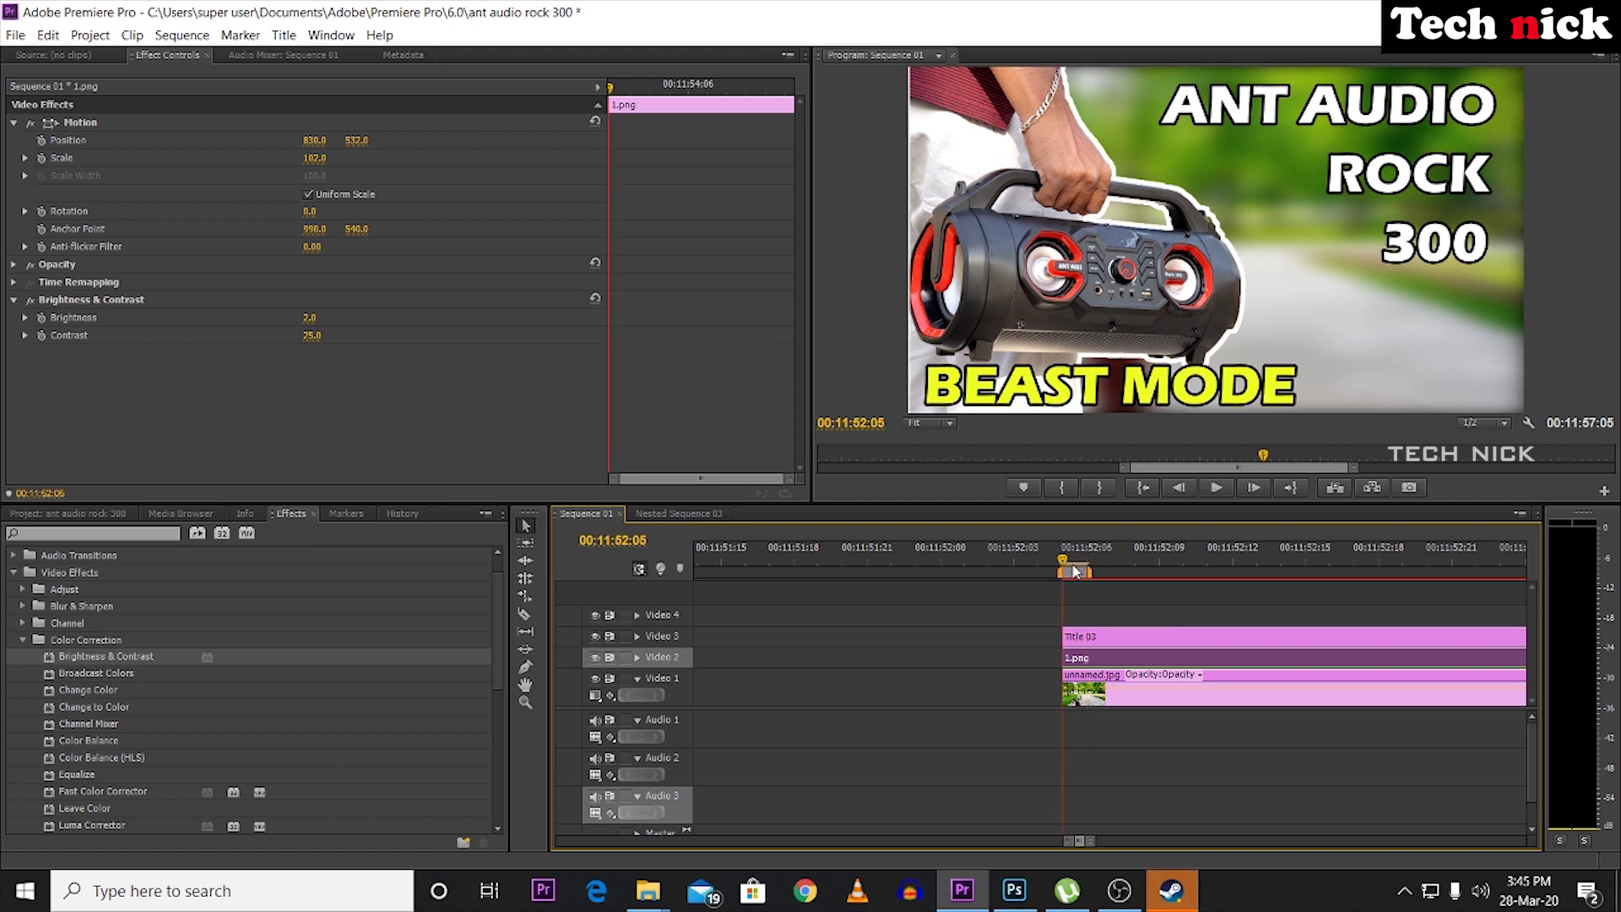
Open the media export settings for the sequence, accepting the offline media, and choose JPEG as the format.
{"action": "left_click", "coordinate": [15, 36]}
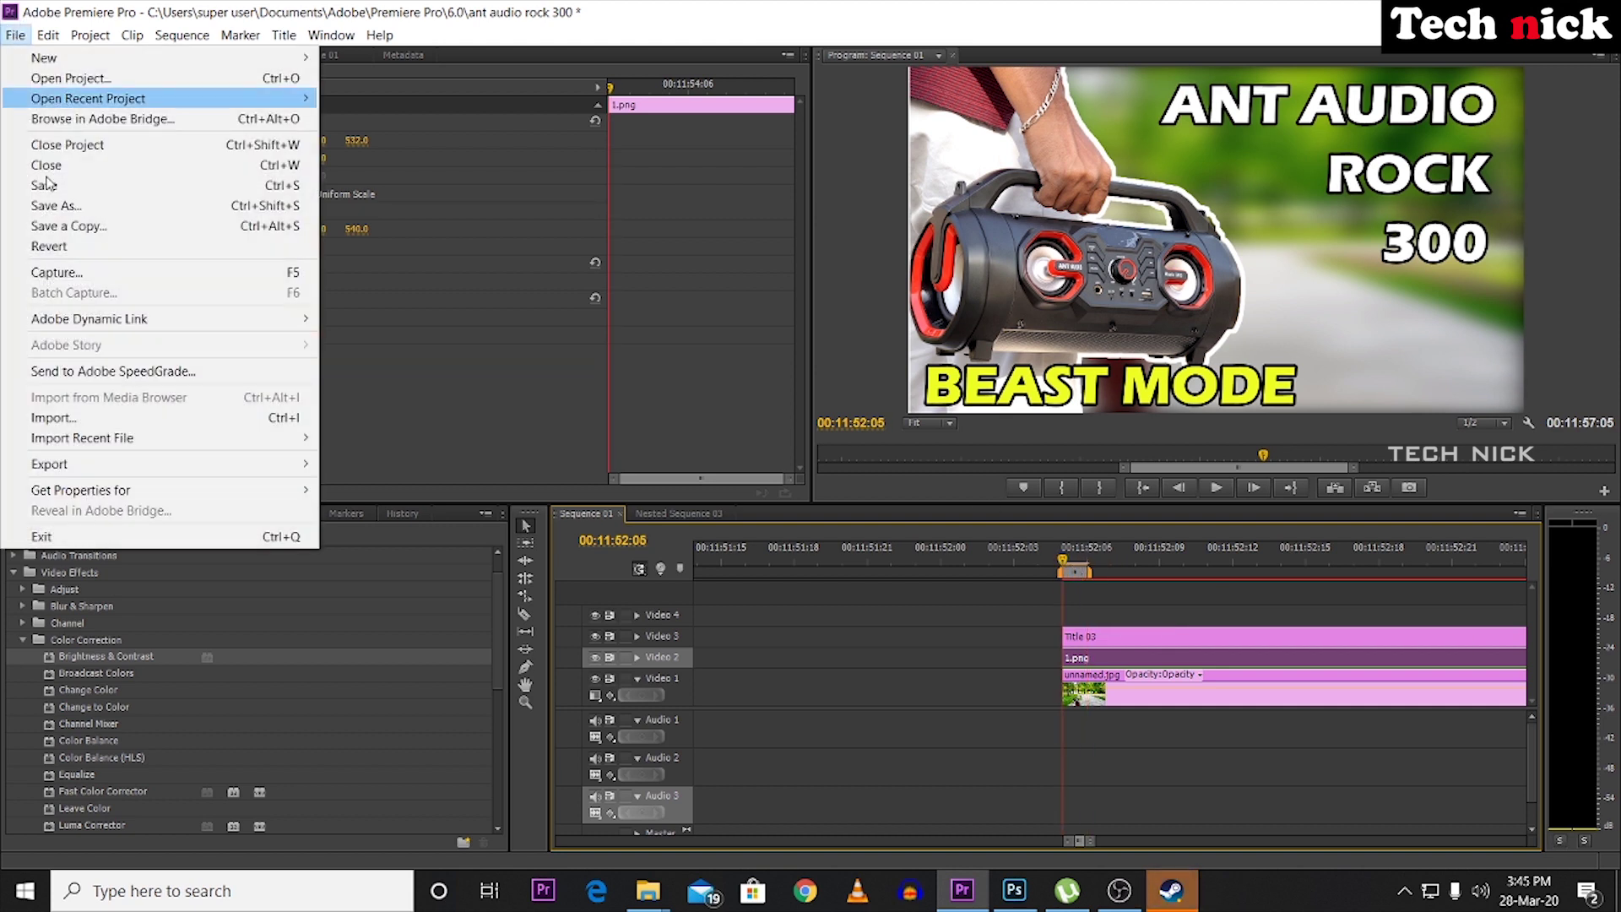
{"action": "mouse_move", "coordinate": [72, 469]}
{"action": "left_click", "coordinate": [366, 466]}
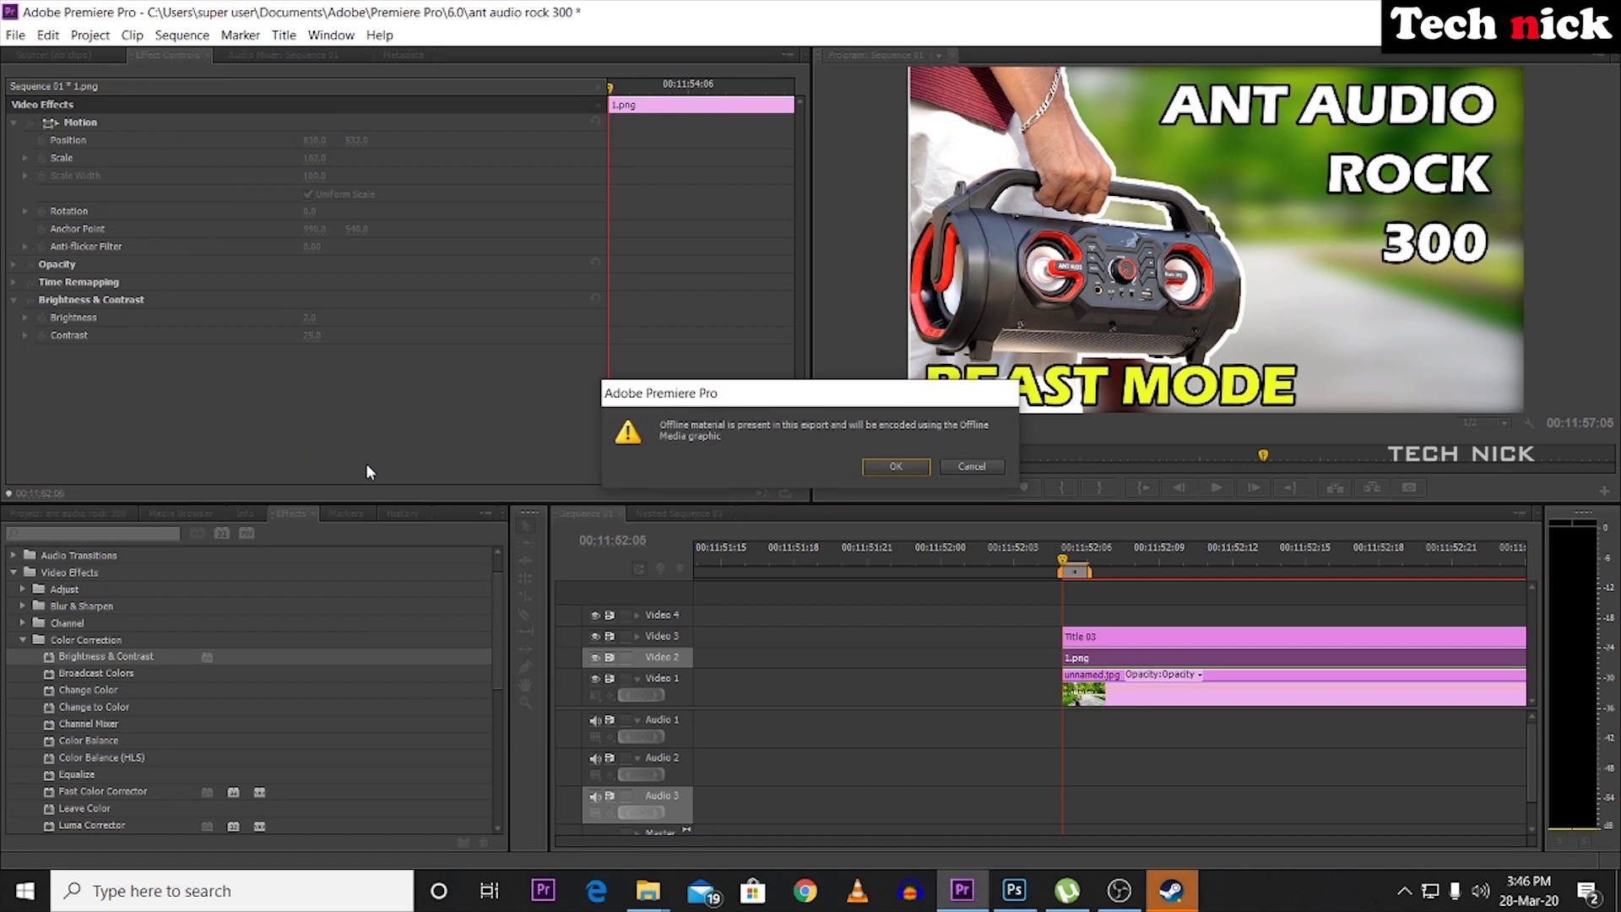
{"action": "left_click", "coordinate": [971, 428]}
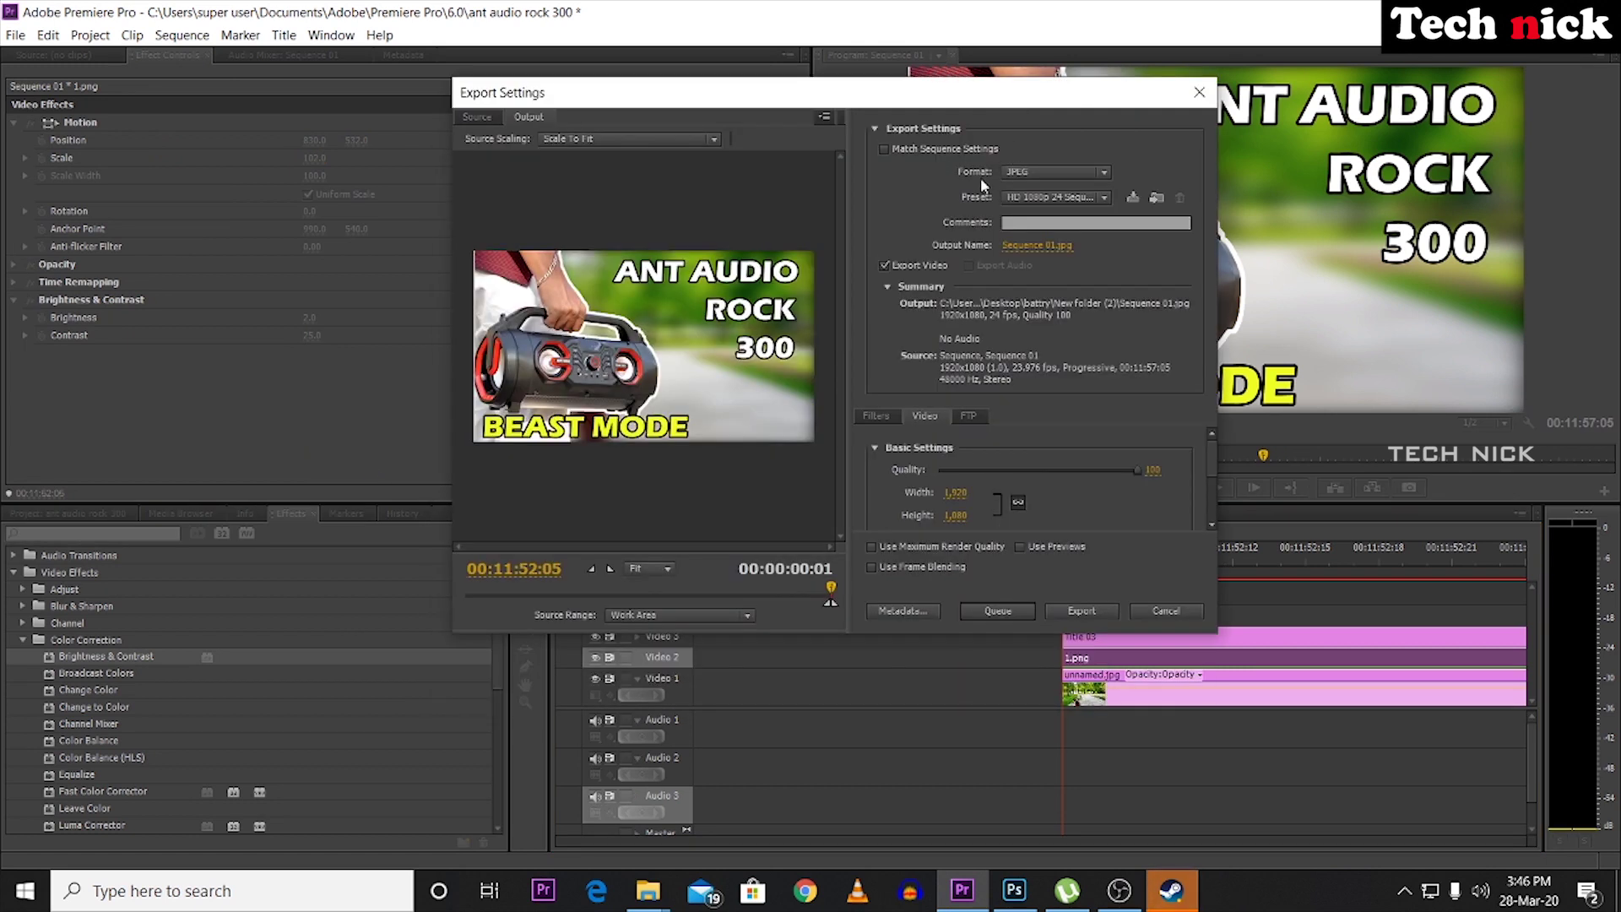
{"action": "left_click", "coordinate": [1055, 172]}
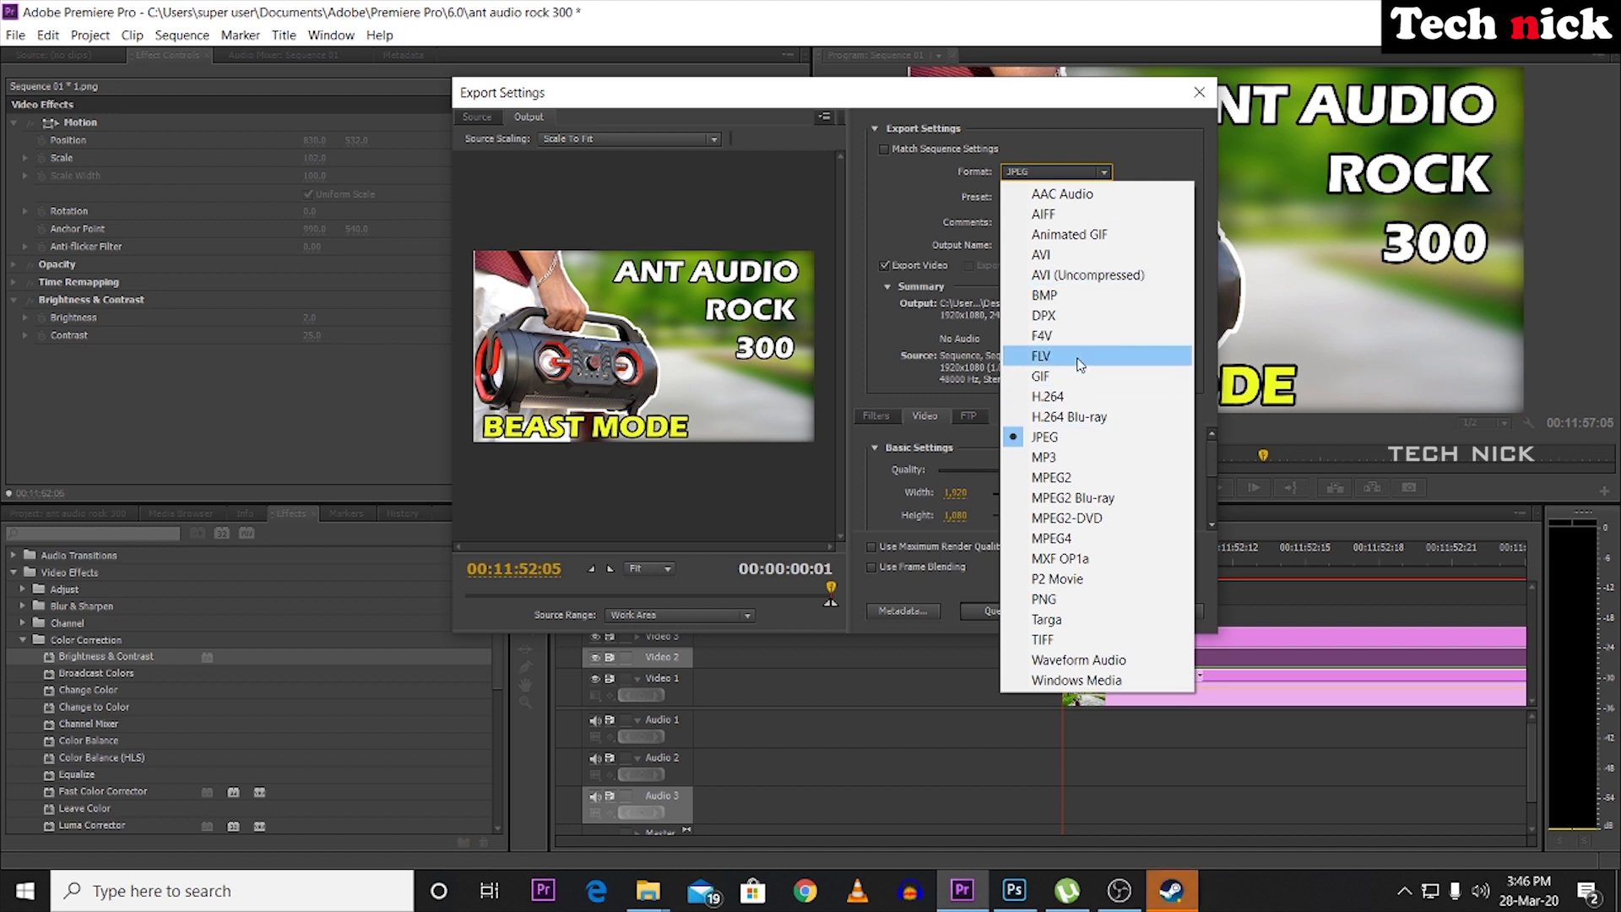
{"action": "left_click", "coordinate": [1083, 446]}
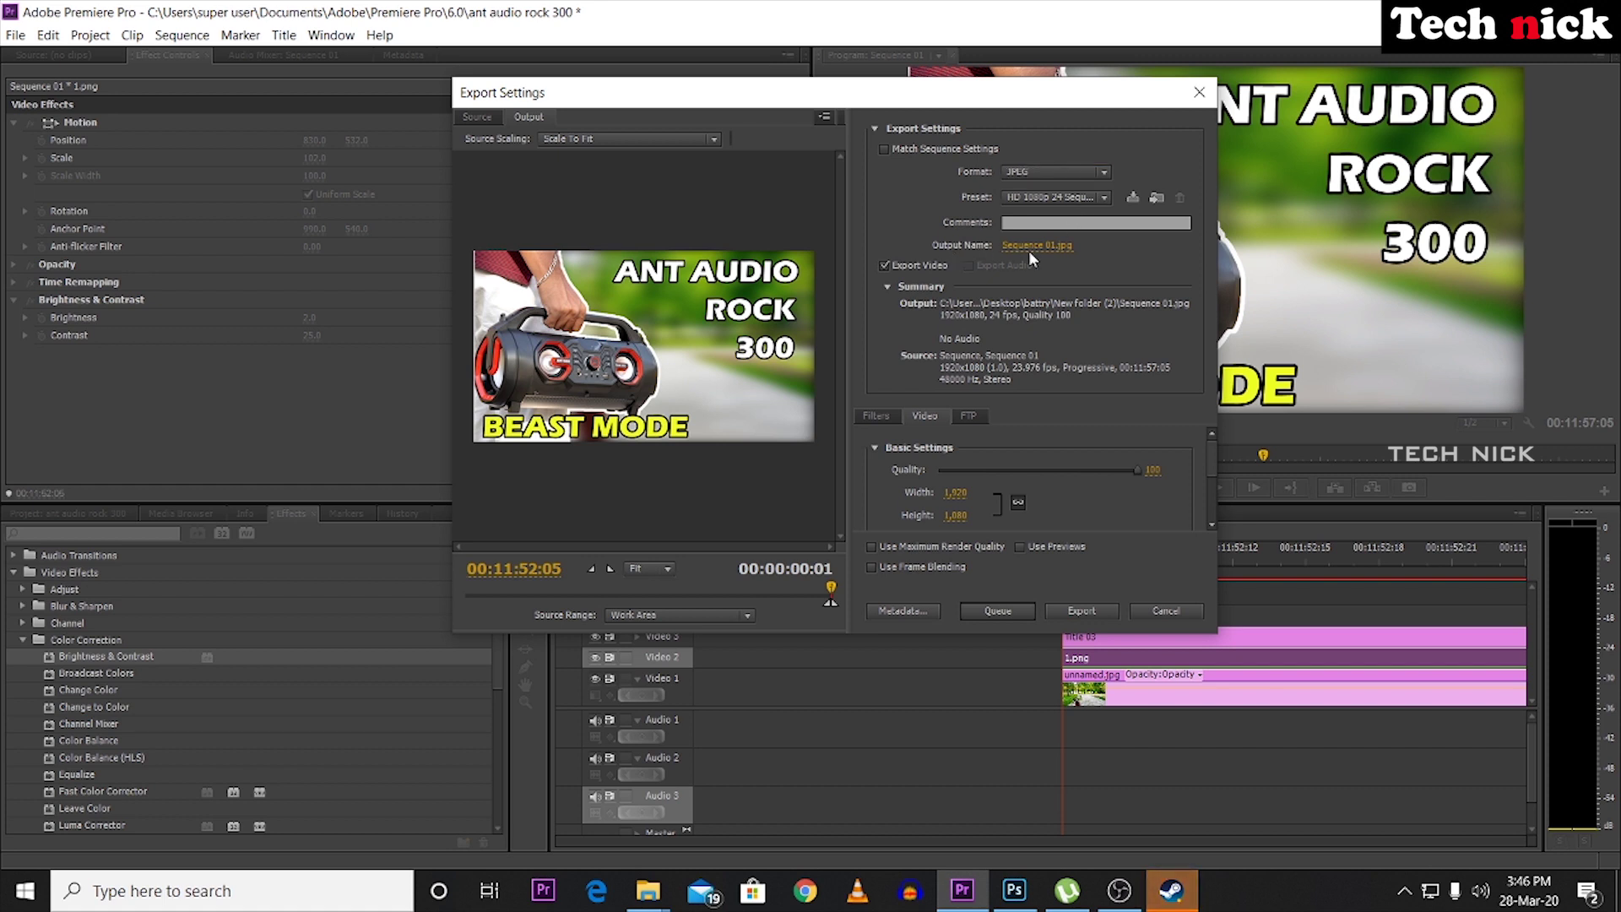
Name the output file HGHGHGH and export the thumbnail frame.
{"action": "left_click", "coordinate": [1032, 246]}
{"action": "type", "text": "HGHGHGH"}
{"action": "left_click", "coordinate": [1326, 715]}
{"action": "left_click", "coordinate": [1100, 612]}
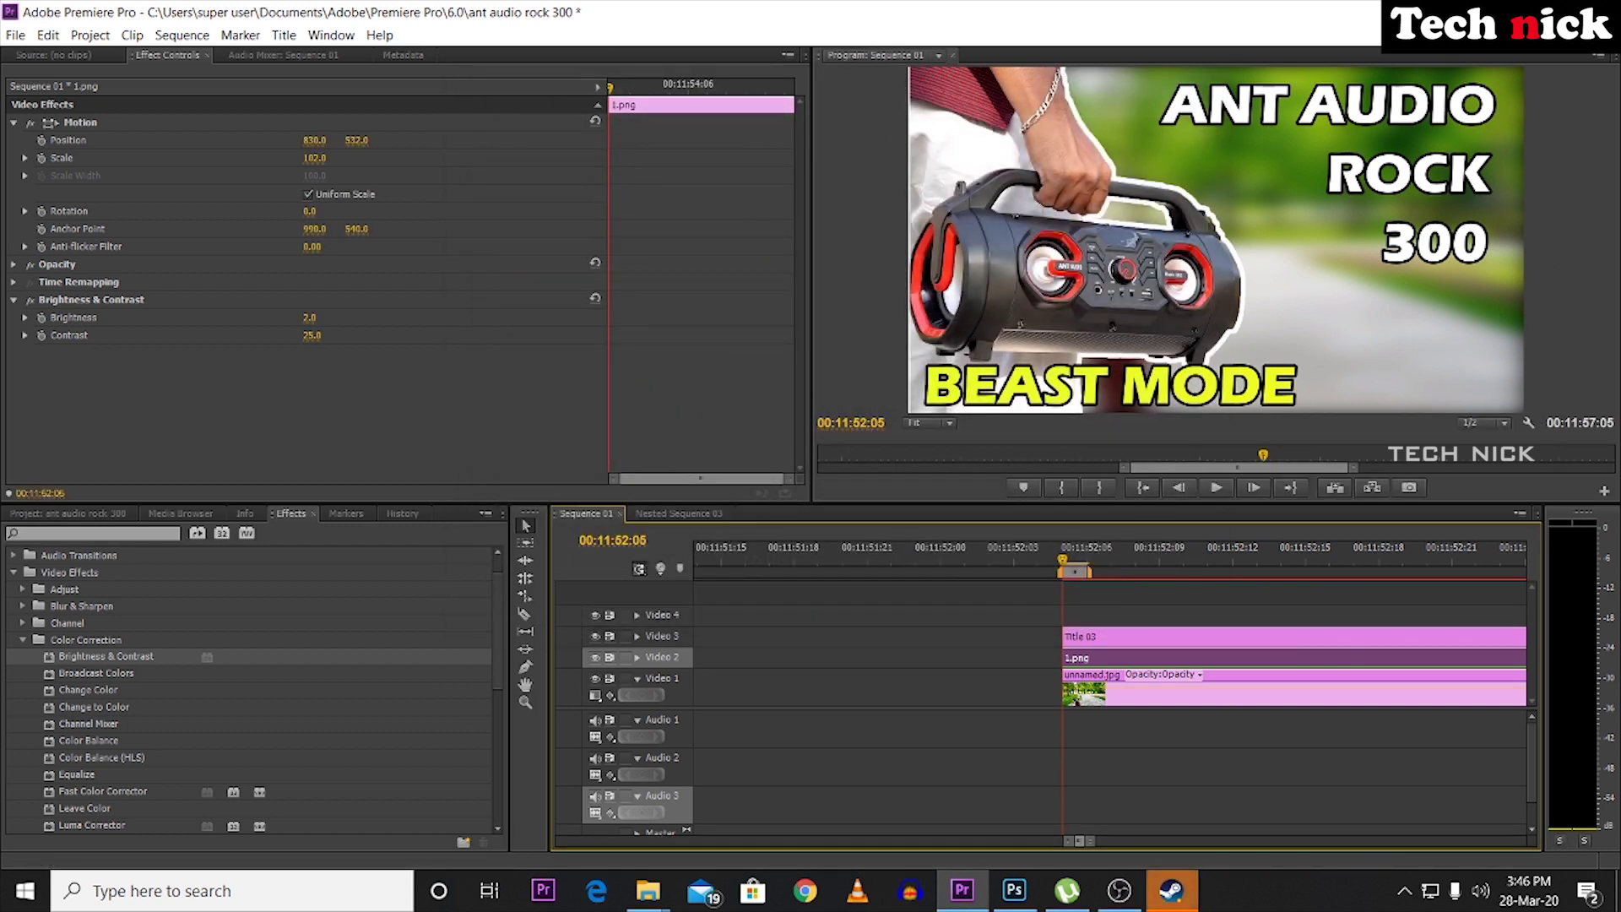
Switch to File Explorer and open the exported image HGHGHGH0 in New folder (2).
{"action": "key", "text": "alt+Tab"}
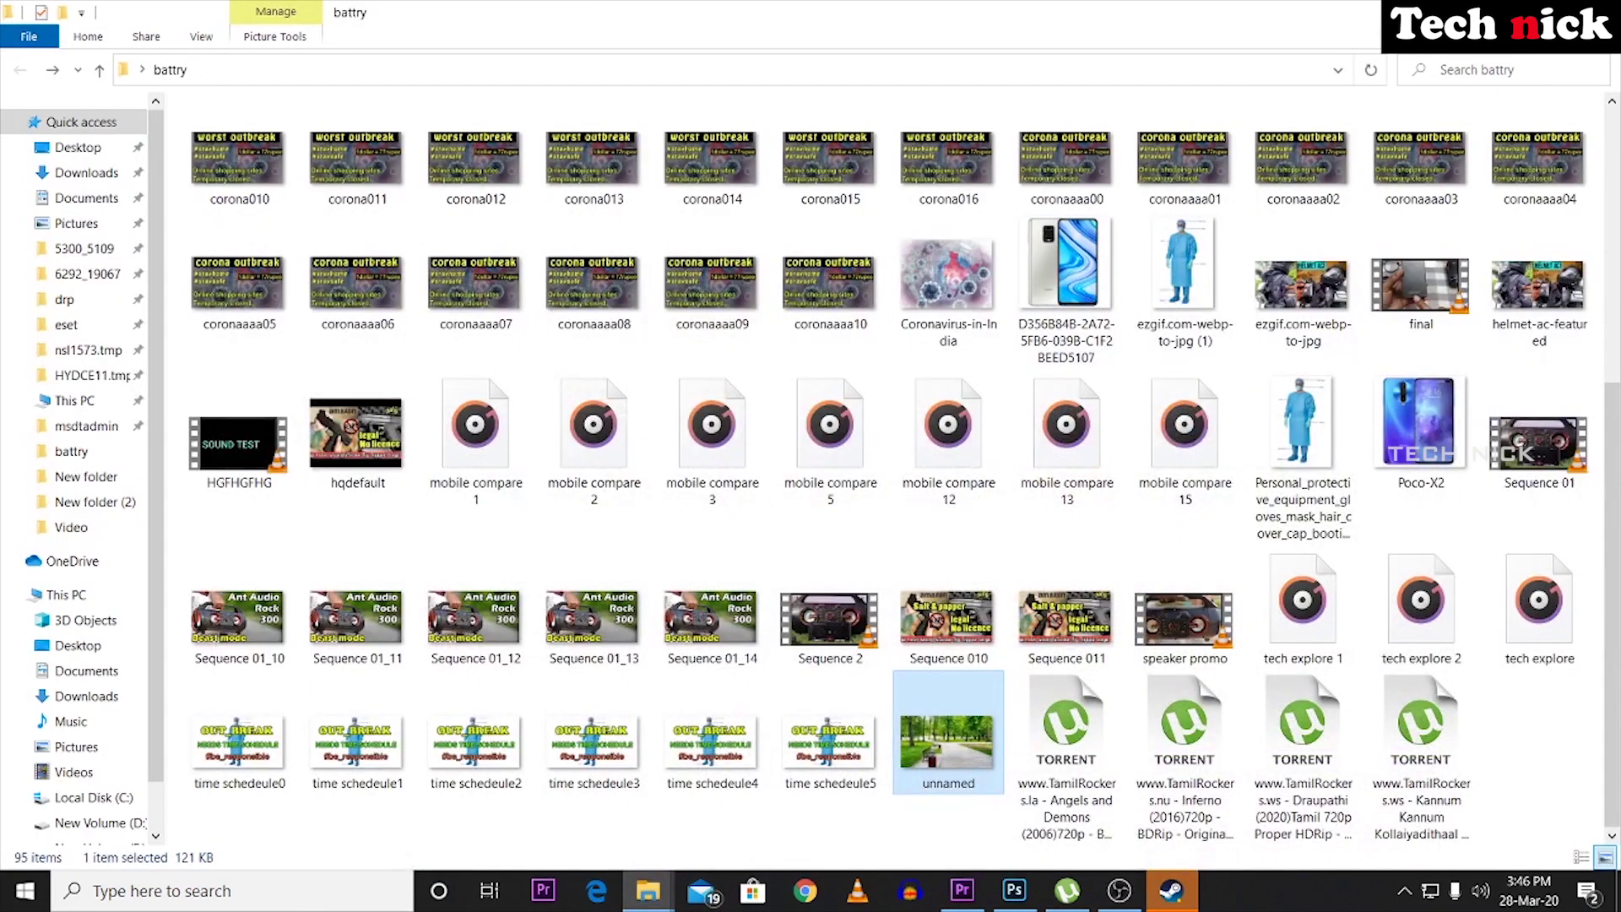
{"action": "left_click", "coordinate": [52, 69]}
{"action": "double_click", "coordinate": [371, 177]}
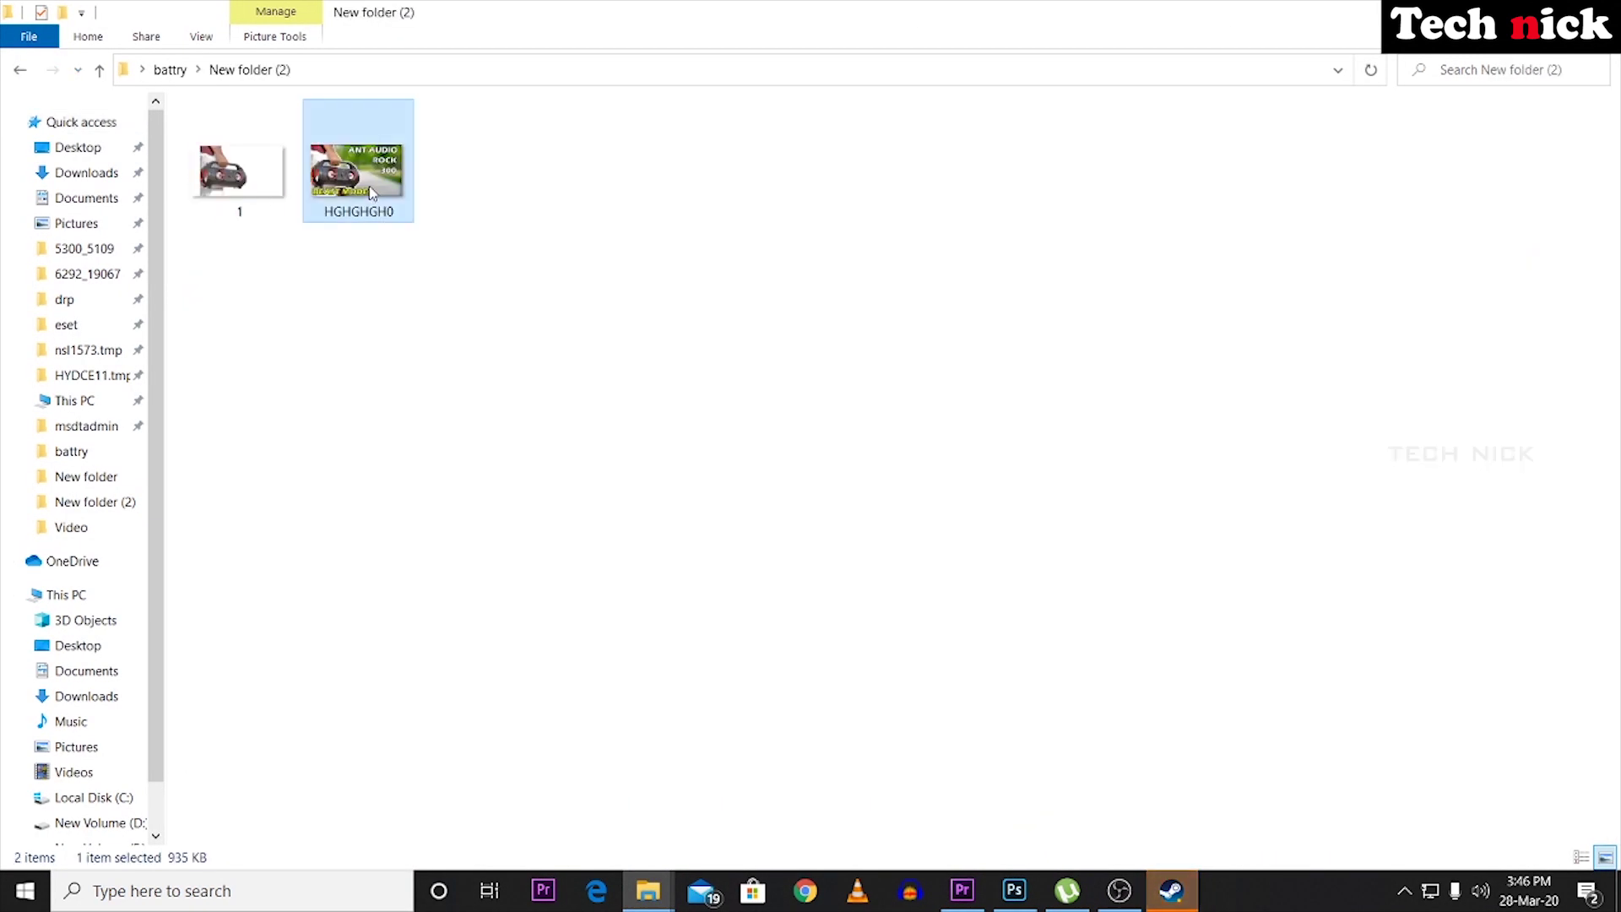